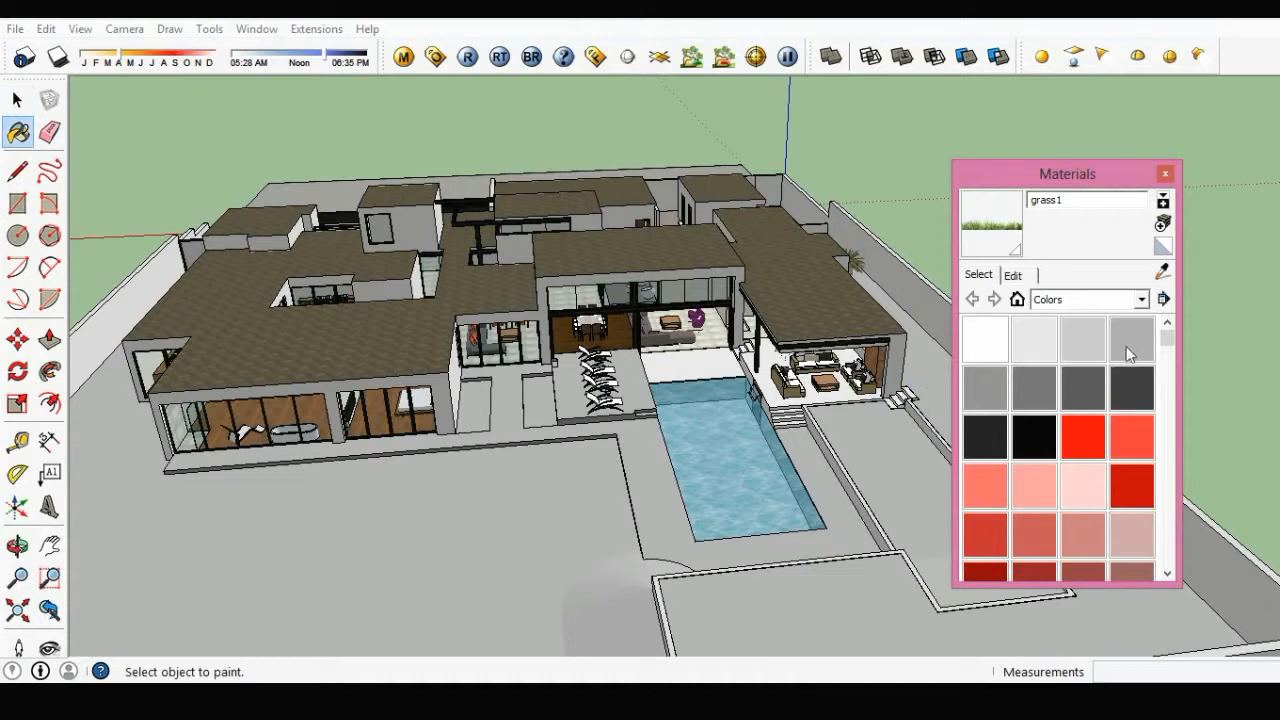
# - Sample the material of the lawn area in front of the house and rename it Grass
pyautogui.click(1162, 274)
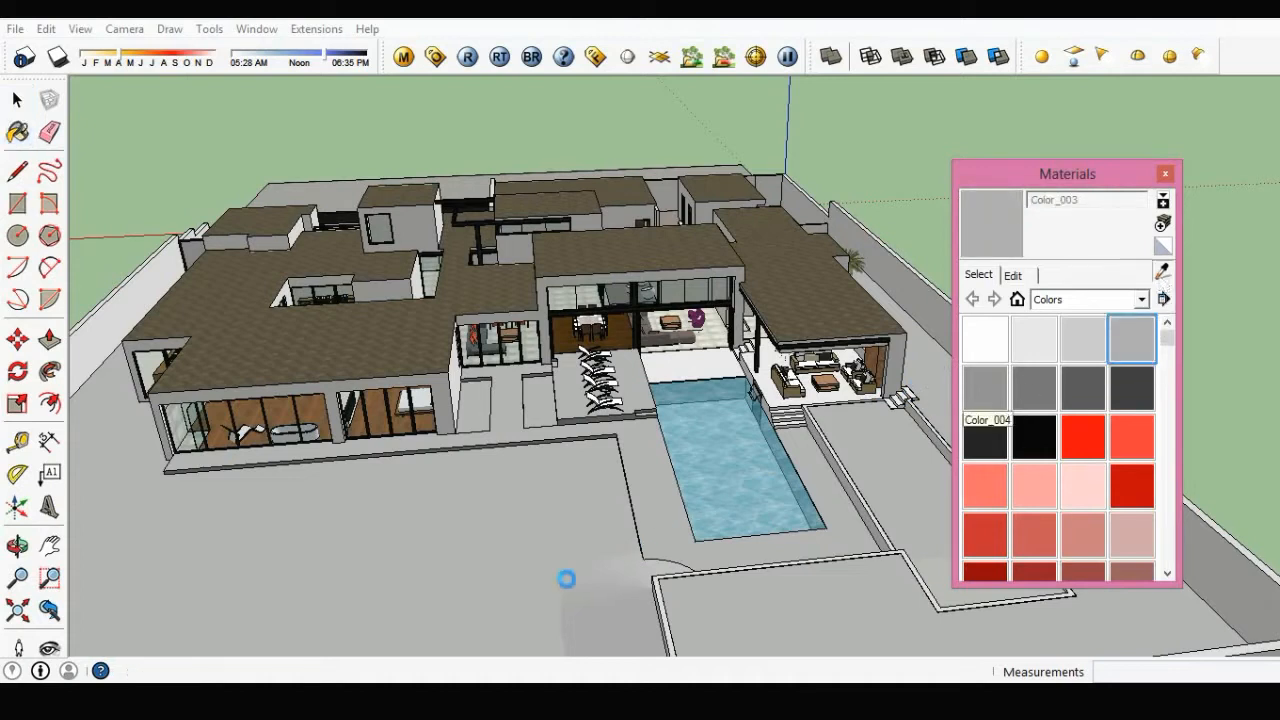
pyautogui.click(806, 480)
pyautogui.doubleClick(1065, 205)
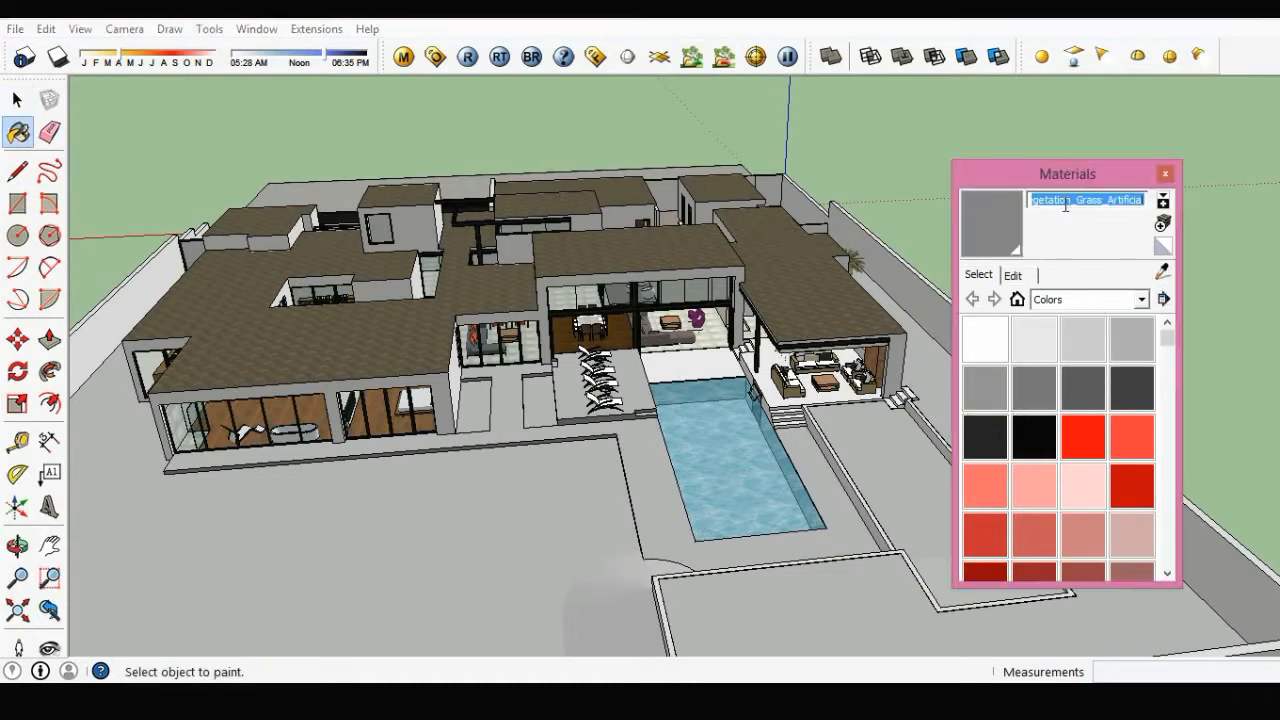
pyautogui.write('Grass')
# - Give the Grass V-Ray material a TexBitmap diffuse map using 5f0c51786f3137ab27a603bc95ce8613.jpg from the exterior folder and update its preview
pyautogui.click(404, 57)
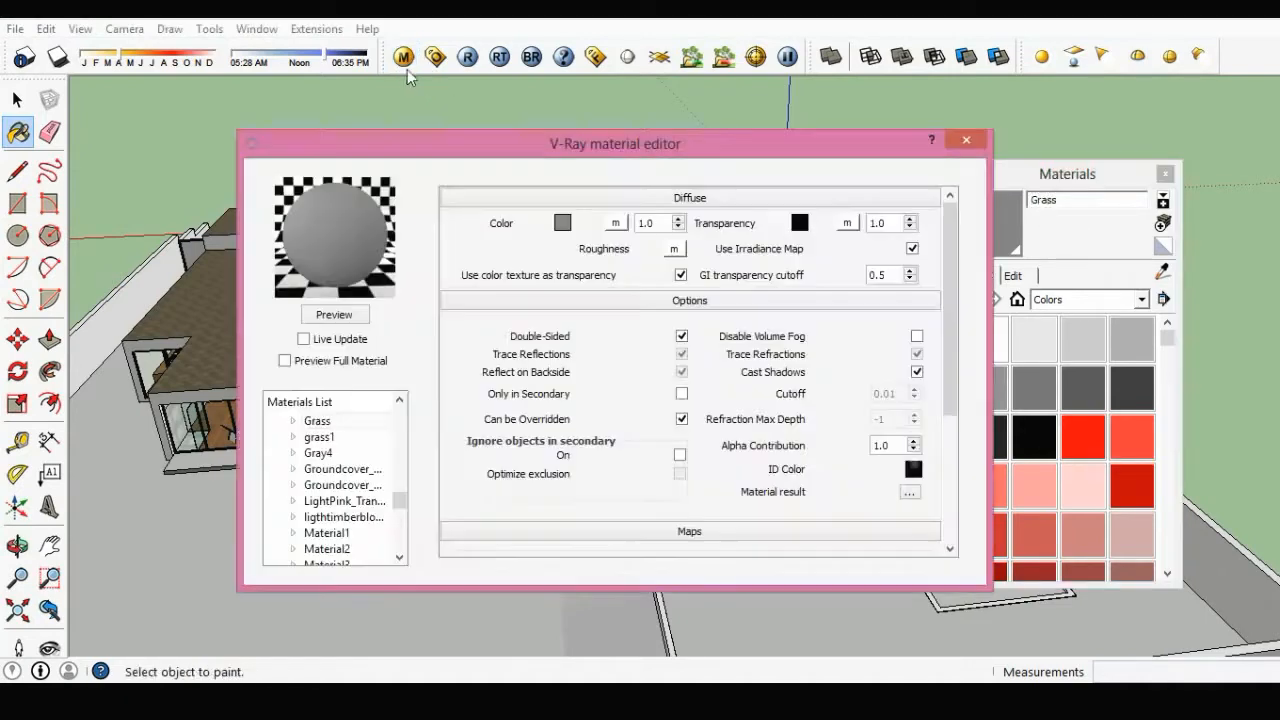
pyautogui.click(615, 225)
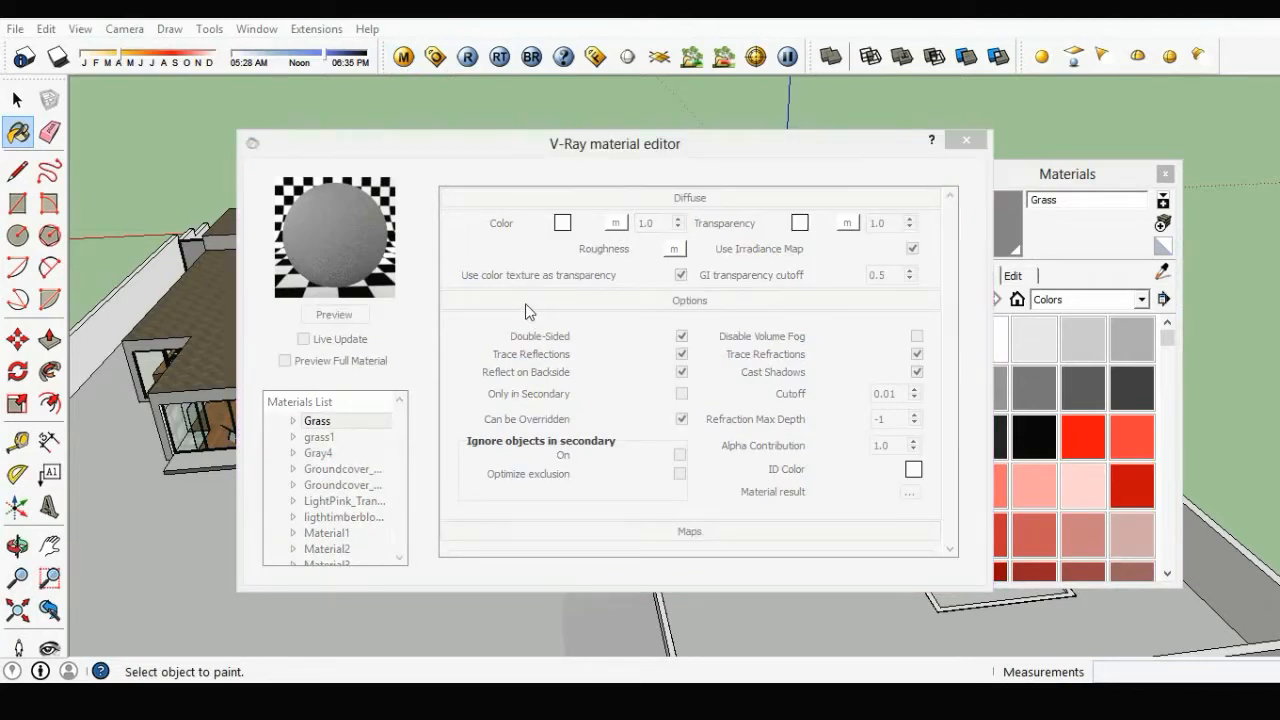
pyautogui.click(538, 274)
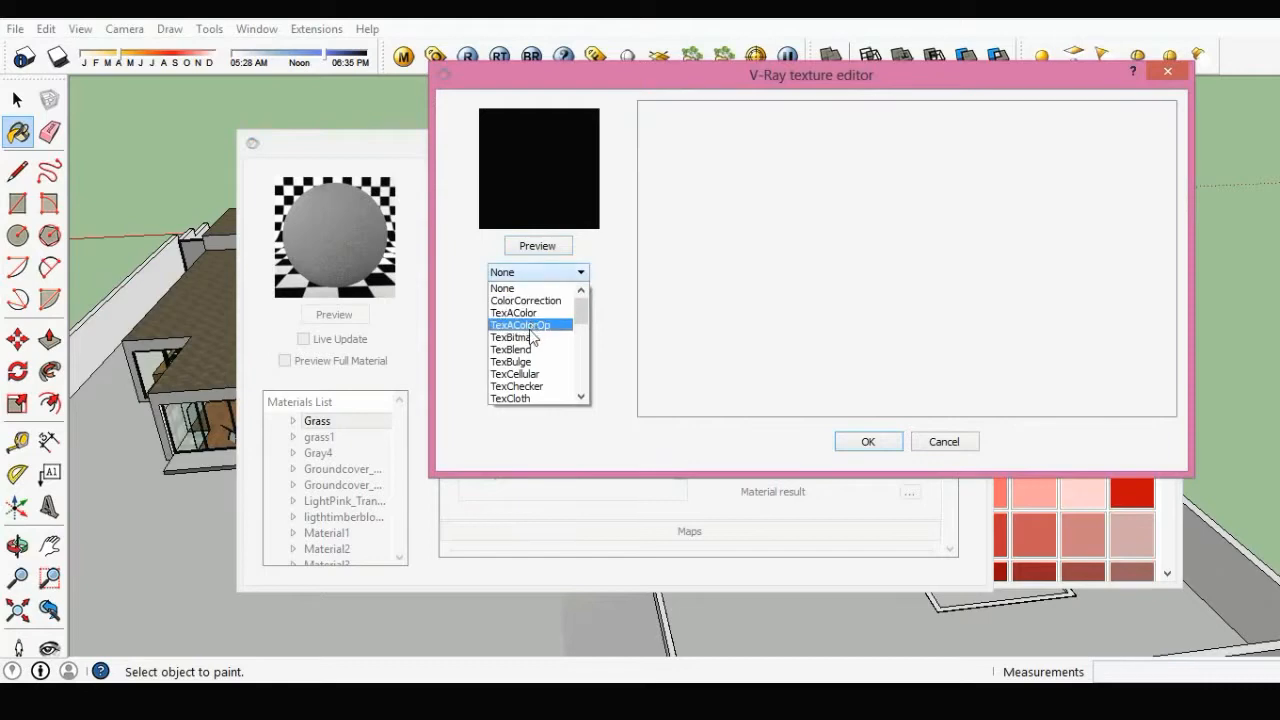
pyautogui.click(531, 337)
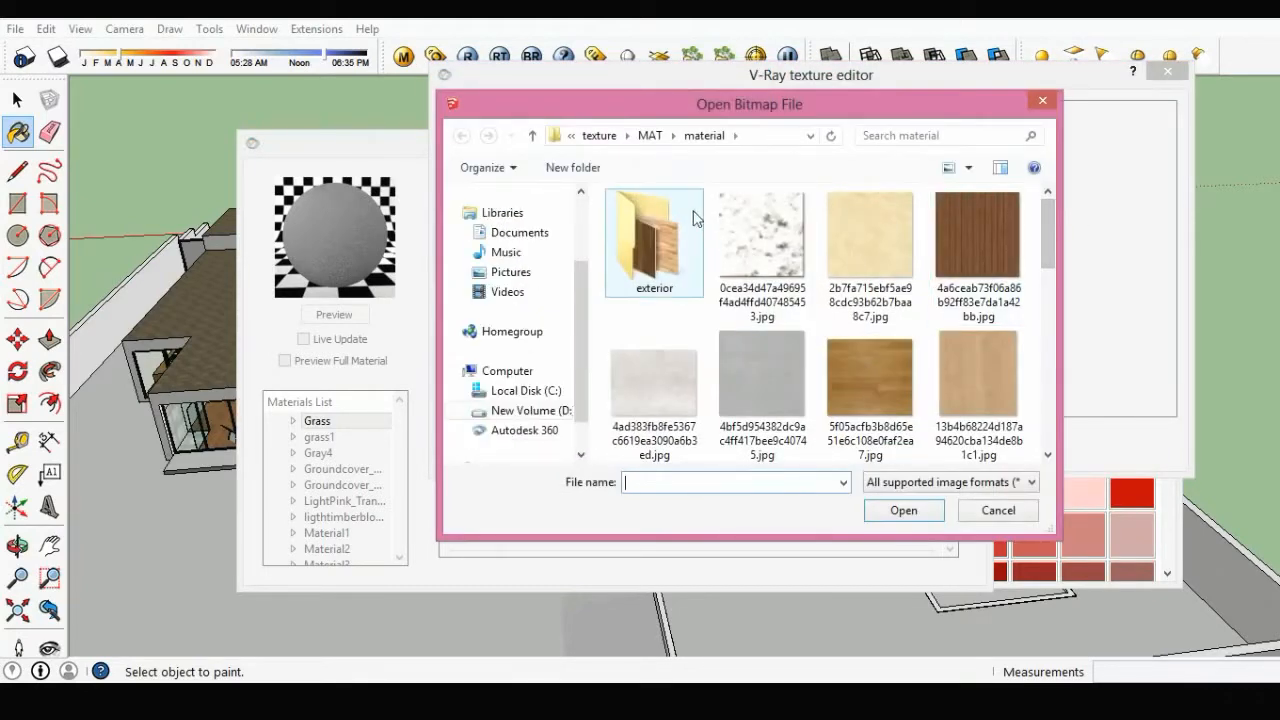
pyautogui.moveTo(1046, 267)
pyautogui.mouseDown()
pyautogui.moveTo(1046, 327)
pyautogui.moveTo(1046, 262)
pyautogui.mouseUp()
pyautogui.doubleClick(652, 240)
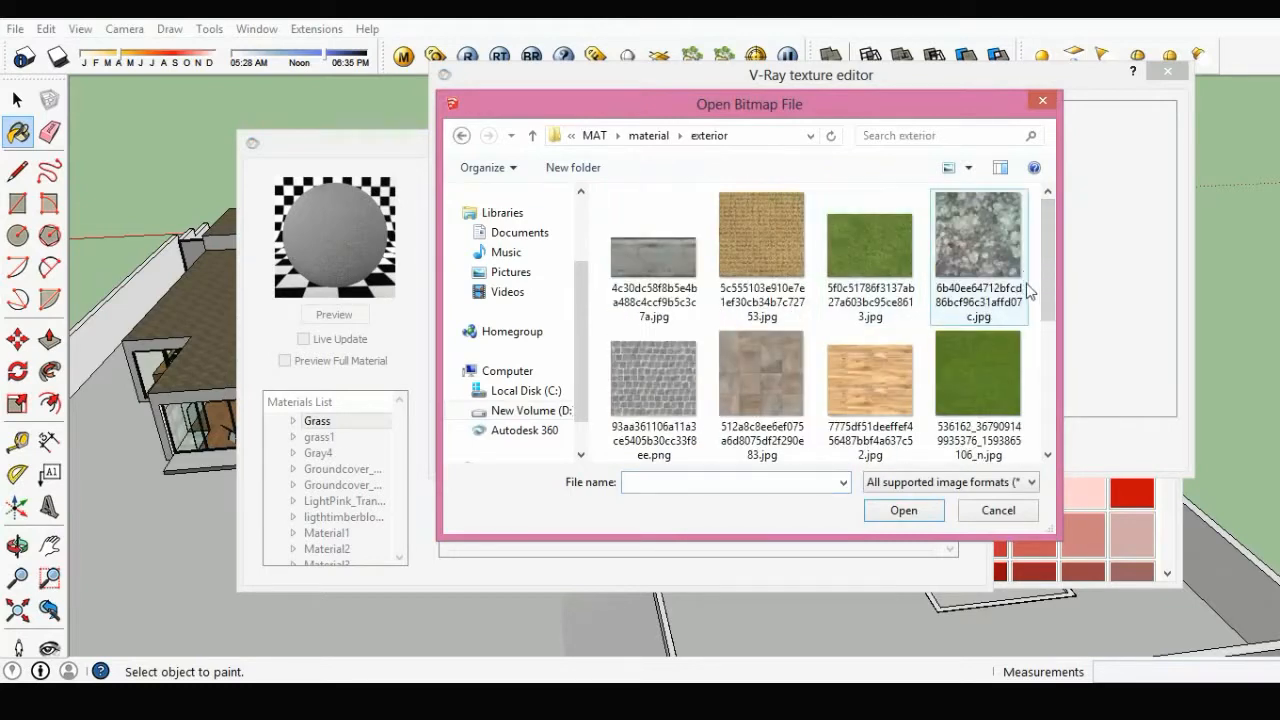
pyautogui.click(870, 240)
pyautogui.click(904, 510)
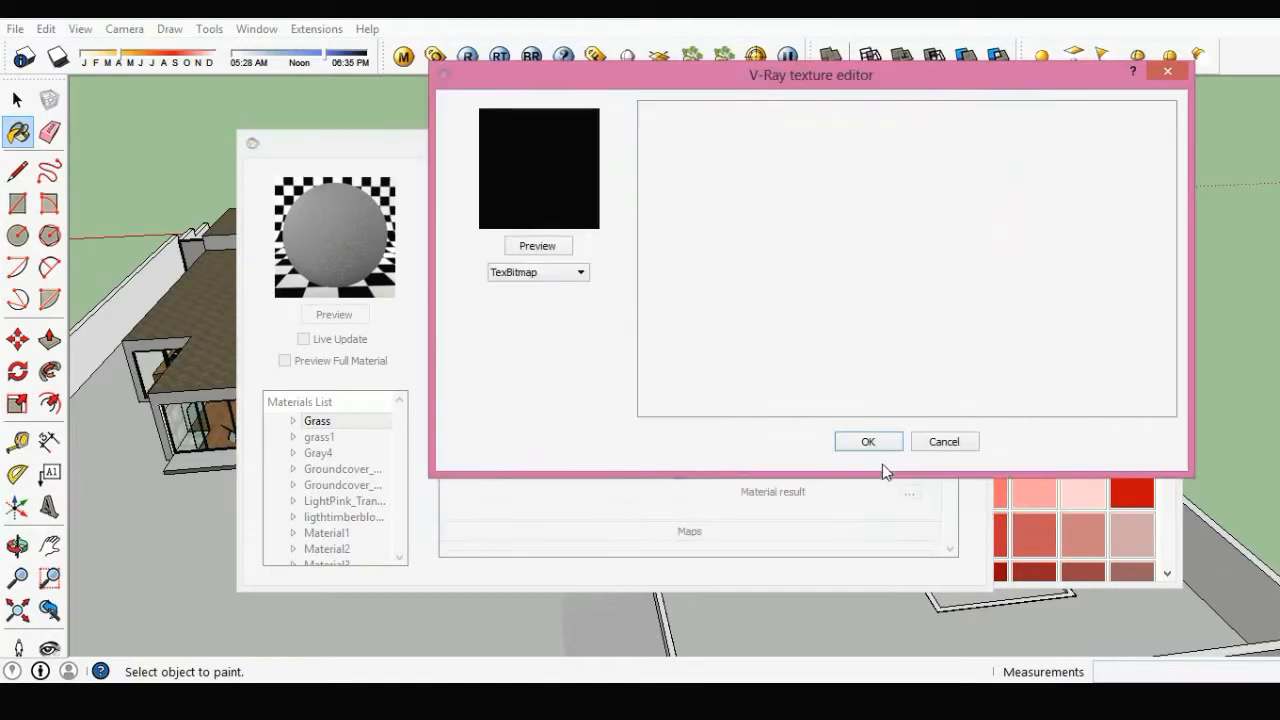
pyautogui.click(868, 441)
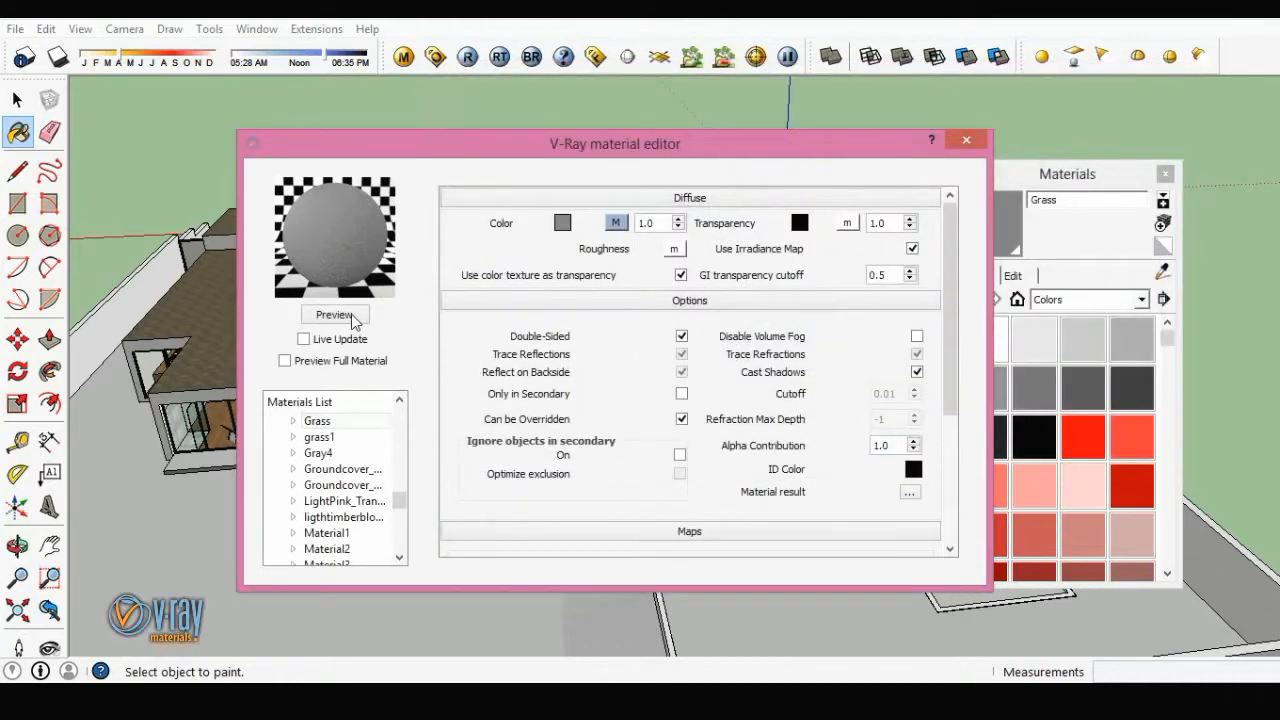
pyautogui.click(334, 315)
# - Enable bump on the Grass material with a TexBitmap of 5f0c51786f3137ab27a603bc95ce8613.jpg, and close the material editor
pyautogui.moveTo(948, 354); pyautogui.dragTo(941, 421)
pyautogui.click(594, 460)
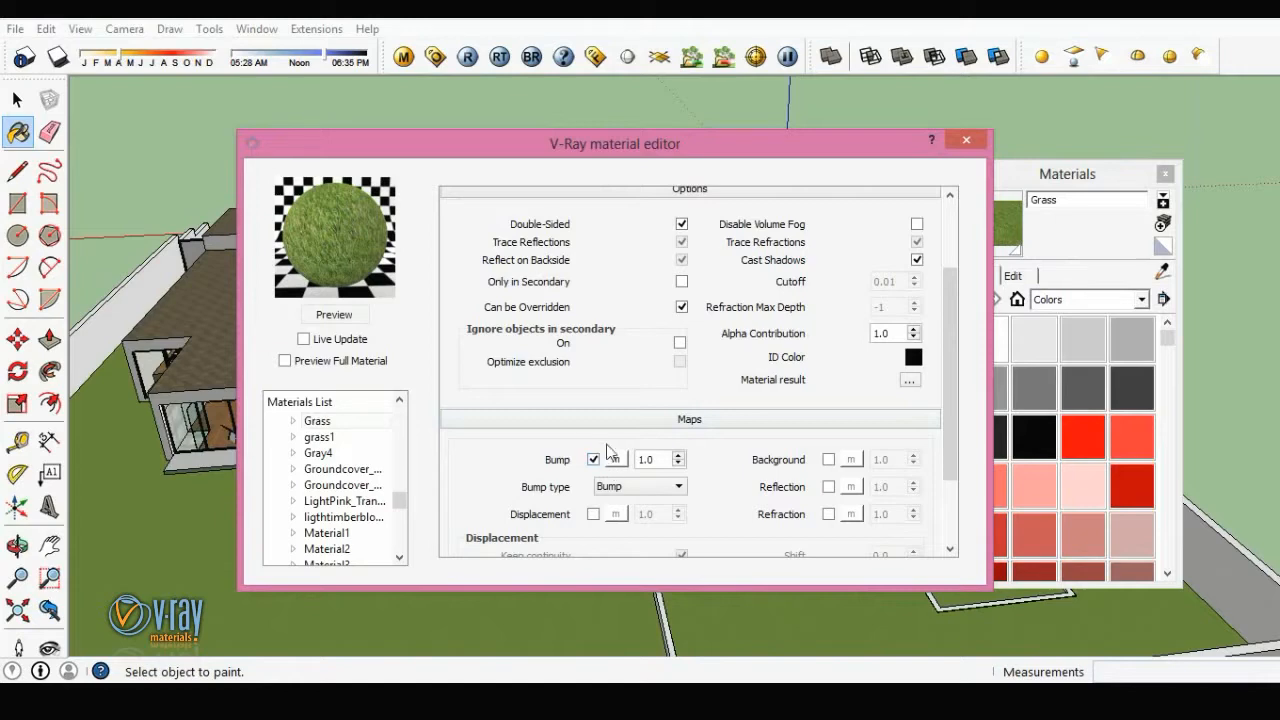
pyautogui.click(612, 457)
pyautogui.click(545, 272)
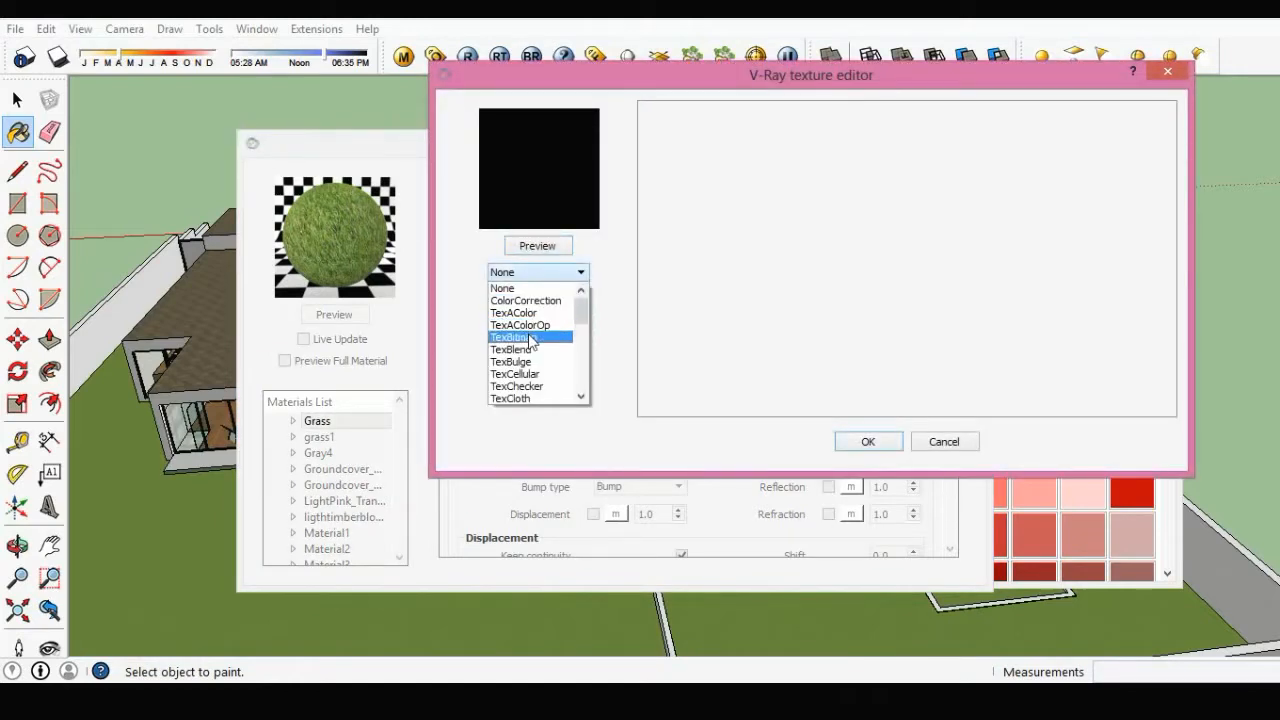
pyautogui.click(531, 338)
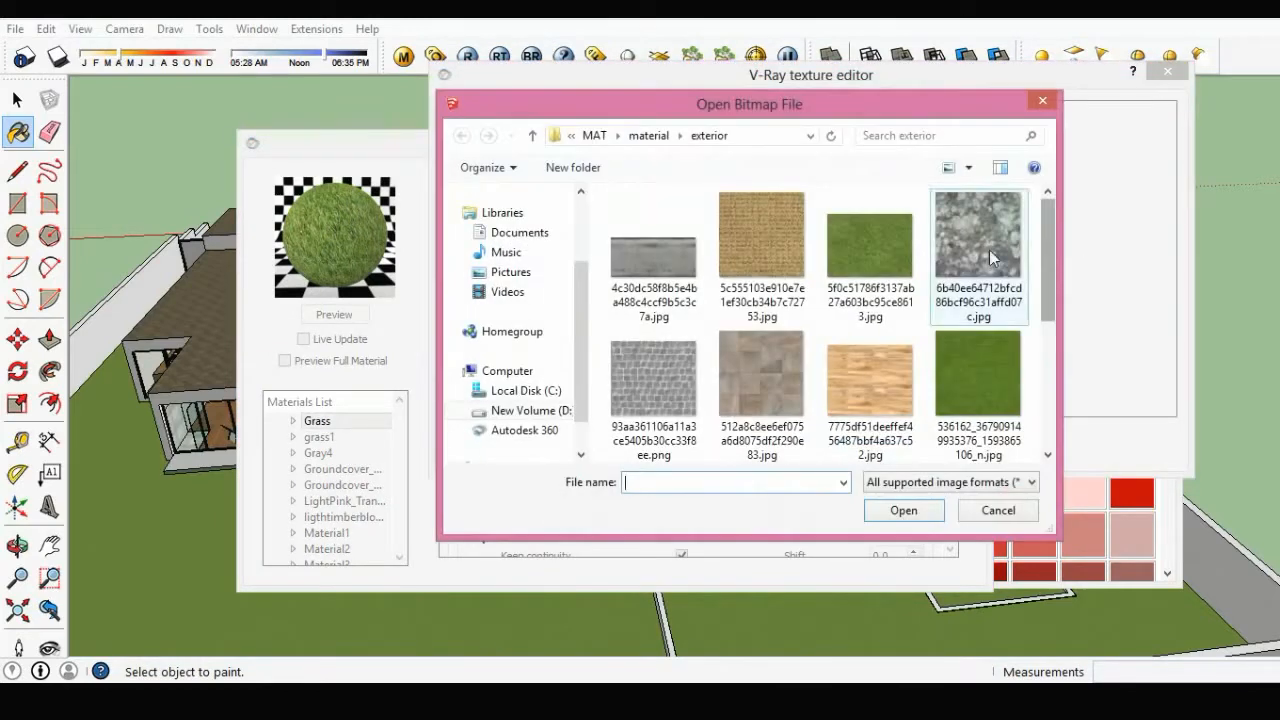
pyautogui.click(869, 245)
pyautogui.click(924, 512)
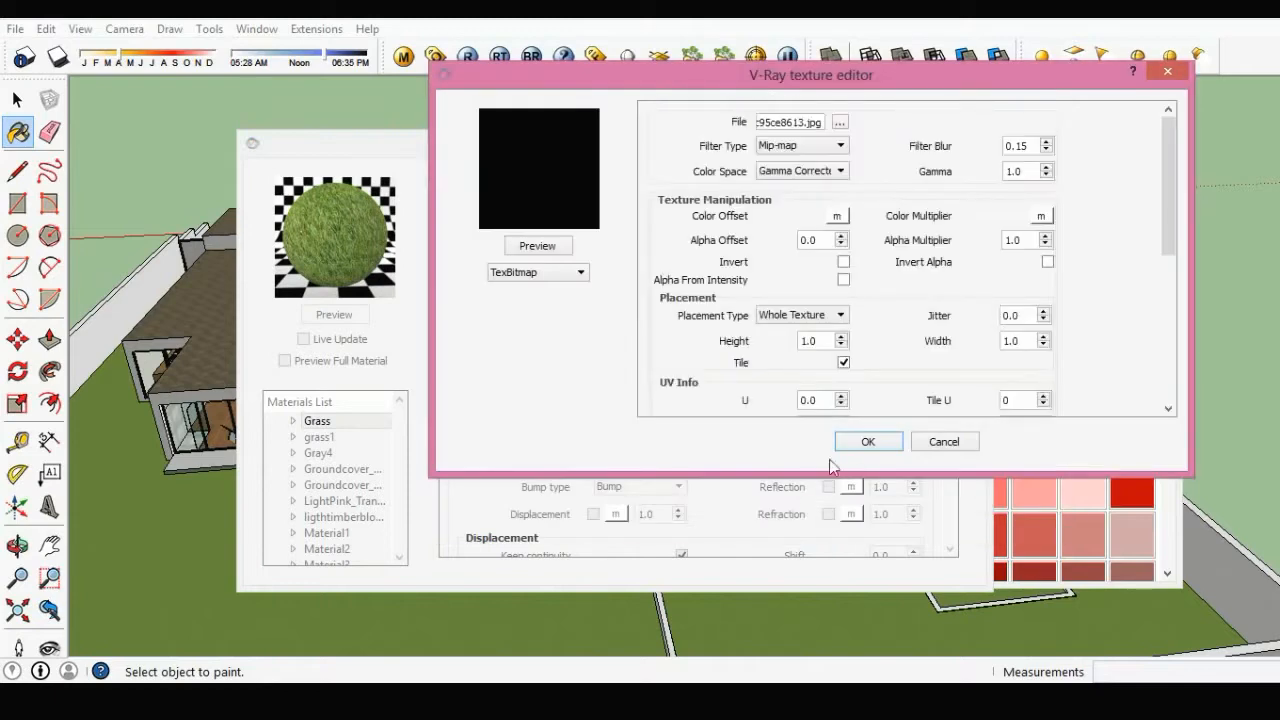
pyautogui.click(866, 442)
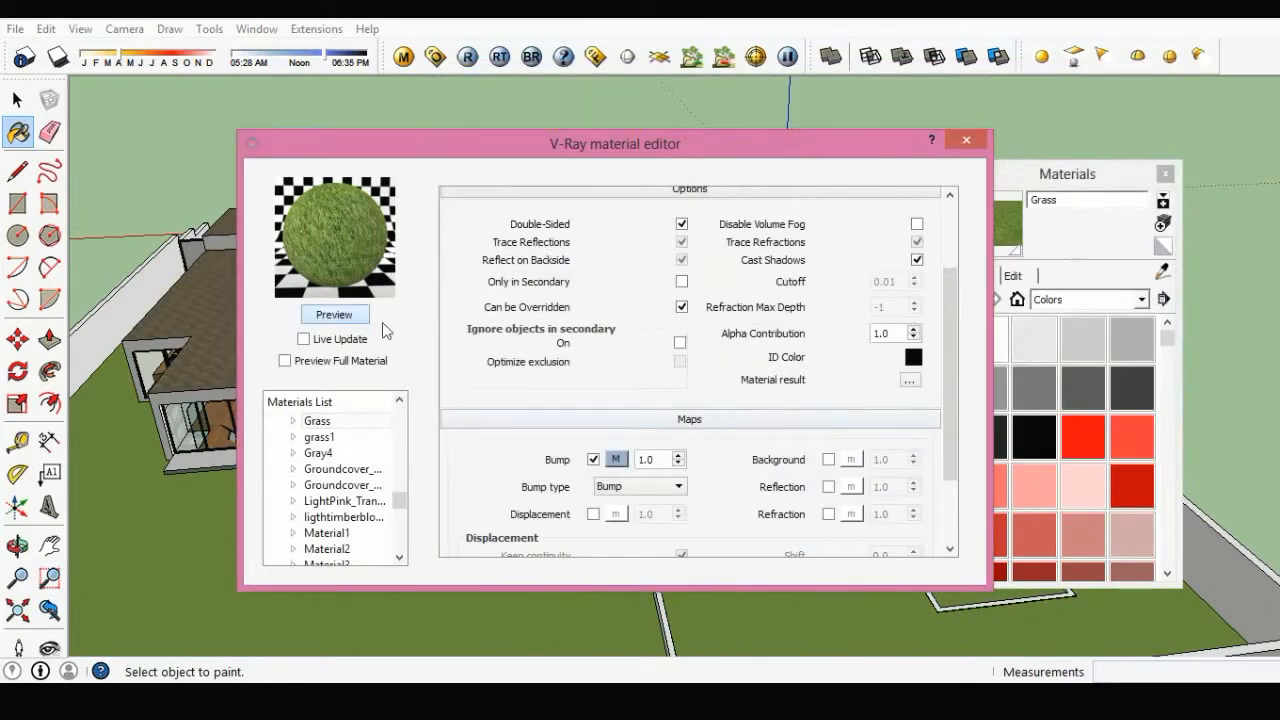
pyautogui.click(973, 143)
# - Set the Grass texture size to 3 m in the material's settings
pyautogui.moveTo(762, 384); pyautogui.dragTo(660, 460, button='middle')
pyautogui.scroll(4, 649, 469)
pyautogui.scroll(2, 650, 463)
pyautogui.click(1013, 276)
pyautogui.press('Return')
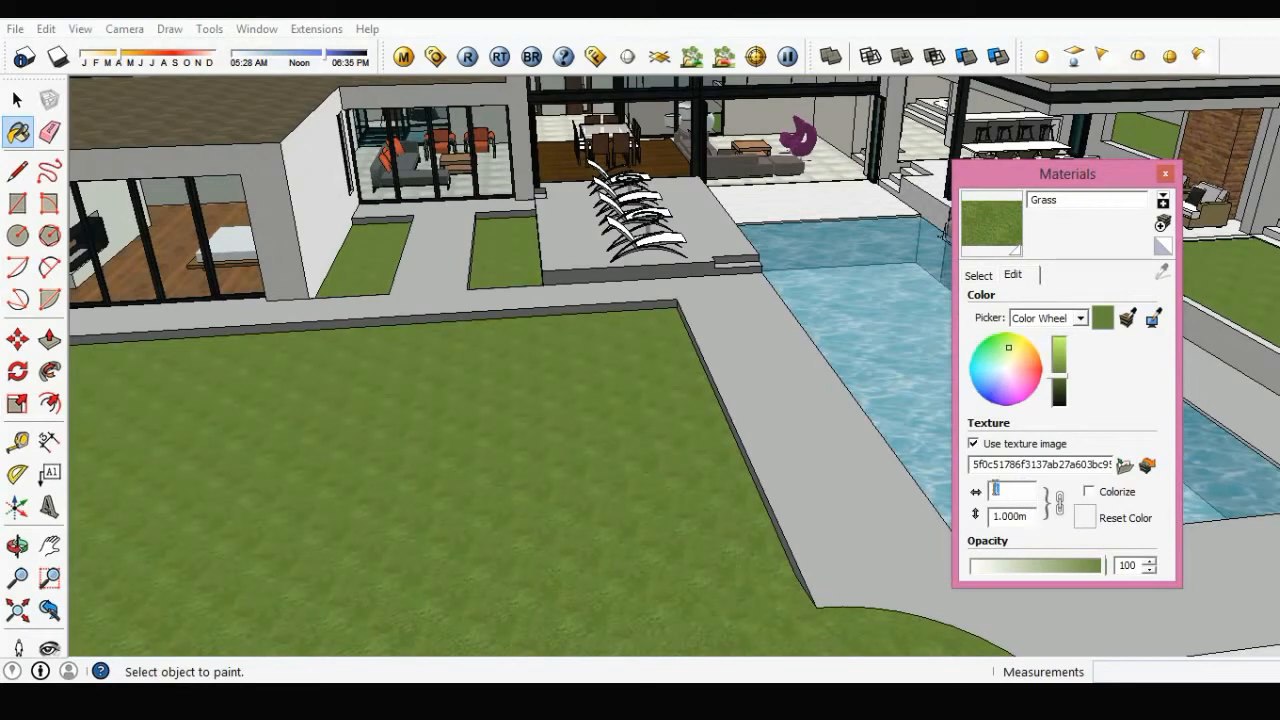
pyautogui.press('Return')
pyautogui.scroll(-4, 680, 546)
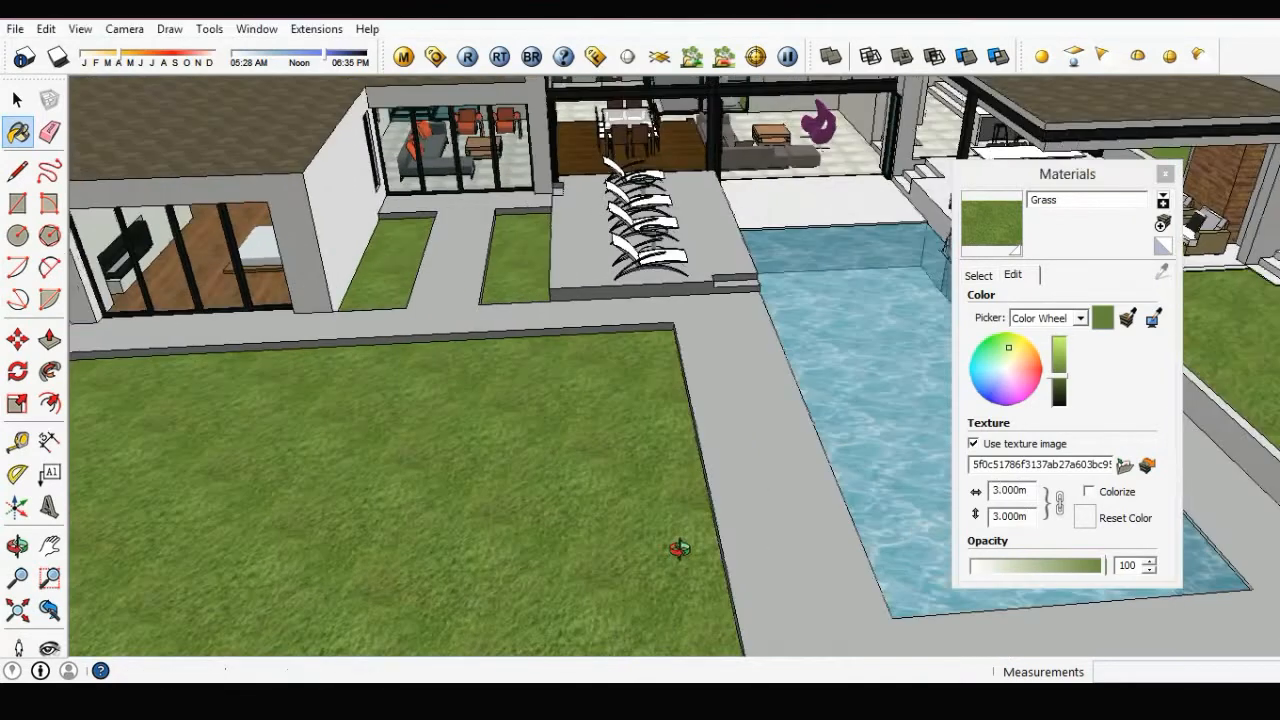
pyautogui.press('space')
# - Sample the <Deck> material from the paving around the swimming pool
pyautogui.moveTo(704, 500)
pyautogui.mouseDown(button='middle')
pyautogui.moveTo(706, 466)
pyautogui.moveTo(565, 430)
pyautogui.mouseUp(button='middle')
pyautogui.scroll(3, 549, 428)
pyautogui.scroll(2, 492, 420)
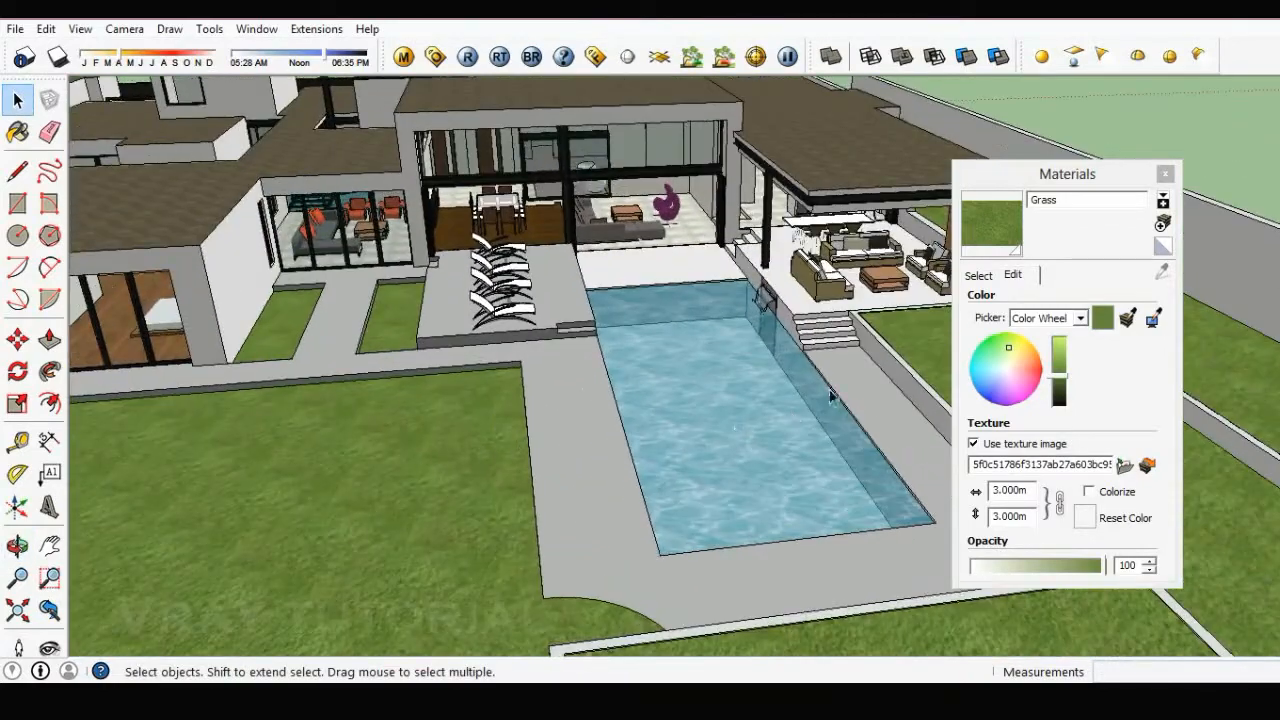
pyautogui.click(977, 275)
pyautogui.click(1137, 342)
pyautogui.click(1161, 271)
pyautogui.click(604, 496)
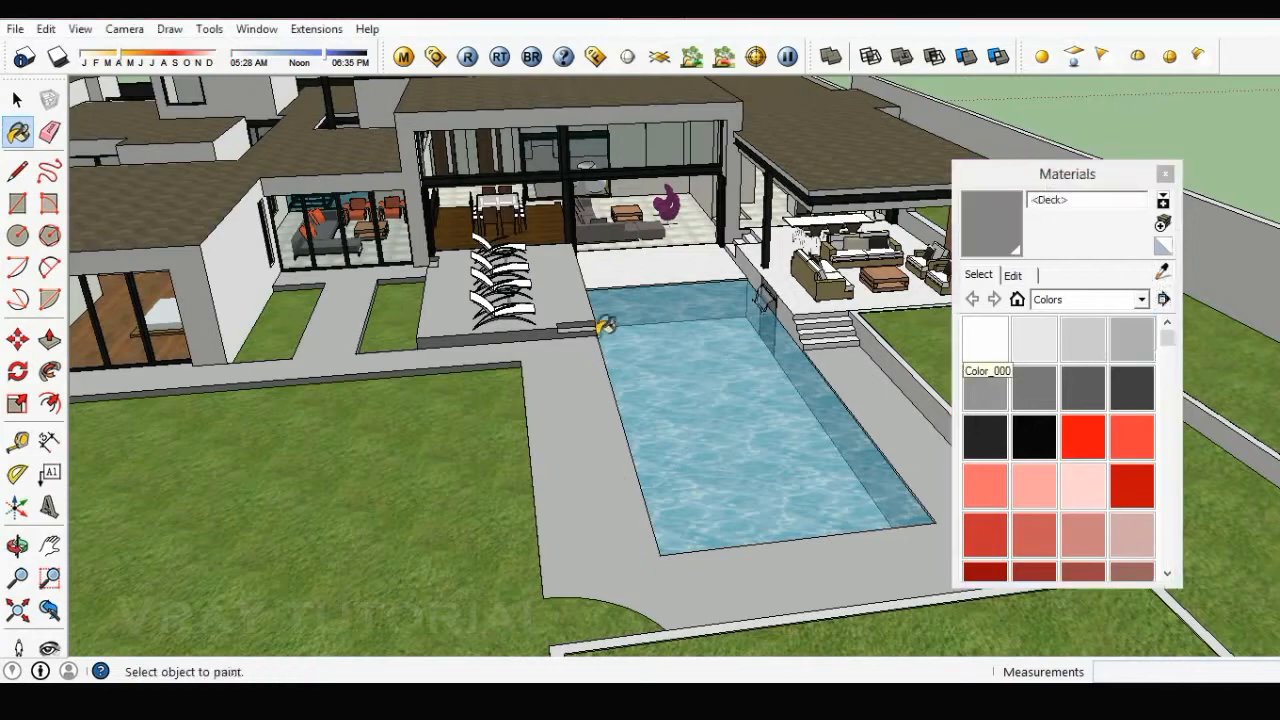
# - Give the <Deck> V-Ray material a TexBitmap diffuse map using 05378212a6421fe67ee0113d9bf6fa4a.jpg and update its preview
pyautogui.click(404, 56)
pyautogui.moveTo(947, 304); pyautogui.dragTo(947, 233)
pyautogui.click(617, 223)
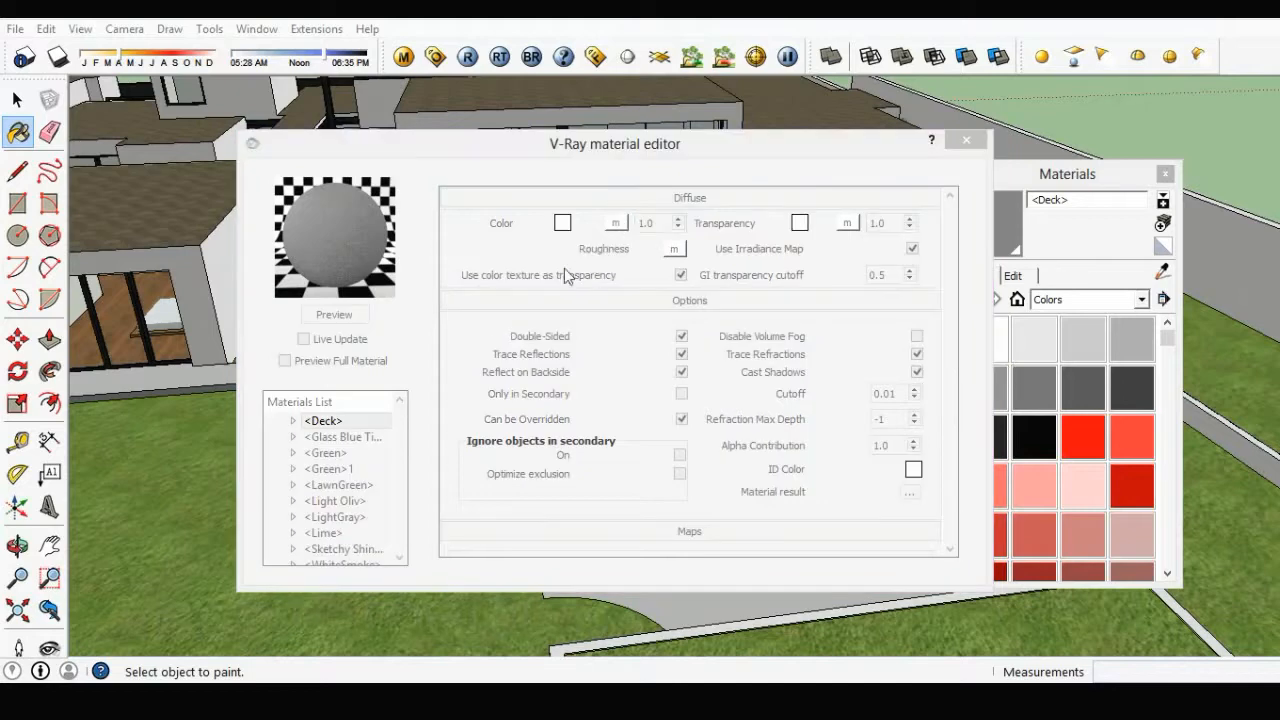
pyautogui.click(530, 273)
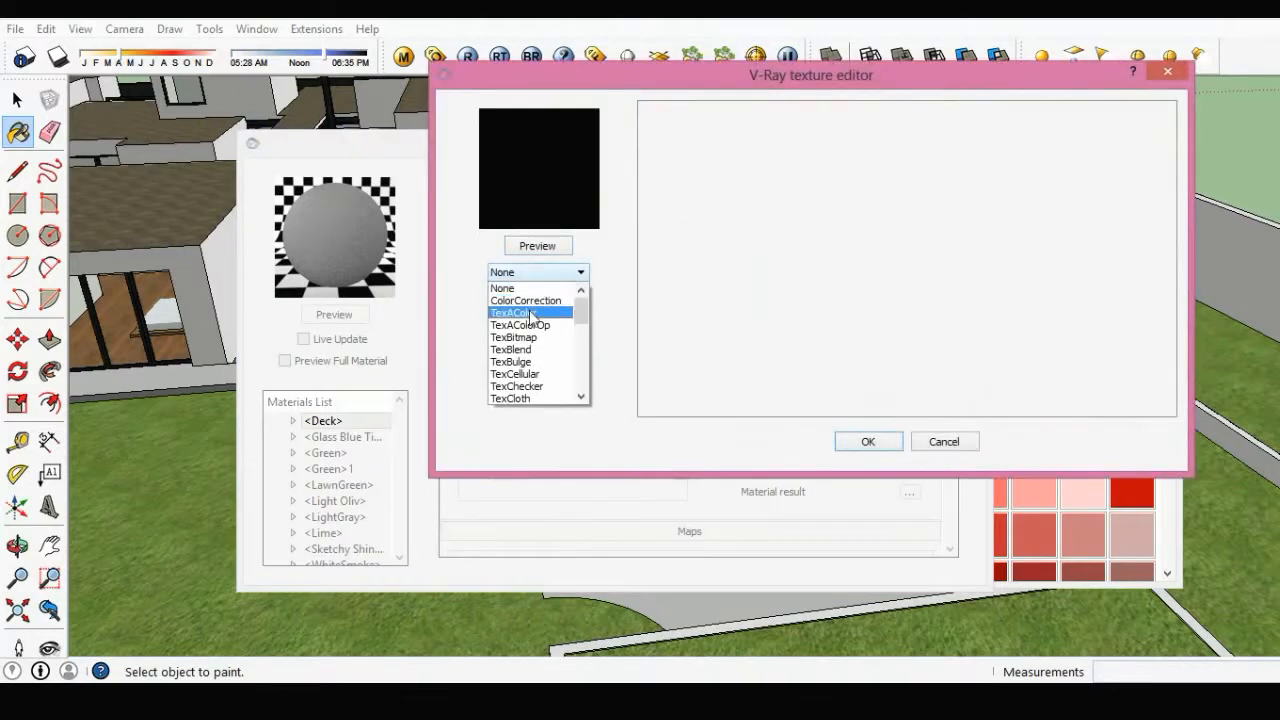
pyautogui.click(528, 344)
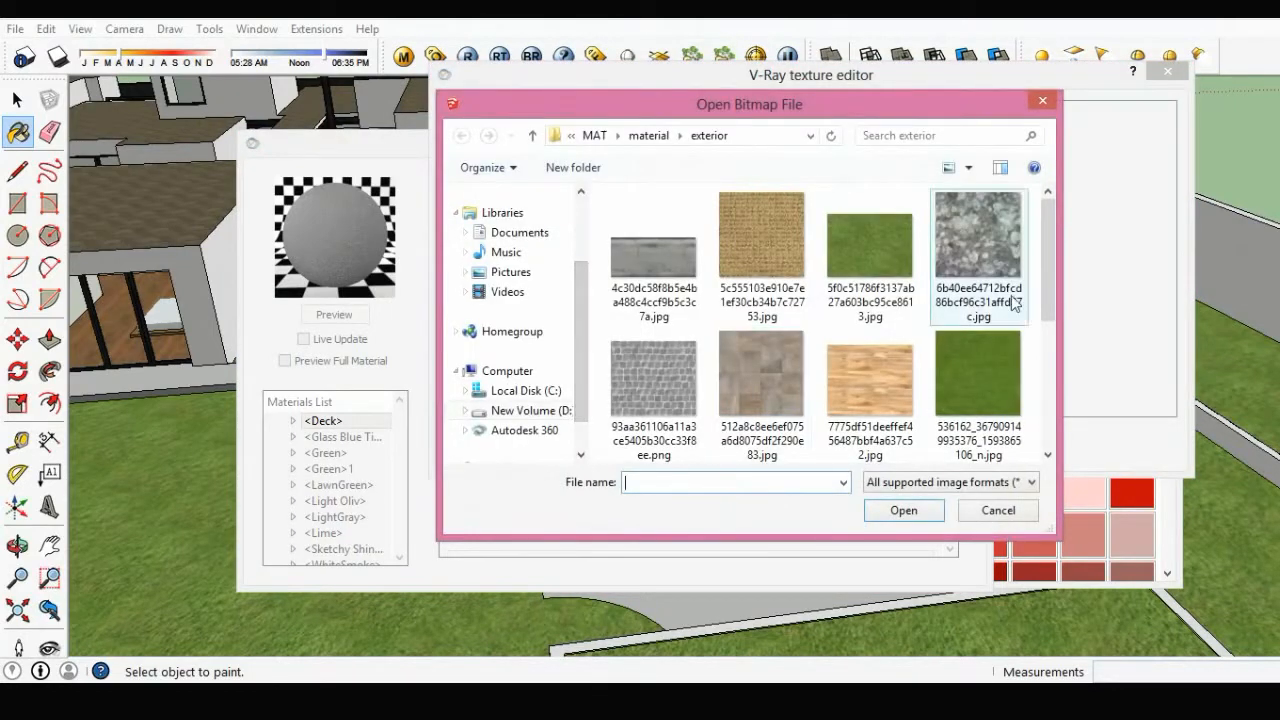
pyautogui.moveTo(1042, 276); pyautogui.dragTo(1047, 412)
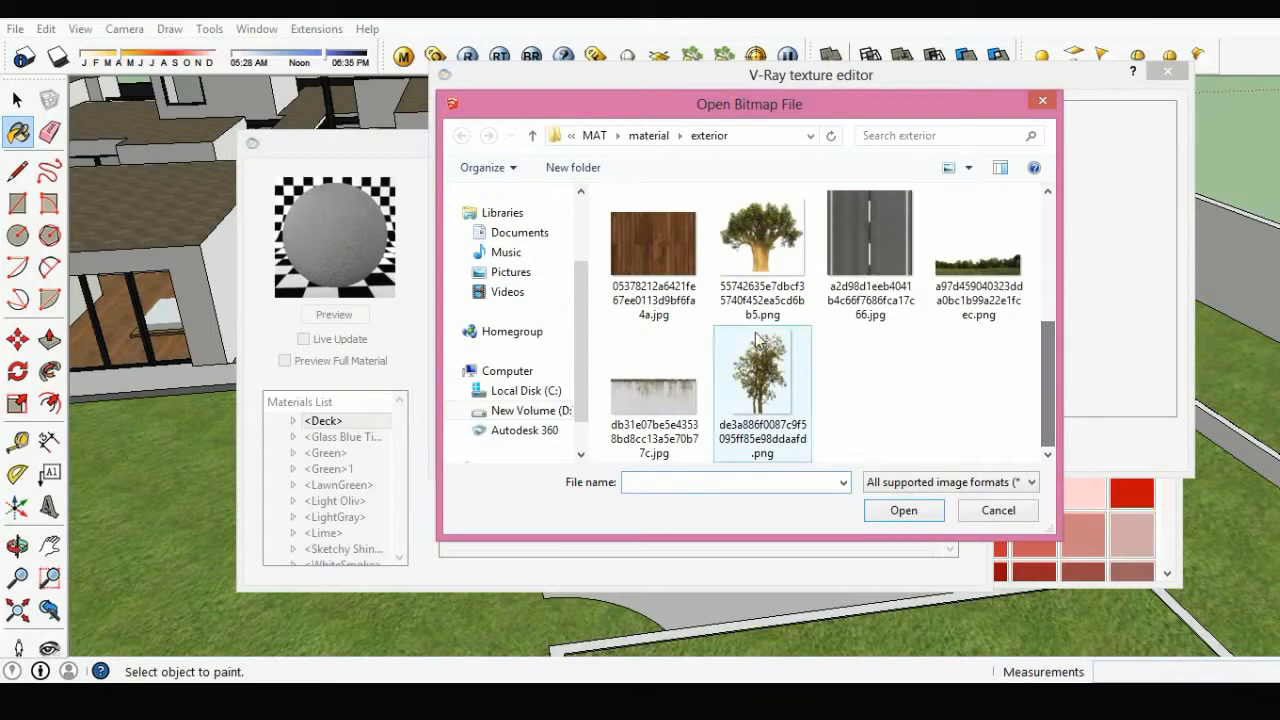
pyautogui.click(653, 250)
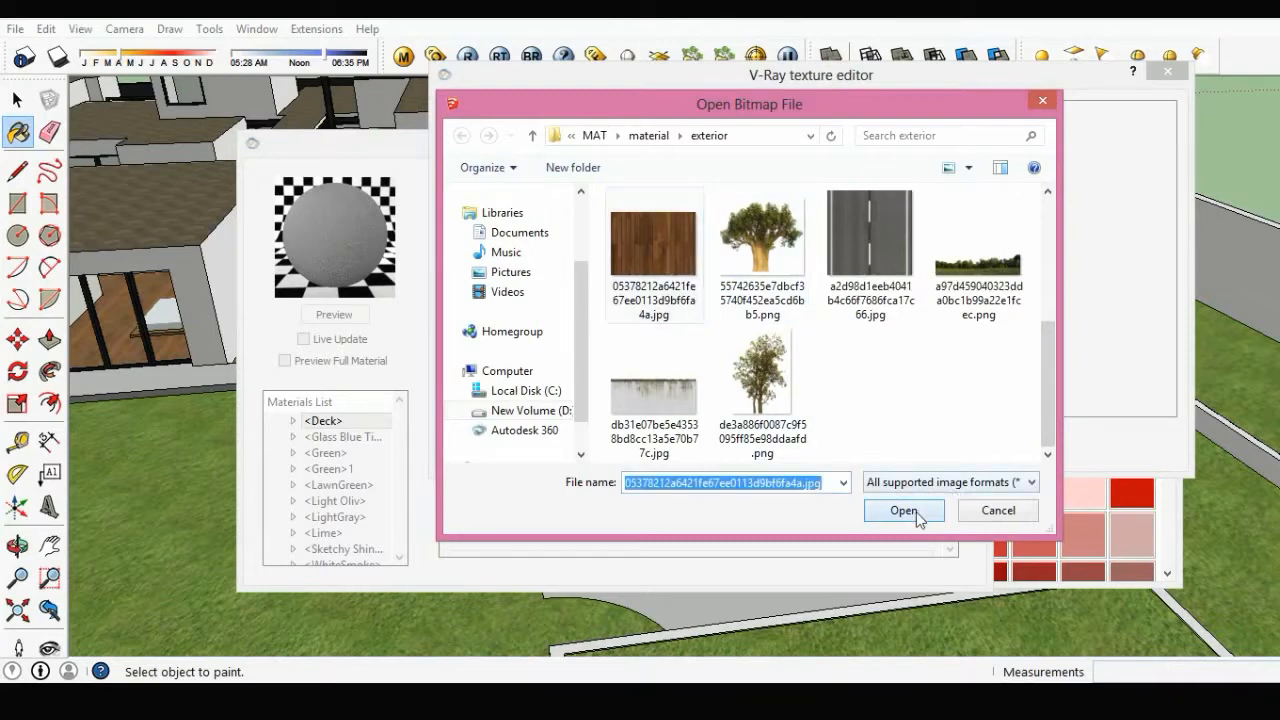
pyautogui.click(904, 510)
pyautogui.click(334, 314)
pyautogui.moveTo(836, 158); pyautogui.dragTo(757, 243)
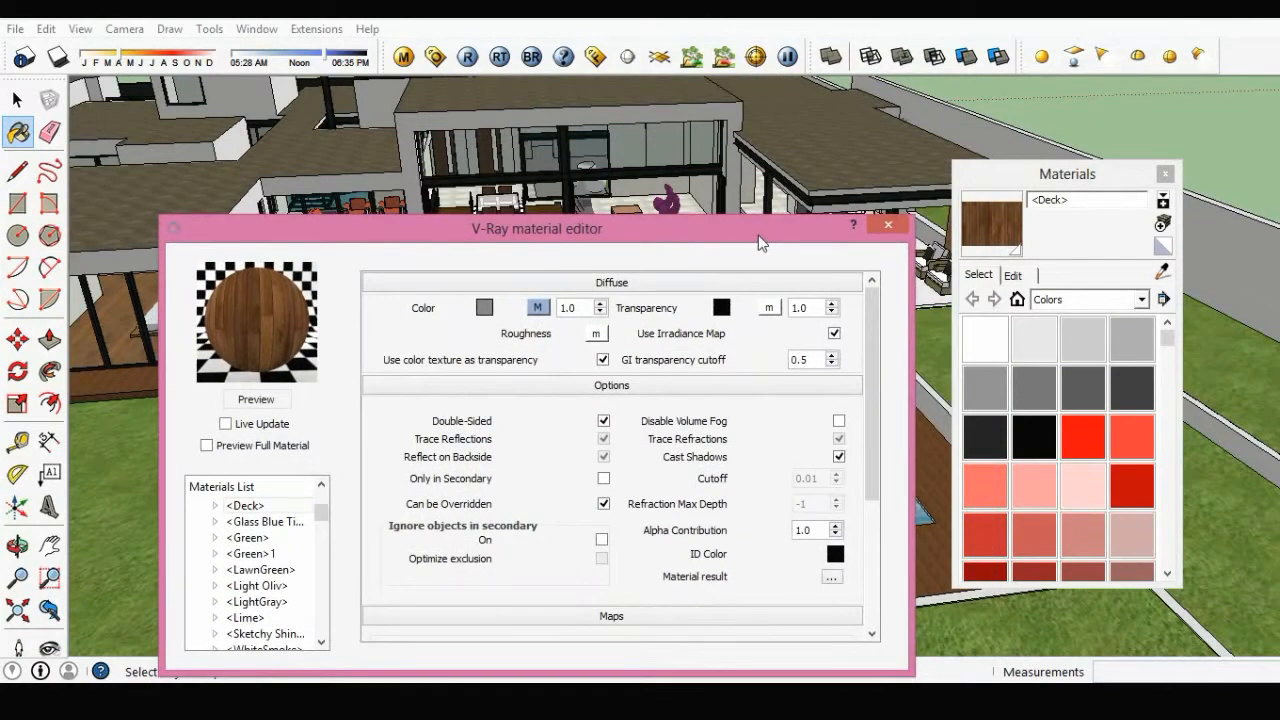
# - Set the <Deck> wood texture size to 3 m in the material's settings
pyautogui.press('o')
pyautogui.moveTo(705, 452)
pyautogui.mouseDown()
pyautogui.moveTo(723, 400)
pyautogui.moveTo(651, 463)
pyautogui.moveTo(686, 514)
pyautogui.mouseUp()
pyautogui.press('b')
pyautogui.moveTo(682, 578)
pyautogui.mouseDown(button='middle')
pyautogui.moveTo(737, 449)
pyautogui.moveTo(760, 503)
pyautogui.moveTo(764, 592)
pyautogui.mouseUp(button='middle')
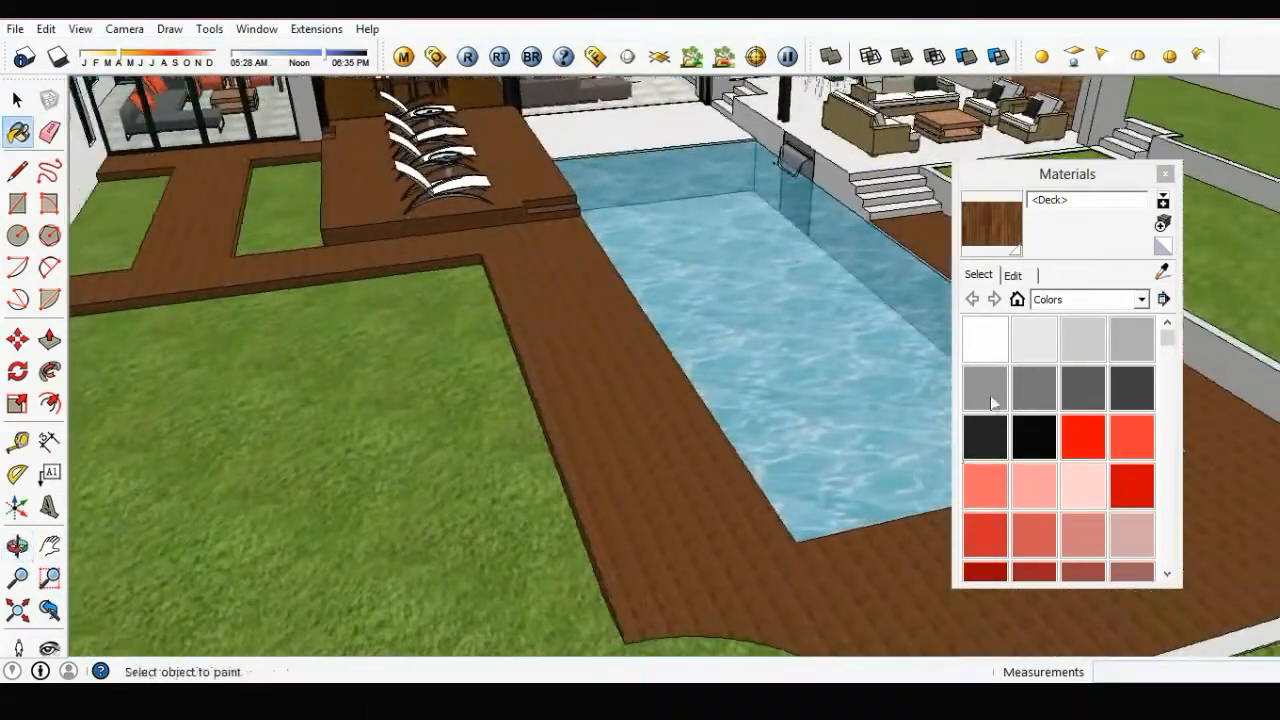
pyautogui.click(1012, 275)
pyautogui.write('4')
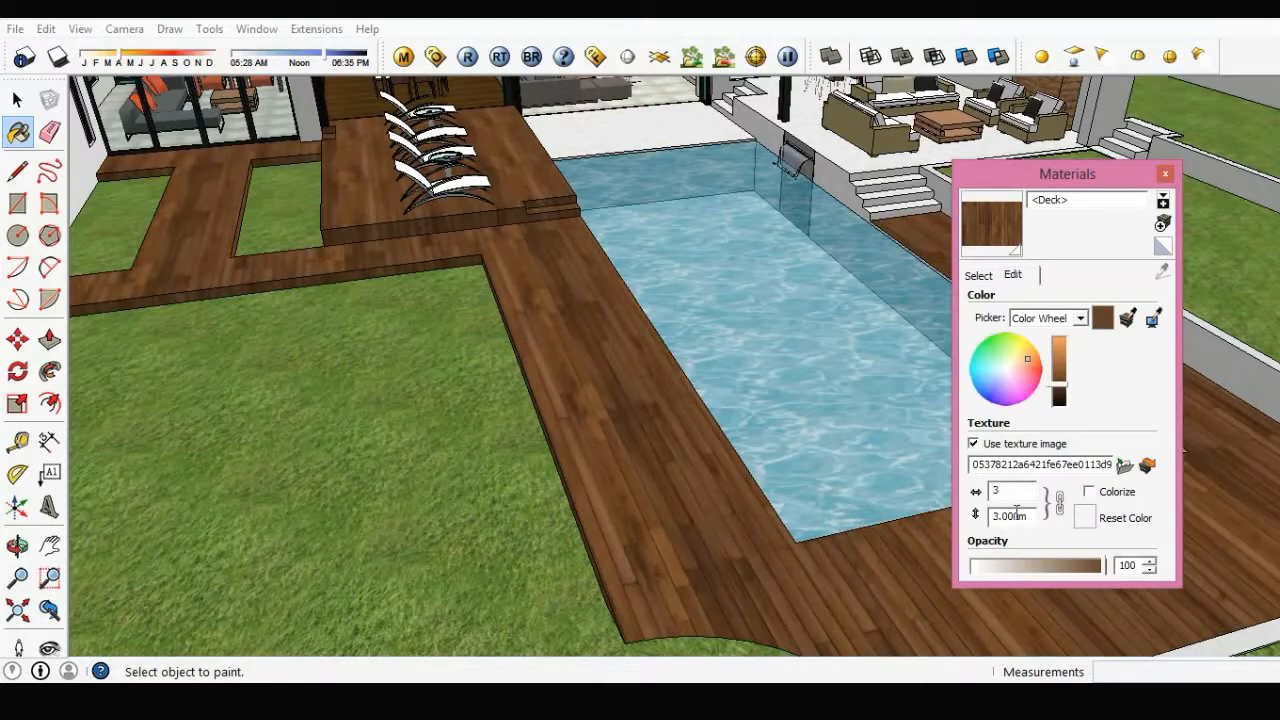
# - Rotate the wood texture on the deck face beside the pool by 90 degrees and accept the new texture position
pyautogui.moveTo(775, 530)
pyautogui.mouseDown(button='middle')
pyautogui.moveTo(457, 543)
pyautogui.moveTo(506, 495)
pyautogui.moveTo(611, 464)
pyautogui.moveTo(579, 545)
pyautogui.moveTo(717, 391)
pyautogui.moveTo(708, 365)
pyautogui.moveTo(467, 429)
pyautogui.moveTo(457, 509)
pyautogui.moveTo(637, 501)
pyautogui.mouseUp(button='middle')
pyautogui.press('space')
pyautogui.scroll(2, 645, 495)
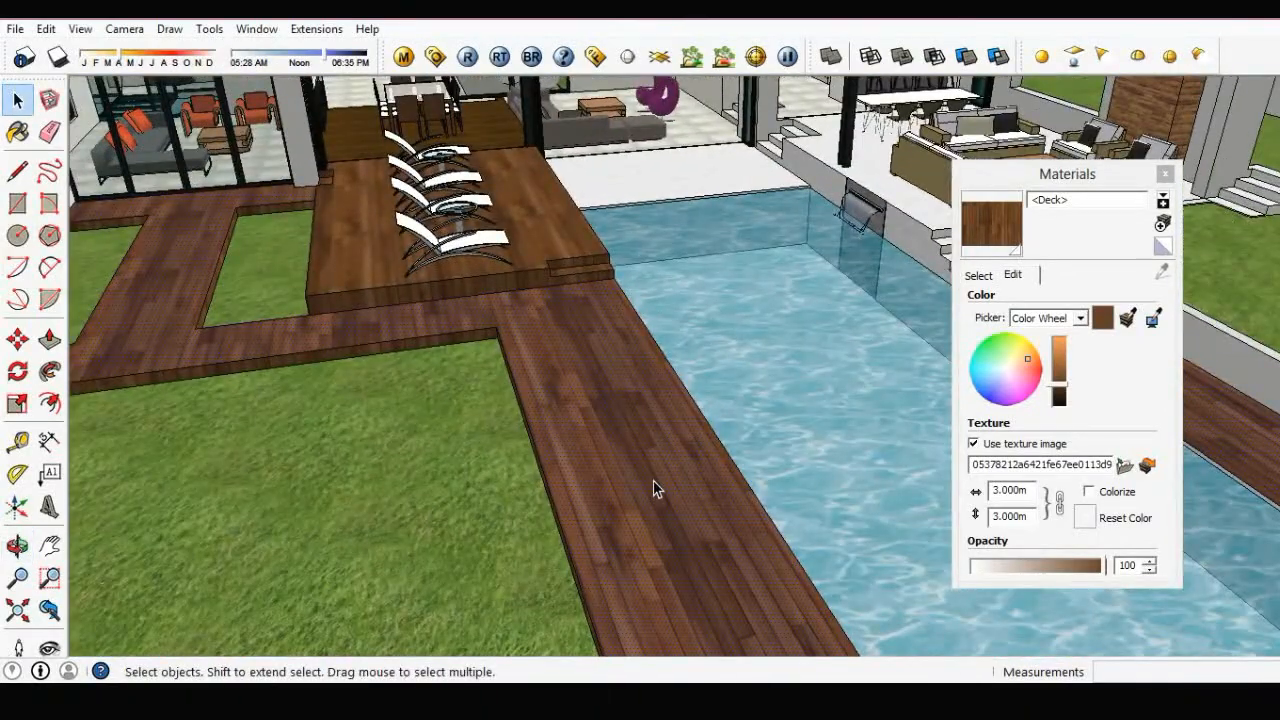
pyautogui.rightClick(653, 480)
pyautogui.moveTo(751, 412)
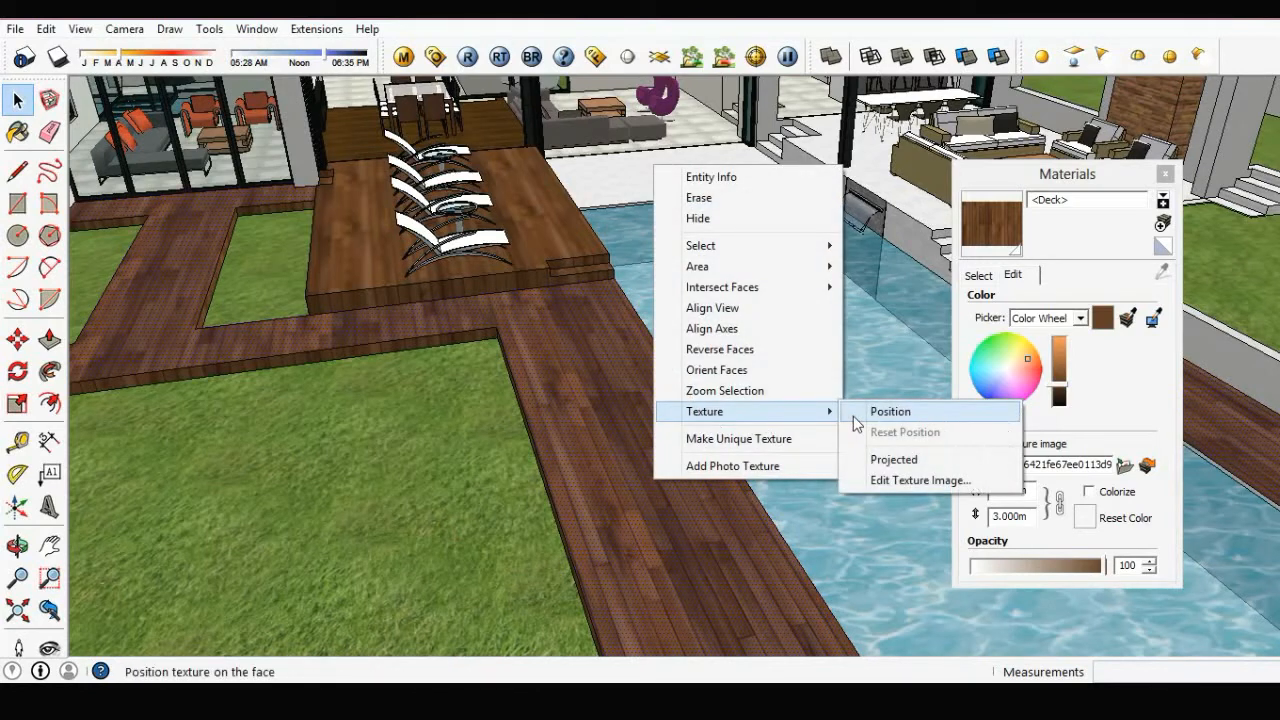
pyautogui.click(870, 412)
pyautogui.rightClick(656, 478)
pyautogui.moveTo(750, 549)
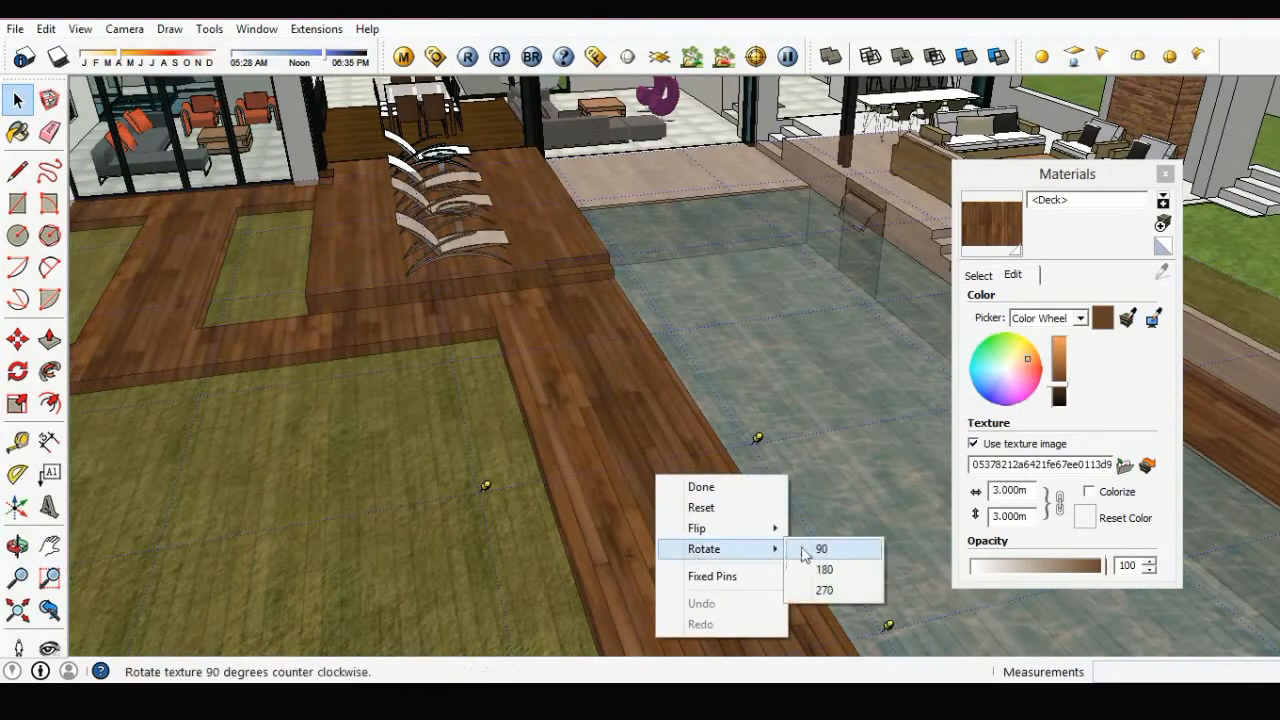
pyautogui.click(806, 552)
pyautogui.rightClick(654, 478)
pyautogui.press('Escape')
pyautogui.moveTo(637, 466); pyautogui.dragTo(608, 474)
pyautogui.rightClick(608, 474)
pyautogui.click(640, 486)
# - Enable the <Deck> material's bump map and assign a TexBitmap using 05378212a6421fe67ee0113d9bf6fa4a.jpg
pyautogui.scroll(-5, 611, 471)
pyautogui.moveTo(452, 523); pyautogui.dragTo(497, 523, button='middle')
pyautogui.moveTo(517, 440)
pyautogui.mouseDown(button='middle')
pyautogui.moveTo(369, 354)
pyautogui.moveTo(502, 354)
pyautogui.moveTo(537, 434)
pyautogui.mouseUp(button='middle')
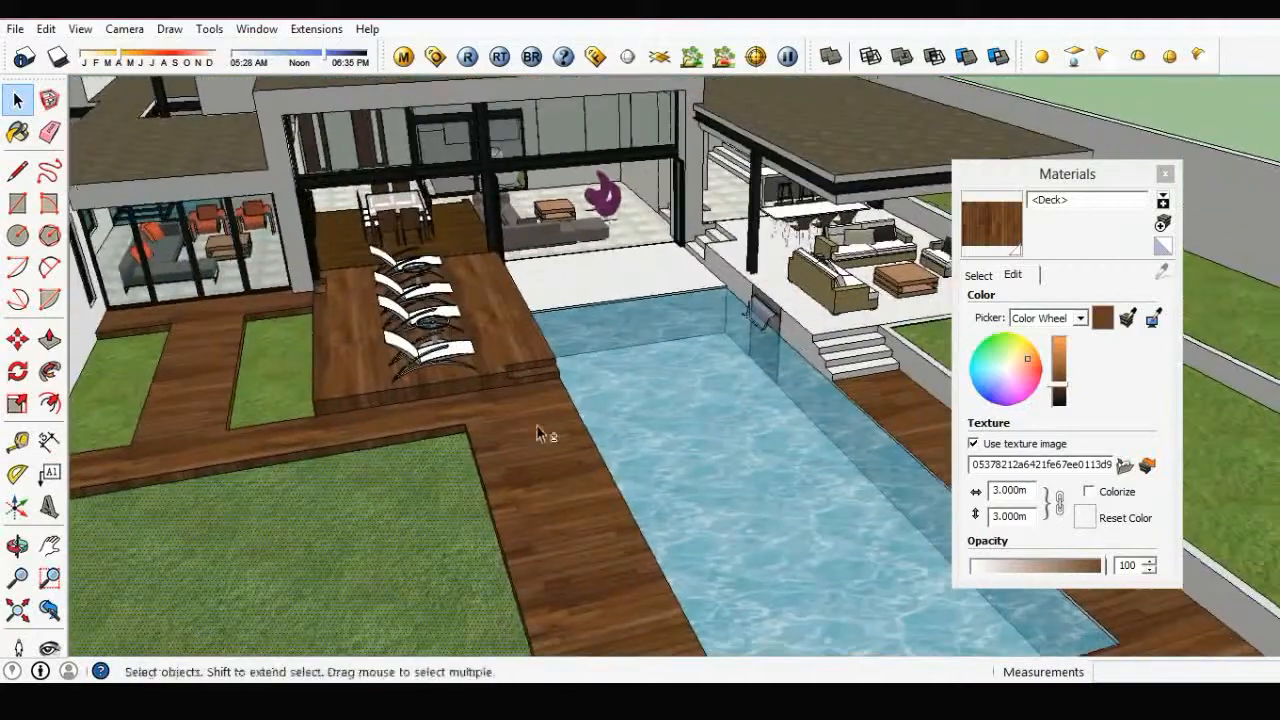
pyautogui.click(414, 64)
pyautogui.scroll(-3, 852, 386)
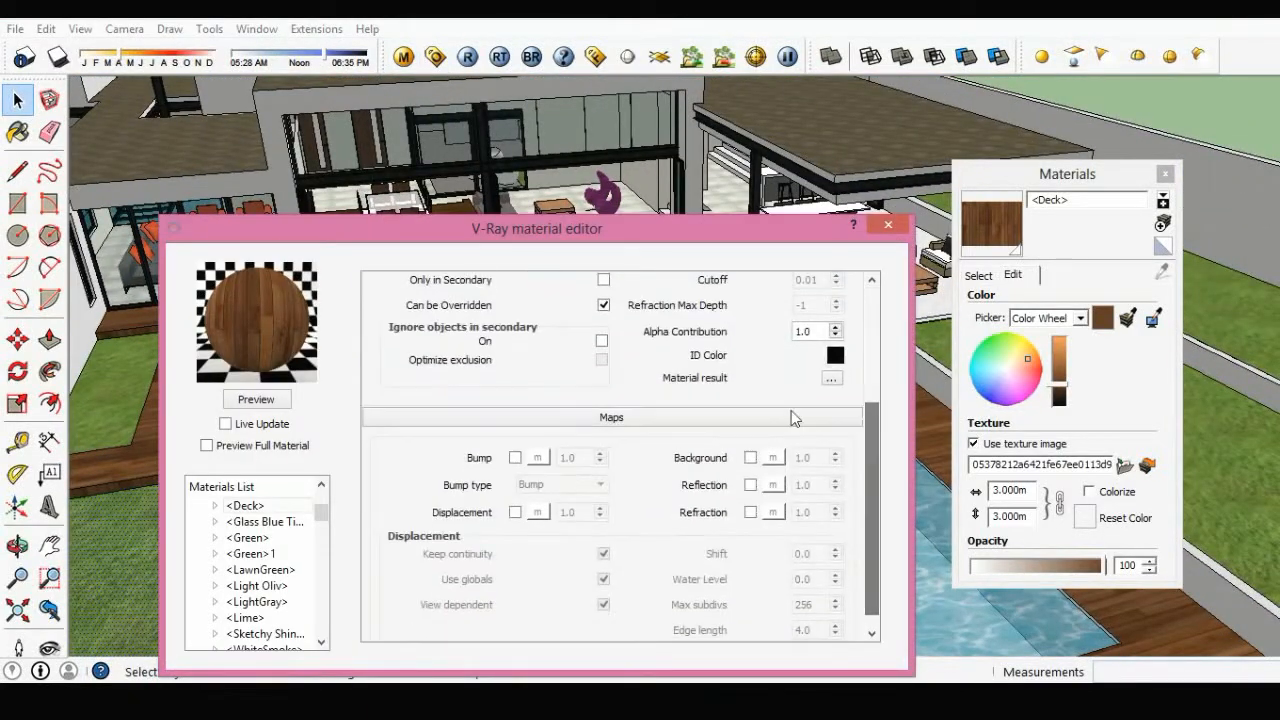
pyautogui.moveTo(719, 224); pyautogui.dragTo(726, 127)
pyautogui.click(523, 361)
pyautogui.click(545, 360)
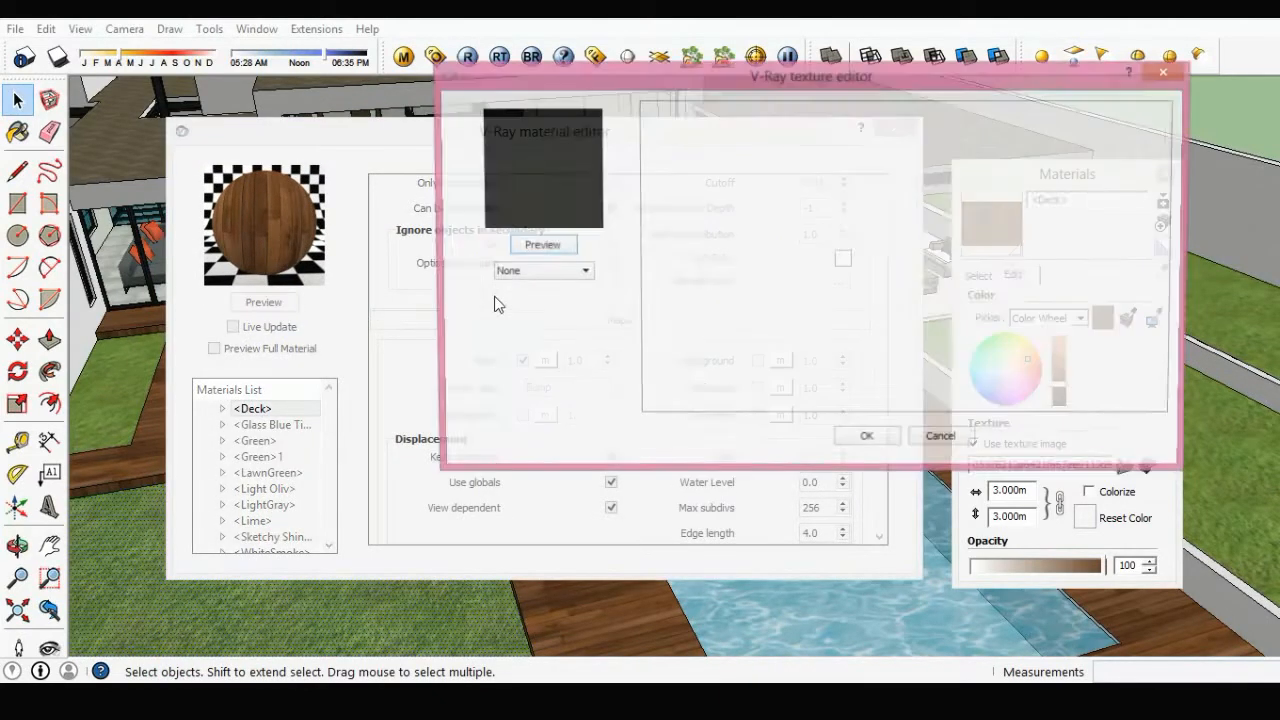
pyautogui.click(520, 274)
pyautogui.click(513, 337)
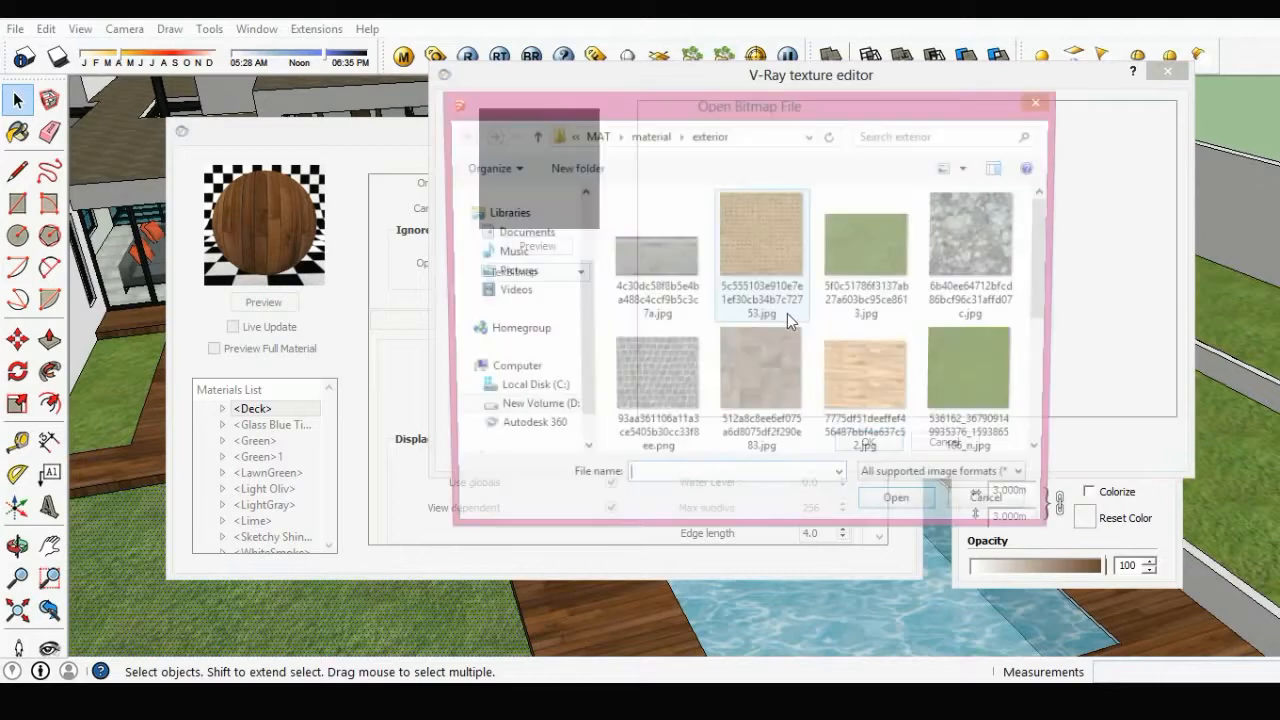
pyautogui.scroll(-2, 1047, 279)
pyautogui.scroll(-2, 1047, 287)
pyautogui.click(653, 320)
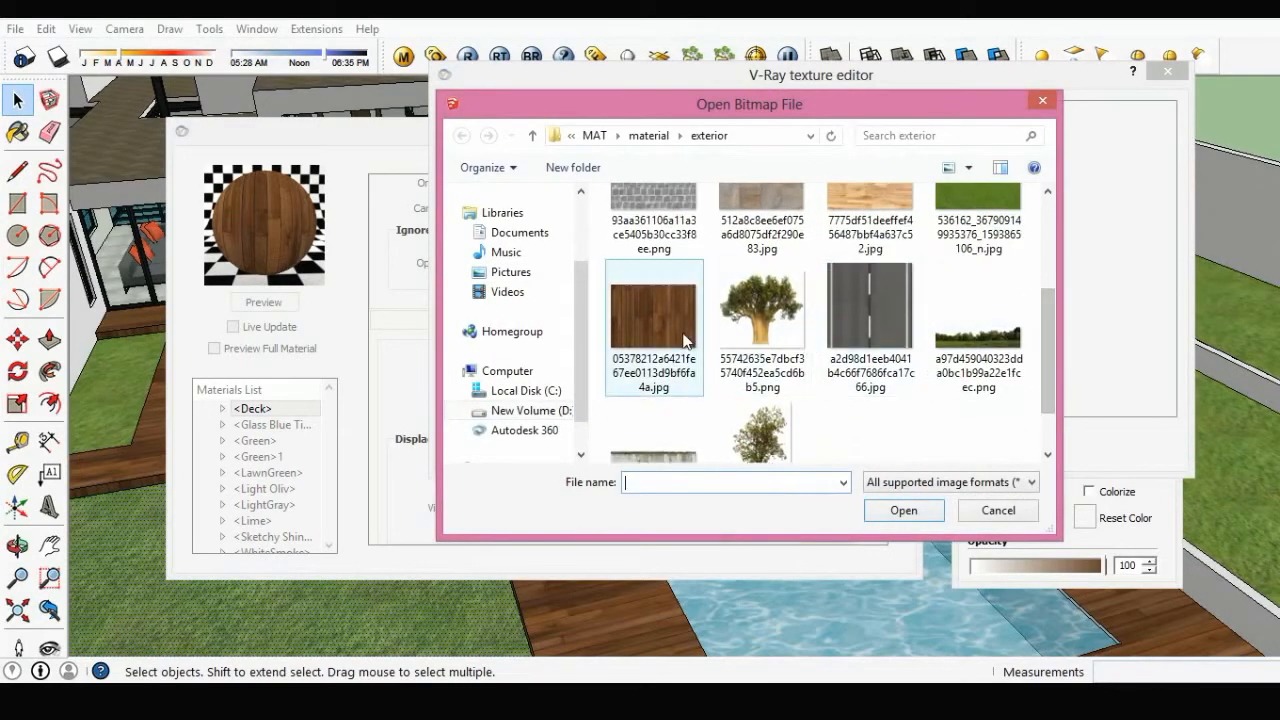
pyautogui.click(903, 510)
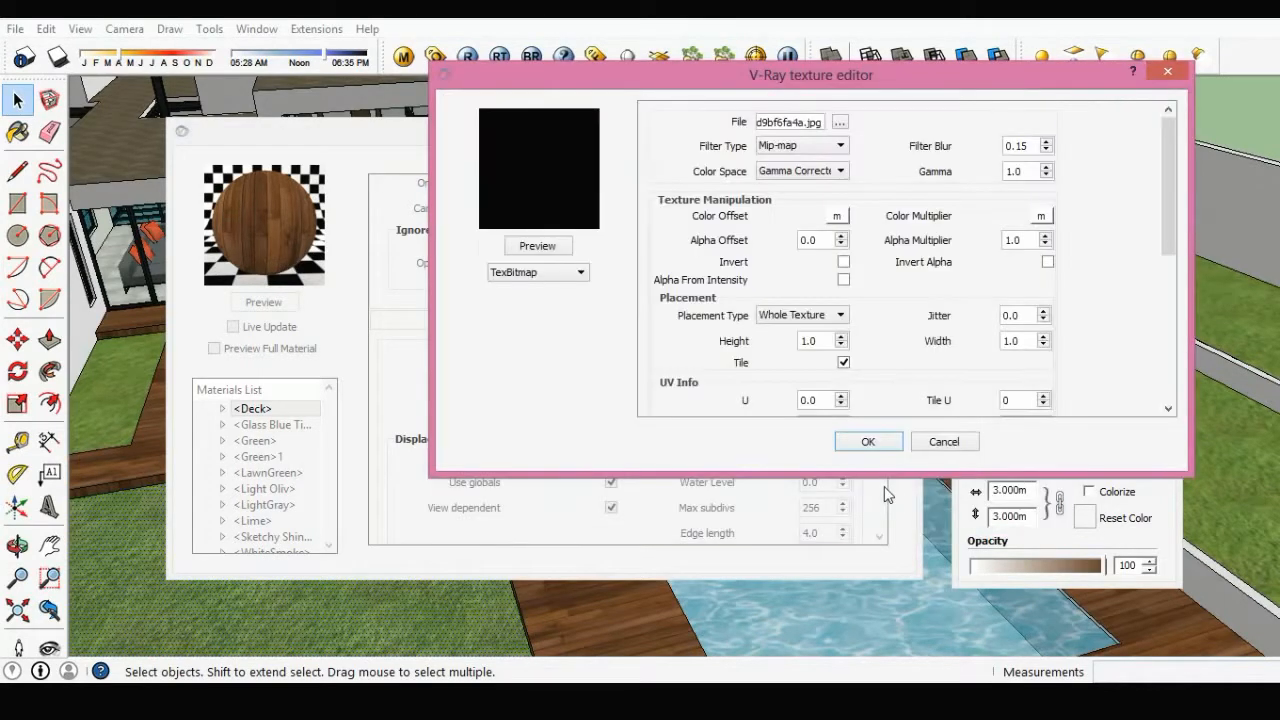
pyautogui.click(868, 442)
# - Set the <Deck> bump amount to -0.8 and refresh the material preview
pyautogui.click(279, 304)
pyautogui.press('BackSpace')
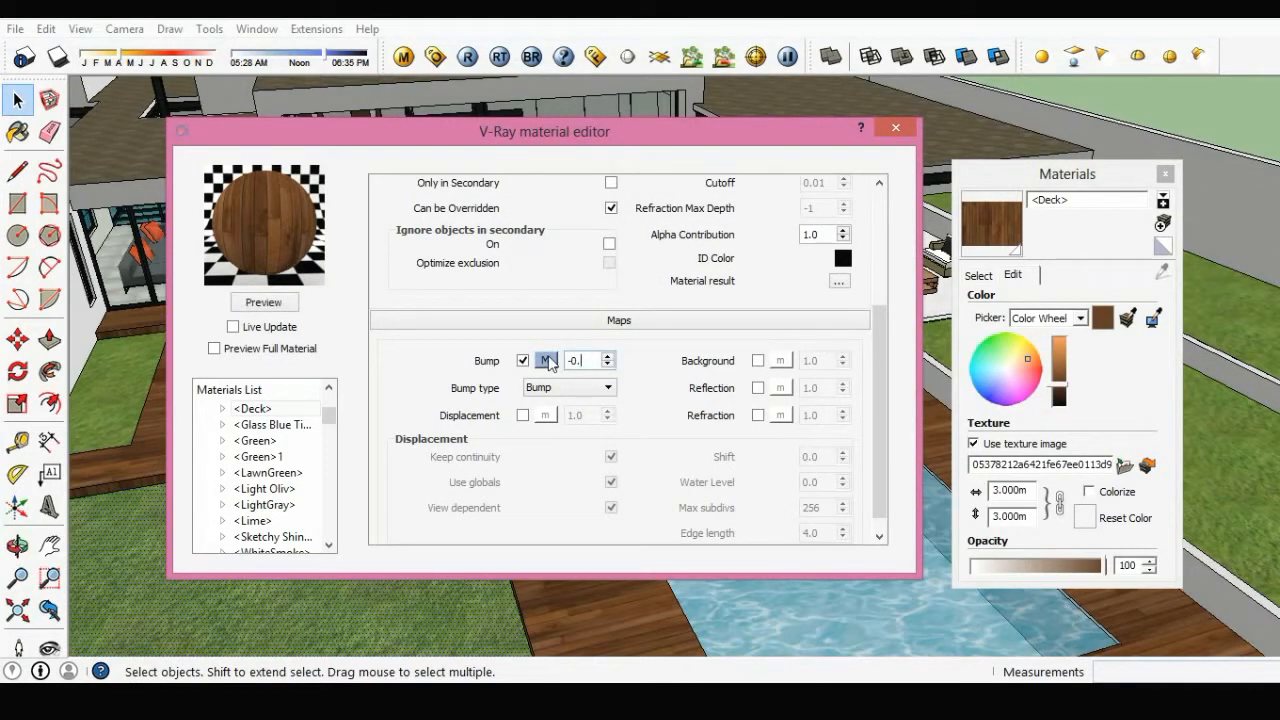
pyautogui.click(285, 305)
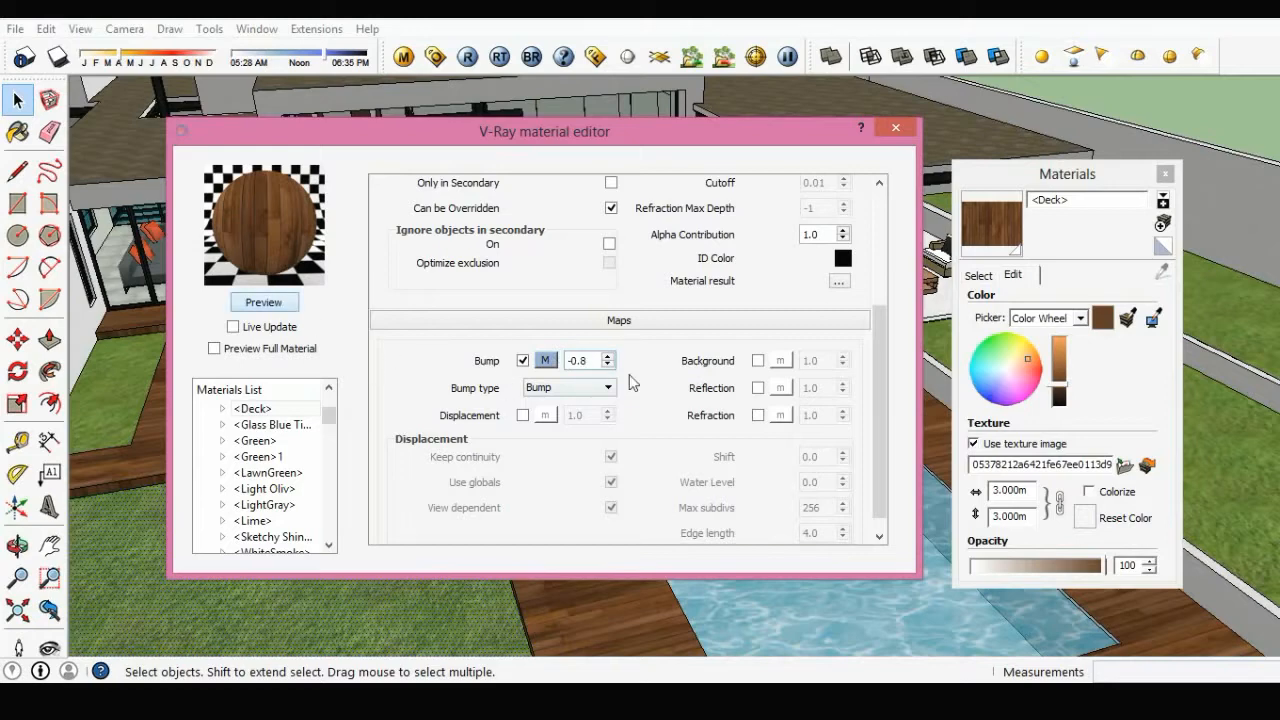
# - Add a Reflection layer to the <Deck> V-Ray material and refresh its preview
pyautogui.moveTo(877, 352); pyautogui.dragTo(880, 280)
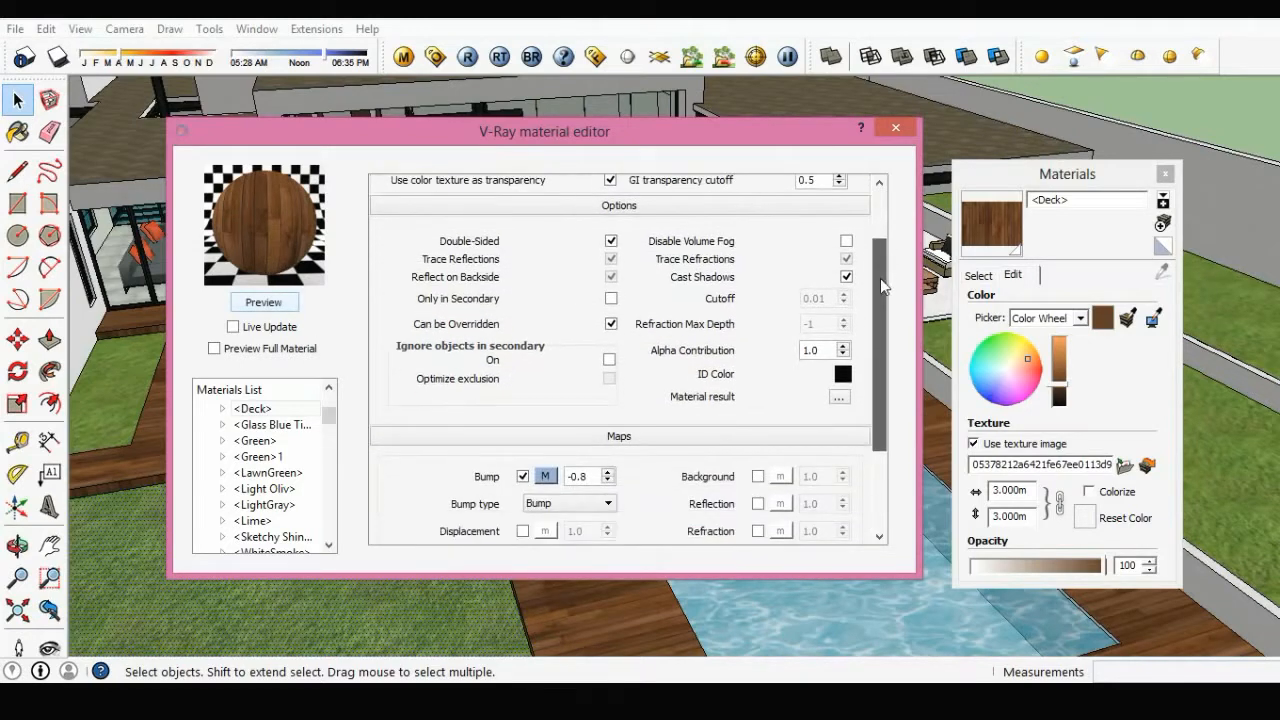
pyautogui.rightClick(307, 413)
pyautogui.moveTo(345, 421)
pyautogui.click(580, 440)
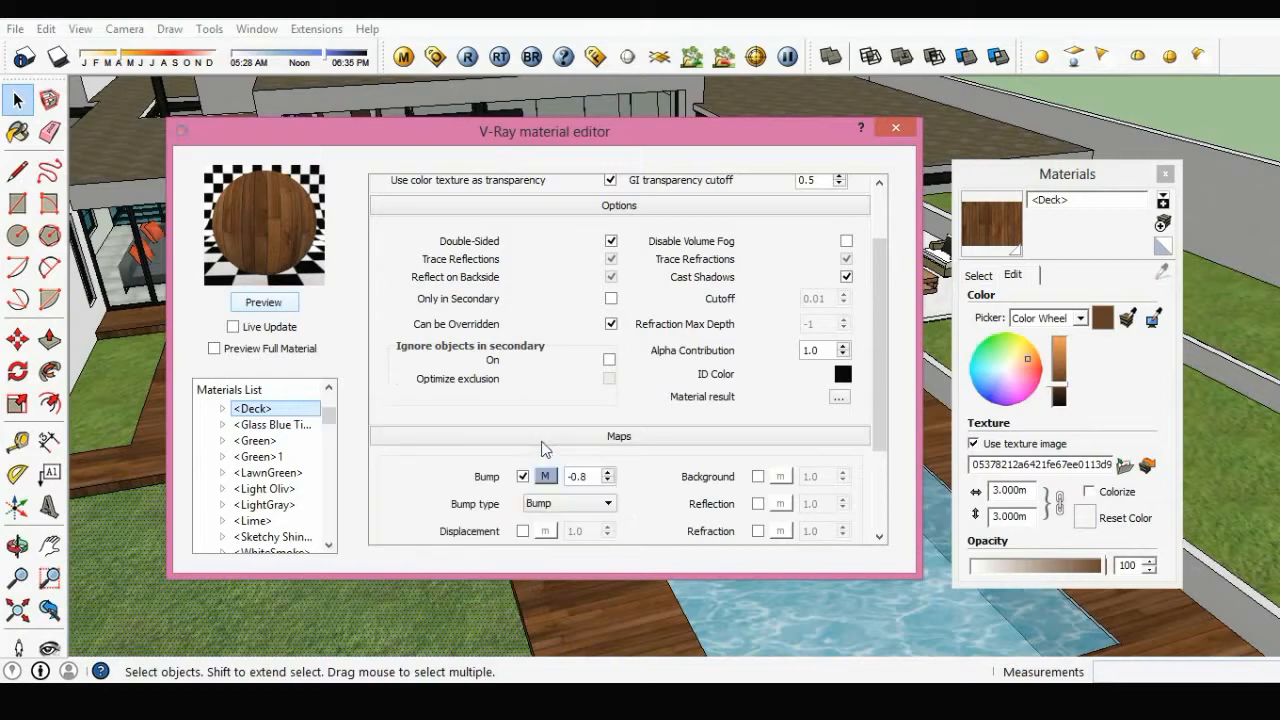
pyautogui.click(295, 302)
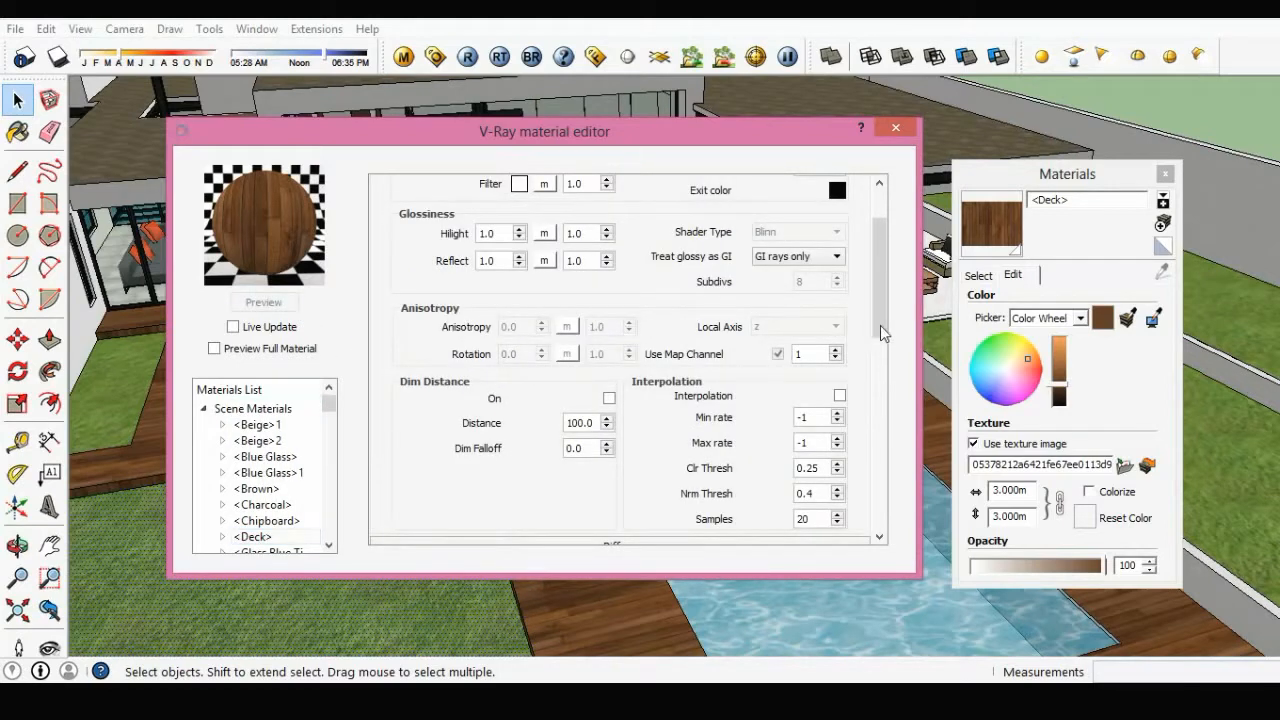
# - Set the <Deck> reflect glossiness to 0.9 and reflection multiplier to 0.3, refresh the preview and close the material editor
pyautogui.scroll(2, 878, 300)
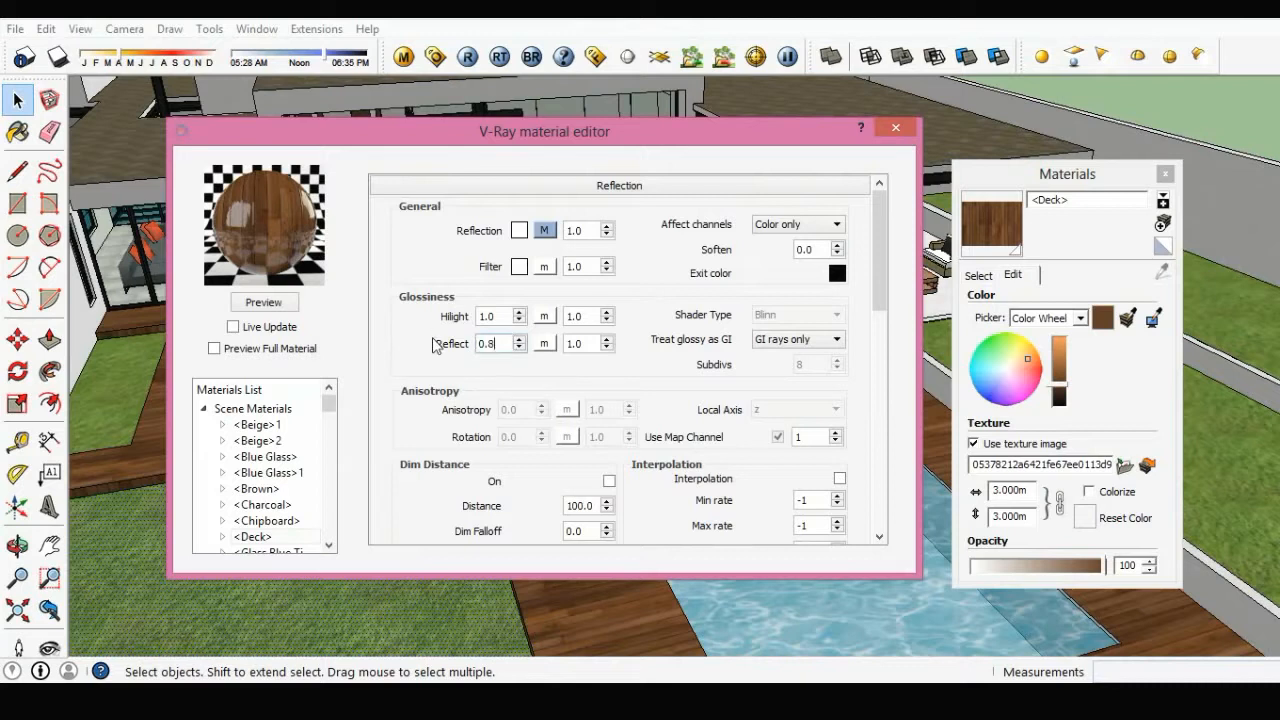
pyautogui.doubleClick(501, 340)
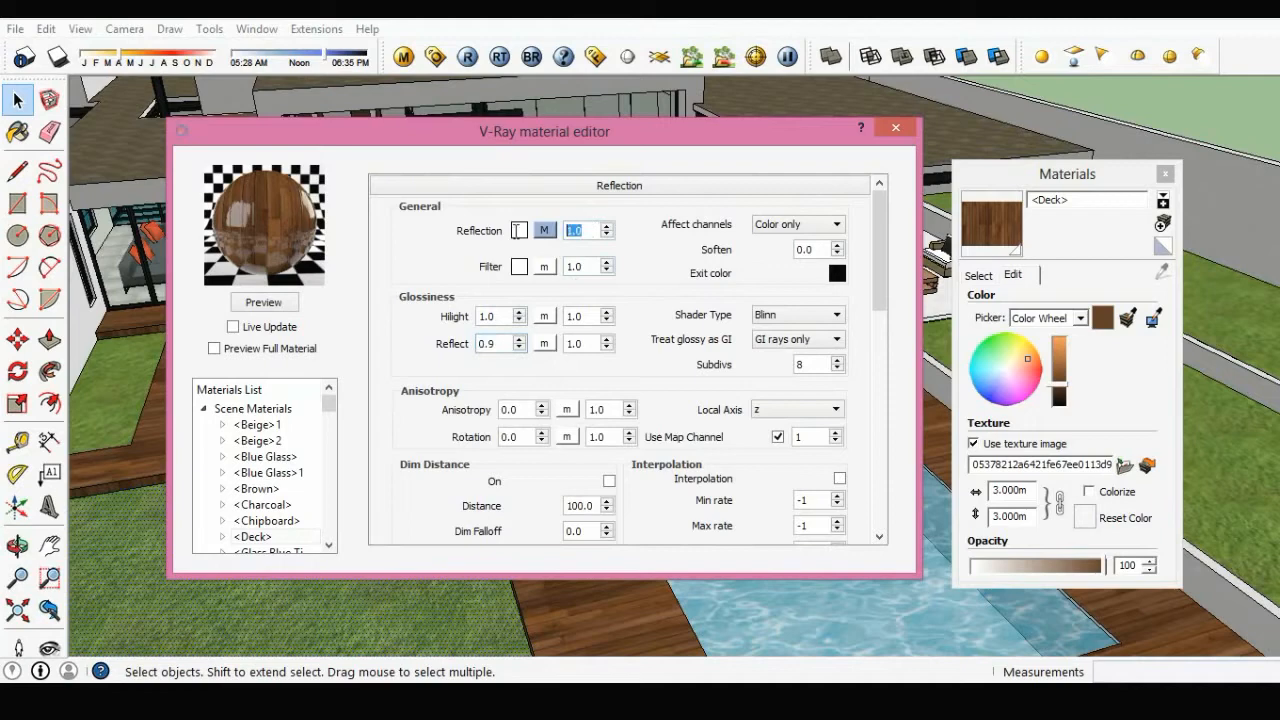
pyautogui.click(279, 303)
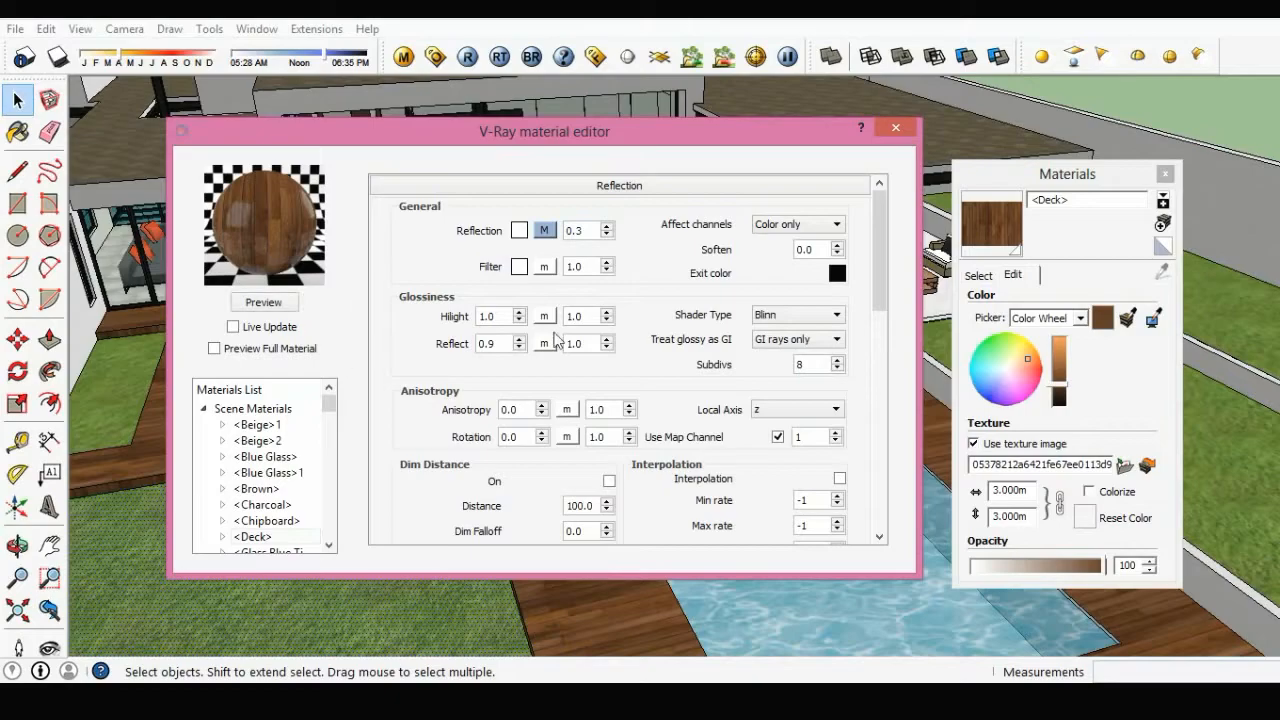
pyautogui.click(896, 129)
# - Sample the Water_Pool_Light material from the swimming pool's water surface
pyautogui.moveTo(637, 362); pyautogui.dragTo(646, 386, button='middle')
pyautogui.scroll(5, 510, 372)
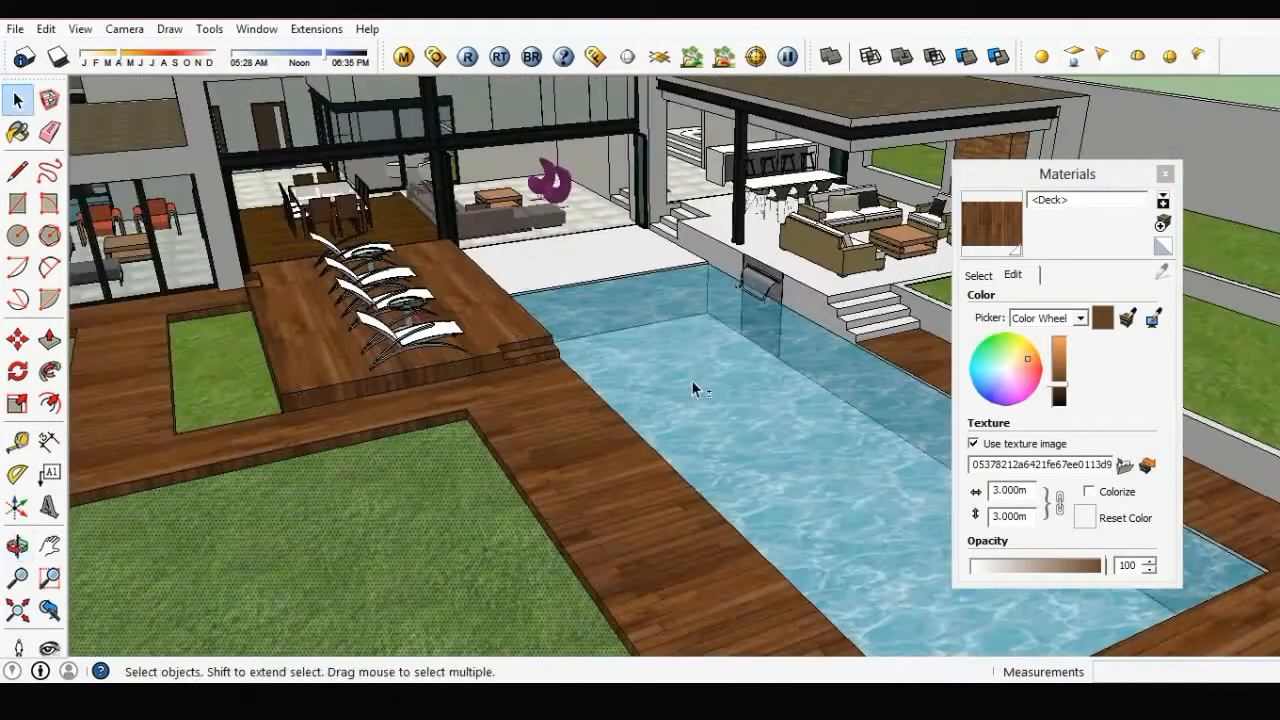
pyautogui.click(978, 275)
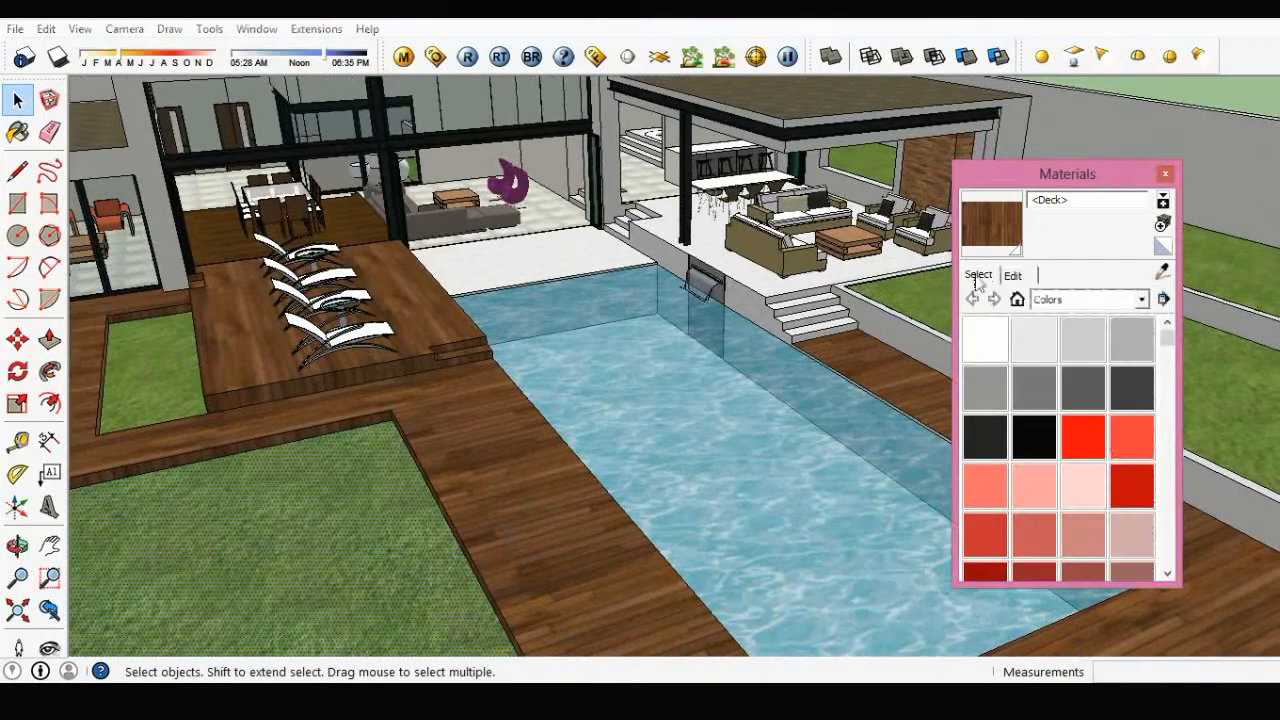
pyautogui.click(1132, 338)
pyautogui.scroll(3, 720, 480)
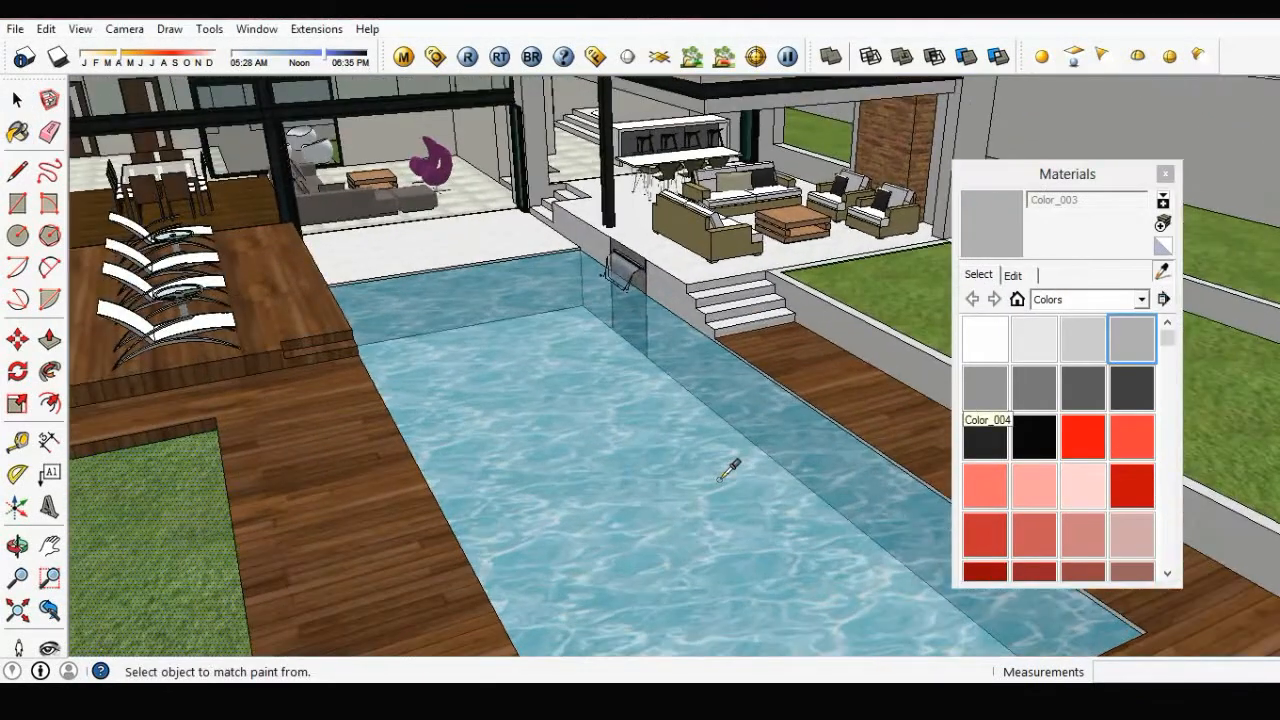
pyautogui.click(672, 452)
# - Remove the bitmap from the Water_Pool_Light diffuse color by setting its texture type to None, and refresh the preview
pyautogui.click(404, 57)
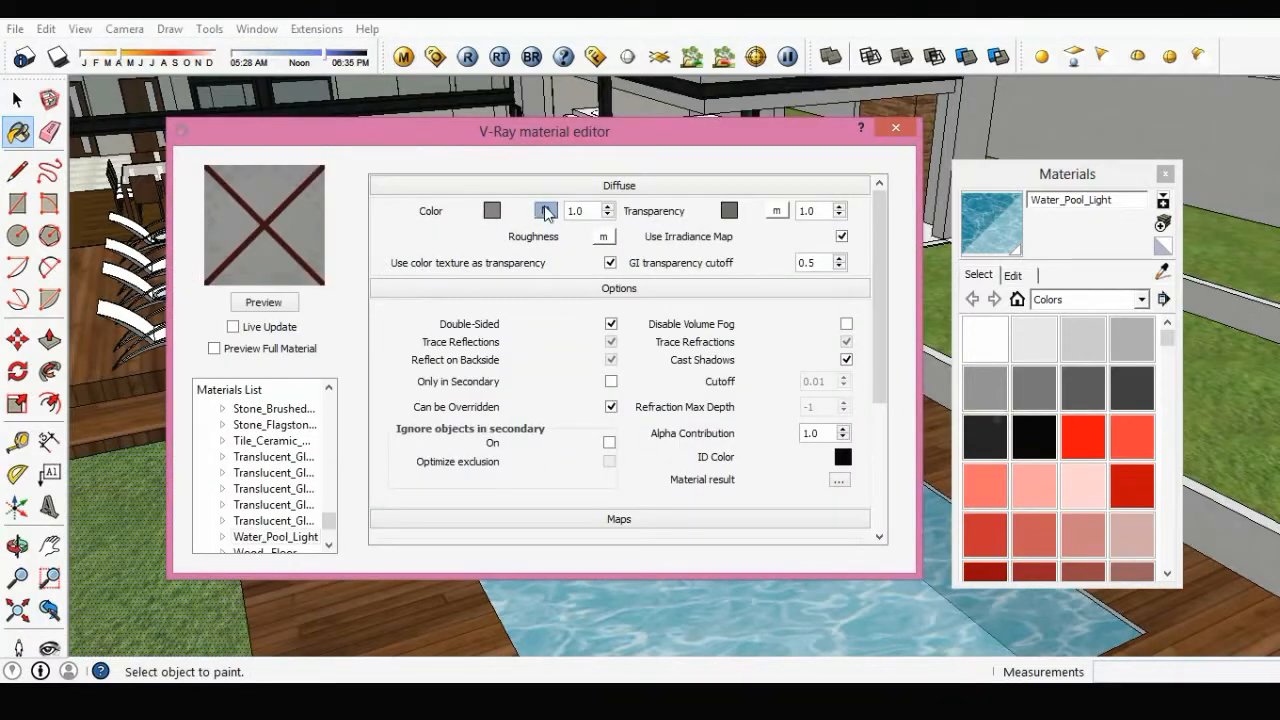
pyautogui.click(545, 210)
pyautogui.click(513, 272)
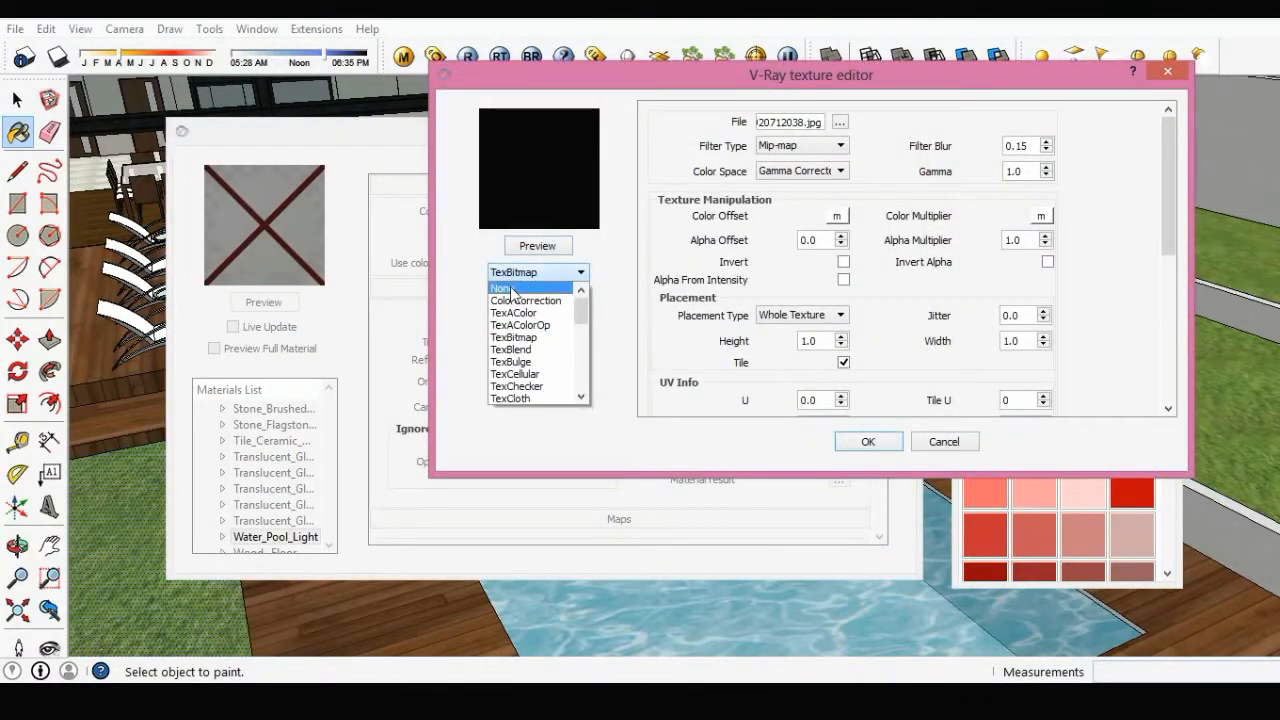
pyautogui.click(512, 287)
pyautogui.click(864, 443)
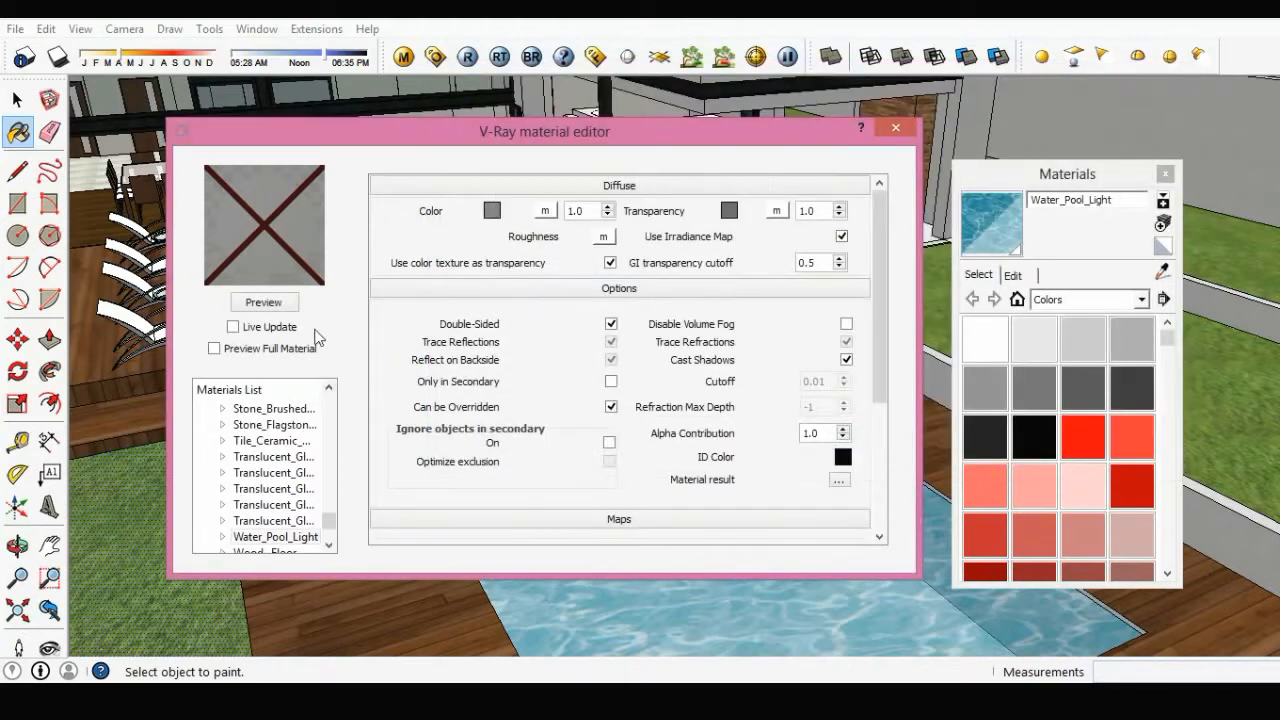
pyautogui.click(288, 302)
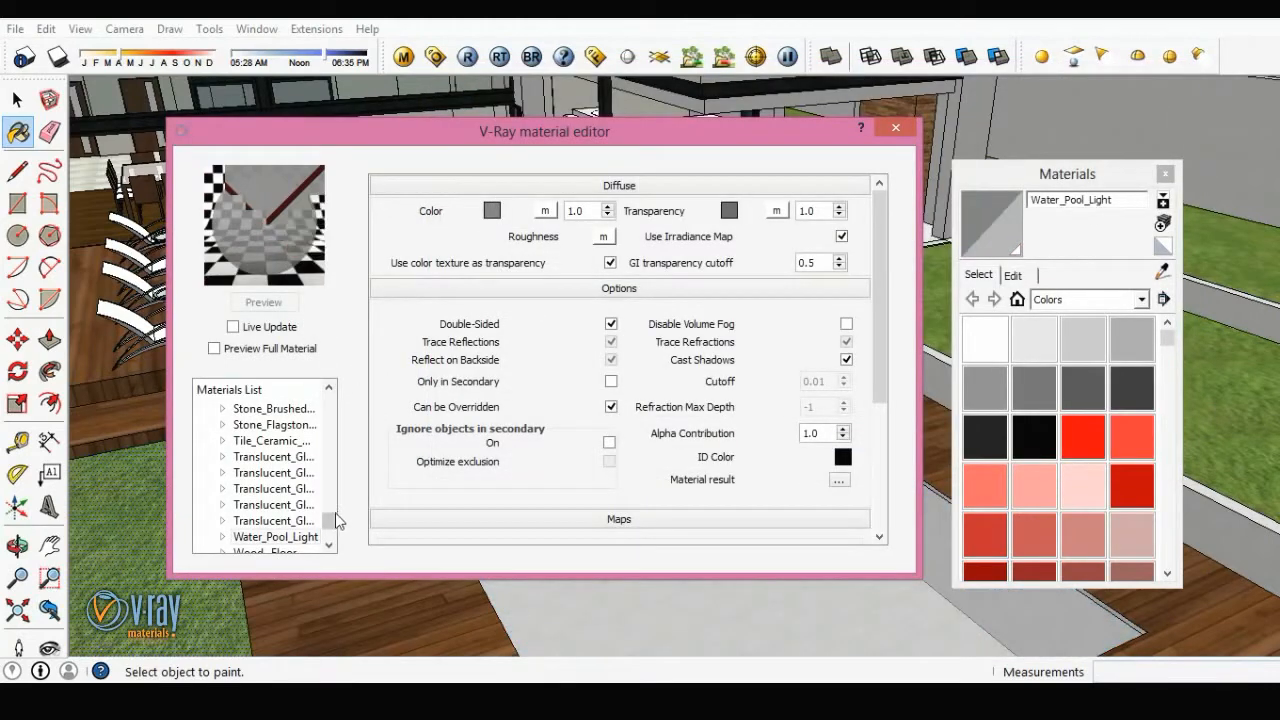
# - Set the Water_Pool_Light diffuse color to light blue (RGB 96, 133, 255) and refresh the preview
pyautogui.moveTo(333, 521); pyautogui.dragTo(333, 525)
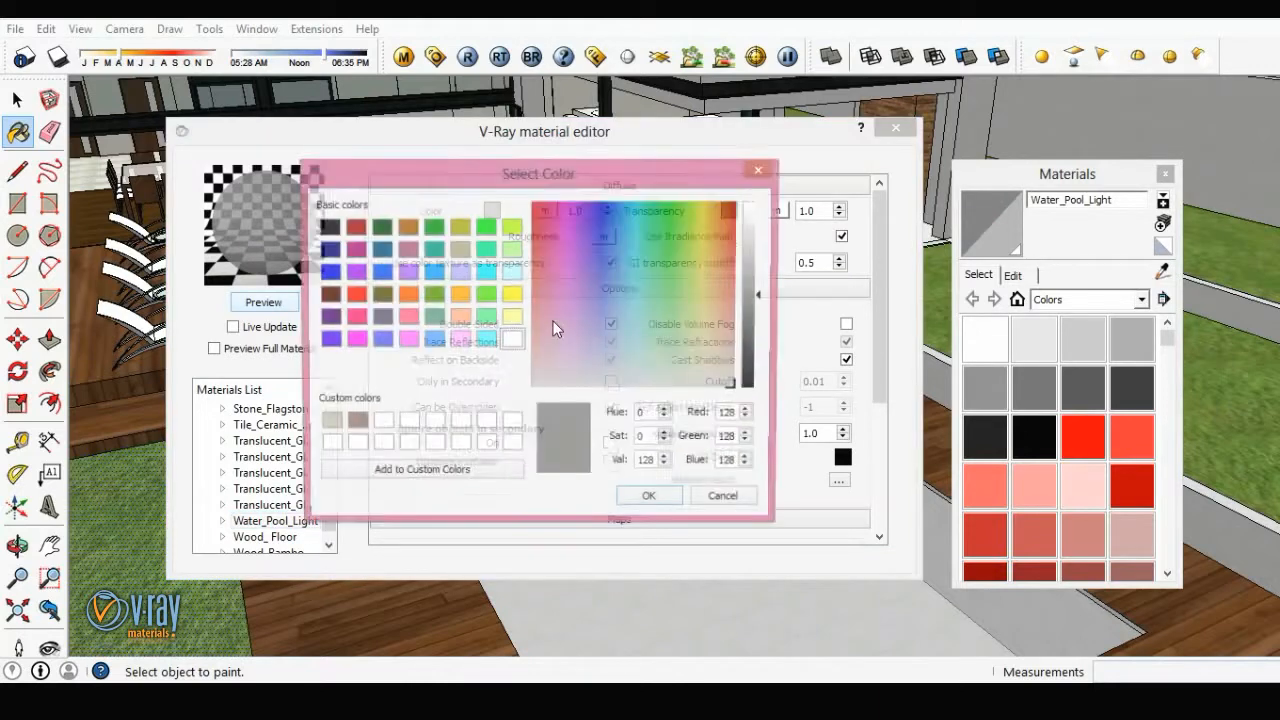
pyautogui.click(485, 340)
pyautogui.moveTo(632, 303); pyautogui.dragTo(609, 272)
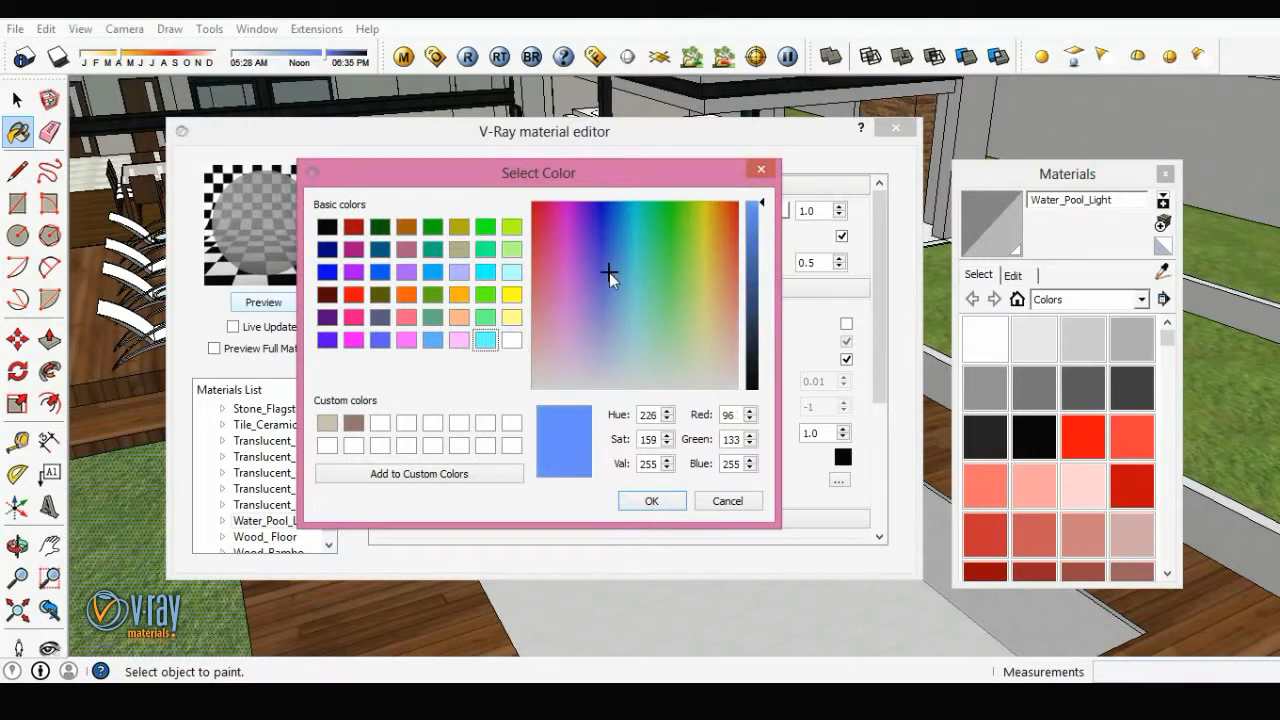
pyautogui.click(651, 500)
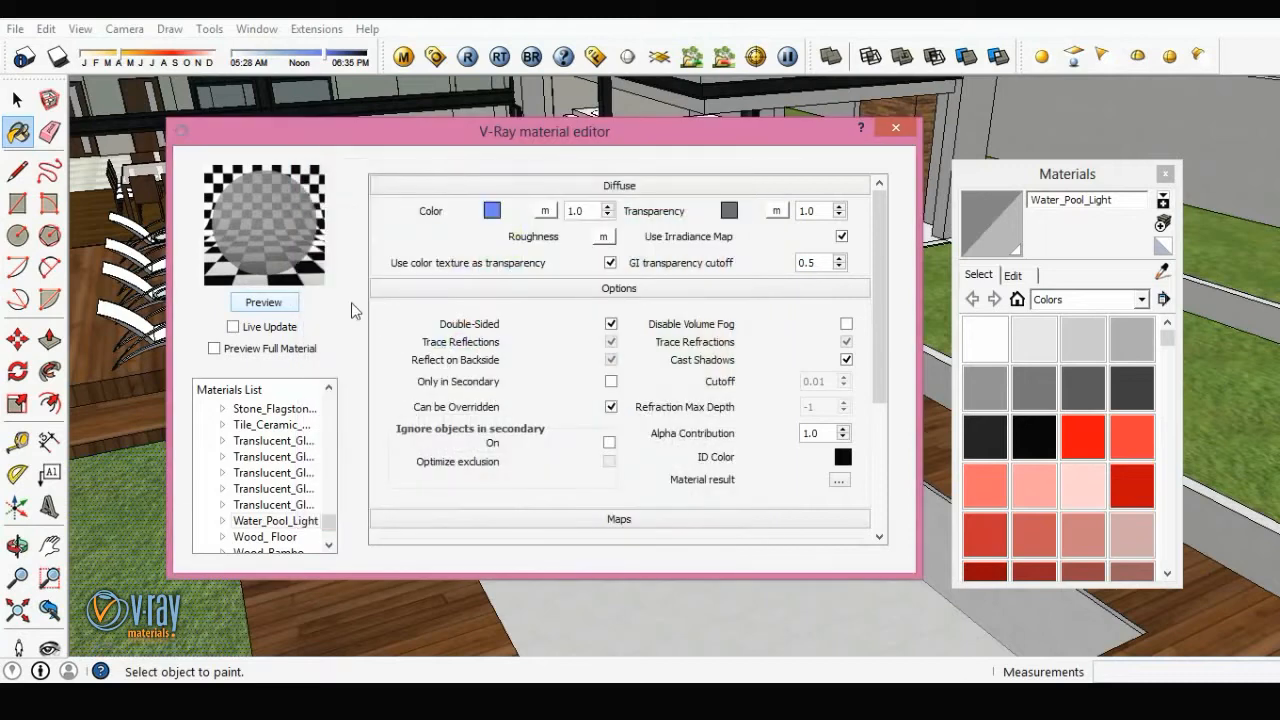
pyautogui.click(291, 305)
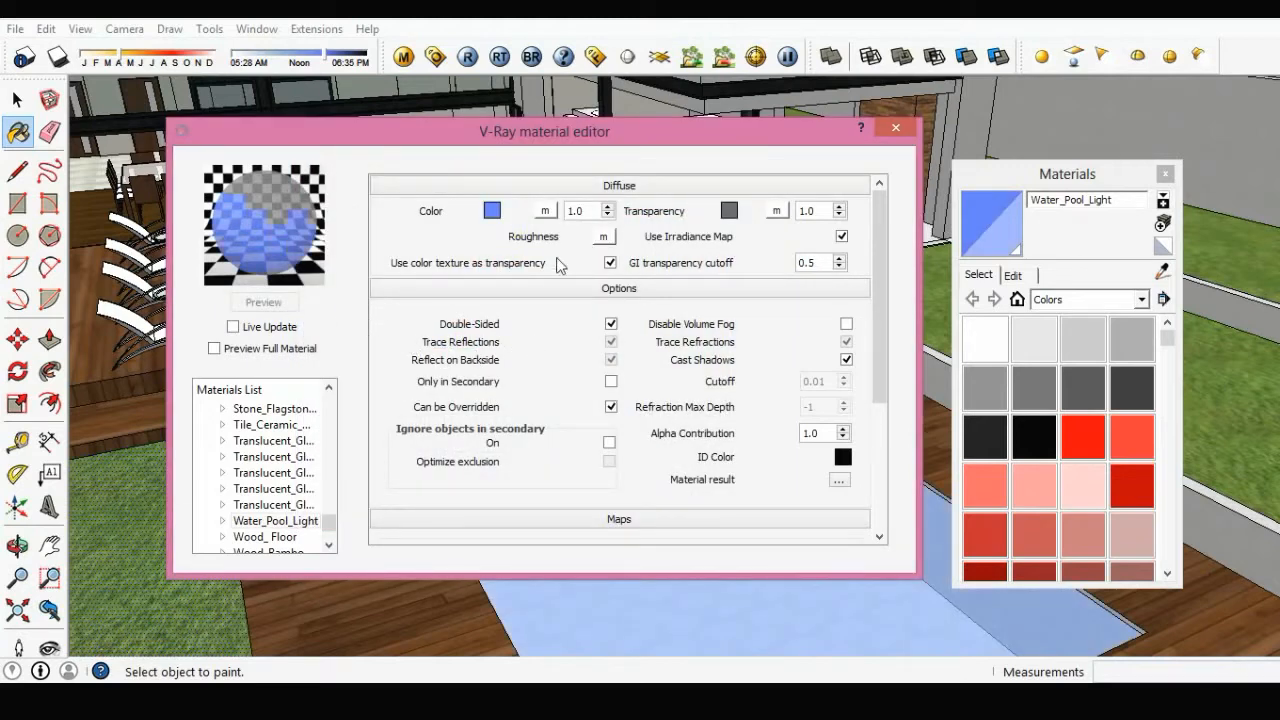
# - Darken the Water_Pool_Light diffuse color to RGB 68, 91, 185 and refresh the preview
pyautogui.click(492, 217)
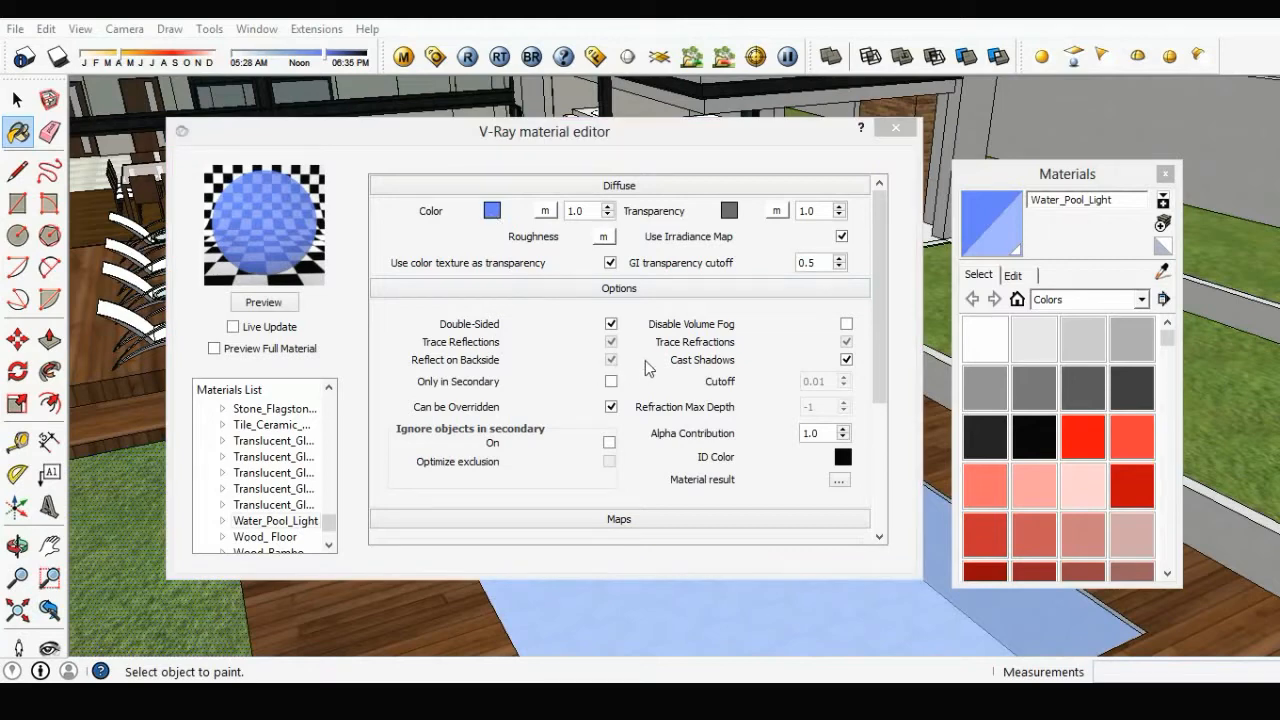
pyautogui.click(754, 278)
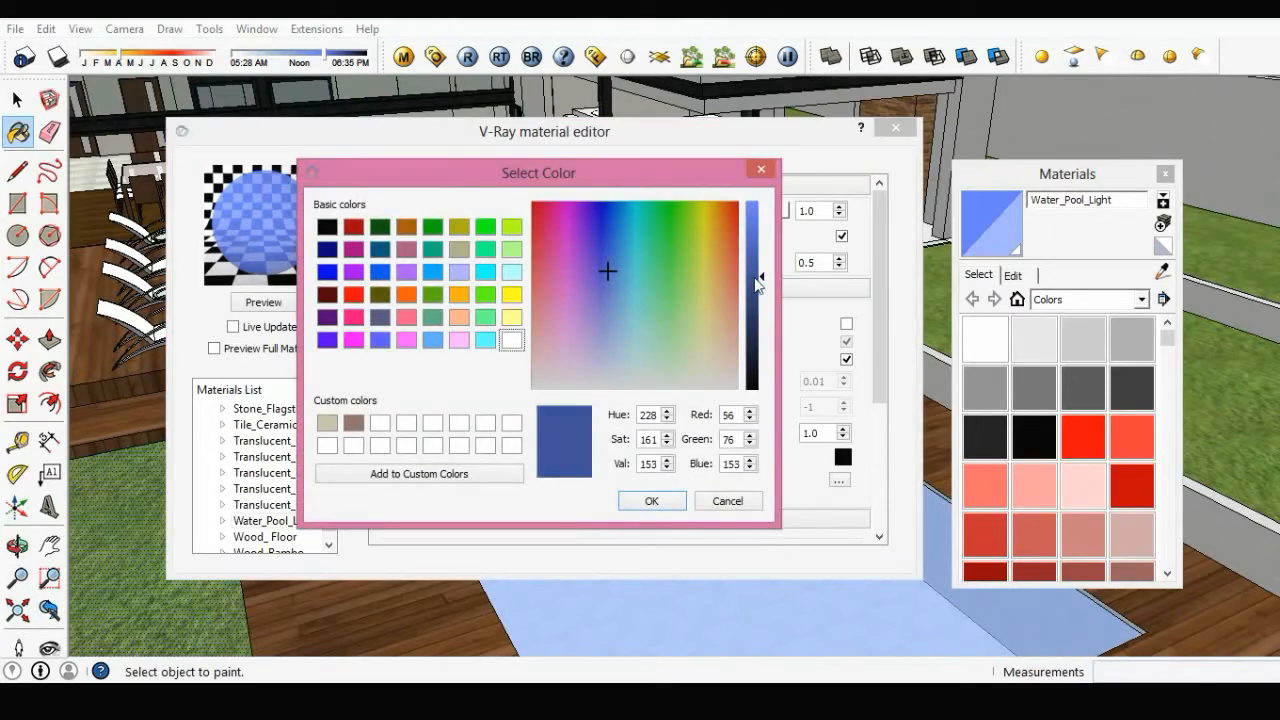
pyautogui.click(750, 260)
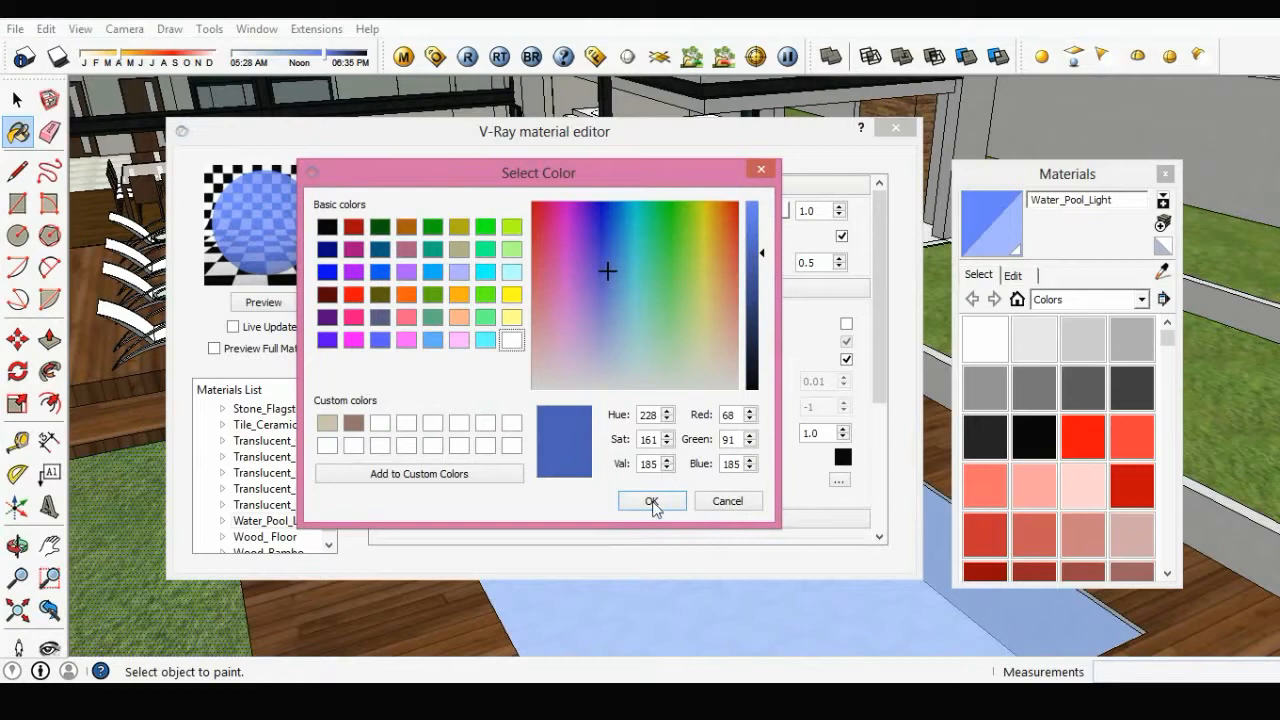
pyautogui.click(652, 502)
pyautogui.click(263, 302)
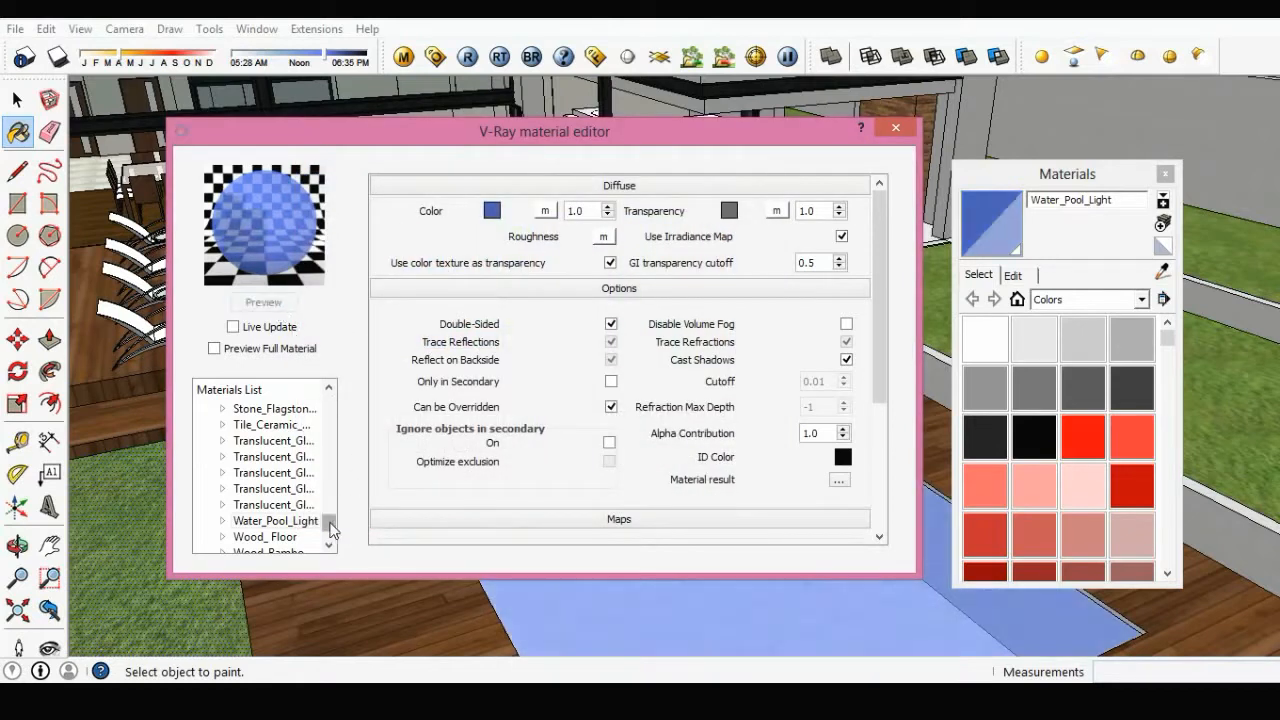
# - Add a Reflection layer to Water_Pool_Light and set the IOR of its TexFresnel map to 2
pyautogui.rightClick(313, 520)
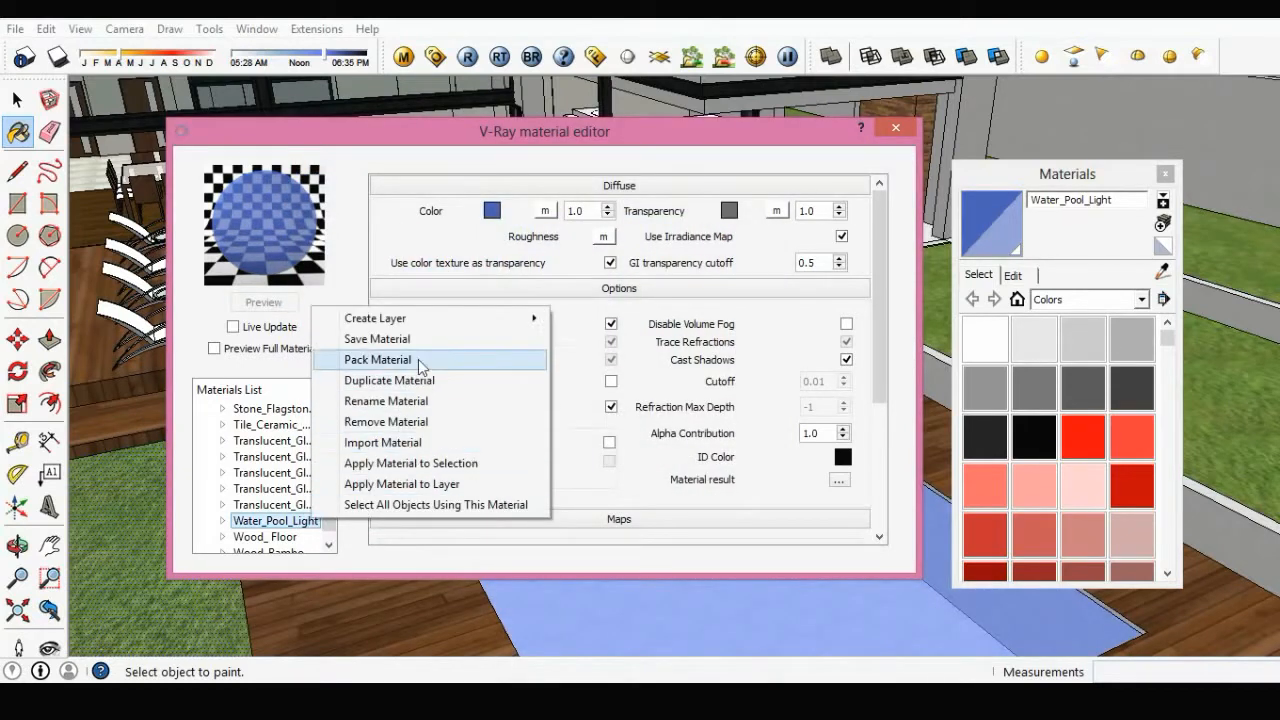
pyautogui.moveTo(418, 326)
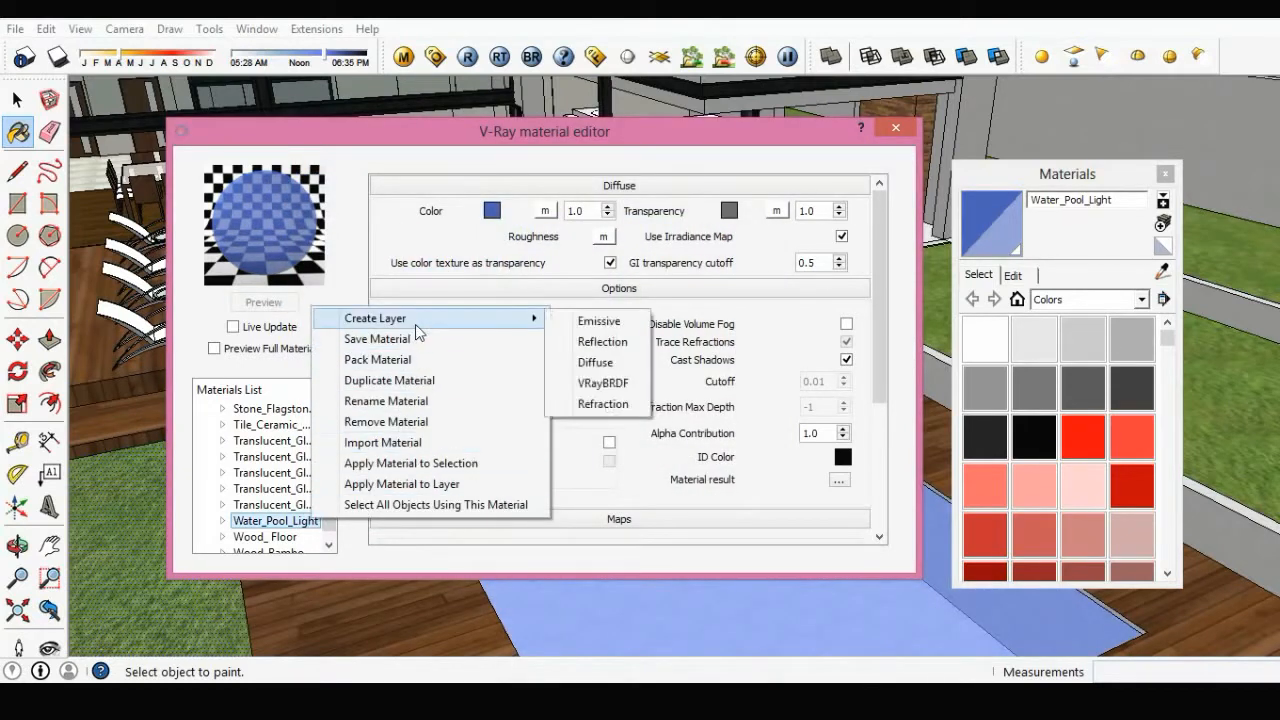
pyautogui.click(598, 342)
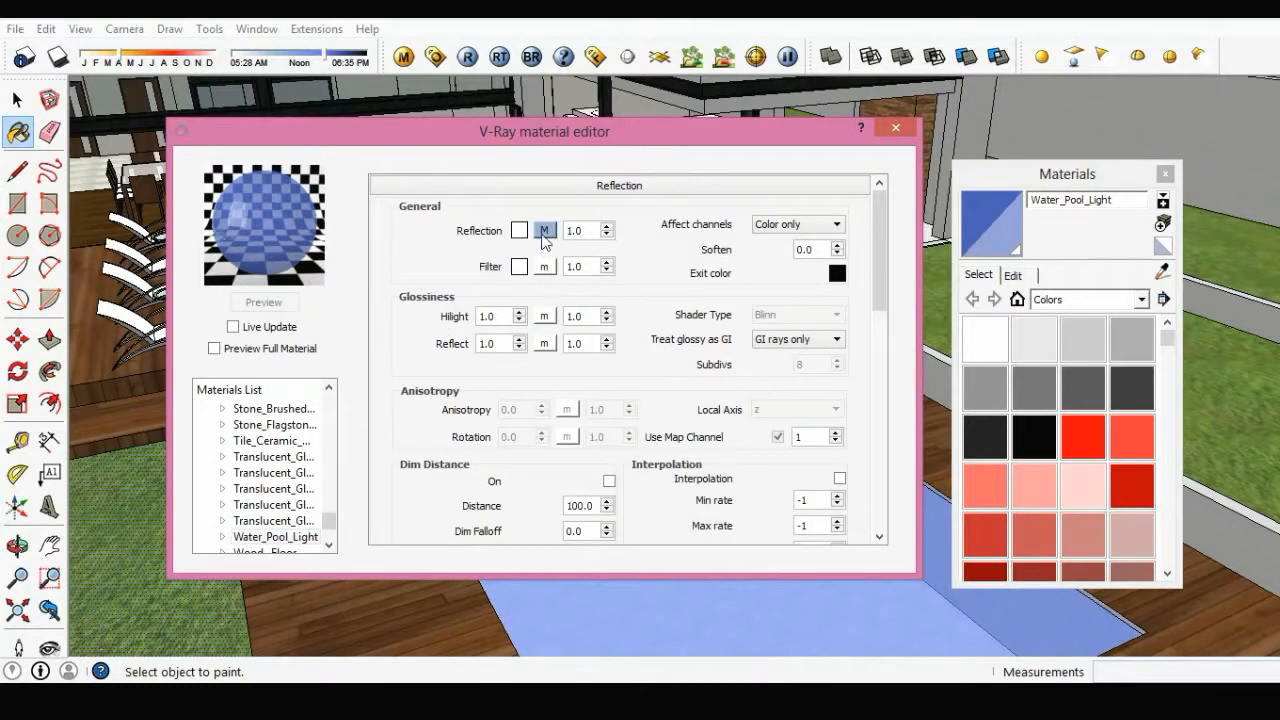
pyautogui.click(553, 232)
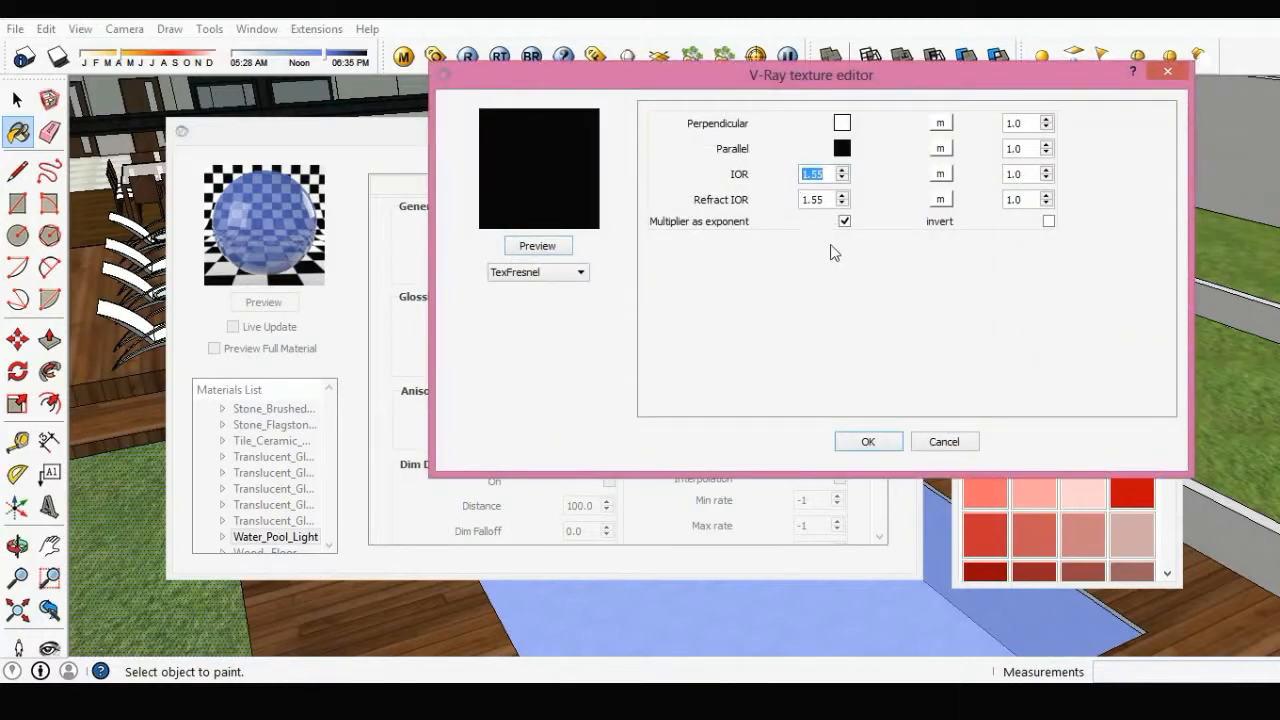
pyautogui.click(890, 442)
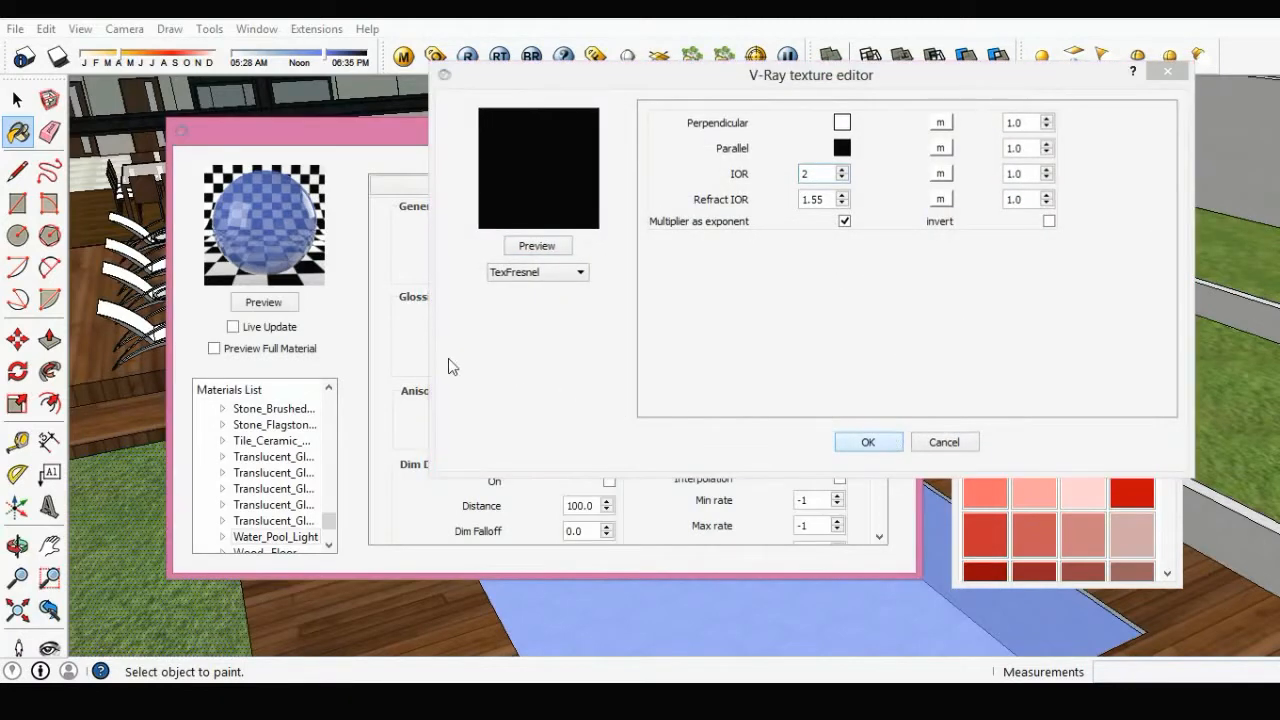
# - Give Water_Pool_Light a TexNoise bump map with a noise size of 4, refresh the preview and close the material editor
pyautogui.moveTo(880, 282); pyautogui.dragTo(866, 500)
pyautogui.click(522, 380)
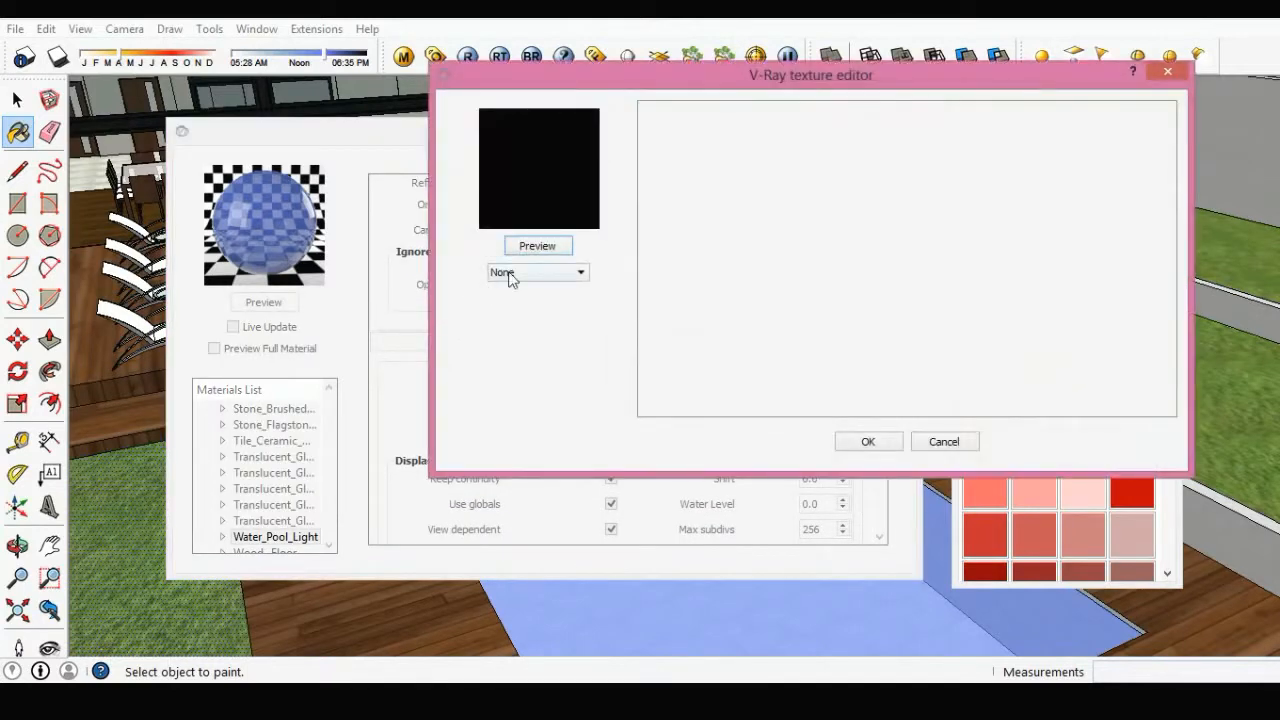
pyautogui.click(510, 275)
pyautogui.scroll(-5, 515, 345)
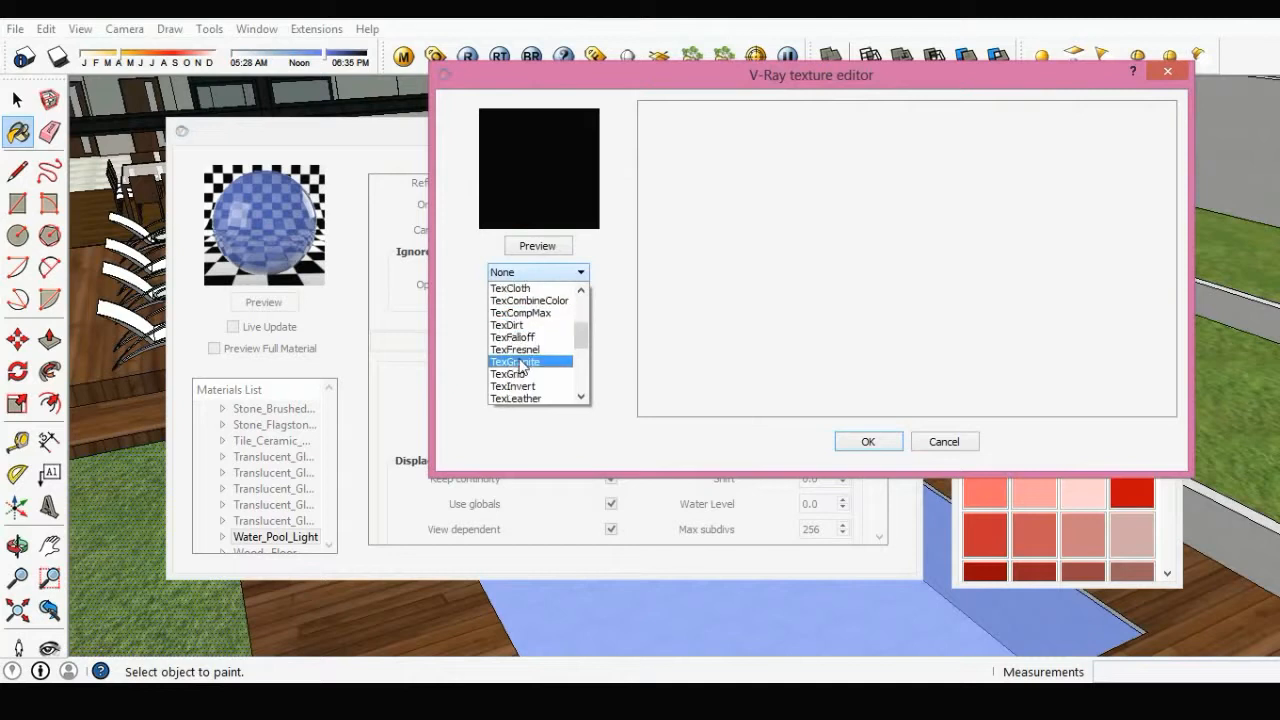
pyautogui.scroll(-2, 525, 348)
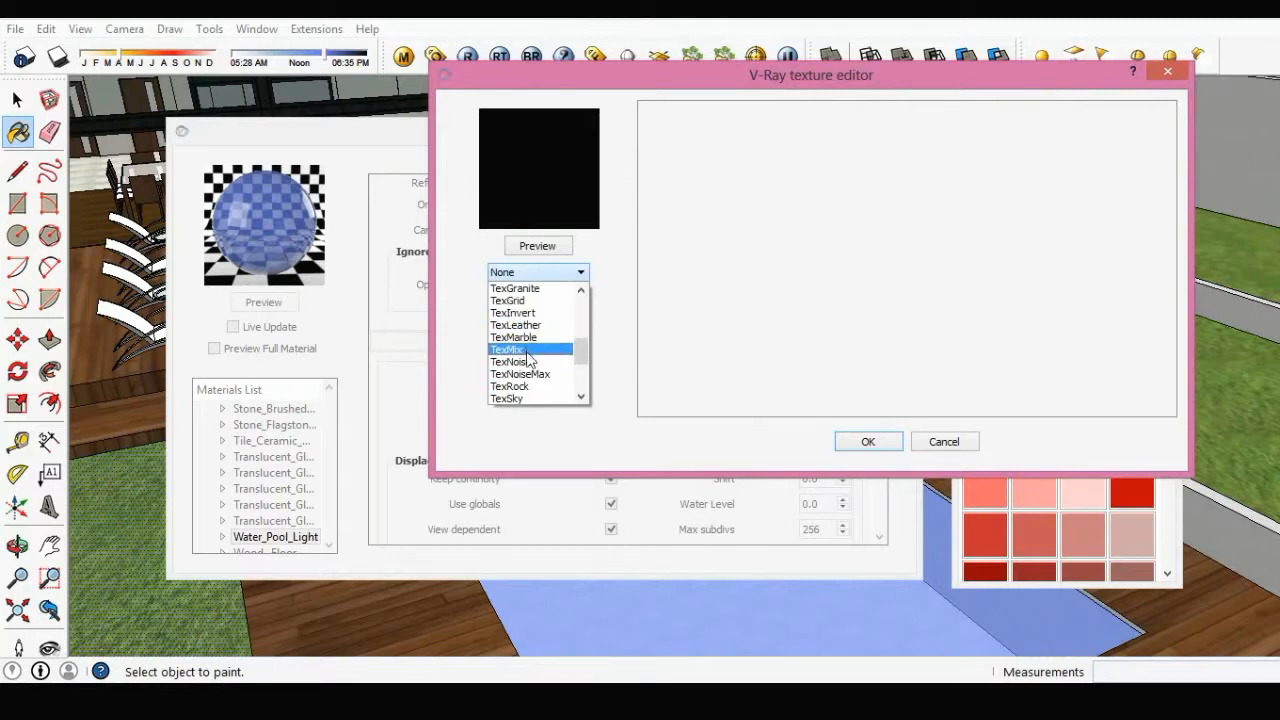
pyautogui.click(515, 357)
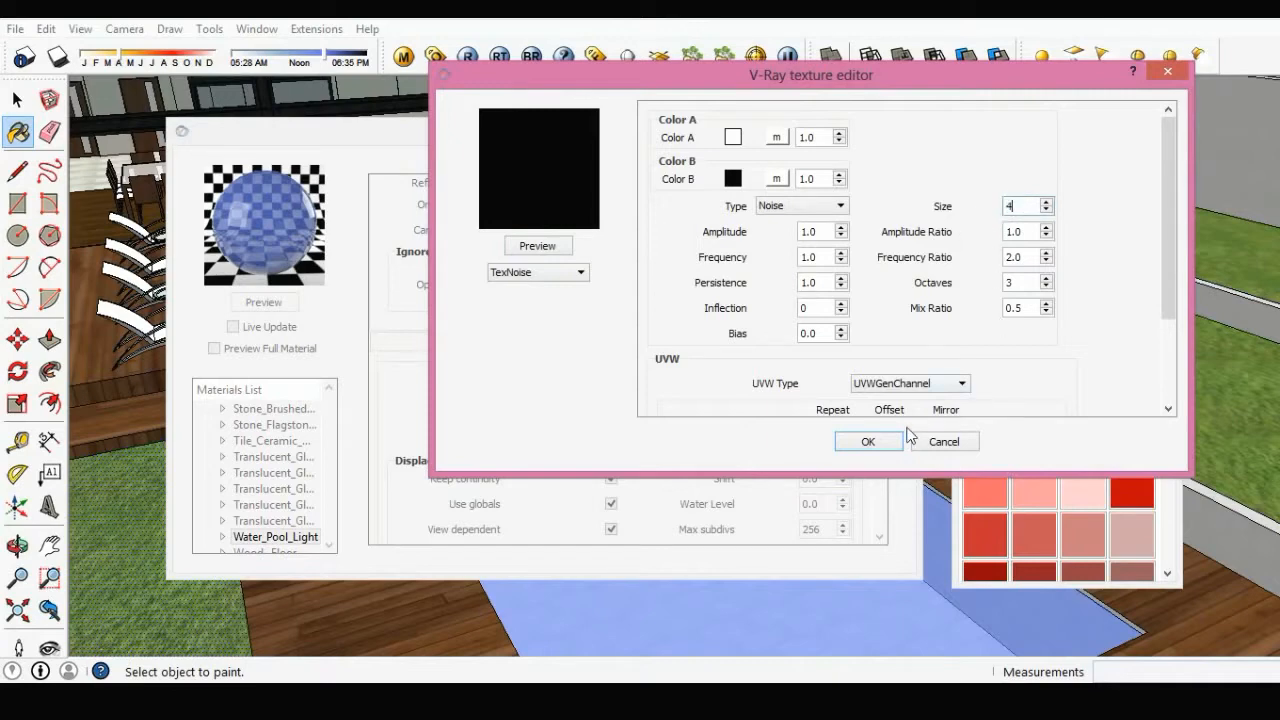
pyautogui.click(890, 441)
pyautogui.click(285, 306)
pyautogui.moveTo(871, 401); pyautogui.dragTo(868, 195)
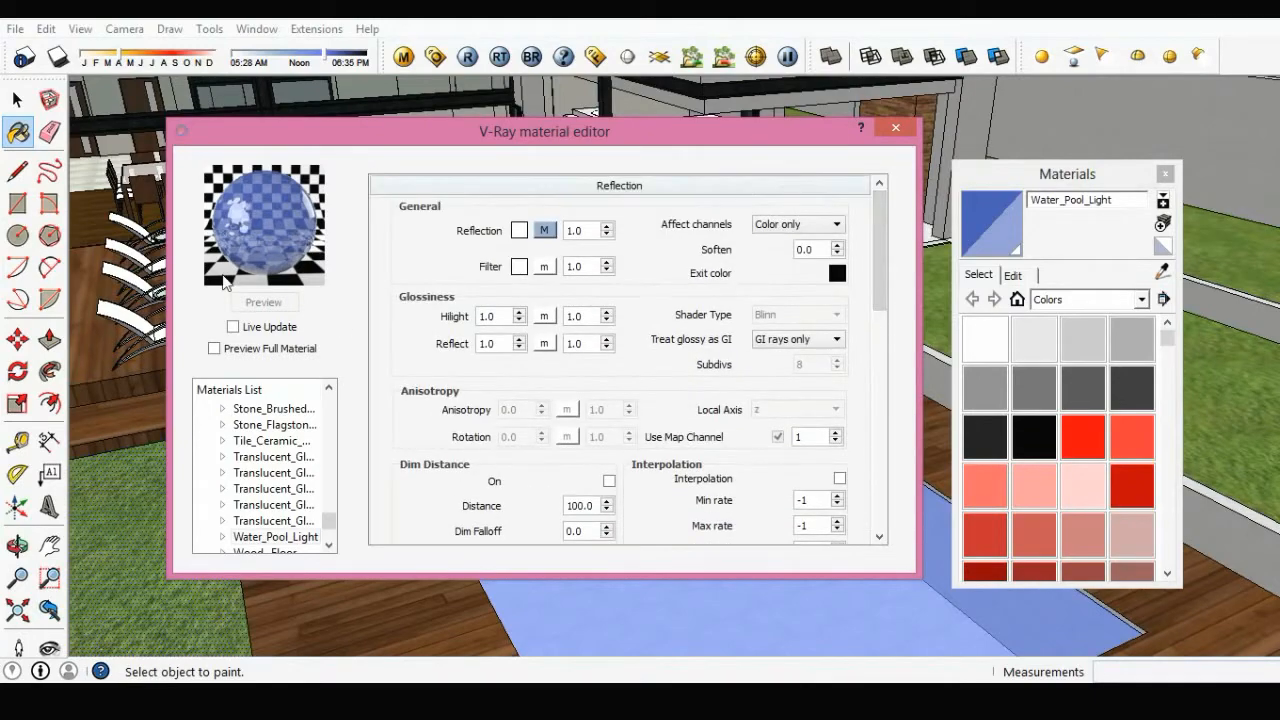
pyautogui.click(895, 127)
# - Sample the Tile_Ceramic_Natural material from the terrace beside the pool and preview it in the V-Ray material editor
pyautogui.press('space')
pyautogui.scroll(1, 695, 336)
pyautogui.moveTo(695, 336)
pyautogui.mouseDown(button='middle')
pyautogui.moveTo(654, 372)
pyautogui.moveTo(623, 449)
pyautogui.moveTo(574, 454)
pyautogui.moveTo(1072, 314)
pyautogui.mouseUp(button='middle')
pyautogui.scroll(2, 654, 372)
pyautogui.scroll(2, 574, 454)
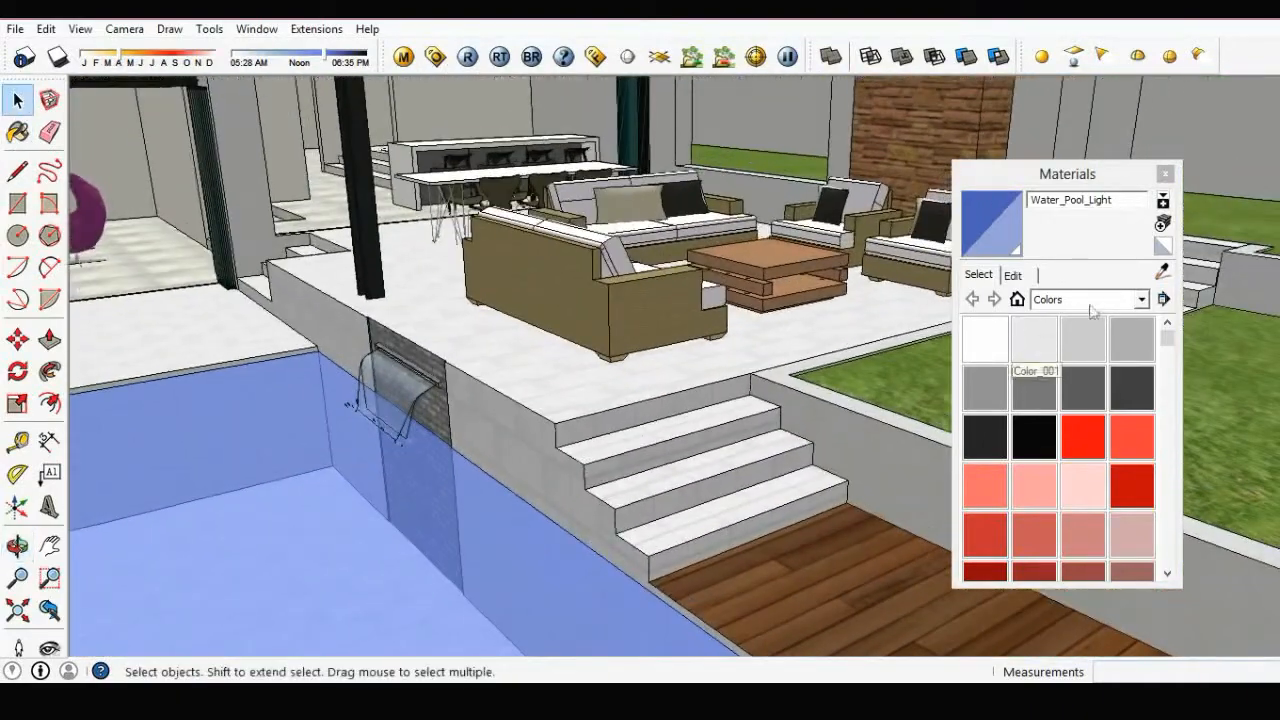
pyautogui.click(1132, 342)
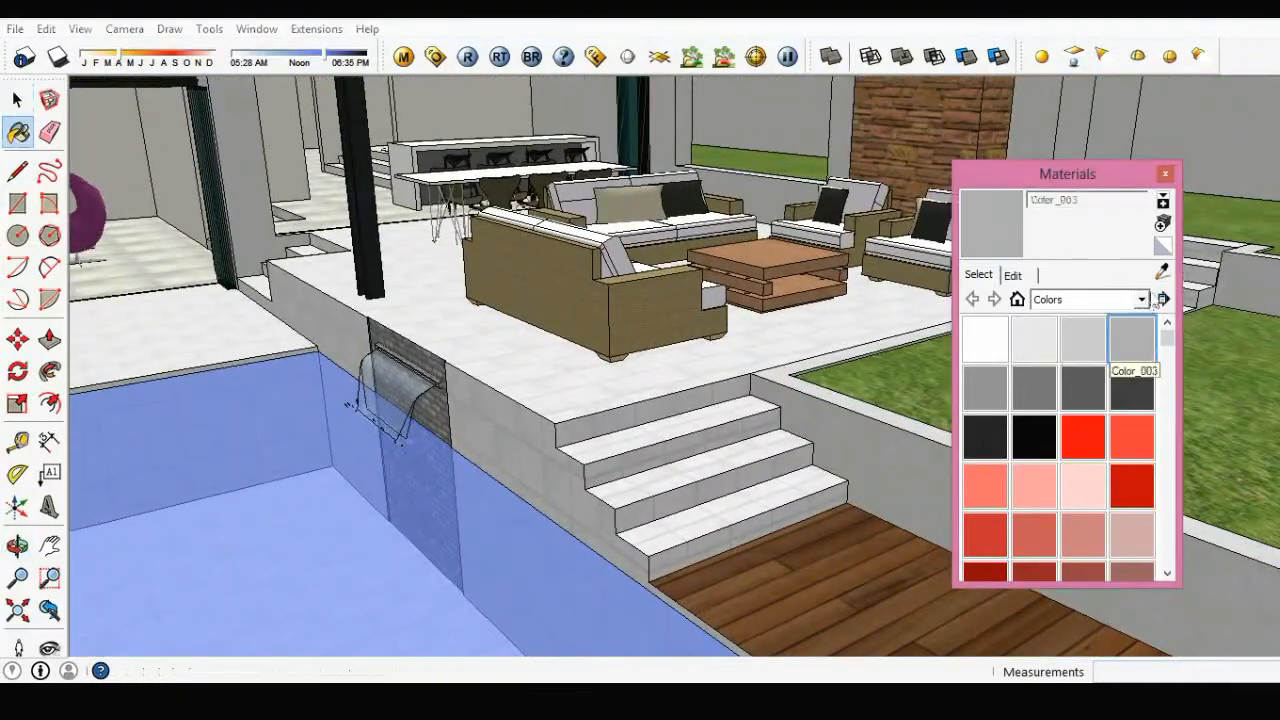
pyautogui.keyDown('alt'); pyautogui.click(658, 384); pyautogui.keyUp('alt')
pyautogui.click(403, 57)
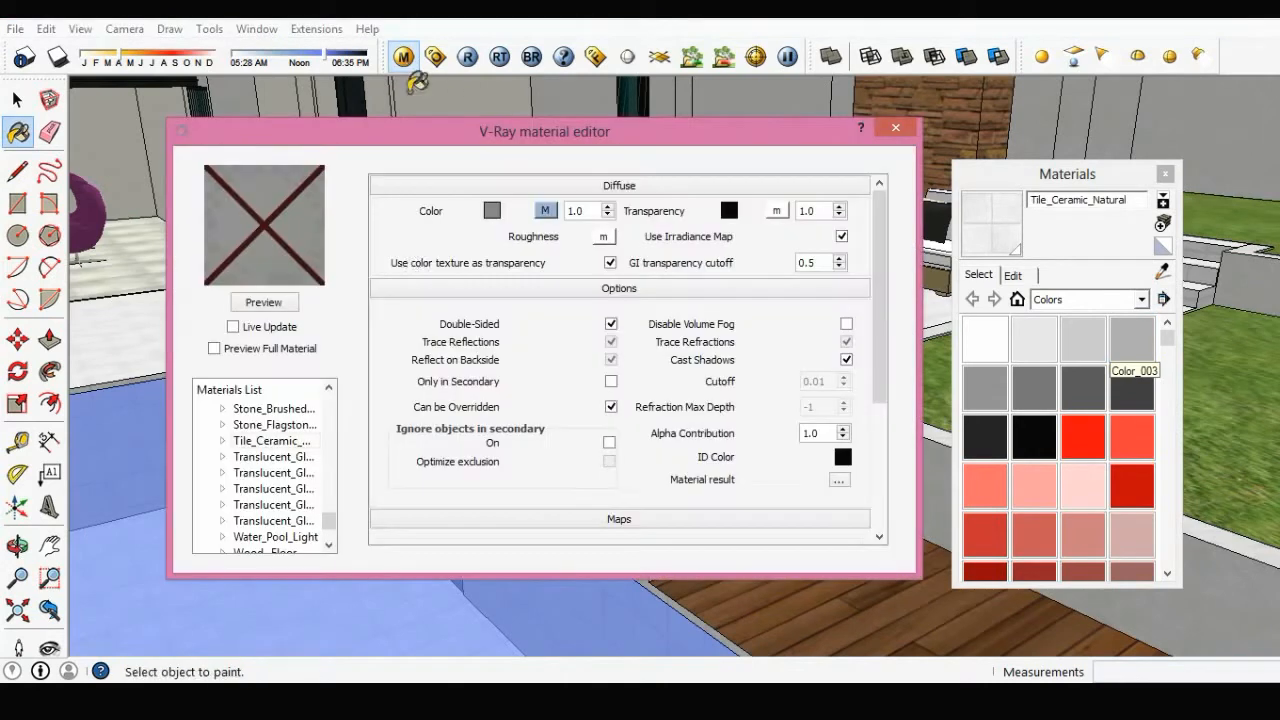
pyautogui.click(290, 304)
pyautogui.moveTo(600, 142); pyautogui.dragTo(626, 140)
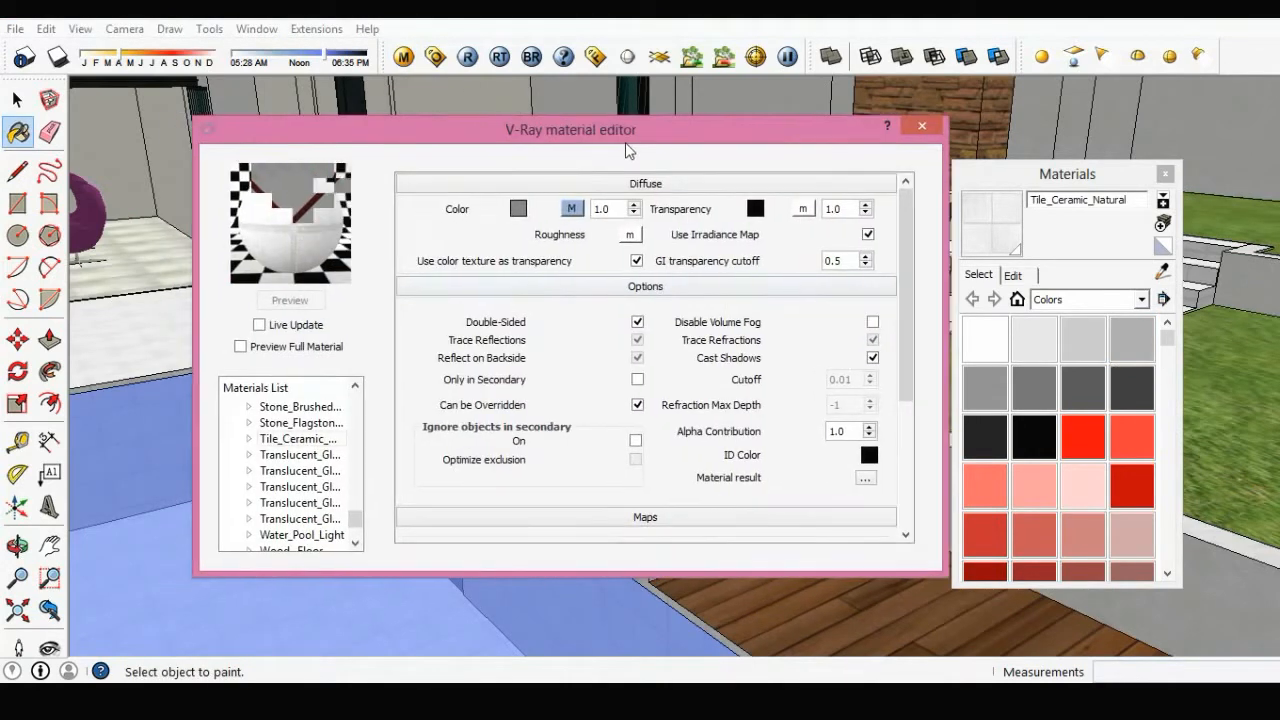
# - Replace the diffuse bitmap of Tile_Ceramic_Natural with the 0036-galata-cream-marble-tile-texture-seamless-hr.jpg image and refresh the preview
pyautogui.click(572, 209)
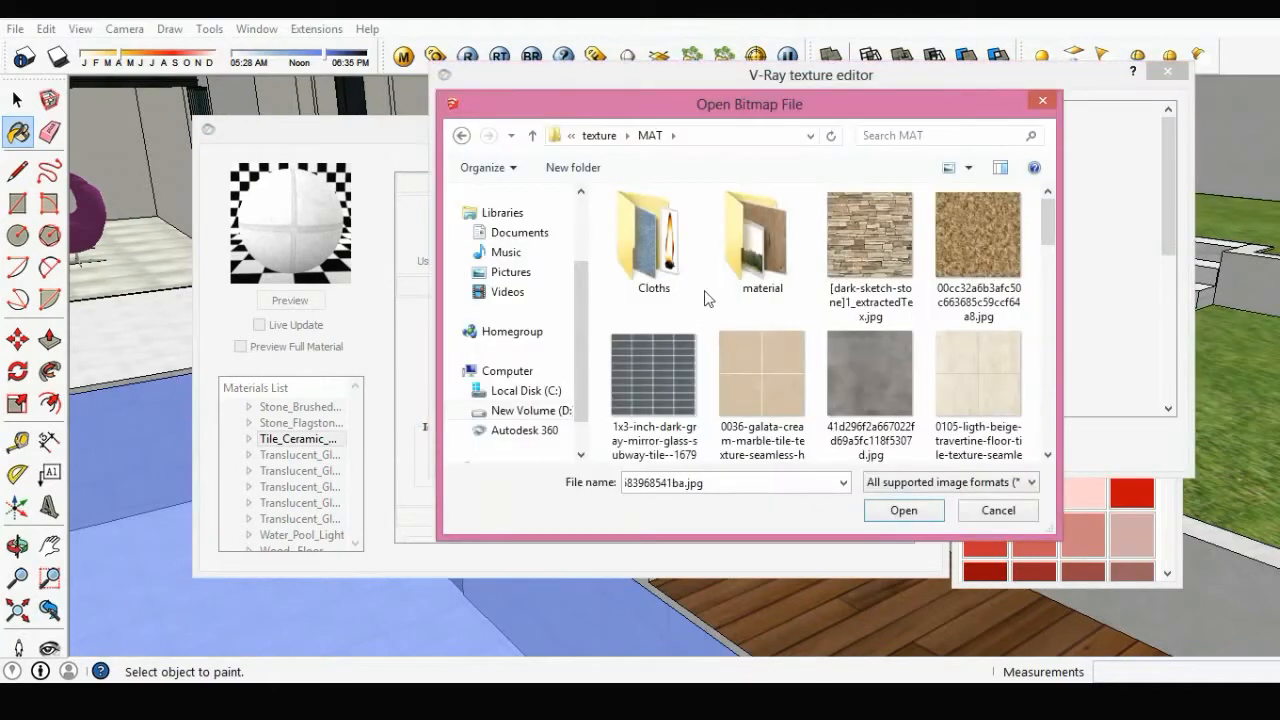
pyautogui.click(761, 338)
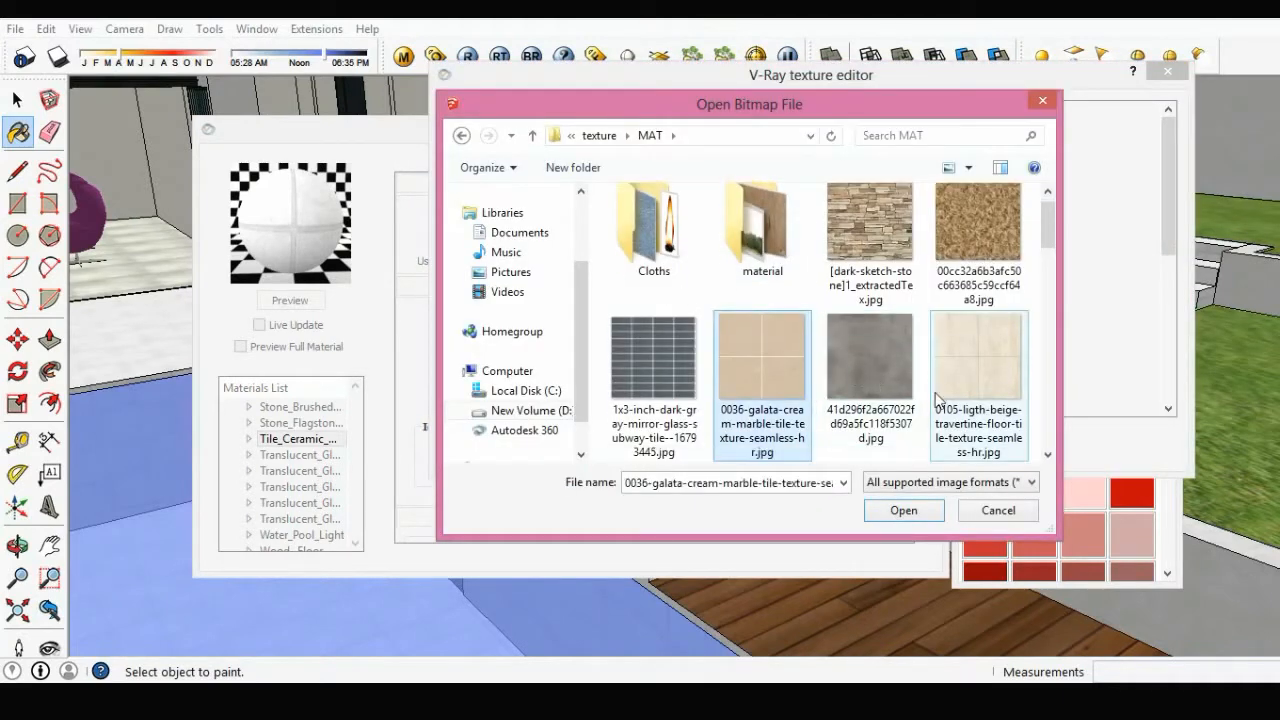
pyautogui.click(904, 510)
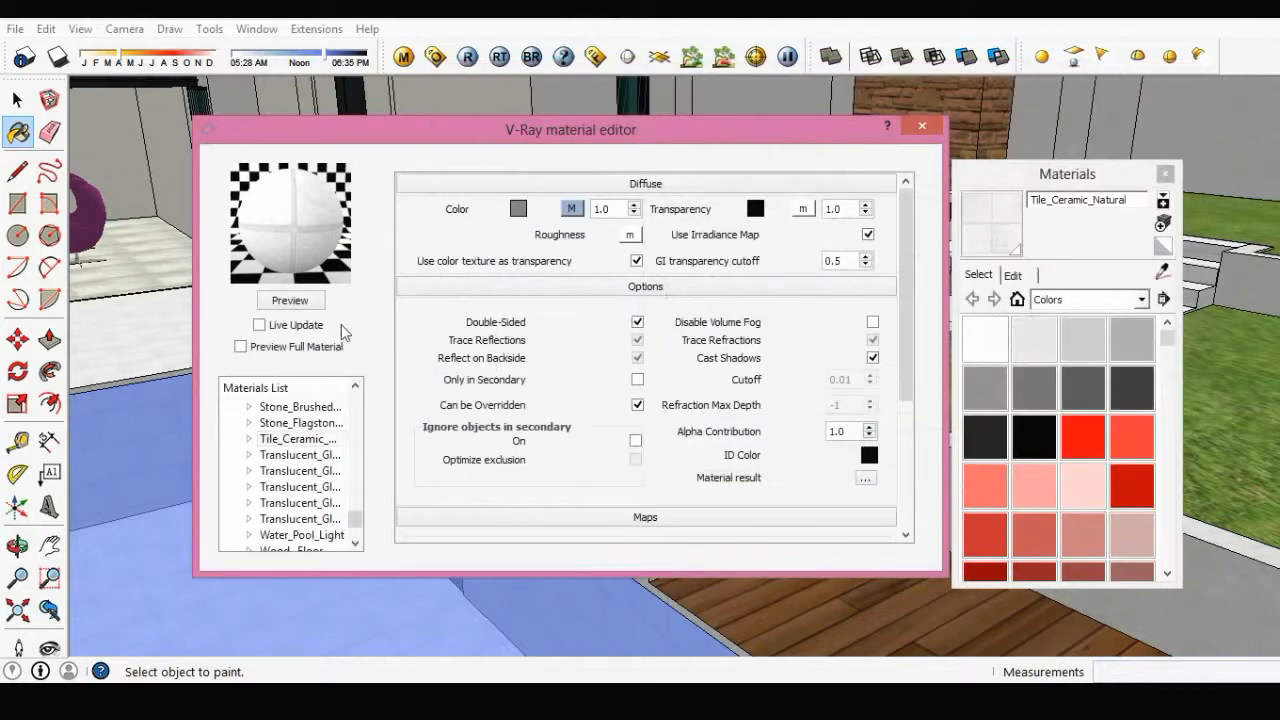
pyautogui.click(318, 302)
# - Enable the bump map of Tile_Ceramic_Natural using the cream marble tile bitmap, set its multiplier to -0.8 and refresh the preview
pyautogui.moveTo(908, 304); pyautogui.dragTo(904, 386)
pyautogui.click(549, 417)
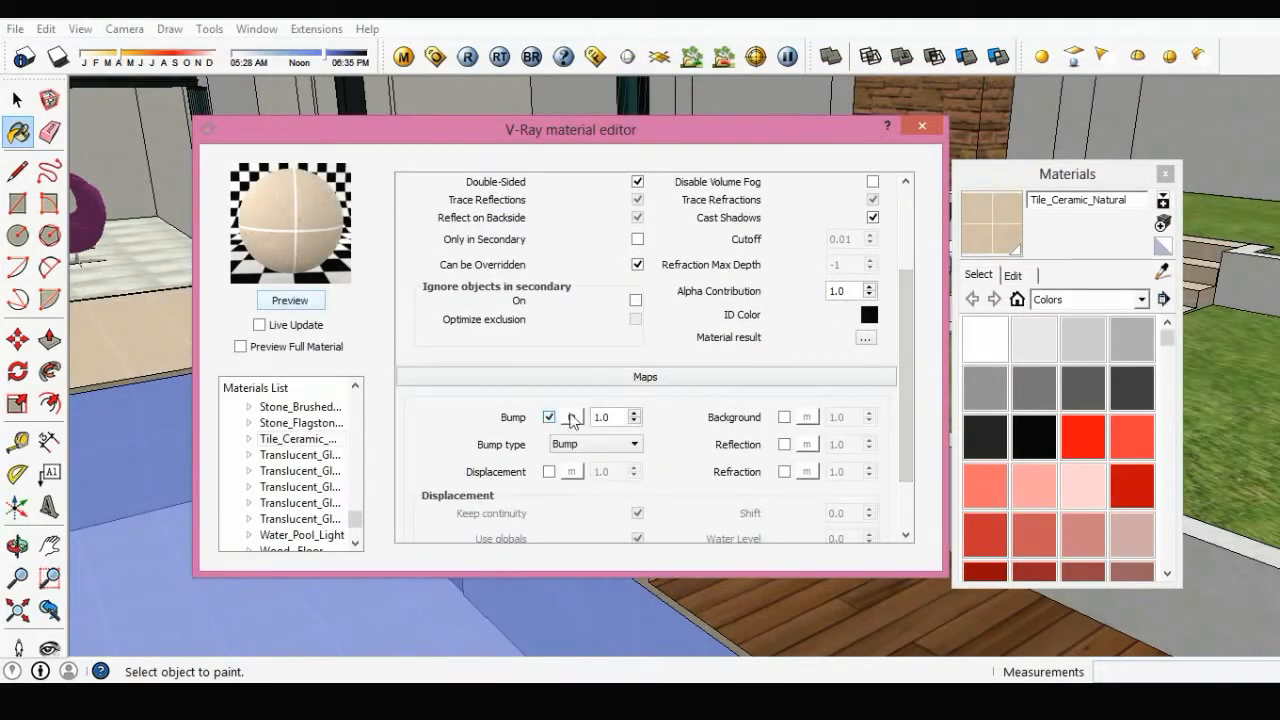
pyautogui.click(572, 417)
pyautogui.click(537, 272)
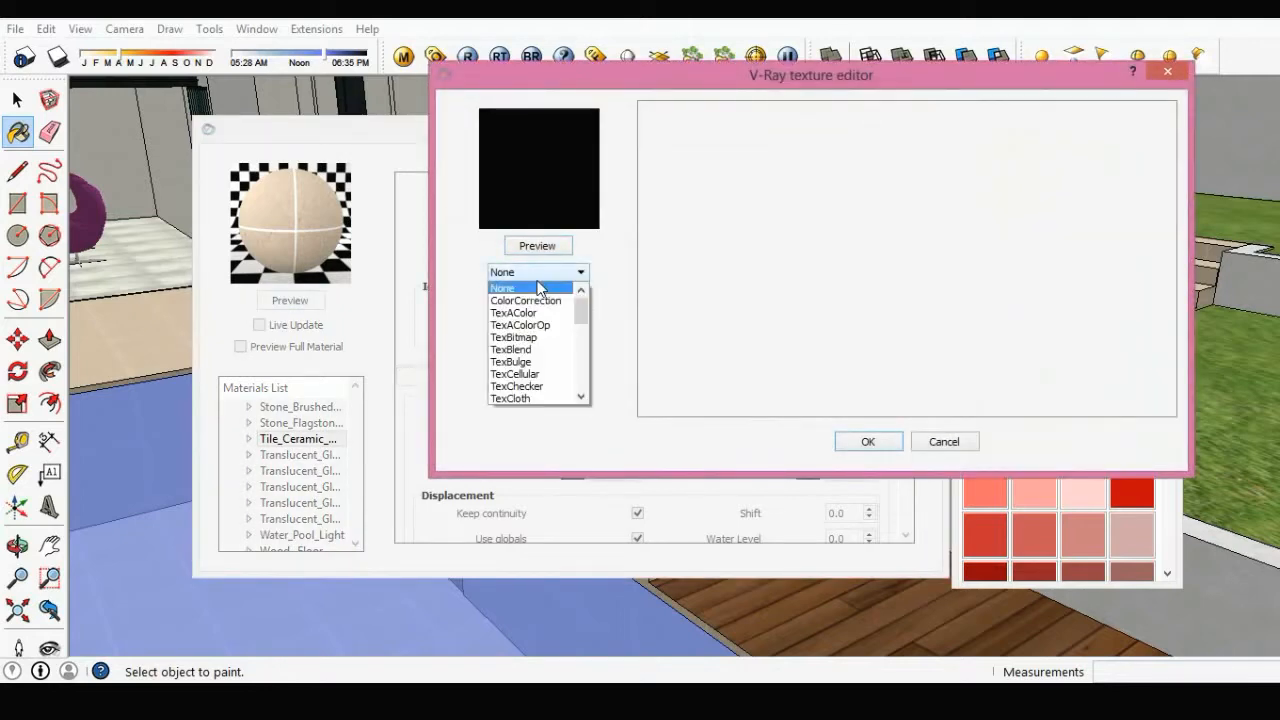
pyautogui.click(533, 338)
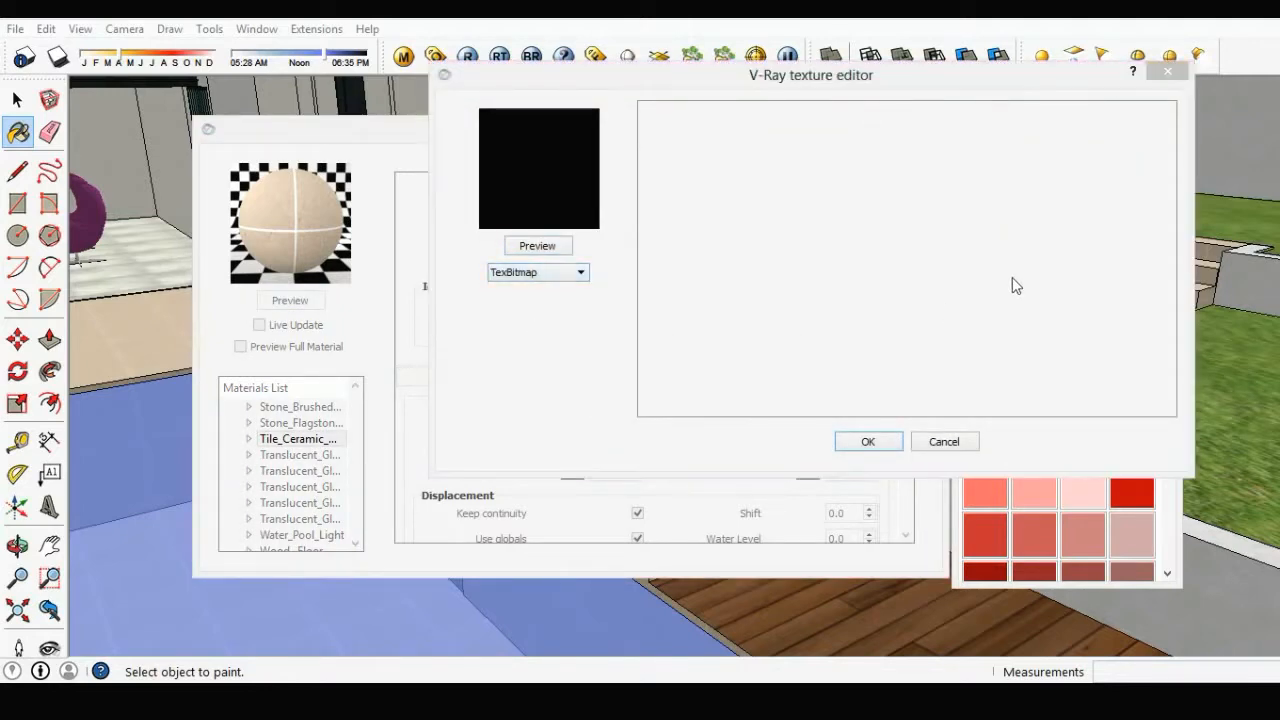
pyautogui.click(750, 395)
pyautogui.click(902, 511)
pyautogui.click(869, 442)
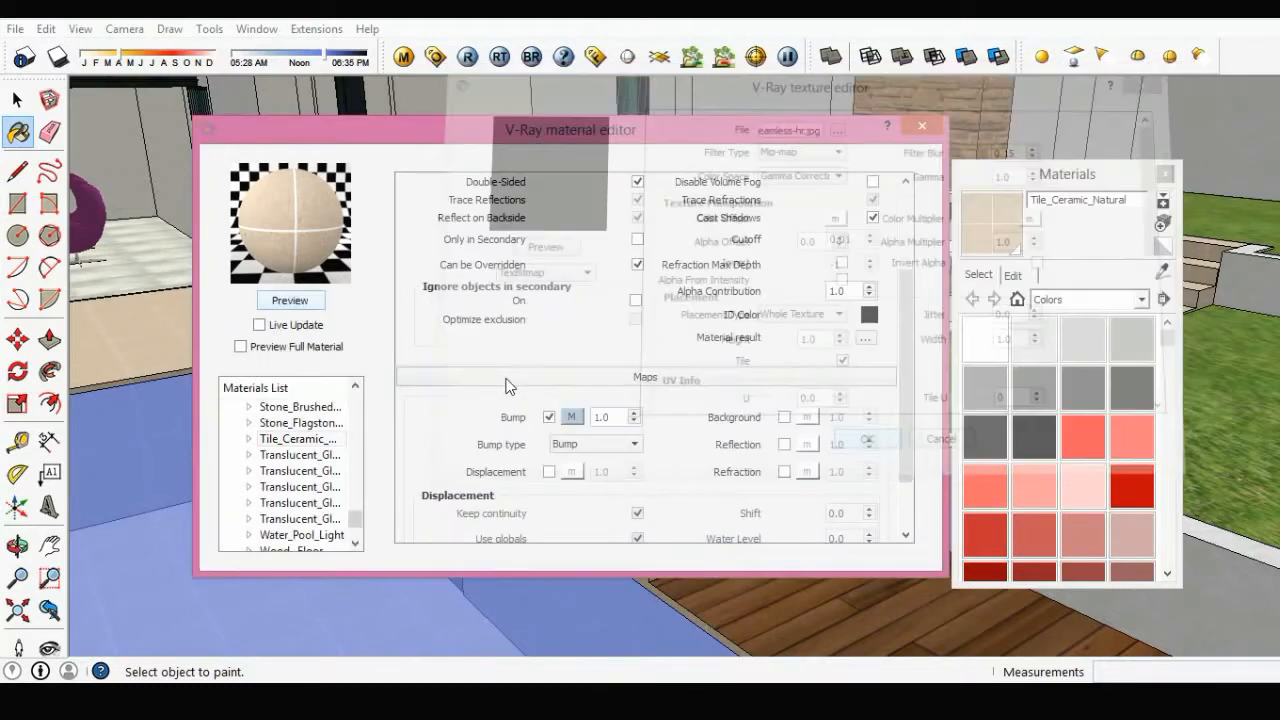
pyautogui.click(323, 303)
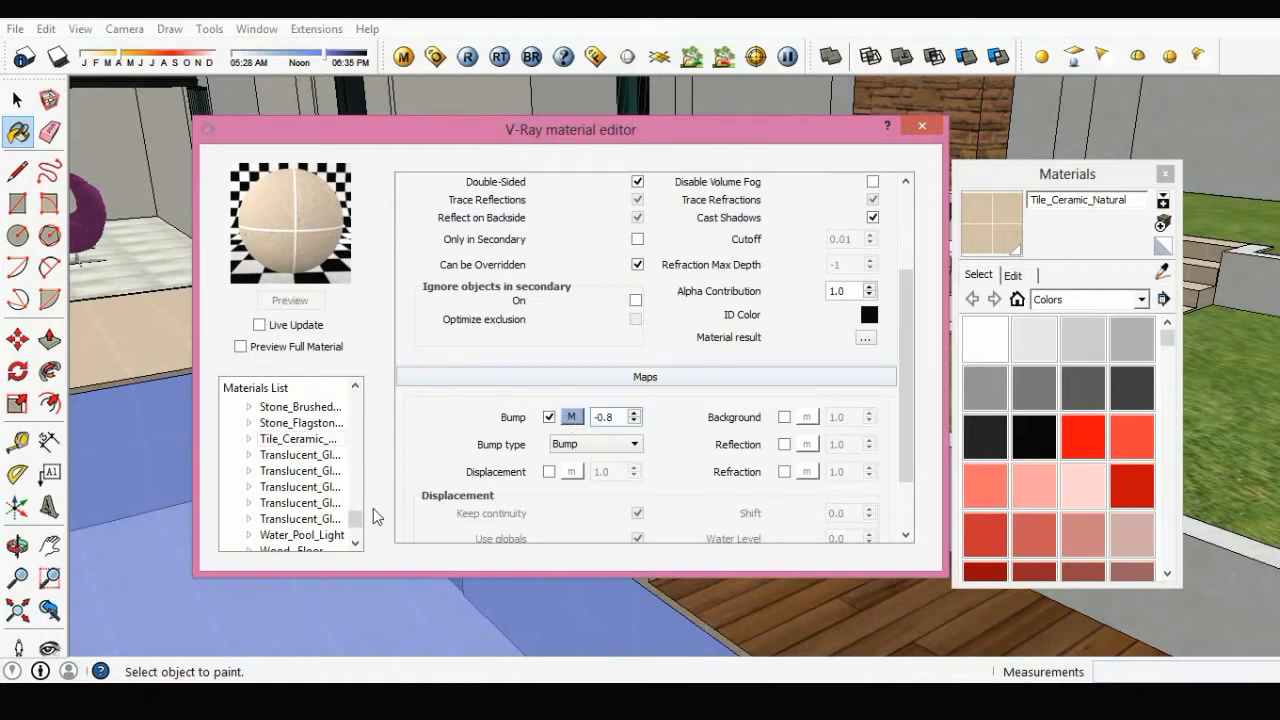
# - Add a Reflection layer to Tile_Ceramic_Natural and refresh the preview
pyautogui.rightClick(328, 438)
pyautogui.moveTo(552, 458)
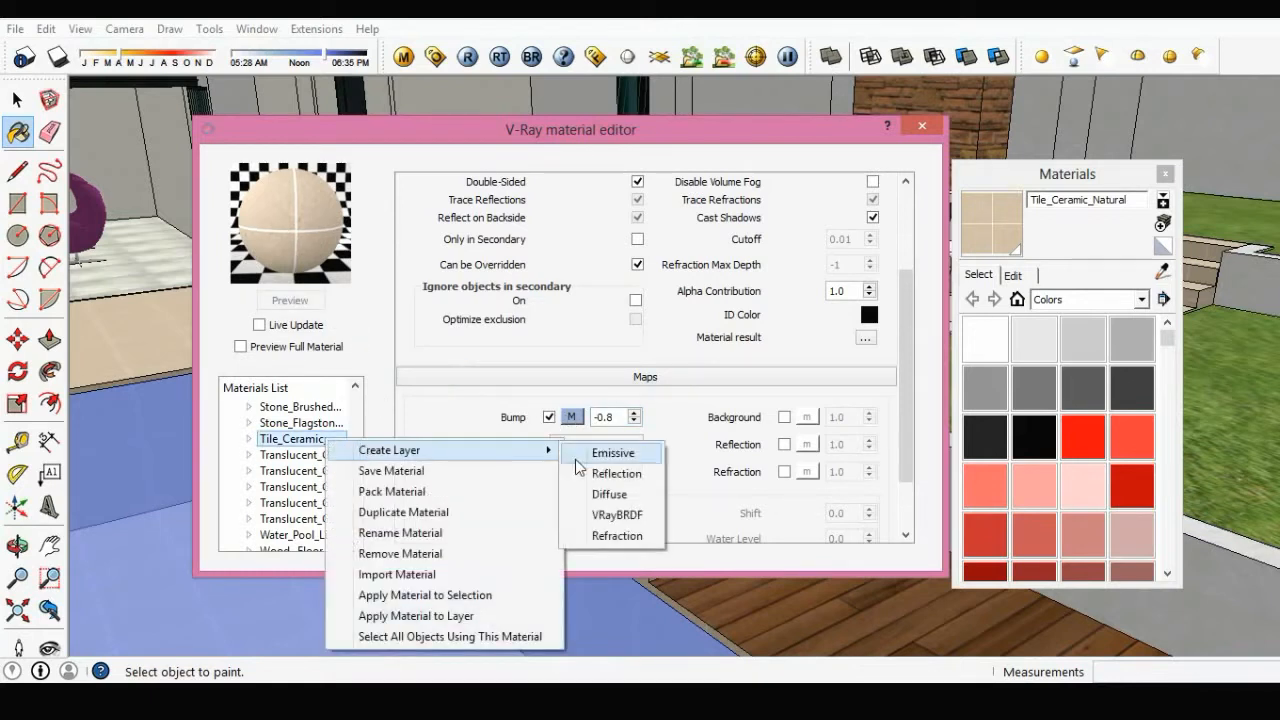
pyautogui.click(600, 473)
pyautogui.click(300, 300)
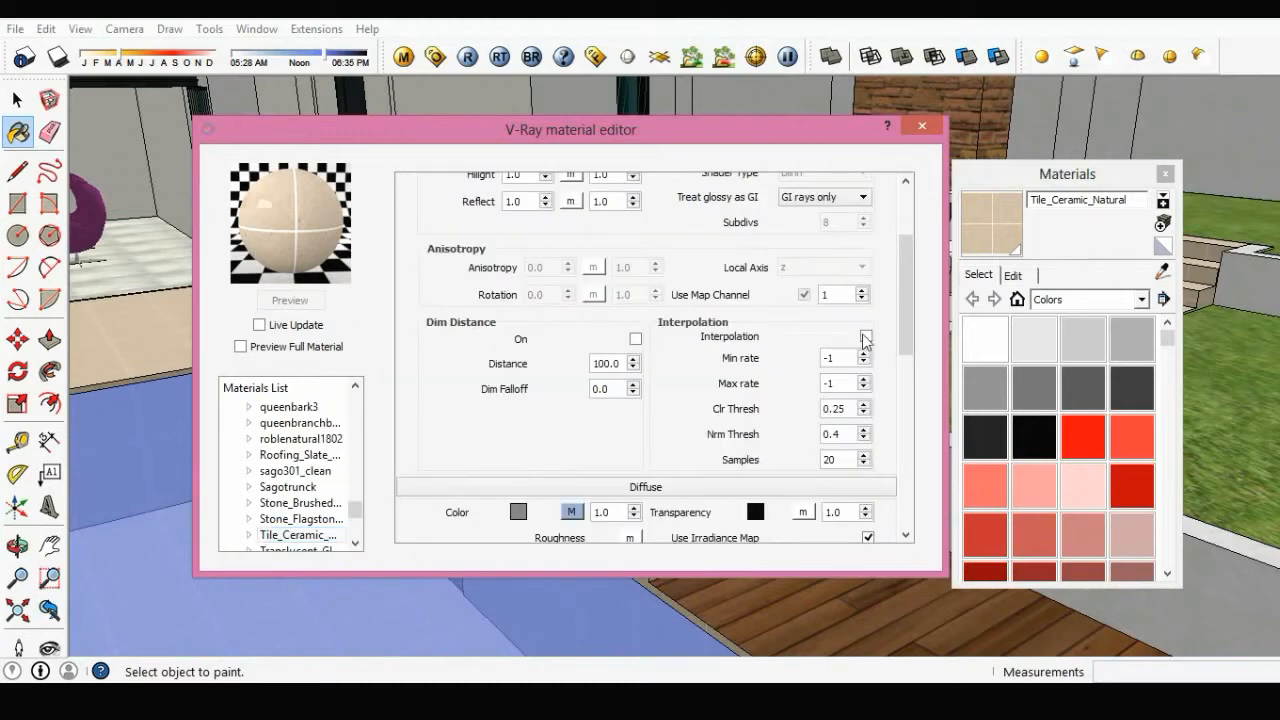
# - Set the tile's reflect glossiness to 0.9 and reflection multiplier to 0.3, refresh the preview and close the material editor
pyautogui.moveTo(907, 321); pyautogui.dragTo(907, 274)
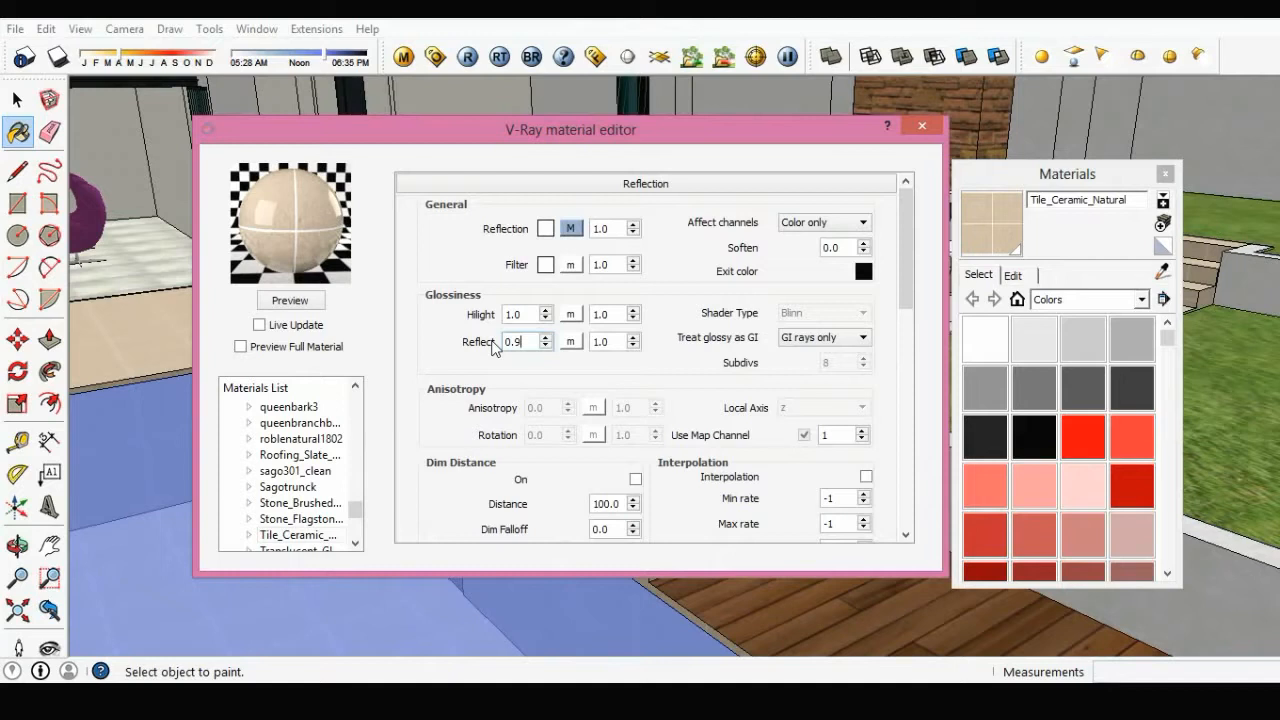
pyautogui.write('0.9')
pyautogui.press('Return')
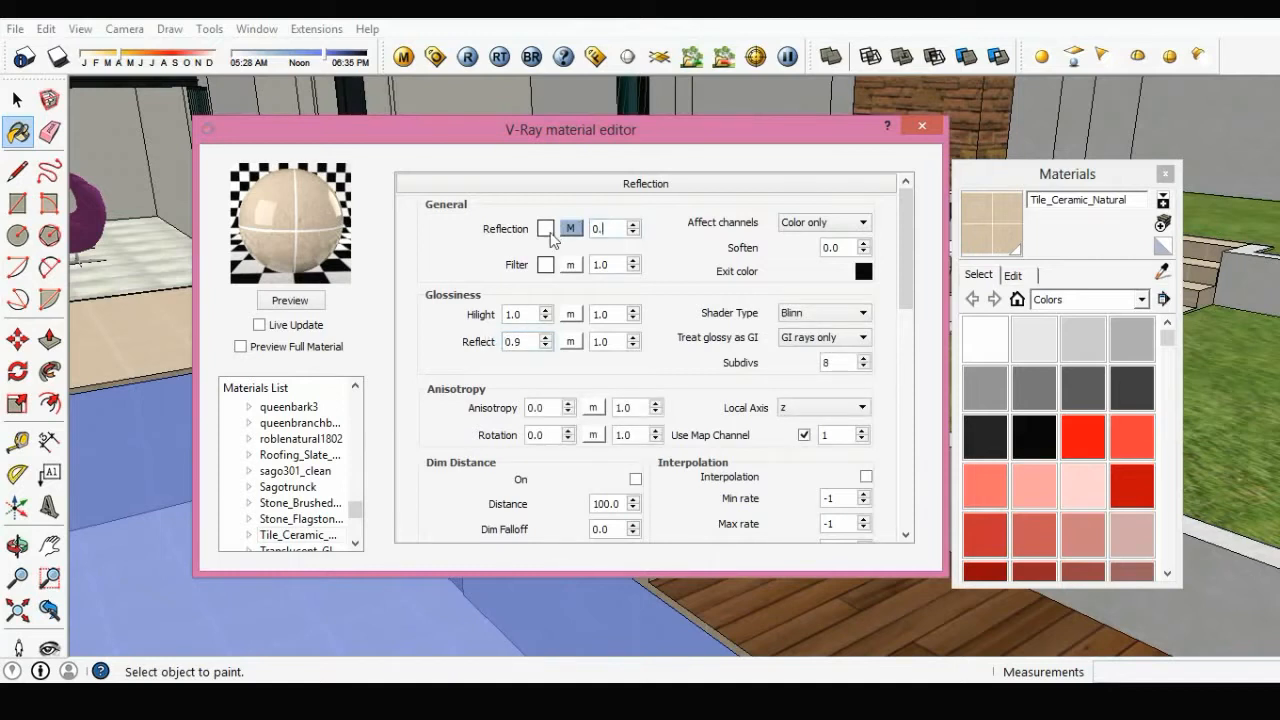
pyautogui.click(314, 301)
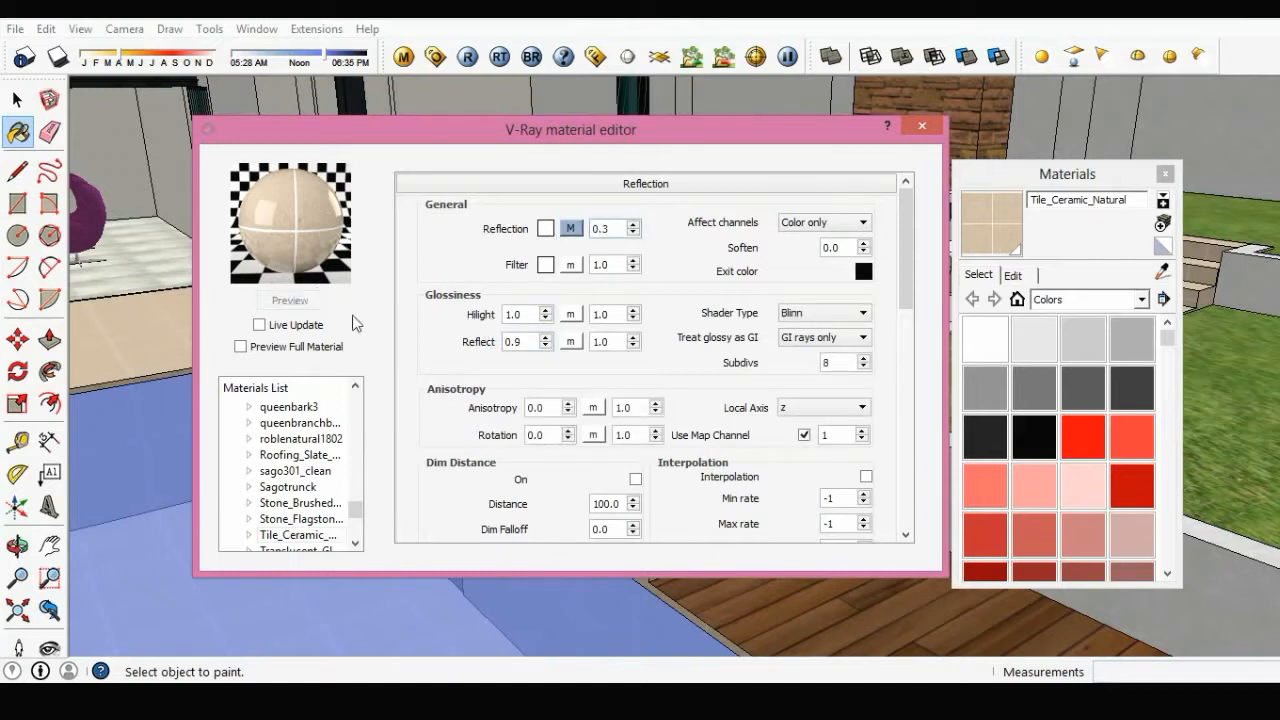
pyautogui.click(922, 128)
# - Sample the dark anodized aluminum from the column beside the outdoor lounge and preview it in the V-Ray material editor
pyautogui.moveTo(637, 330)
pyautogui.mouseDown(button='middle')
pyautogui.moveTo(576, 428)
pyautogui.moveTo(548, 368)
pyautogui.moveTo(565, 348)
pyautogui.moveTo(546, 309)
pyautogui.moveTo(560, 278)
pyautogui.mouseUp(button='middle')
pyautogui.press('space')
pyautogui.scroll(-3, 611, 398)
pyautogui.scroll(-1, 576, 428)
pyautogui.scroll(2, 540, 365)
pyautogui.click(1127, 333)
pyautogui.click(1161, 273)
pyautogui.scroll(2, 564, 388)
pyautogui.scroll(2, 549, 336)
pyautogui.scroll(1, 560, 278)
pyautogui.click(537, 309)
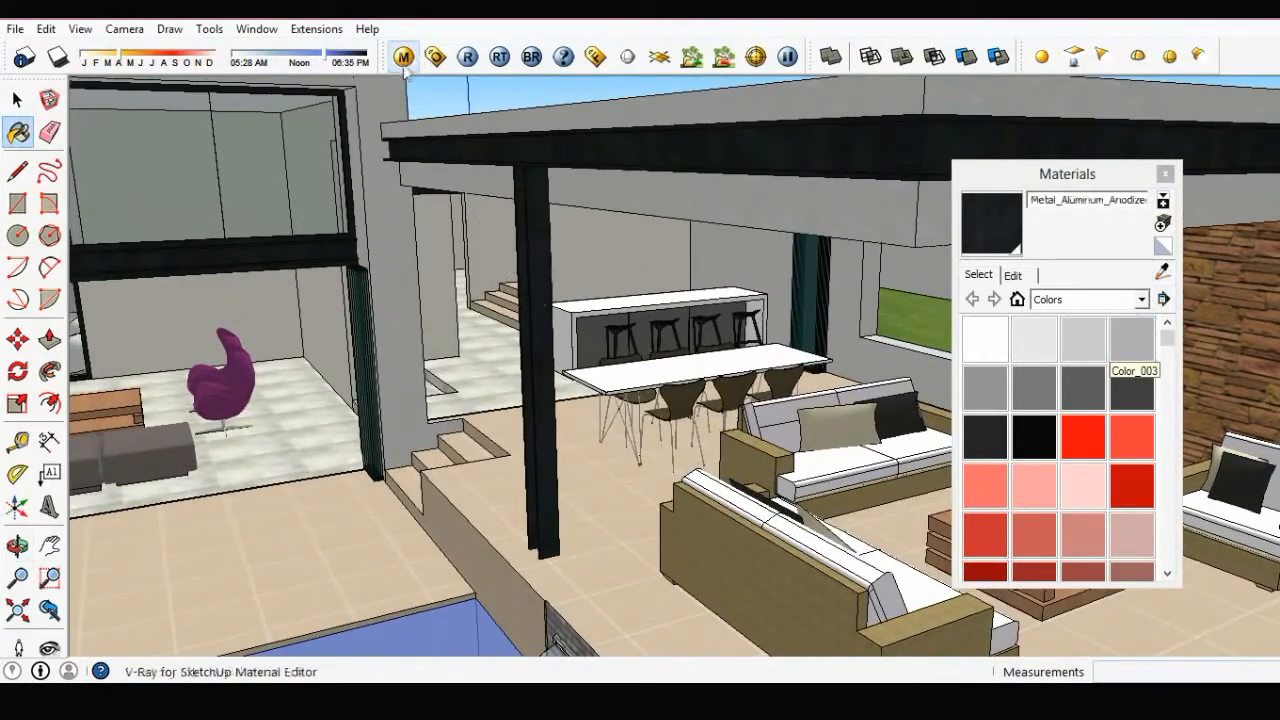
pyautogui.click(403, 57)
pyautogui.click(316, 300)
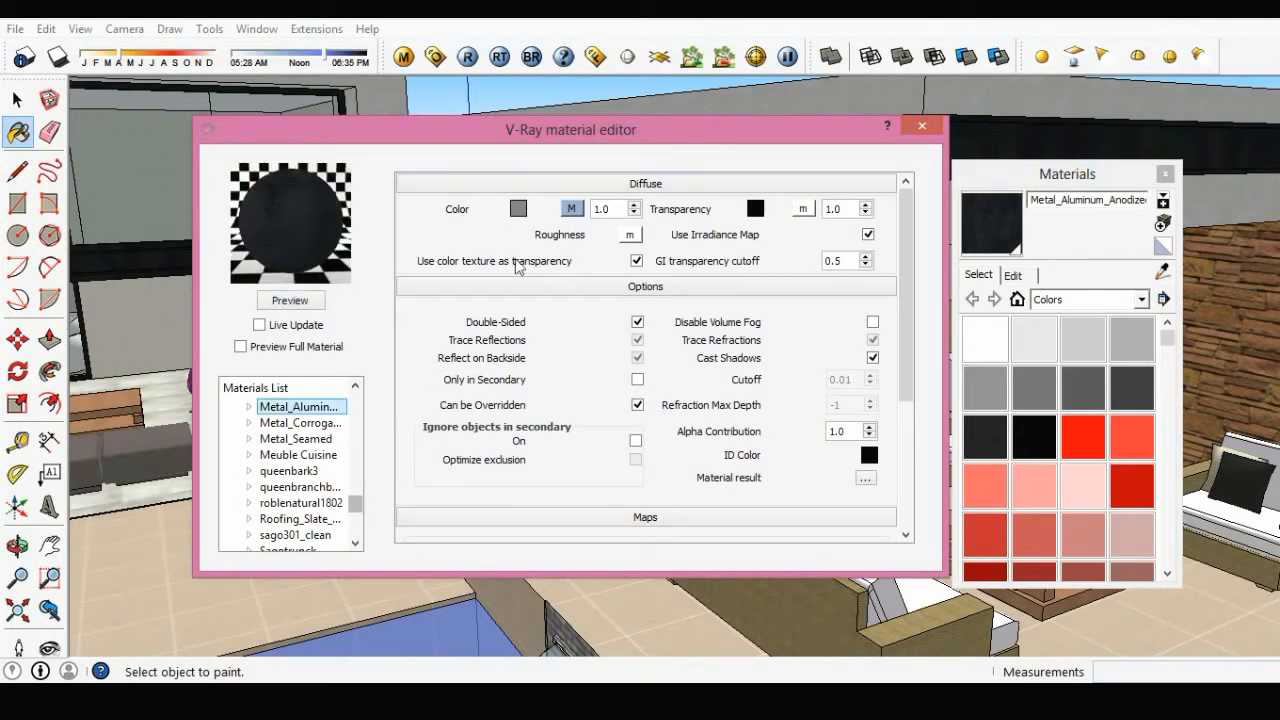
# - Add a Reflection layer to the dark anodized aluminum material and refresh the preview
pyautogui.rightClick(338, 408)
pyautogui.moveTo(558, 420)
pyautogui.click(627, 445)
pyautogui.click(318, 300)
pyautogui.moveTo(687, 145); pyautogui.dragTo(679, 186)
pyautogui.moveTo(530, 184); pyautogui.dragTo(543, 156)
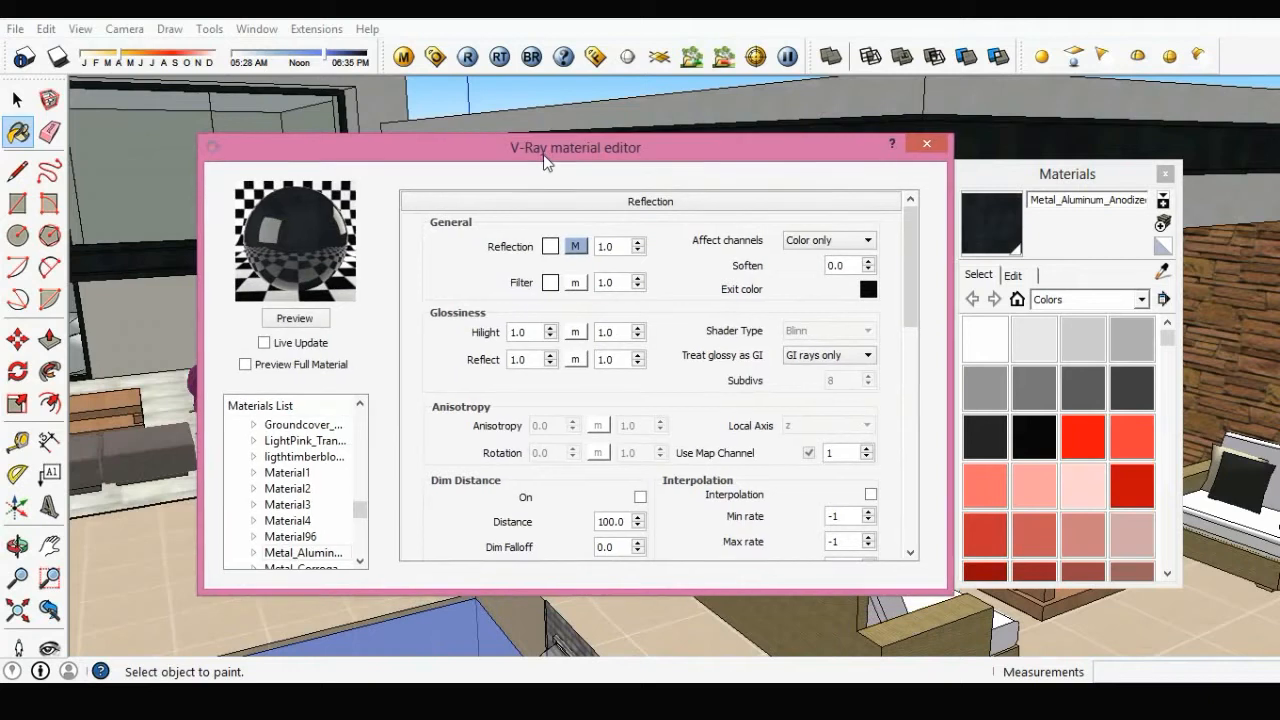
# - Set the dark aluminum's reflect glossiness to 0.89 and reflection multiplier to 0.3, refresh the preview and close the material editor
pyautogui.moveTo(909, 281)
pyautogui.mouseDown()
pyautogui.moveTo(905, 294)
pyautogui.moveTo(899, 272)
pyautogui.moveTo(901, 286)
pyautogui.mouseUp()
pyautogui.moveTo(532, 354); pyautogui.dragTo(481, 355)
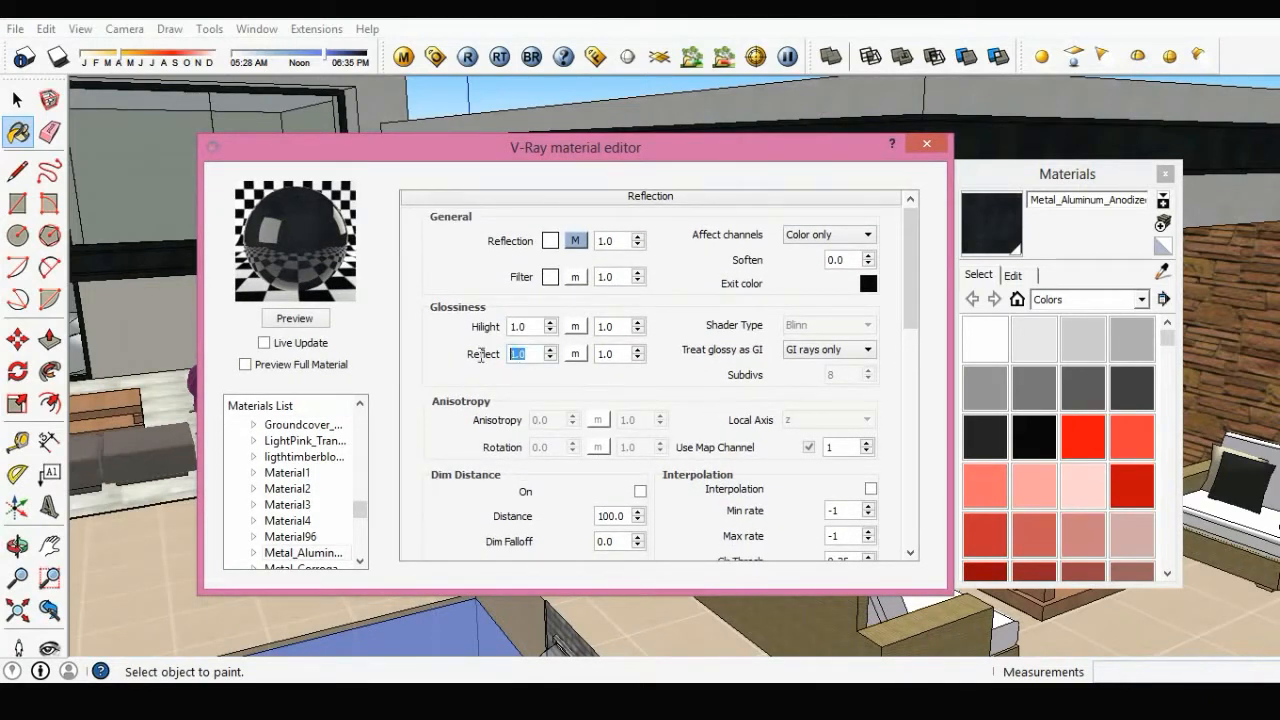
pyautogui.write('0.89')
pyautogui.press('Return')
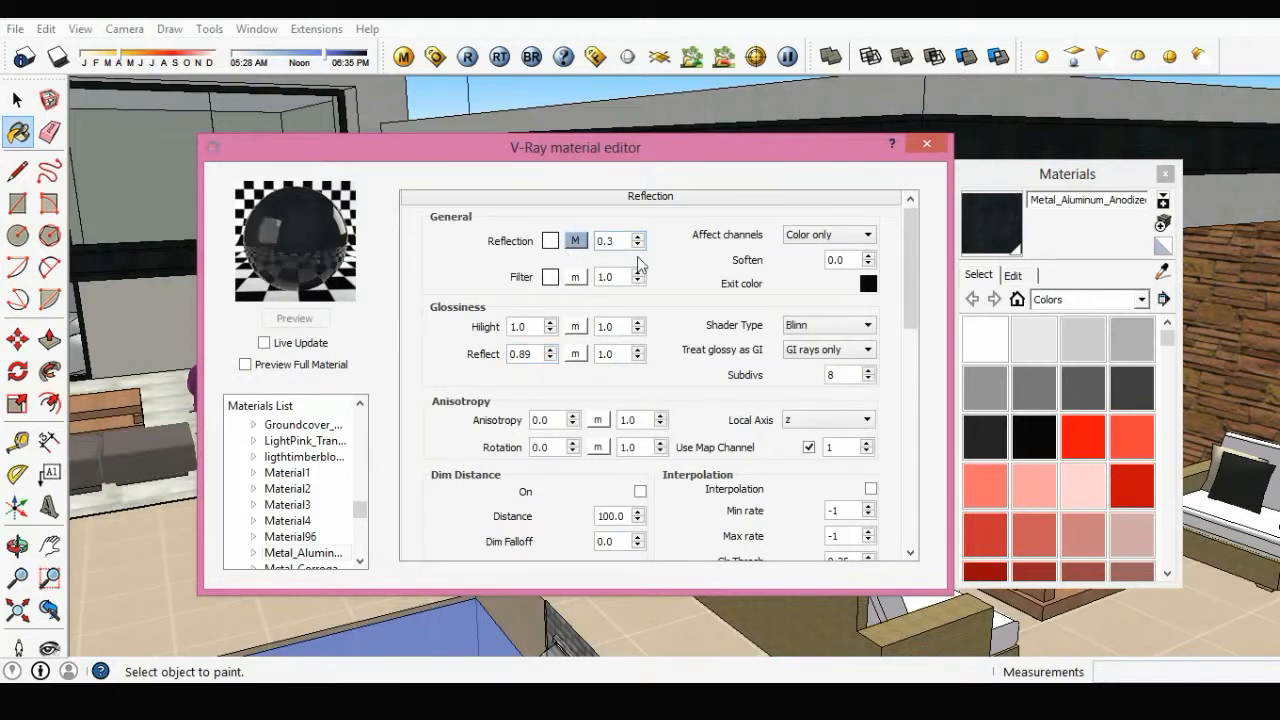
pyautogui.click(923, 150)
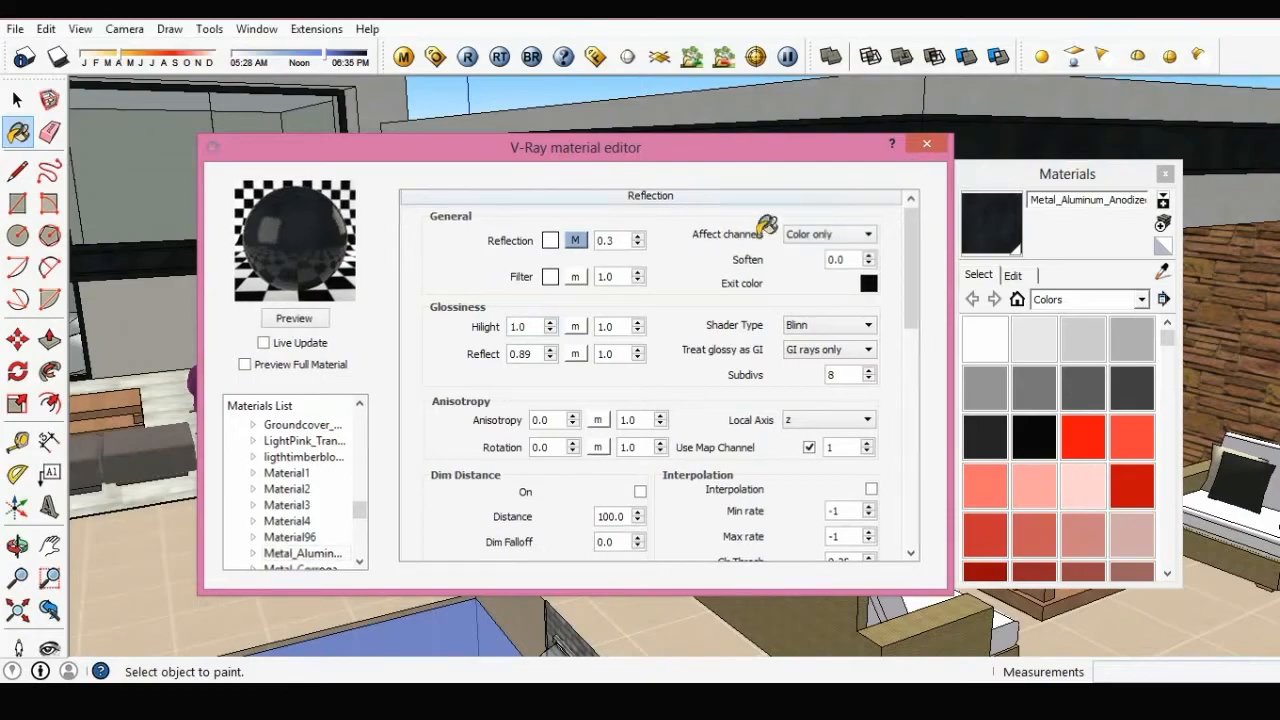
# - Sample the light anodized aluminum from a deck lounge chair's frame and open it in the V-Ray material editor
pyautogui.moveTo(688, 256)
pyautogui.mouseDown(button='middle')
pyautogui.moveTo(560, 380)
pyautogui.moveTo(485, 431)
pyautogui.moveTo(473, 400)
pyautogui.moveTo(607, 344)
pyautogui.mouseUp(button='middle')
pyautogui.scroll(-2, 640, 320)
pyautogui.press('space')
pyautogui.scroll(-2, 450, 432)
pyautogui.scroll(5, 339, 413)
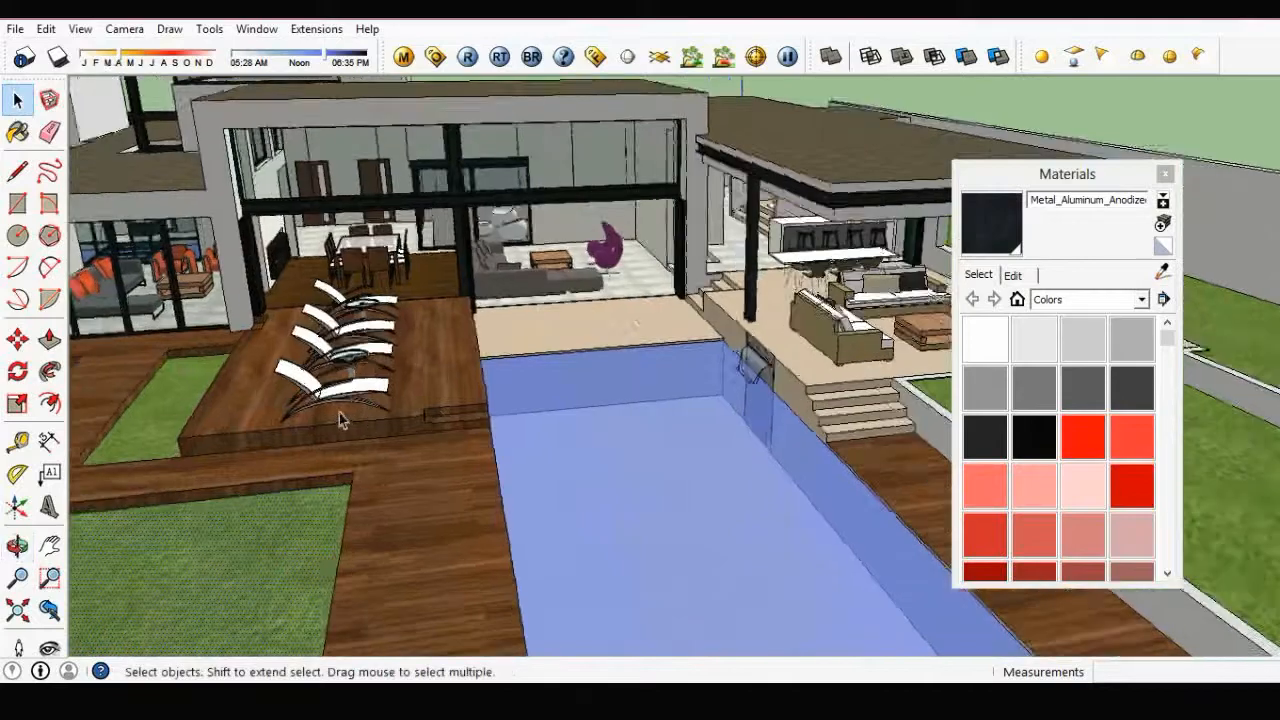
pyautogui.moveTo(343, 414); pyautogui.dragTo(580, 429, button='middle')
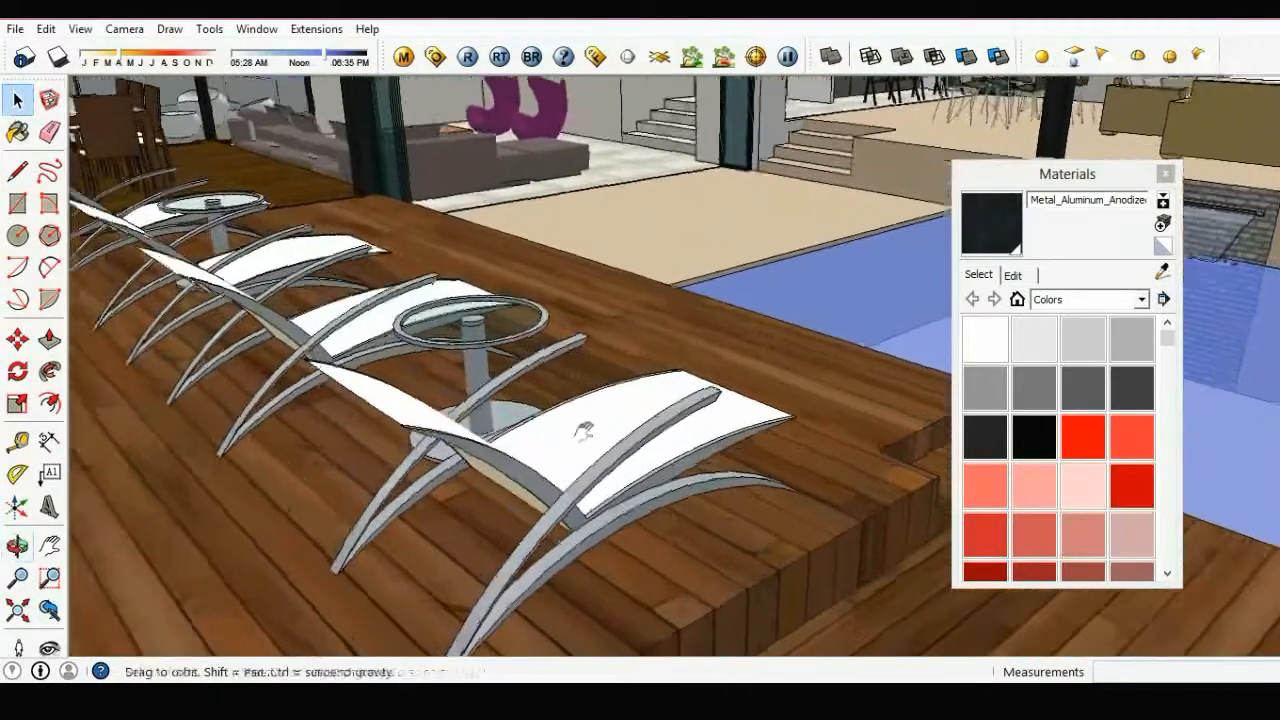
pyautogui.scroll(2, 600, 460)
pyautogui.click(1128, 336)
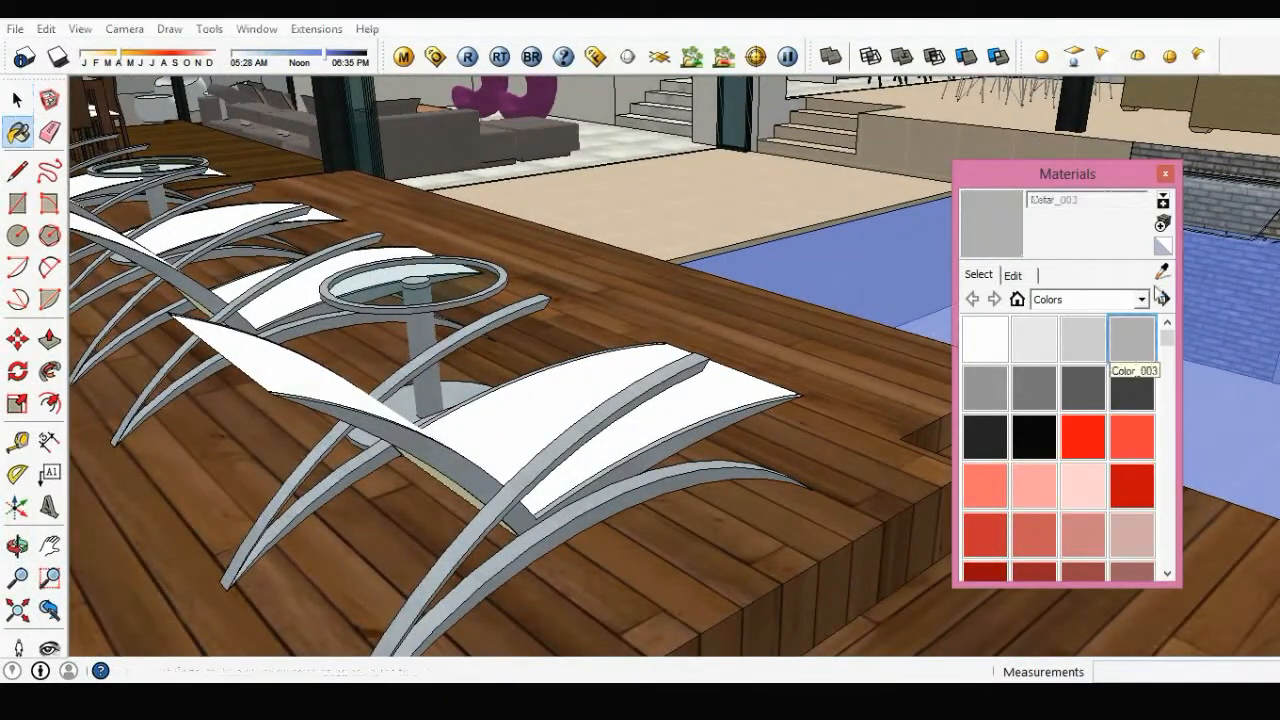
pyautogui.keyDown('alt'); pyautogui.click(612, 496); pyautogui.keyUp('alt')
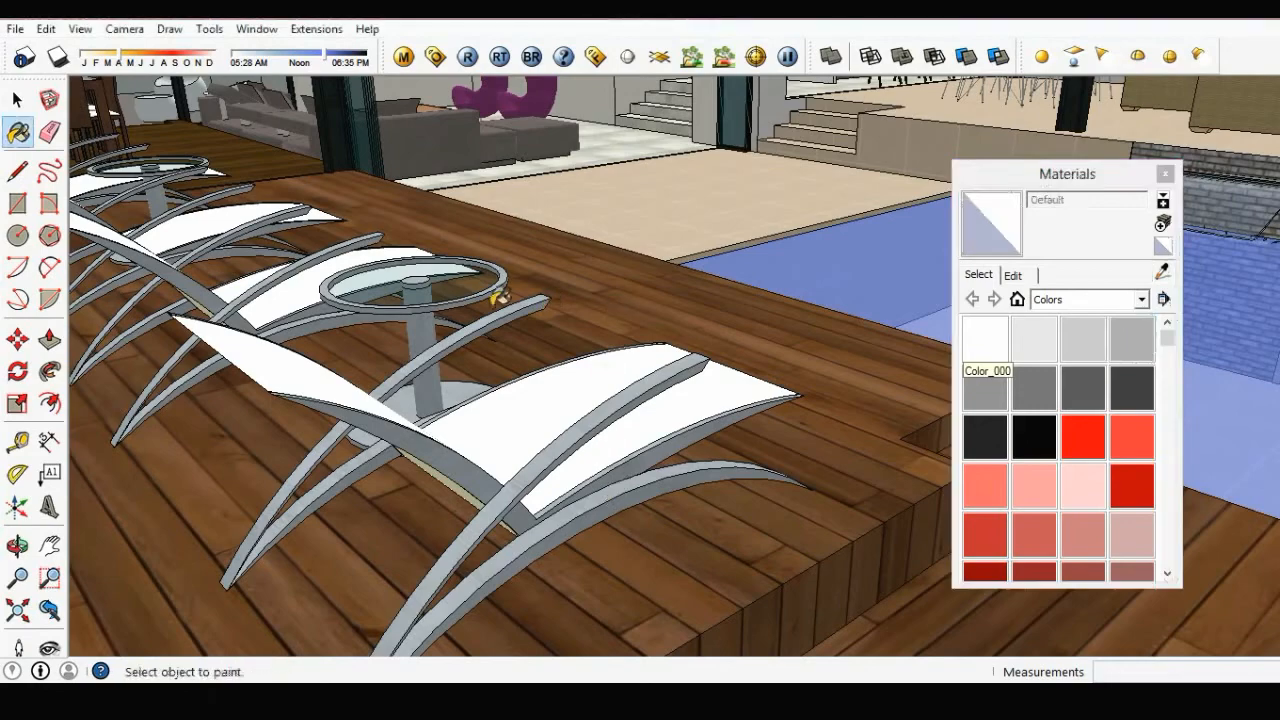
pyautogui.click(1129, 334)
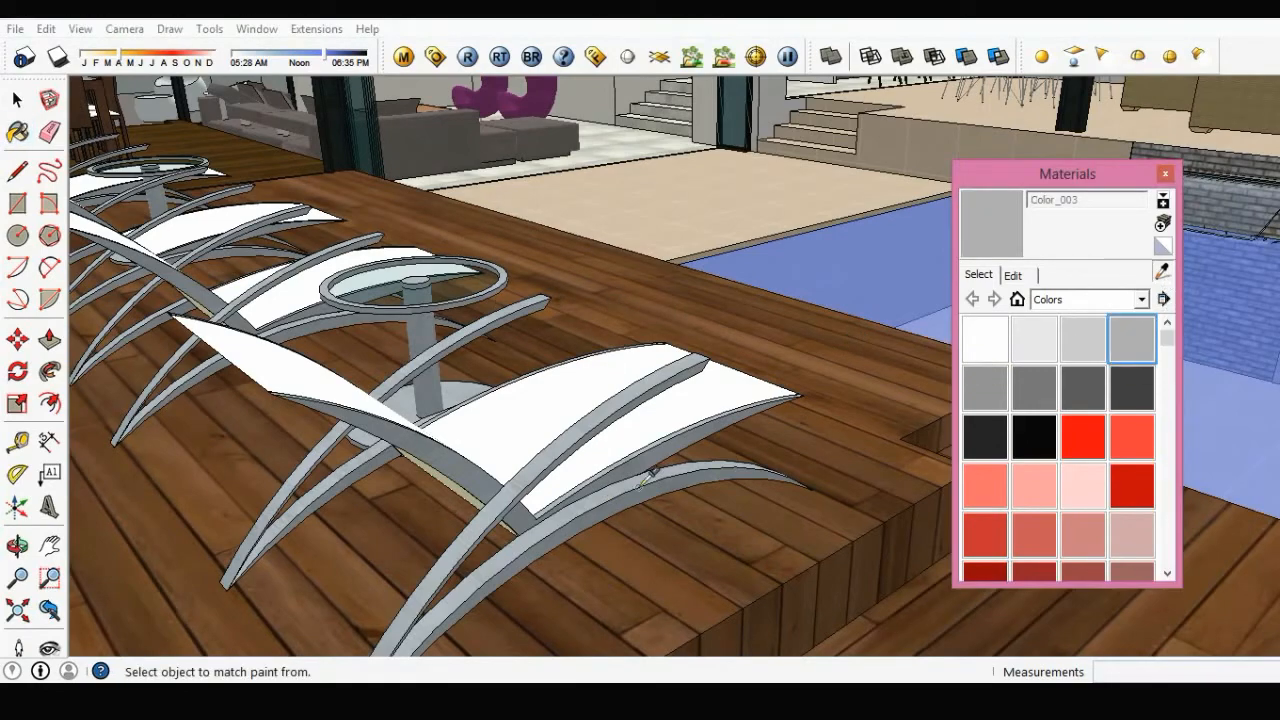
pyautogui.keyDown('alt'); pyautogui.scroll(3, 548, 510); pyautogui.keyUp('alt')
pyautogui.keyDown('alt'); pyautogui.scroll(4, 548, 510); pyautogui.keyUp('alt')
pyautogui.keyDown('alt'); pyautogui.click(482, 456); pyautogui.keyUp('alt')
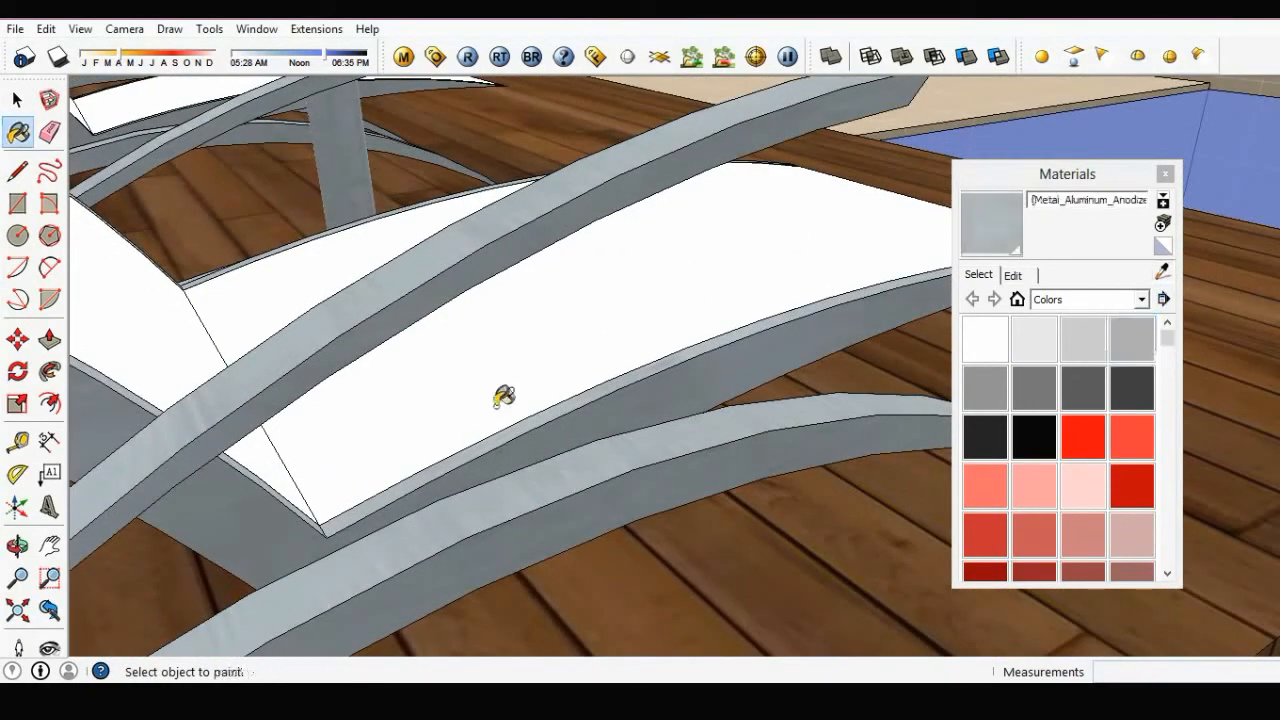
pyautogui.click(403, 56)
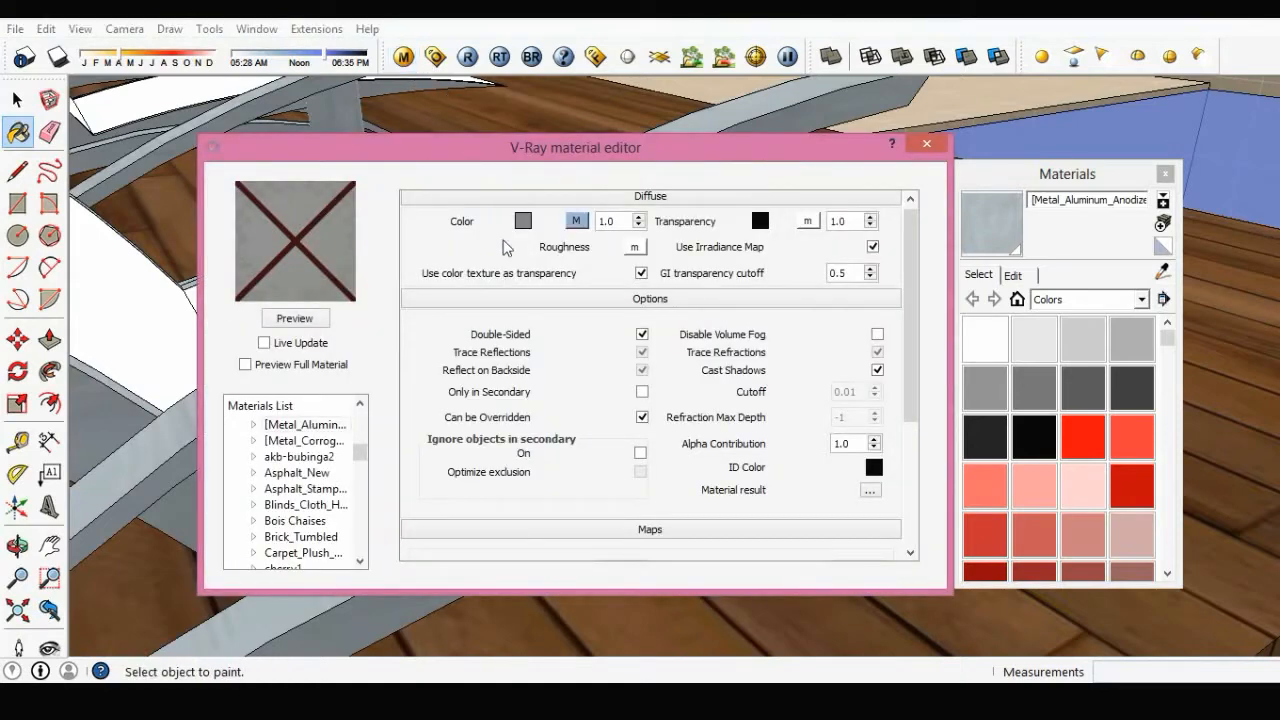
# - Clear the light aluminum material's diffuse texture and set its map type to TexBitmap
pyautogui.click(578, 222)
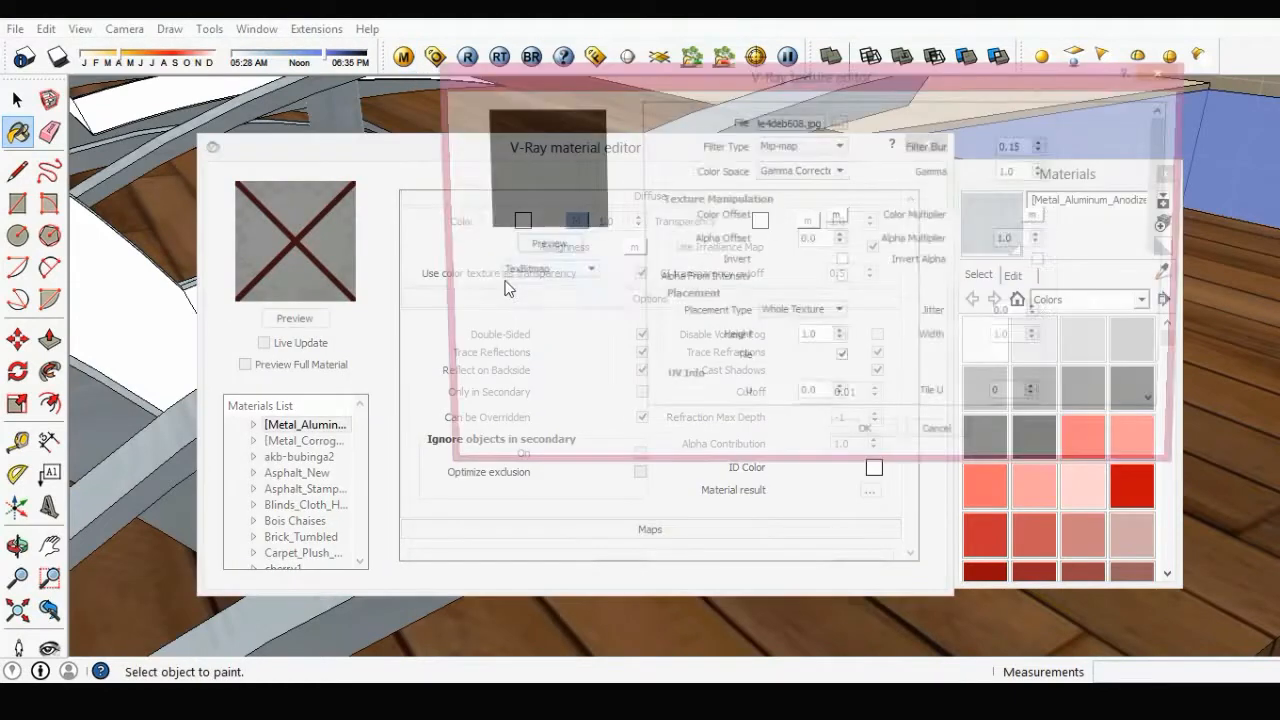
pyautogui.click(506, 273)
pyautogui.click(506, 288)
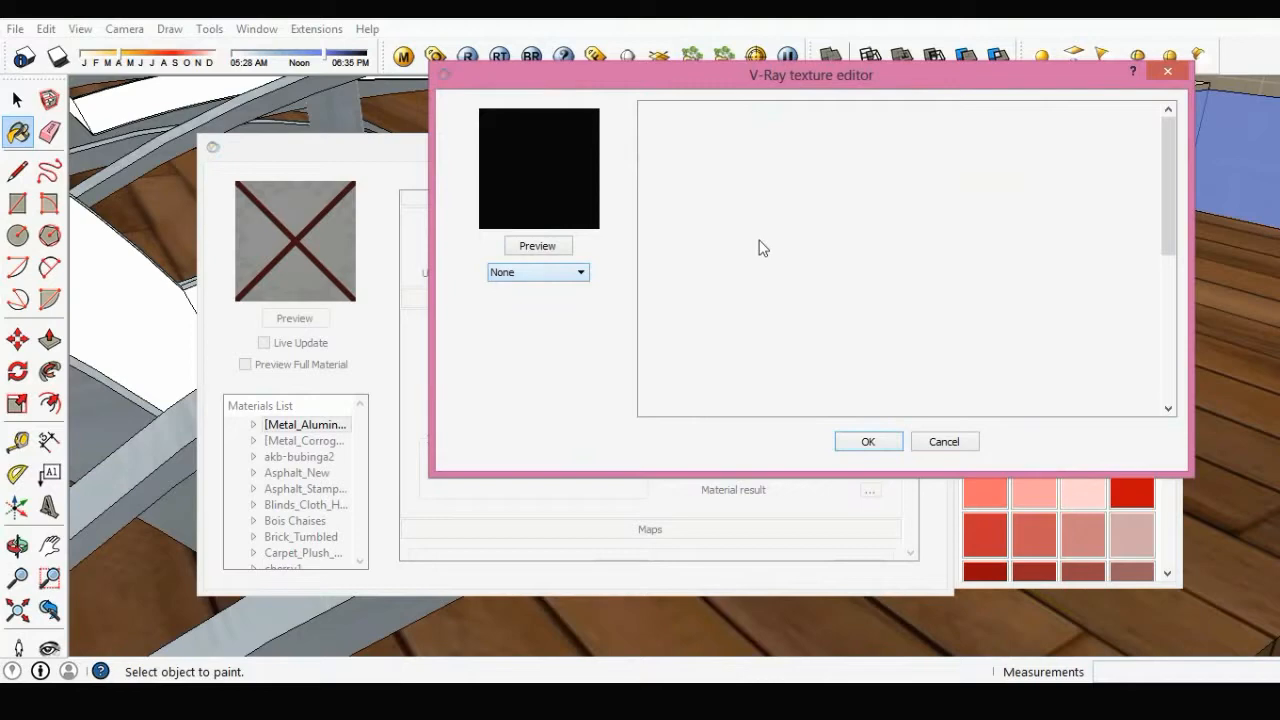
pyautogui.click(576, 274)
pyautogui.click(530, 334)
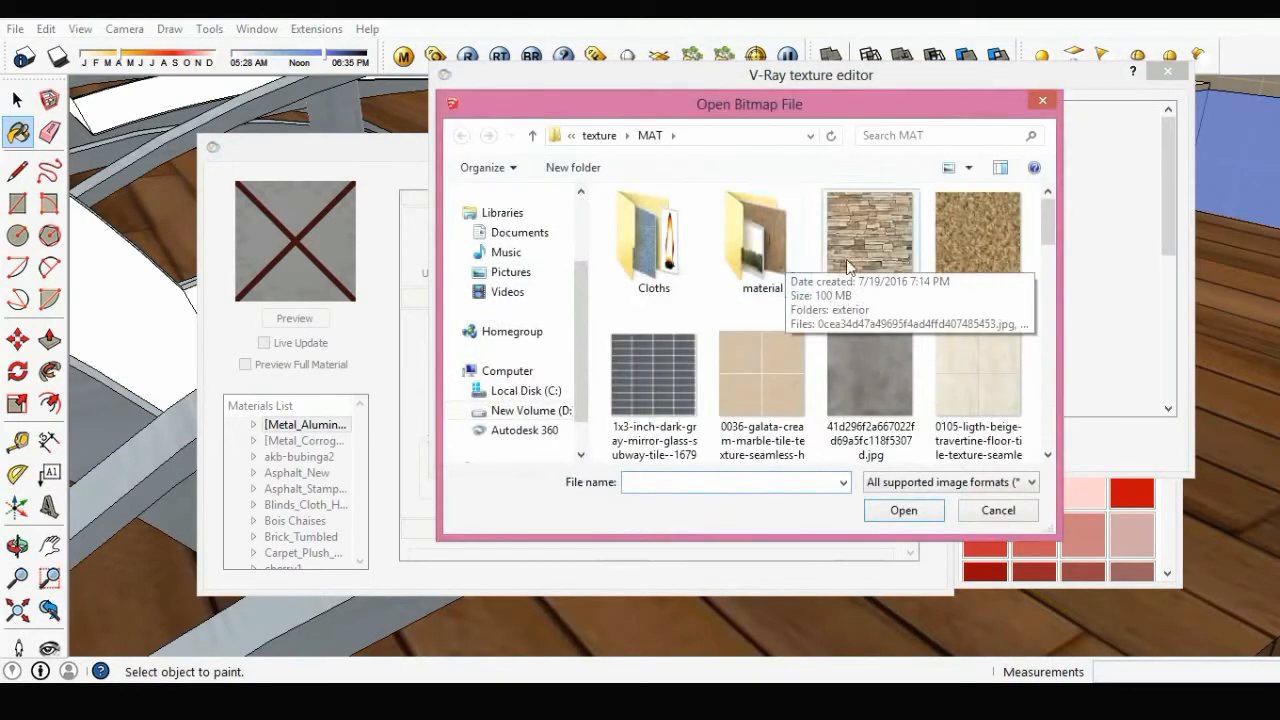
# - Load the wood image 13b4b68224d187a94620cba134de8b1c1.jpg from the MAT material folder as the diffuse map and refresh the preview
pyautogui.moveTo(1049, 237); pyautogui.dragTo(1029, 213)
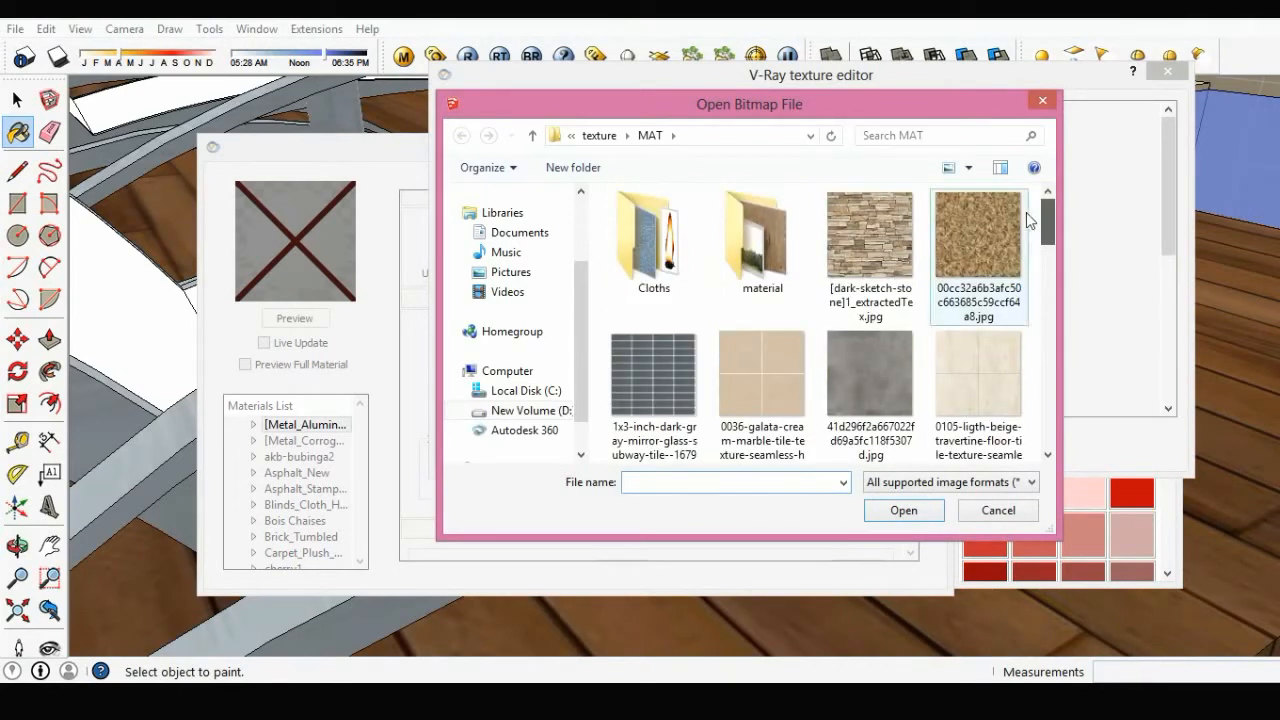
pyautogui.doubleClick(764, 282)
pyautogui.click(975, 405)
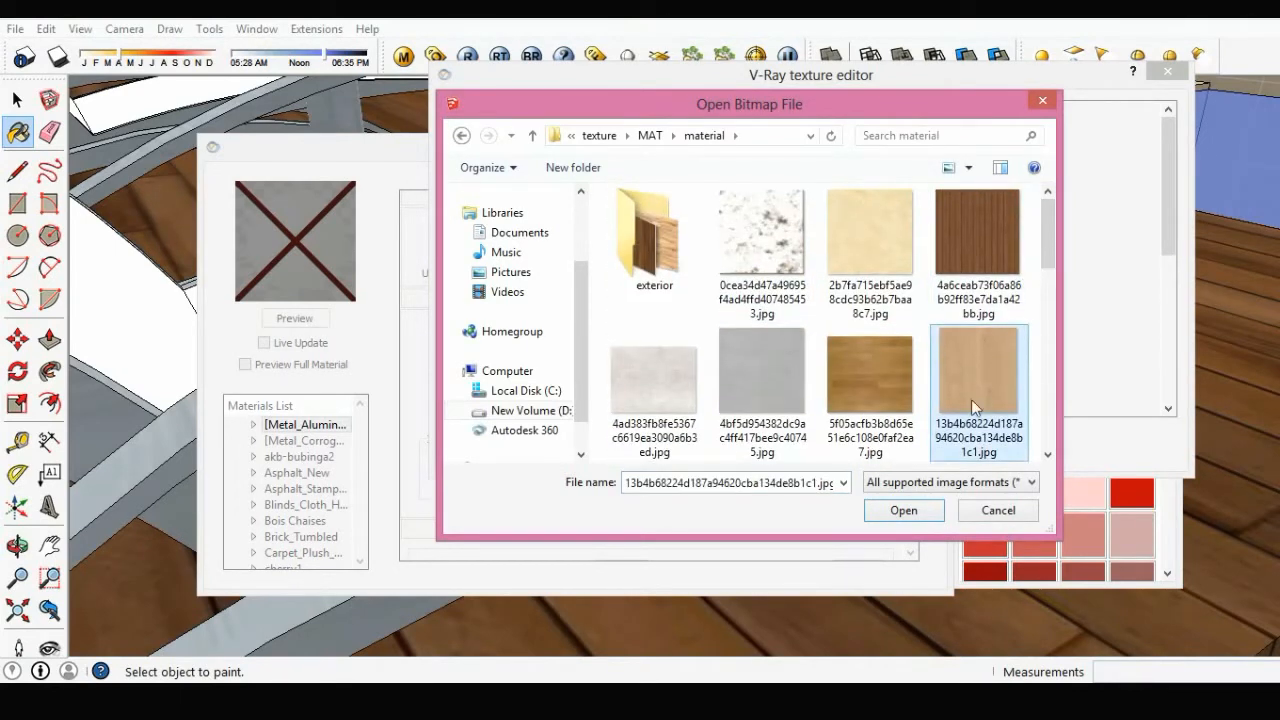
pyautogui.click(904, 510)
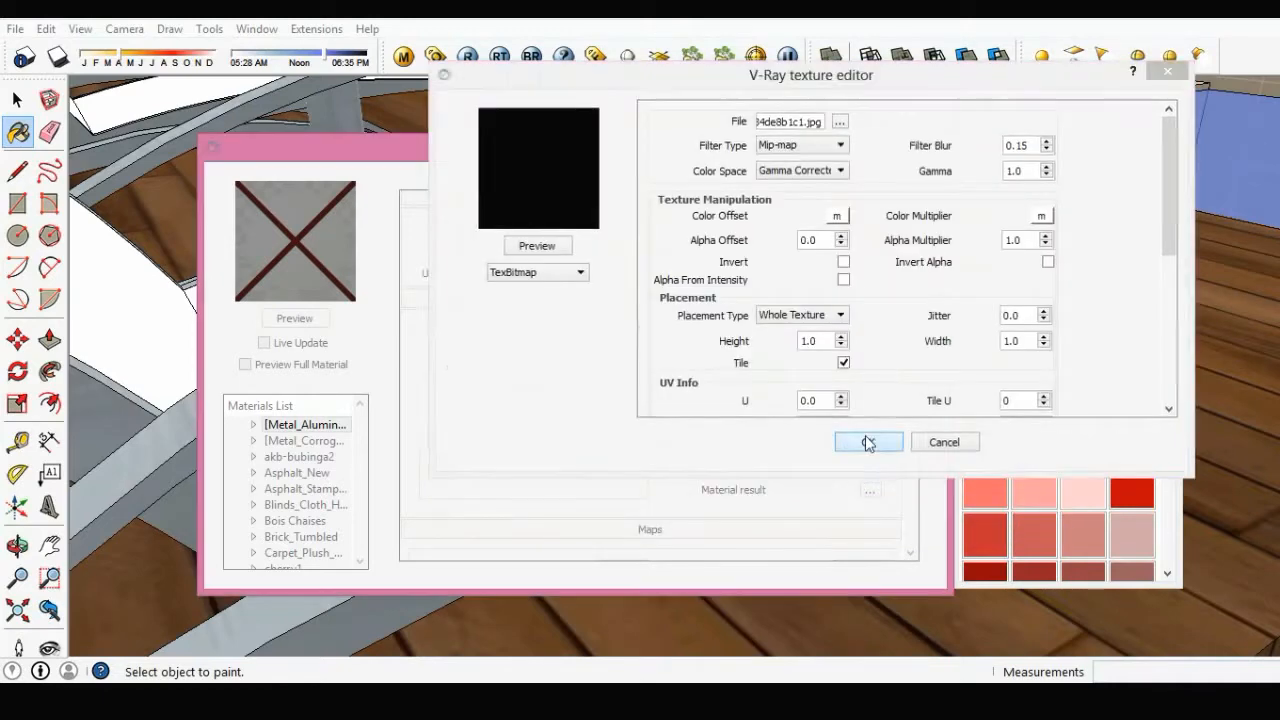
pyautogui.click(863, 440)
pyautogui.click(315, 318)
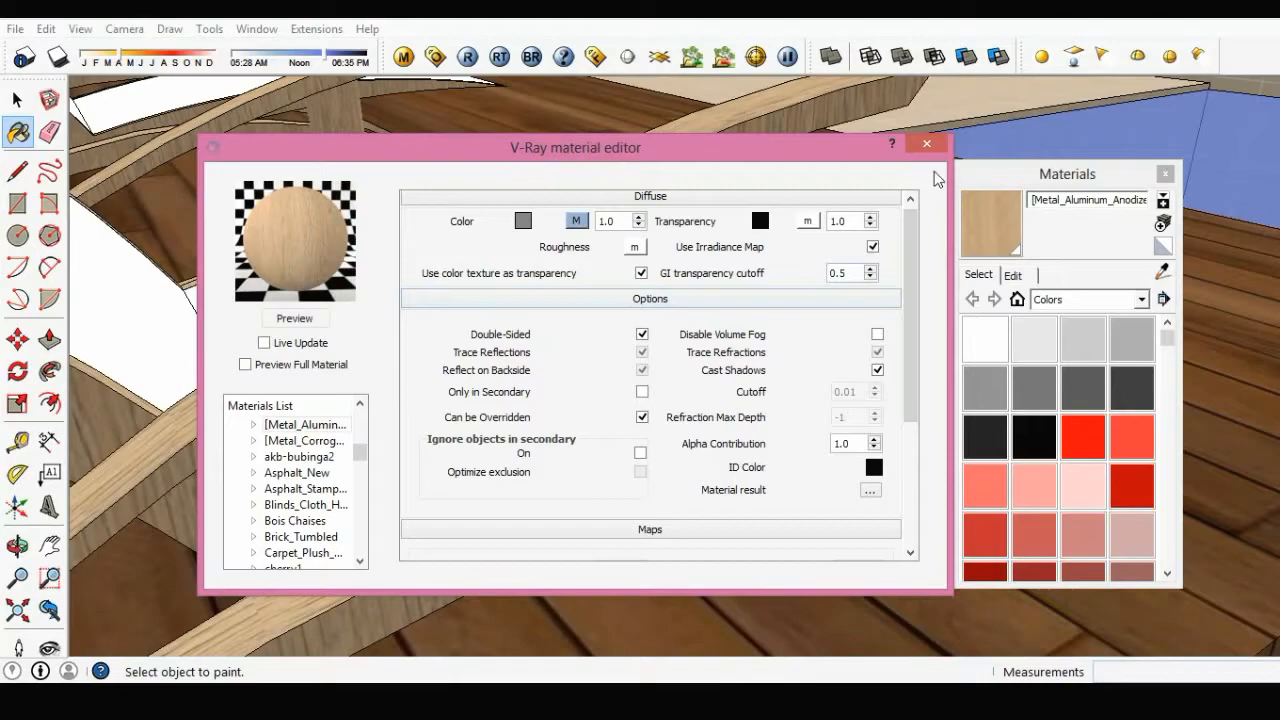
# - Leave the Paint Bucket tool and close the Materials window, with the whole house and pool in view
pyautogui.moveTo(754, 294)
pyautogui.mouseDown(button='middle')
pyautogui.moveTo(677, 344)
pyautogui.moveTo(643, 340)
pyautogui.mouseUp(button='middle')
pyautogui.scroll(-5, 643, 340)
pyautogui.press('space')
pyautogui.scroll(-8, 657, 337)
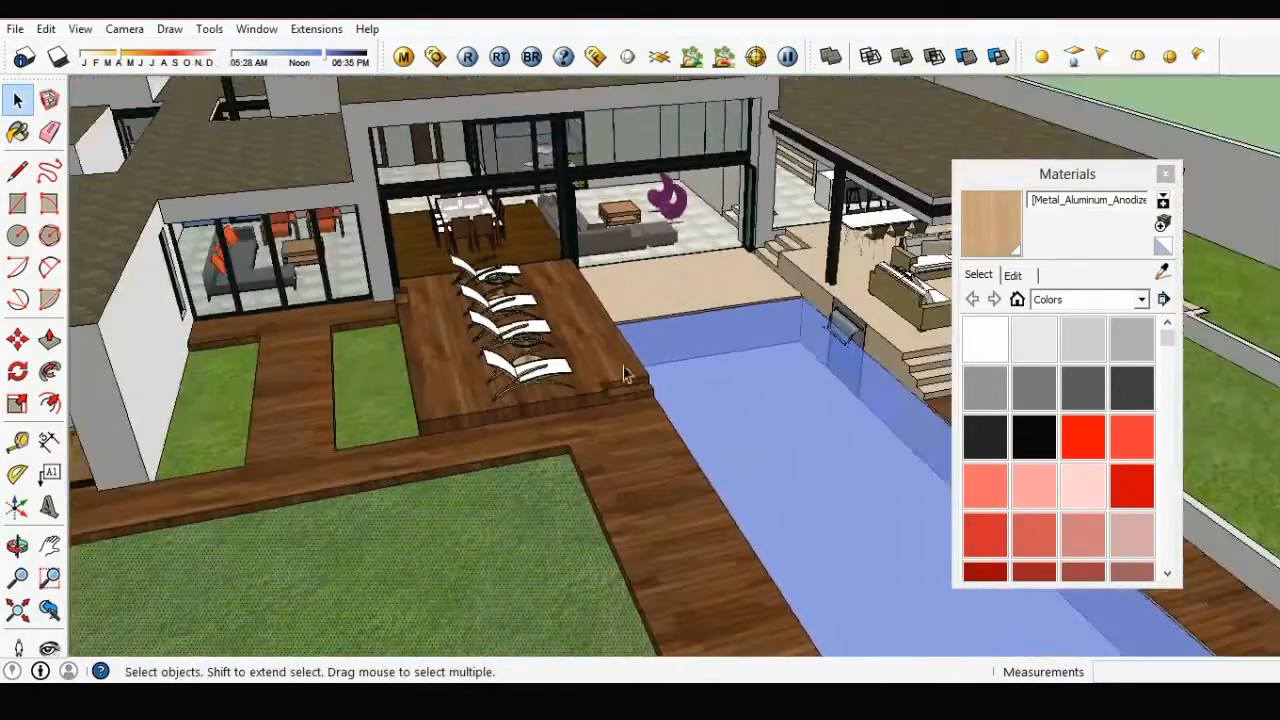
pyautogui.moveTo(623, 366); pyautogui.dragTo(548, 385, button='middle')
pyautogui.scroll(-3, 548, 385)
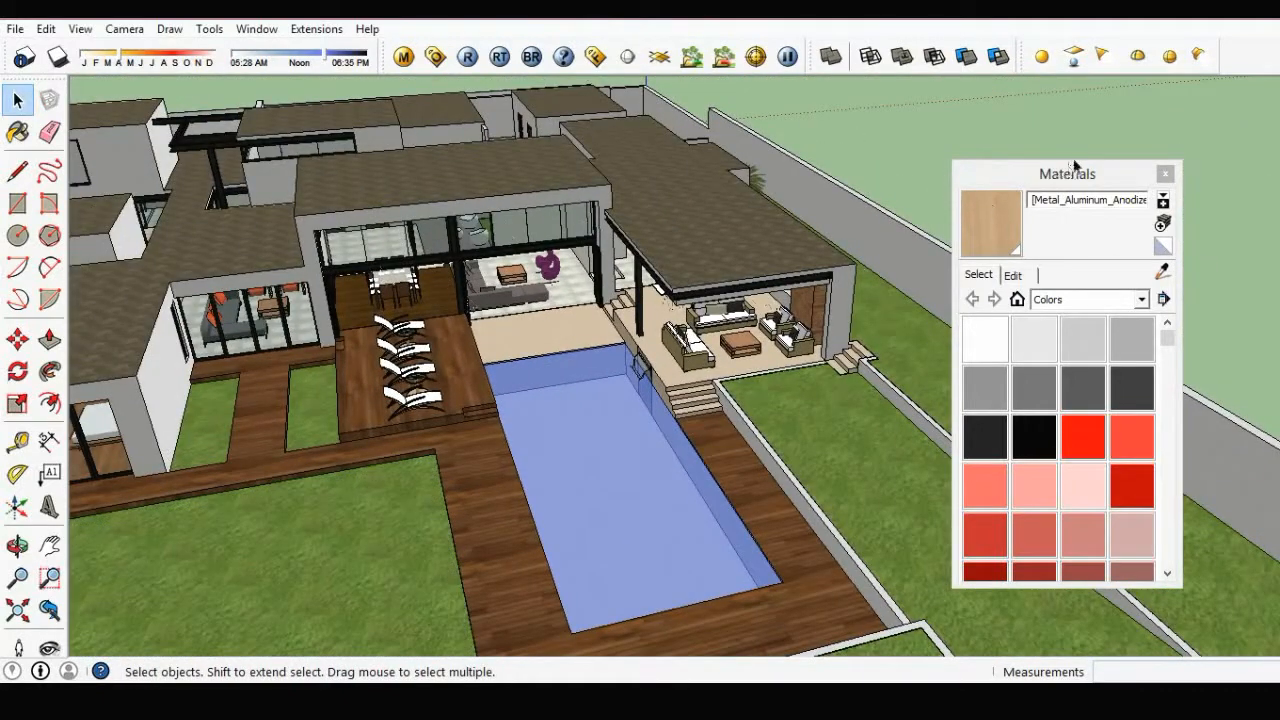
pyautogui.click(1164, 174)
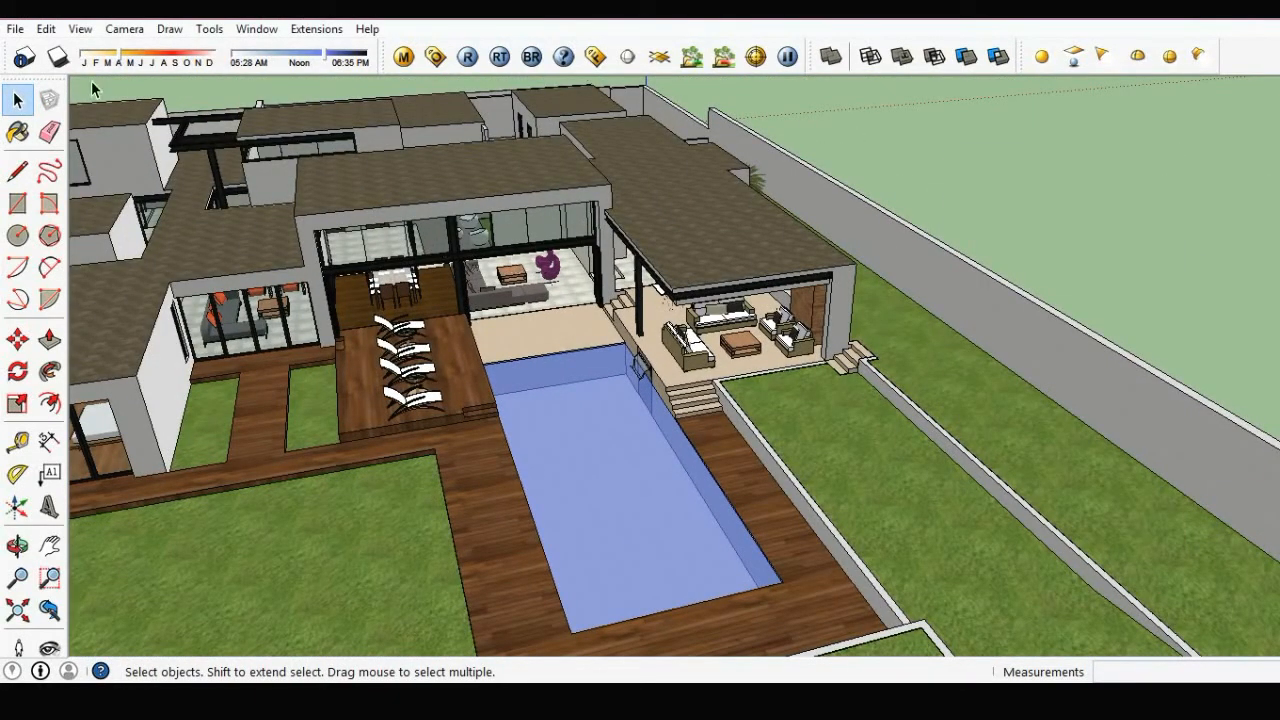
# - Position the camera at eye level on the deck at the near end of the pool, facing the house
pyautogui.scroll(-3, 485, 345)
pyautogui.keyDown('shift'); pyautogui.moveTo(434, 329); pyautogui.dragTo(423, 357, button='middle'); pyautogui.keyUp('shift')
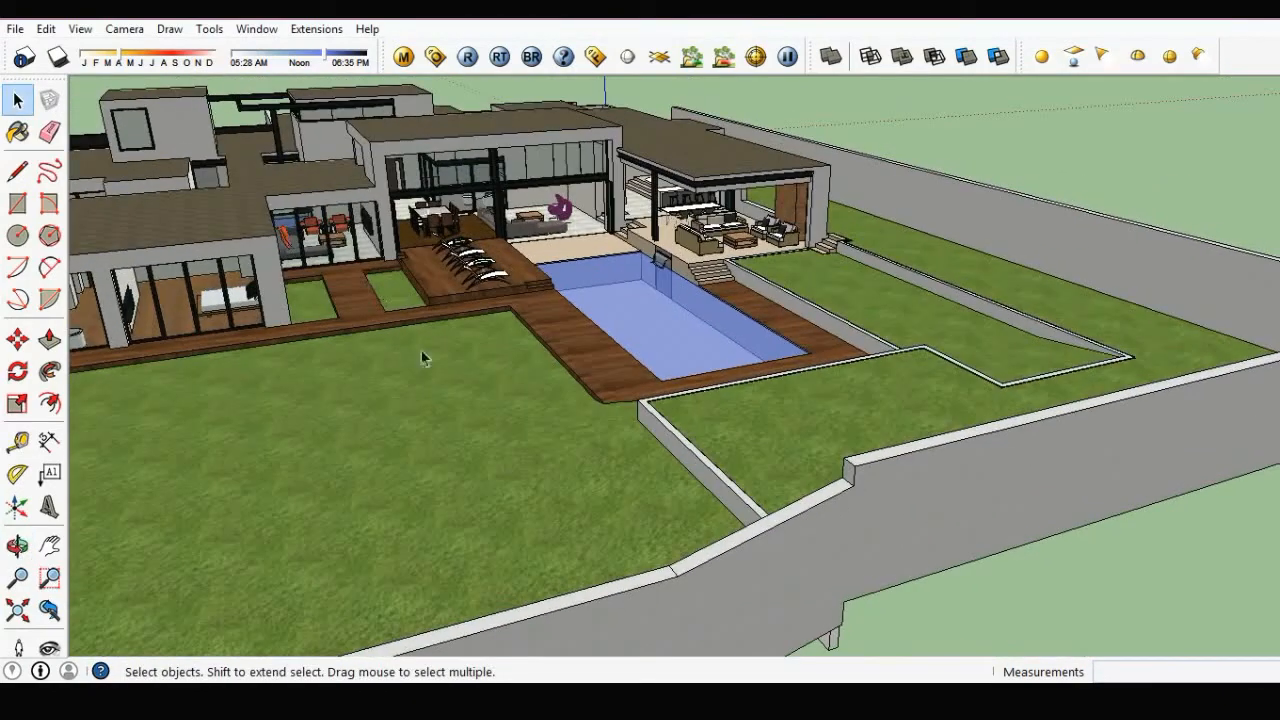
pyautogui.click(18, 648)
pyautogui.moveTo(667, 460); pyautogui.dragTo(629, 476)
pyautogui.moveTo(629, 476); pyautogui.dragTo(492, 410, button='middle')
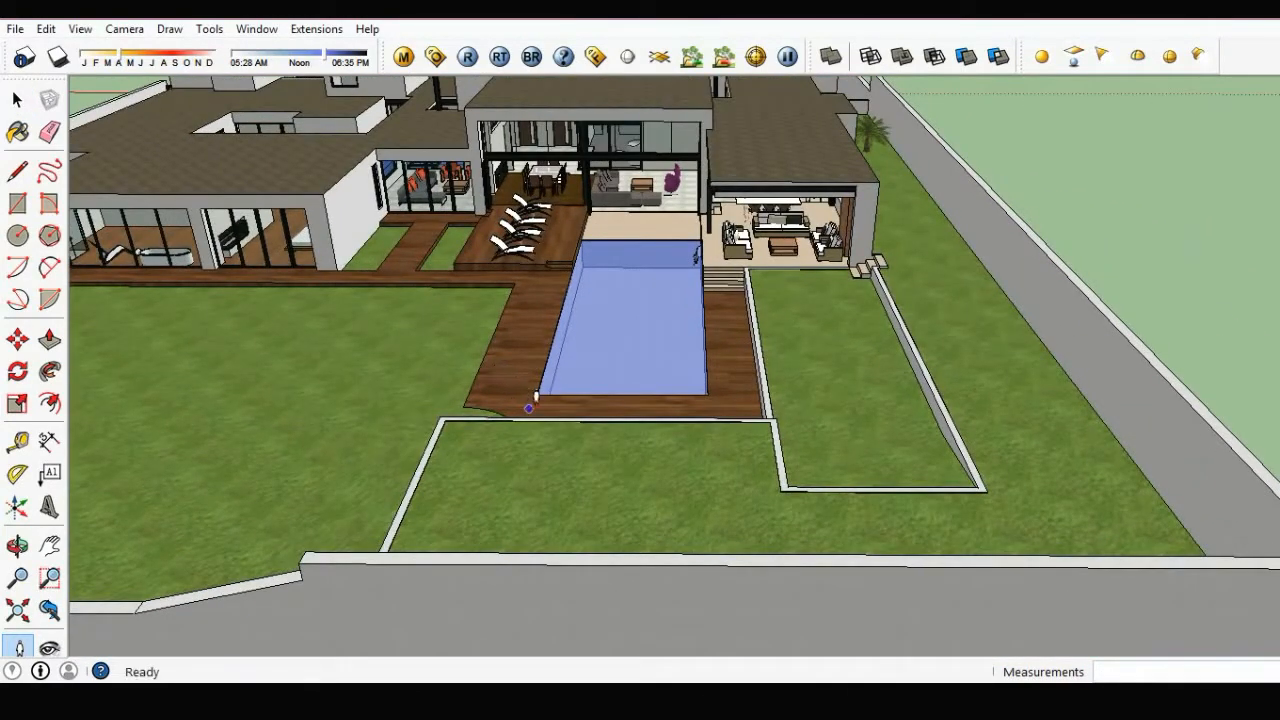
pyautogui.click(578, 403)
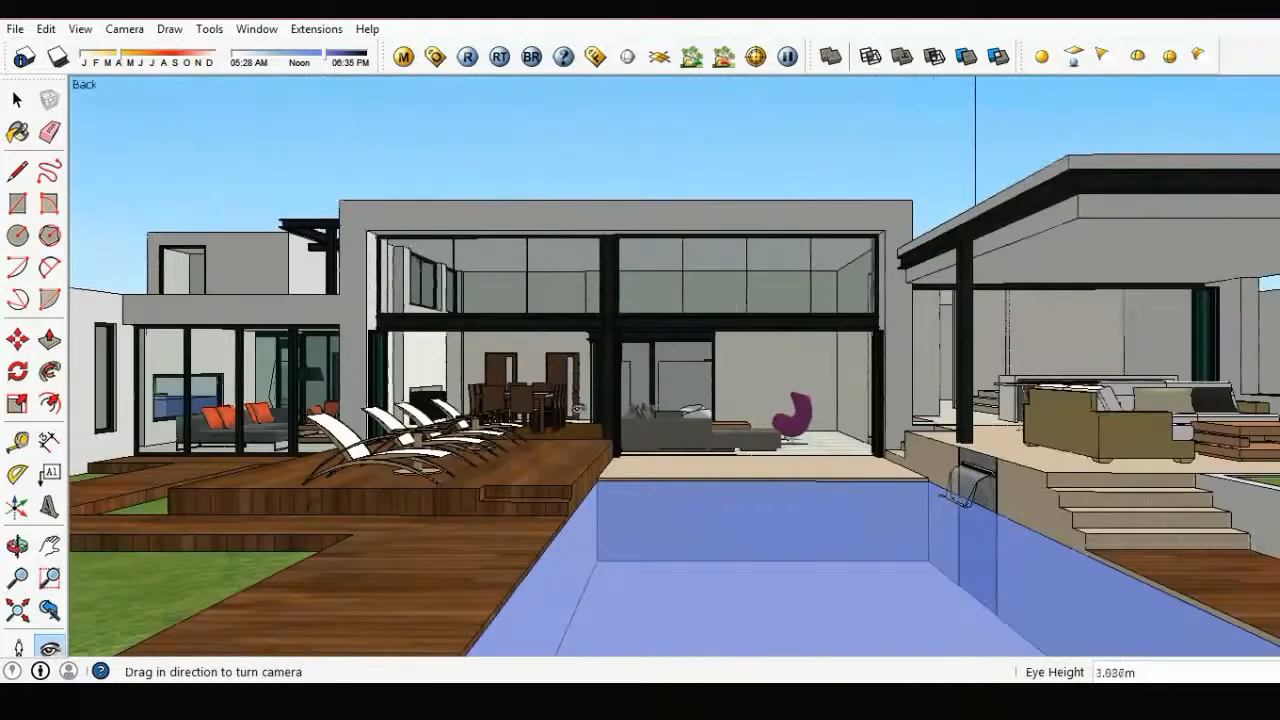
# - Reposition the camera lower, on the deck strip beside the pool facing the lounge steps, and exit Look Around
pyautogui.scroll(-2, 578, 409)
pyautogui.keyDown('shift'); pyautogui.moveTo(663, 377); pyautogui.dragTo(583, 370, button='middle'); pyautogui.keyUp('shift')
pyautogui.moveTo(803, 461); pyautogui.dragTo(544, 369, button='middle')
pyautogui.click(18, 647)
pyautogui.click(760, 537)
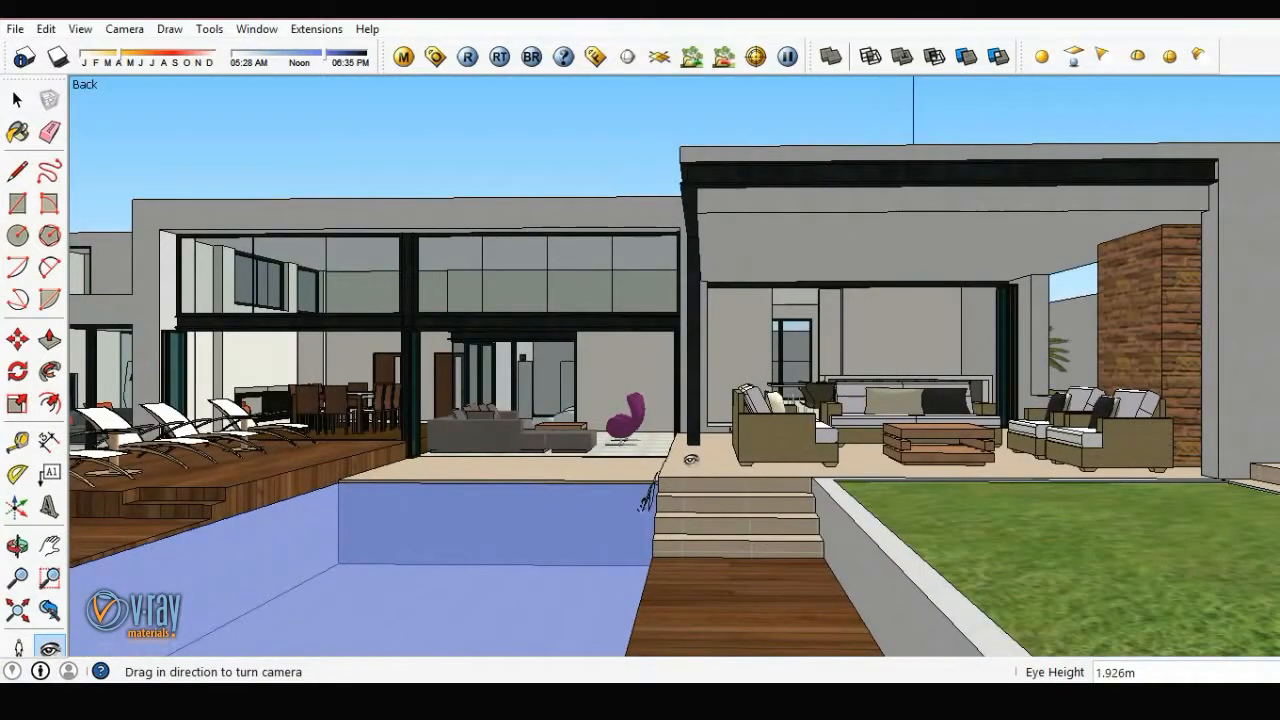
pyautogui.moveTo(690, 459); pyautogui.dragTo(676, 455)
pyautogui.moveTo(693, 441); pyautogui.dragTo(696, 441, button='middle')
pyautogui.rightClick(558, 161)
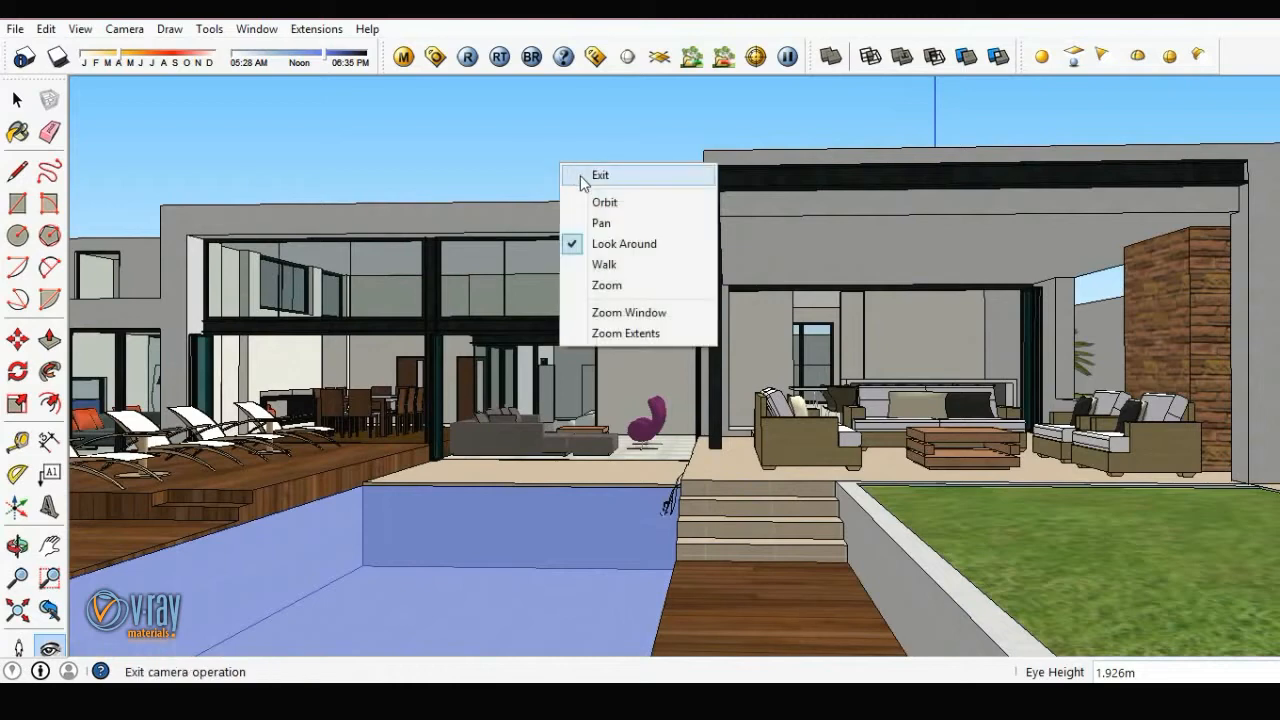
pyautogui.click(584, 176)
# - Run a V-Ray test render of the poolside view, inspect the pool and deck up close, and stop the render
pyautogui.click(467, 57)
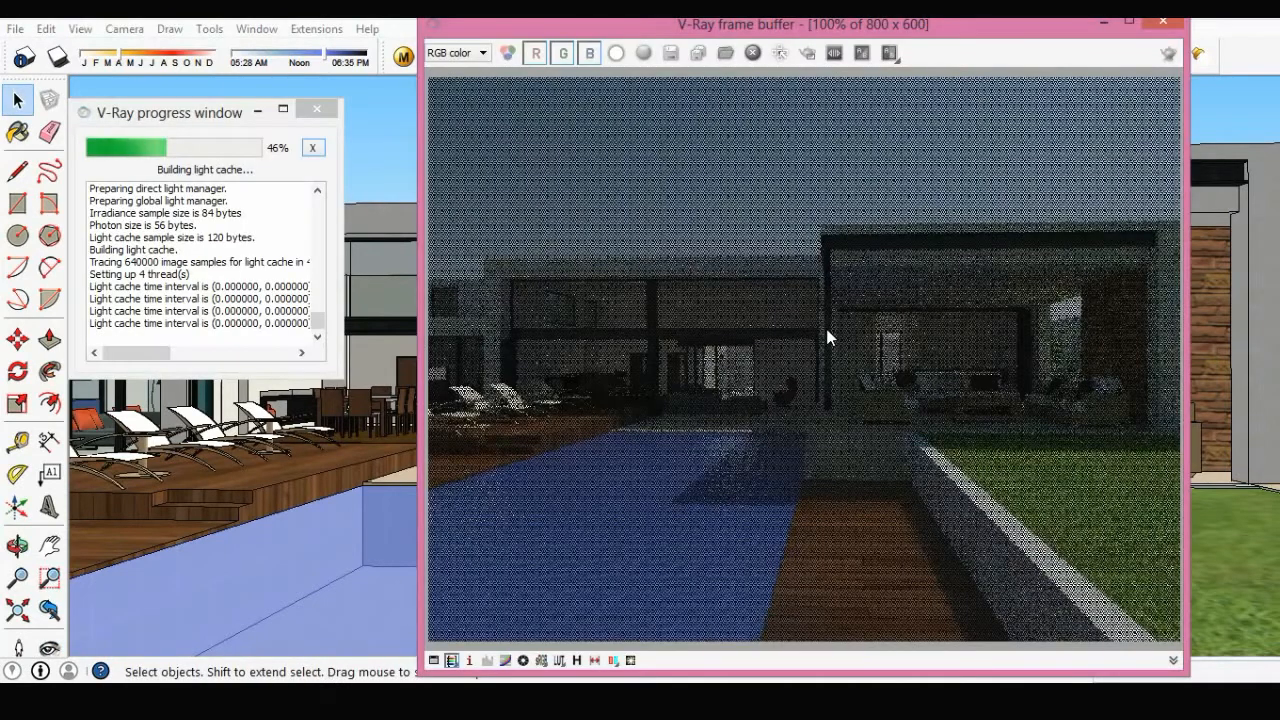
pyautogui.scroll(2, 701, 543)
pyautogui.scroll(-3, 701, 537)
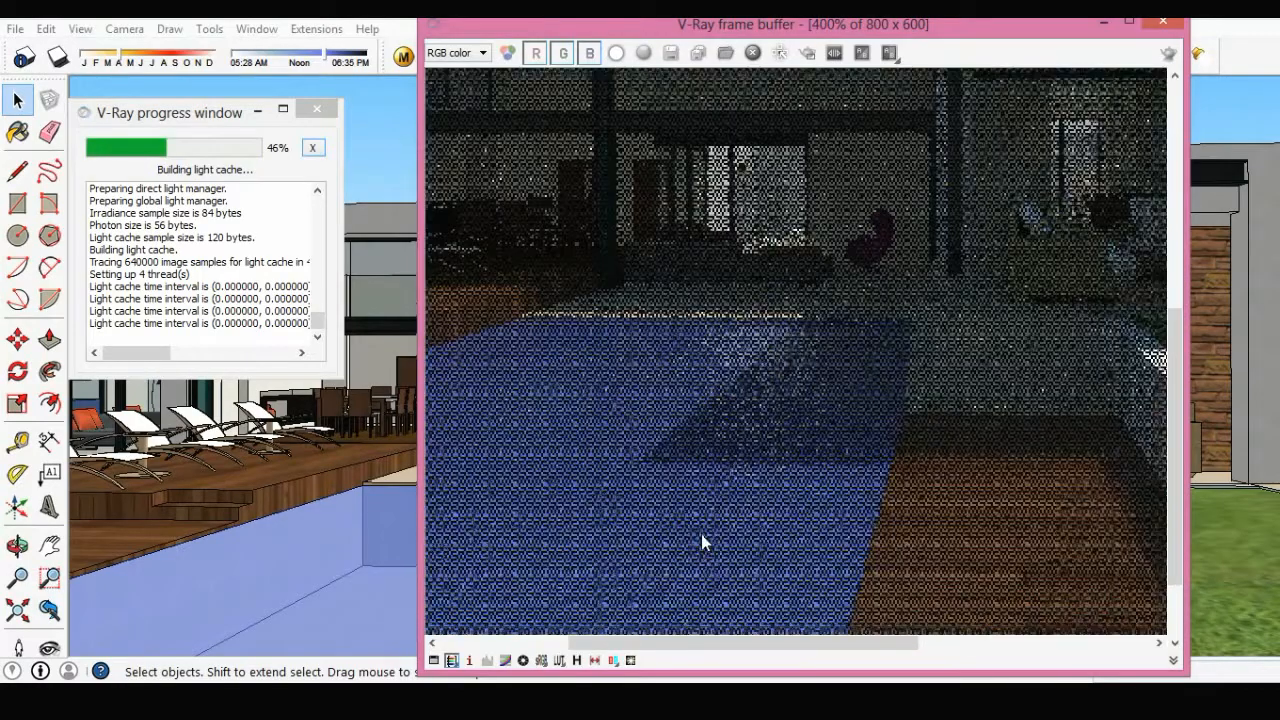
pyautogui.scroll(2, 701, 535)
pyautogui.scroll(-2, 701, 540)
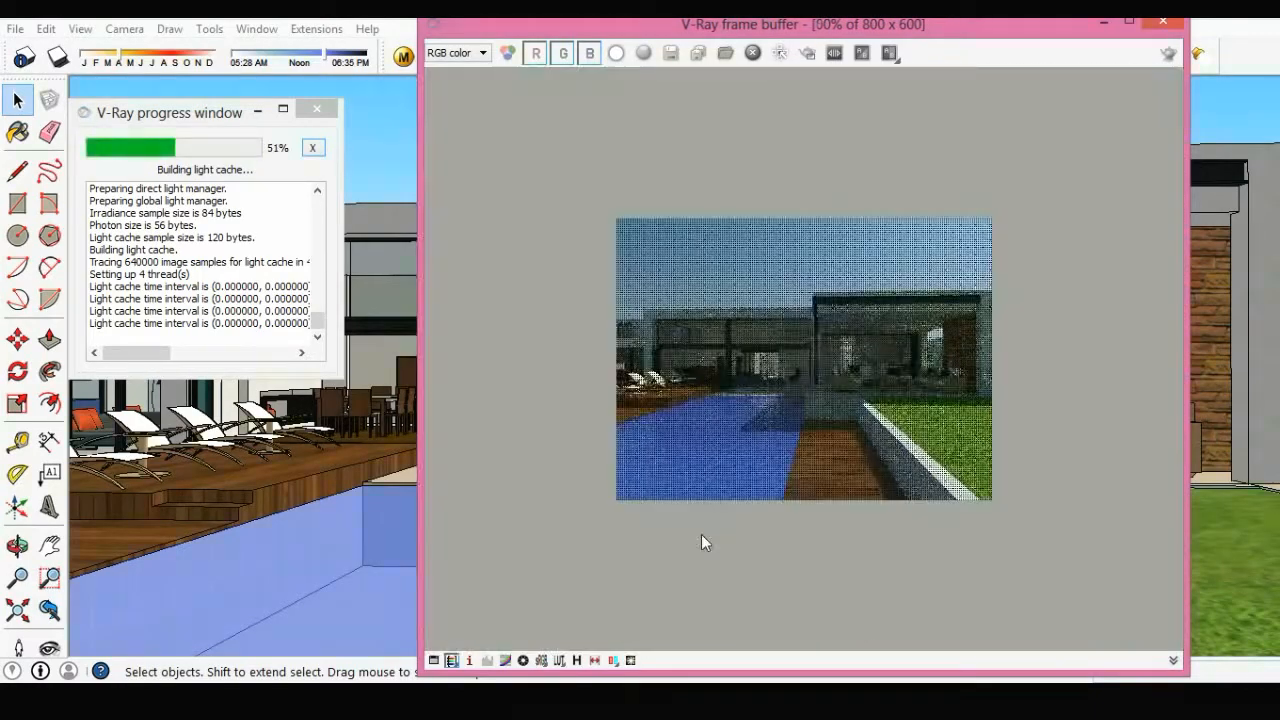
pyautogui.scroll(1, 701, 540)
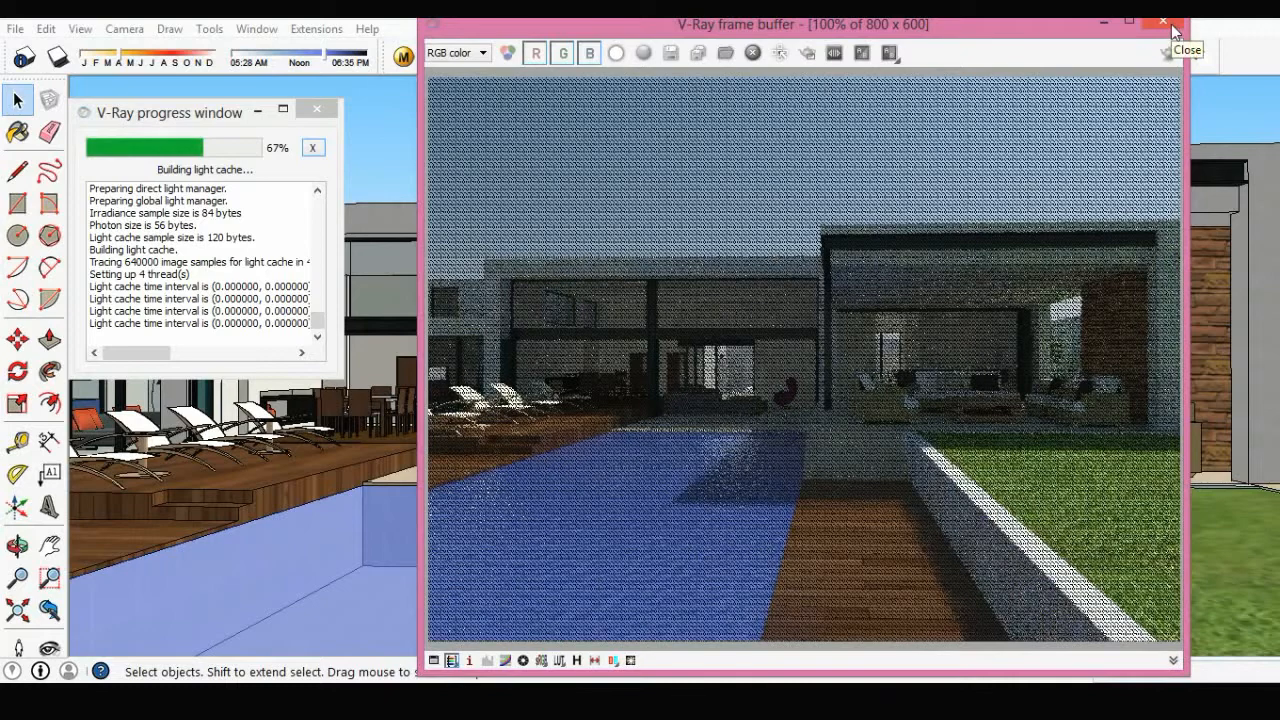
pyautogui.click(1163, 22)
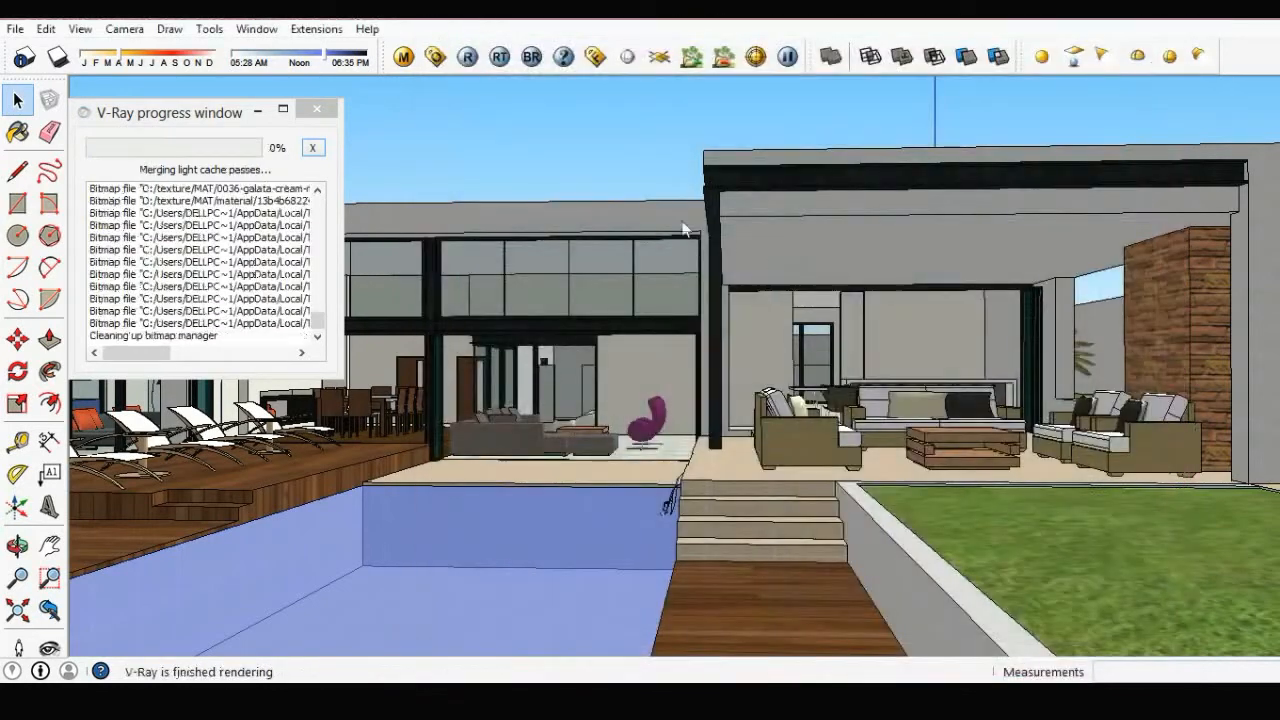
pyautogui.click(316, 108)
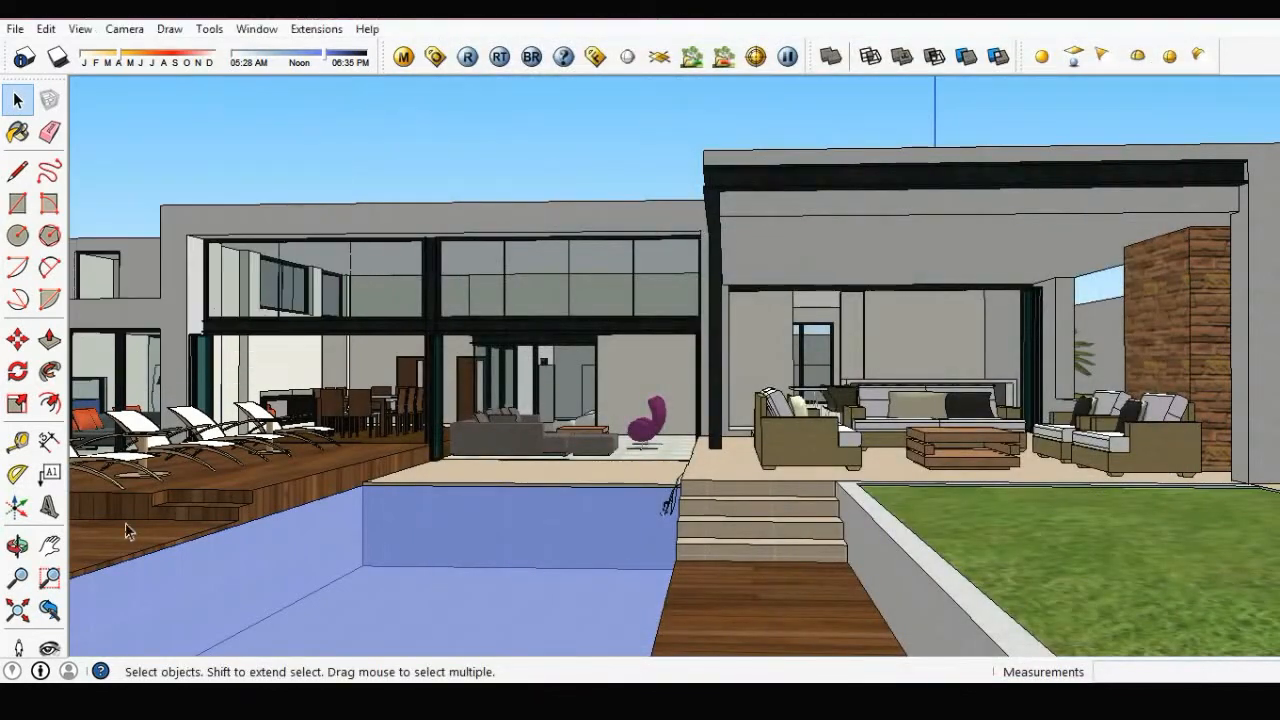
# - Compose a wider poolside camera view showing the full house facade, loungers and lounge, and exit the Zoom tool
pyautogui.click(29, 580)
pyautogui.moveTo(540, 290); pyautogui.dragTo(568, 394)
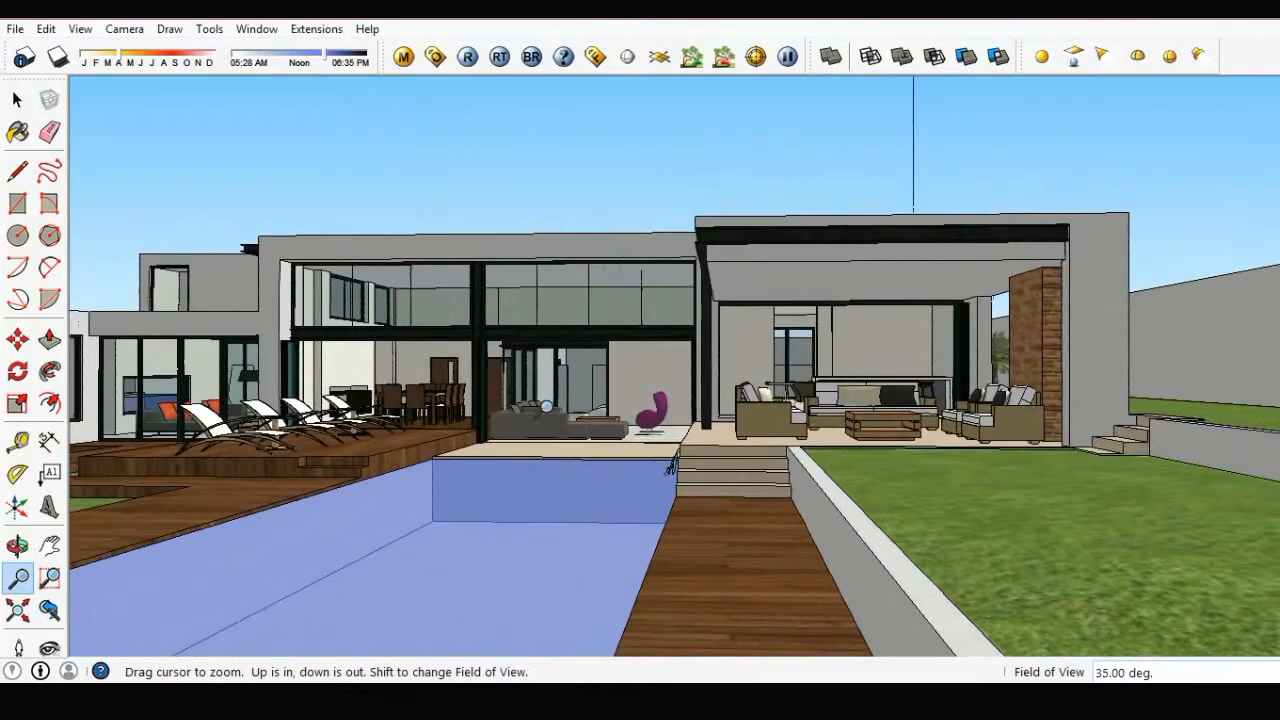
pyautogui.press('o')
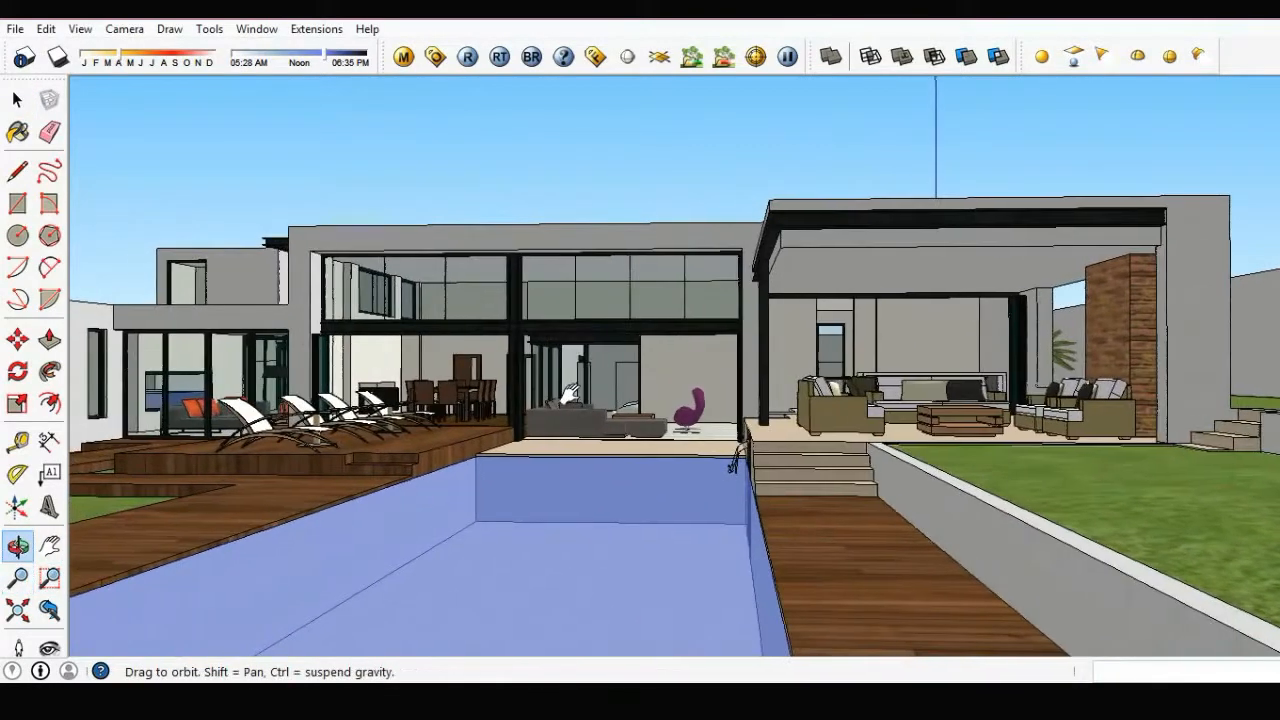
pyautogui.press('z')
pyautogui.click(596, 56)
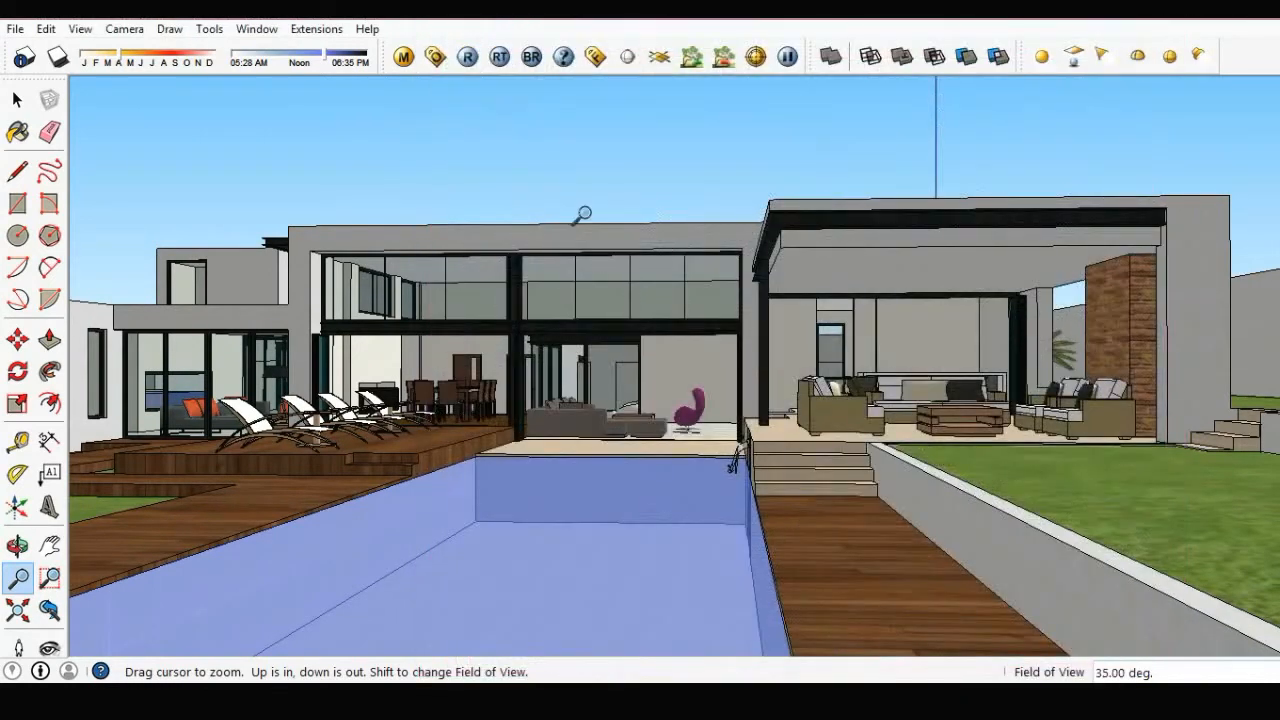
pyautogui.rightClick(609, 166)
pyautogui.click(645, 179)
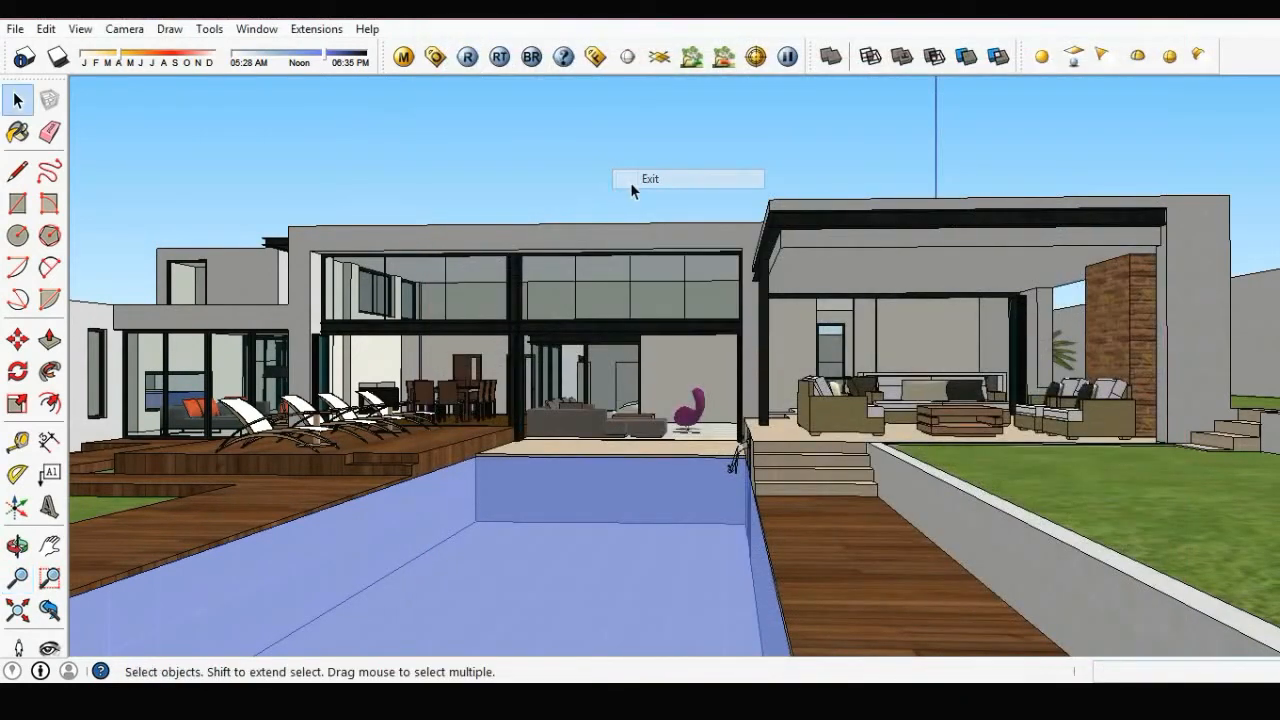
# - Save the current camera view as a new scene and close the Scenes window
pyautogui.click(257, 29)
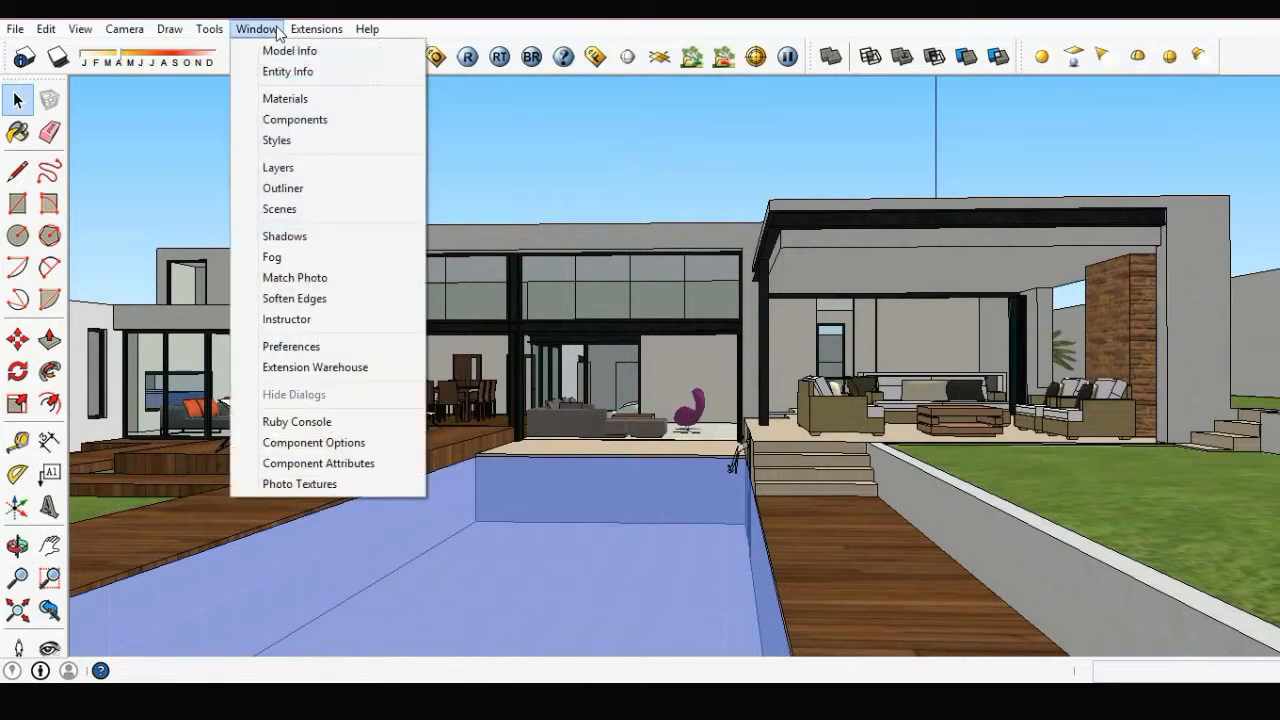
pyautogui.click(287, 210)
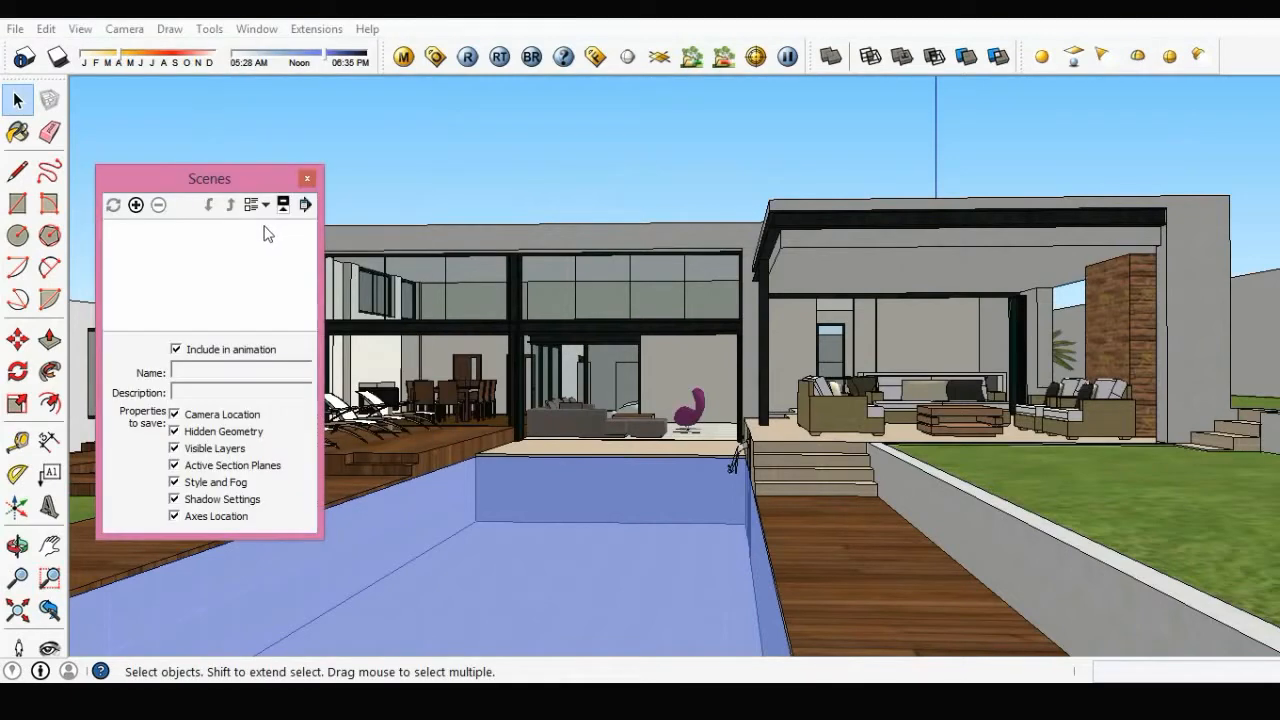
pyautogui.click(136, 205)
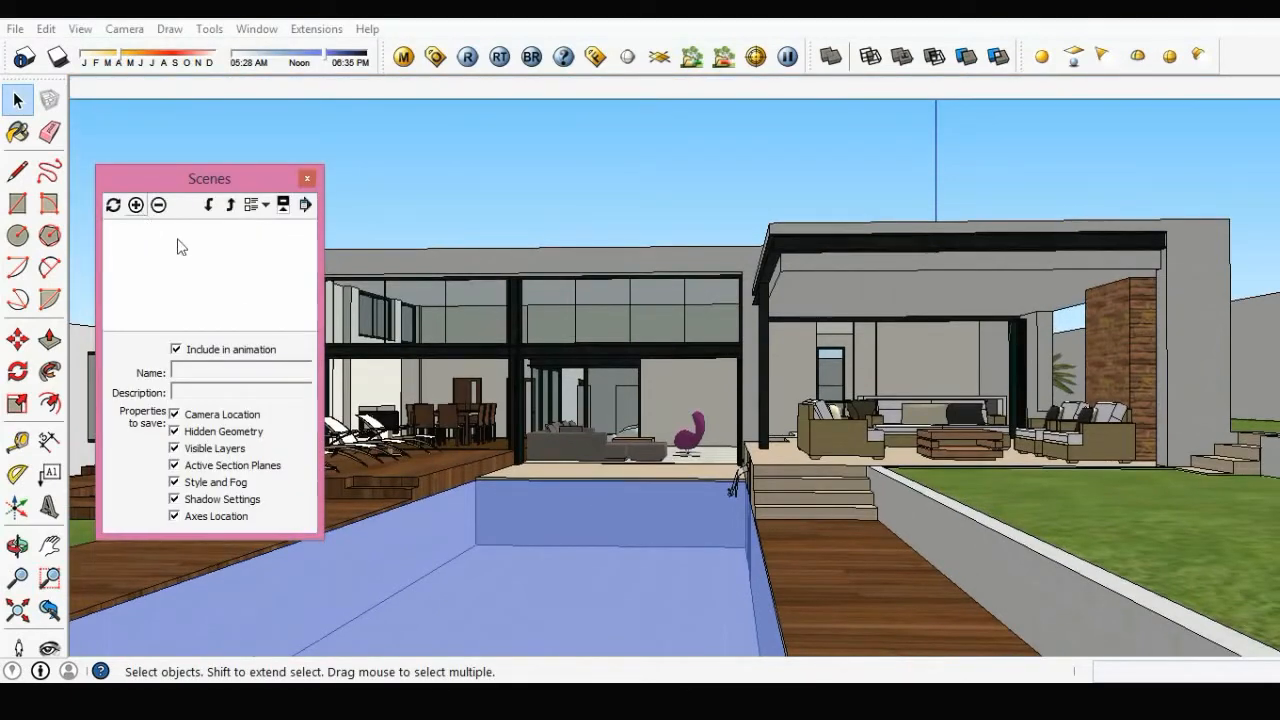
pyautogui.click(307, 179)
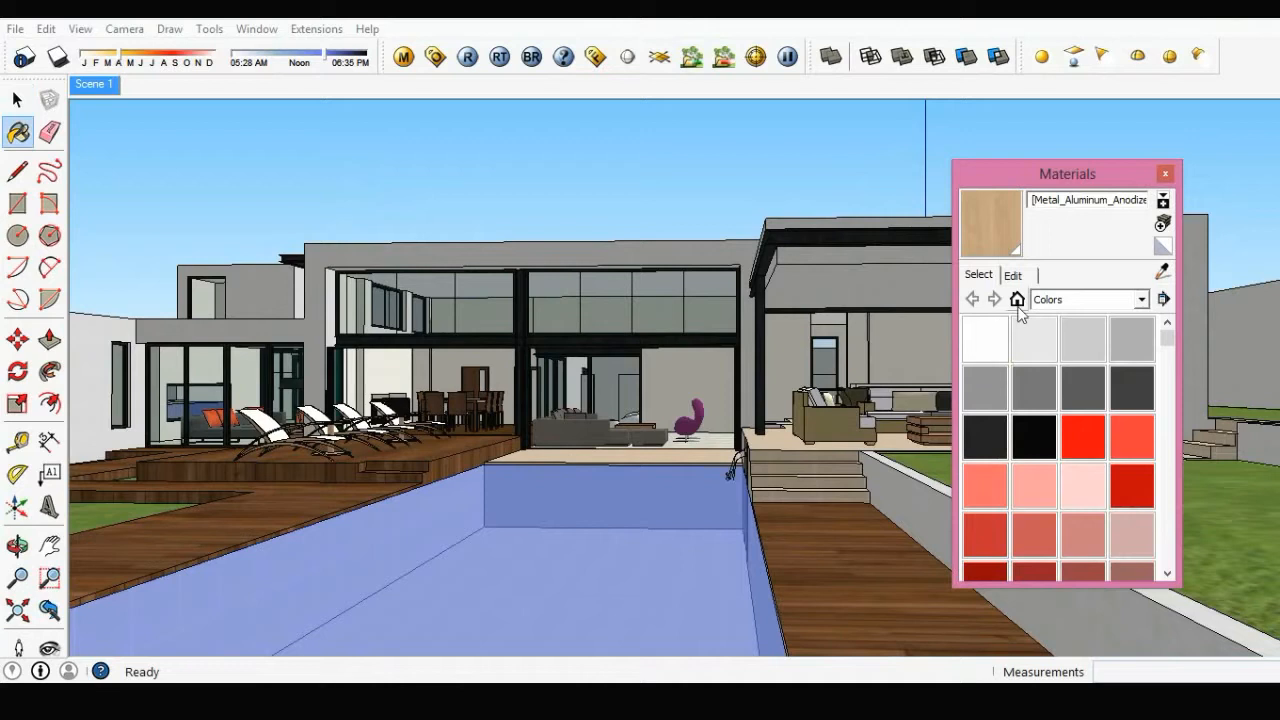
# - Sample the Water_Pool_Light material from the pool and preview it in the V-Ray material editor
pyautogui.click(1162, 272)
pyautogui.click(686, 523)
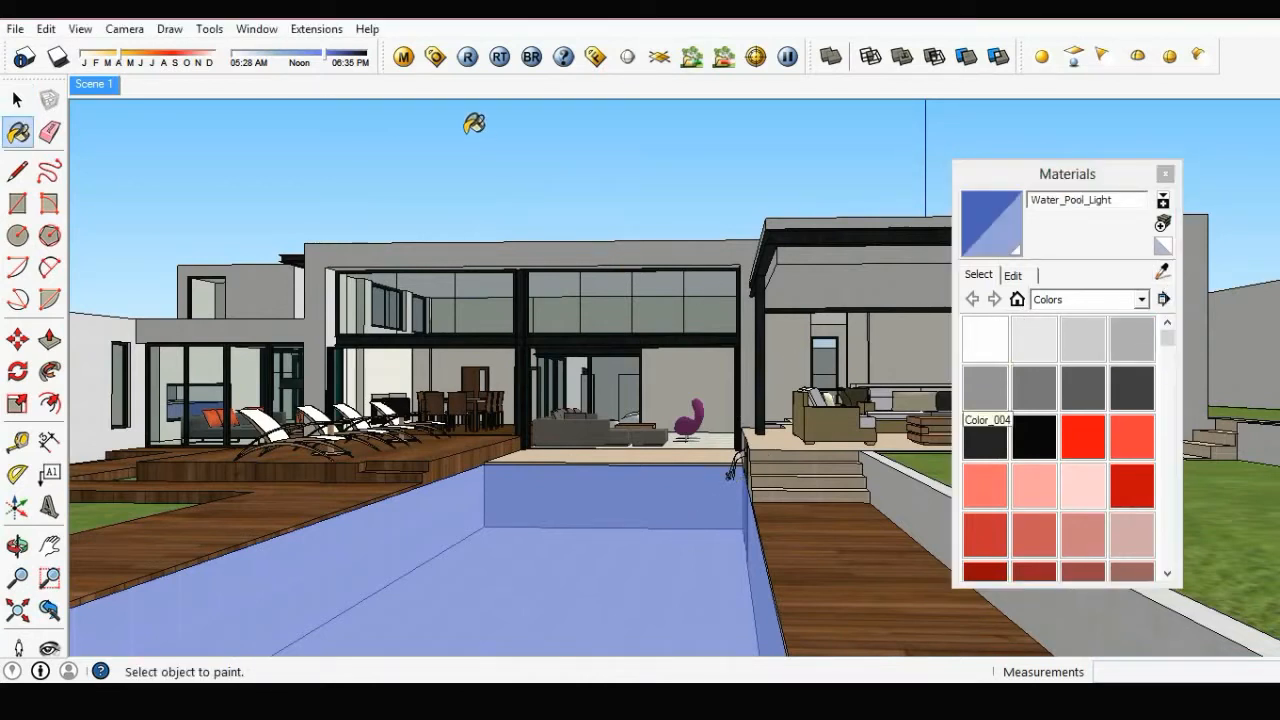
pyautogui.click(406, 62)
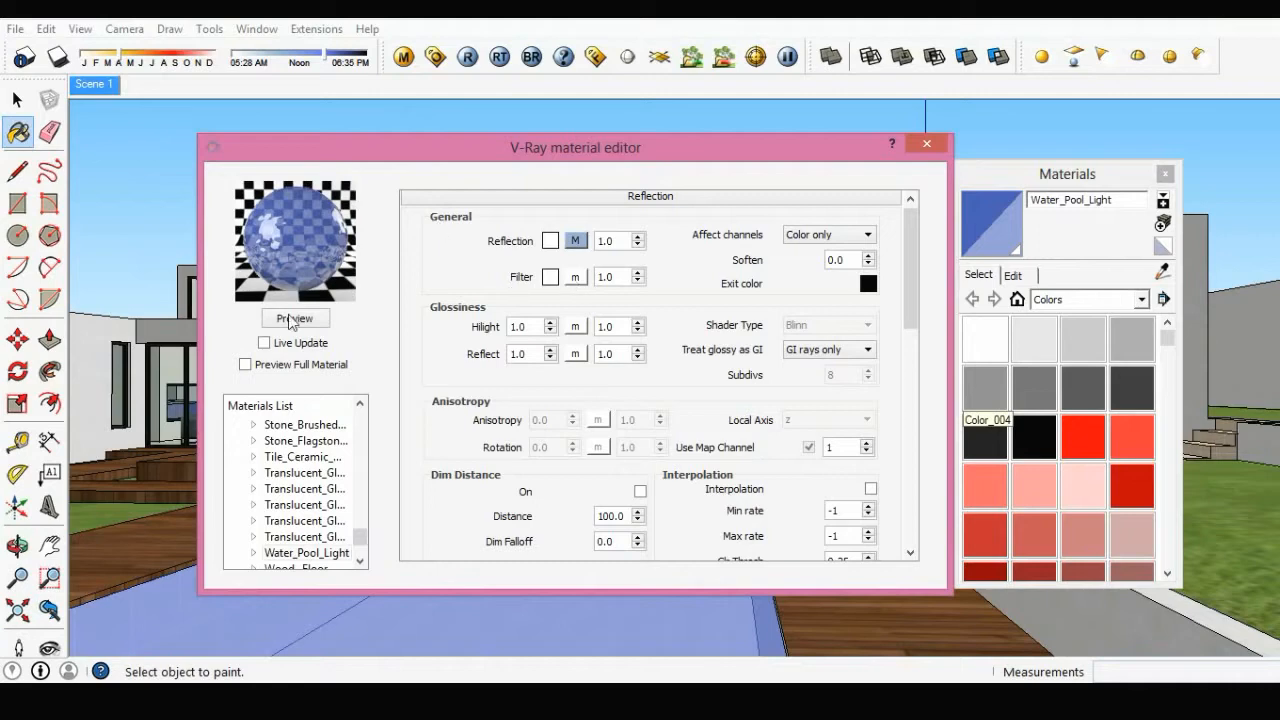
# - Set the pool water's diffuse transparency to a lighter grey
pyautogui.moveTo(910, 318); pyautogui.dragTo(900, 401)
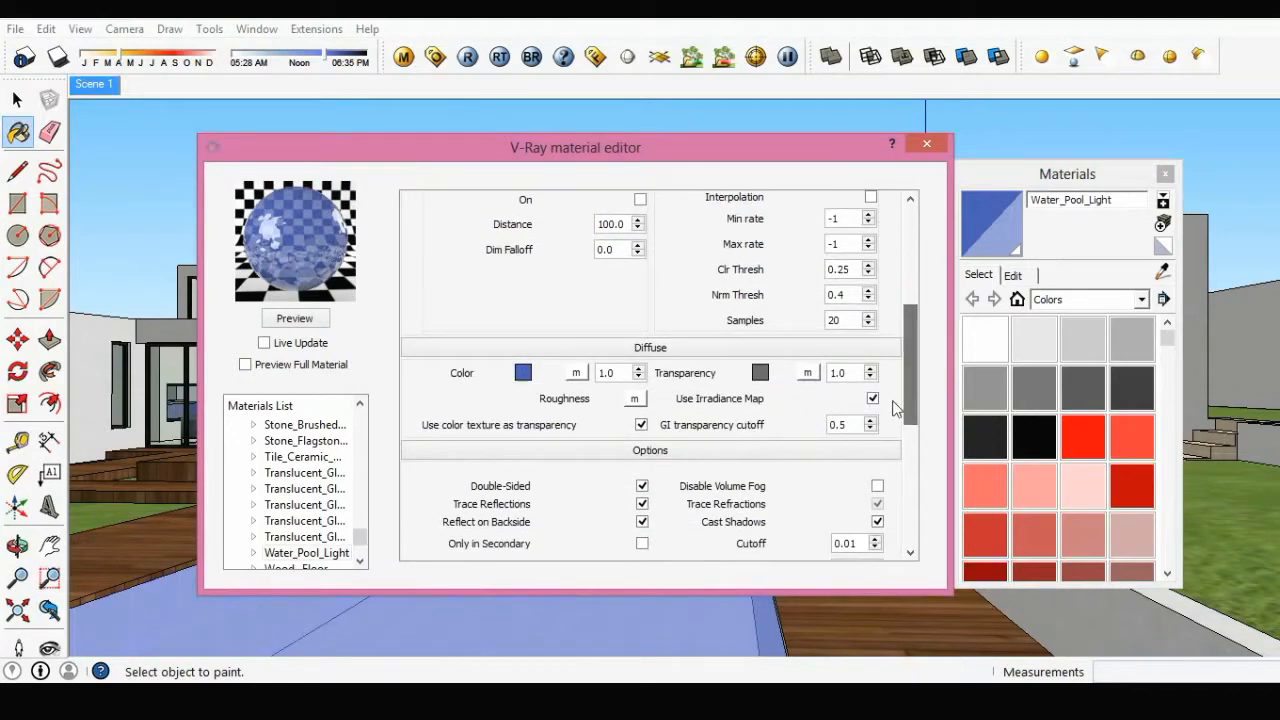
pyautogui.click(759, 373)
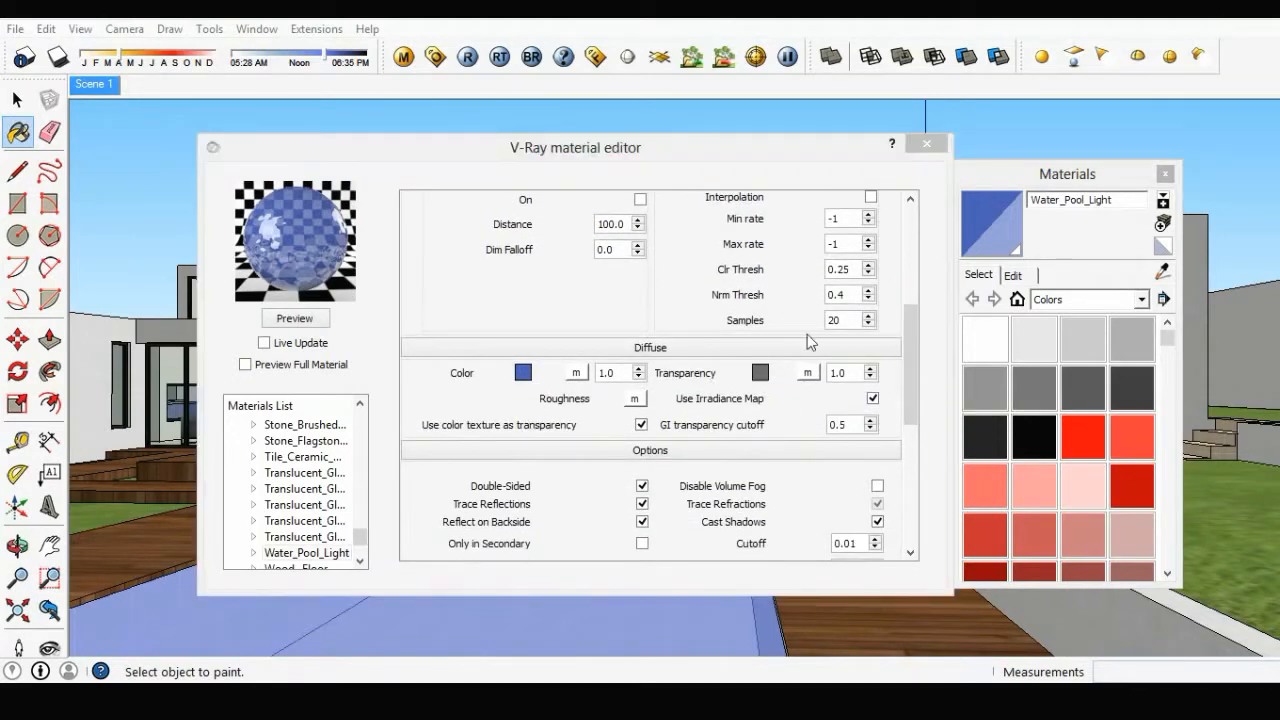
pyautogui.moveTo(797, 266)
pyautogui.mouseDown()
pyautogui.moveTo(788, 251)
pyautogui.moveTo(792, 280)
pyautogui.mouseUp()
pyautogui.click(683, 517)
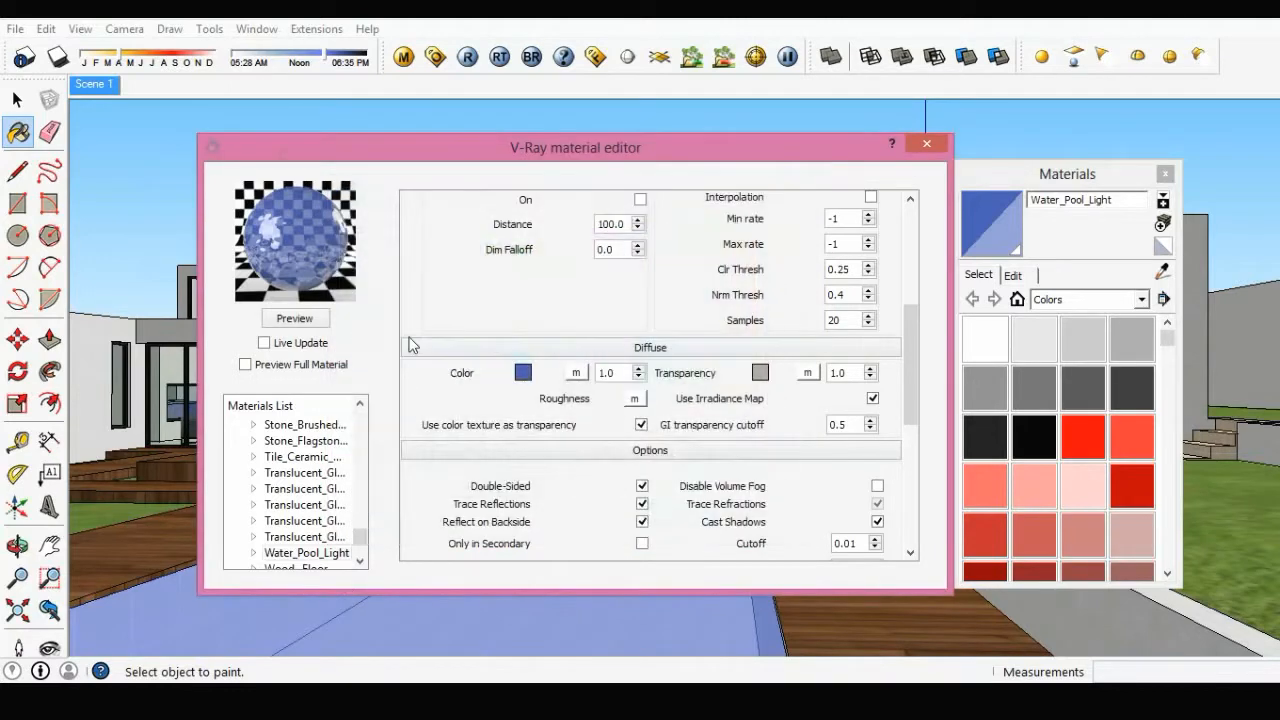
pyautogui.click(523, 372)
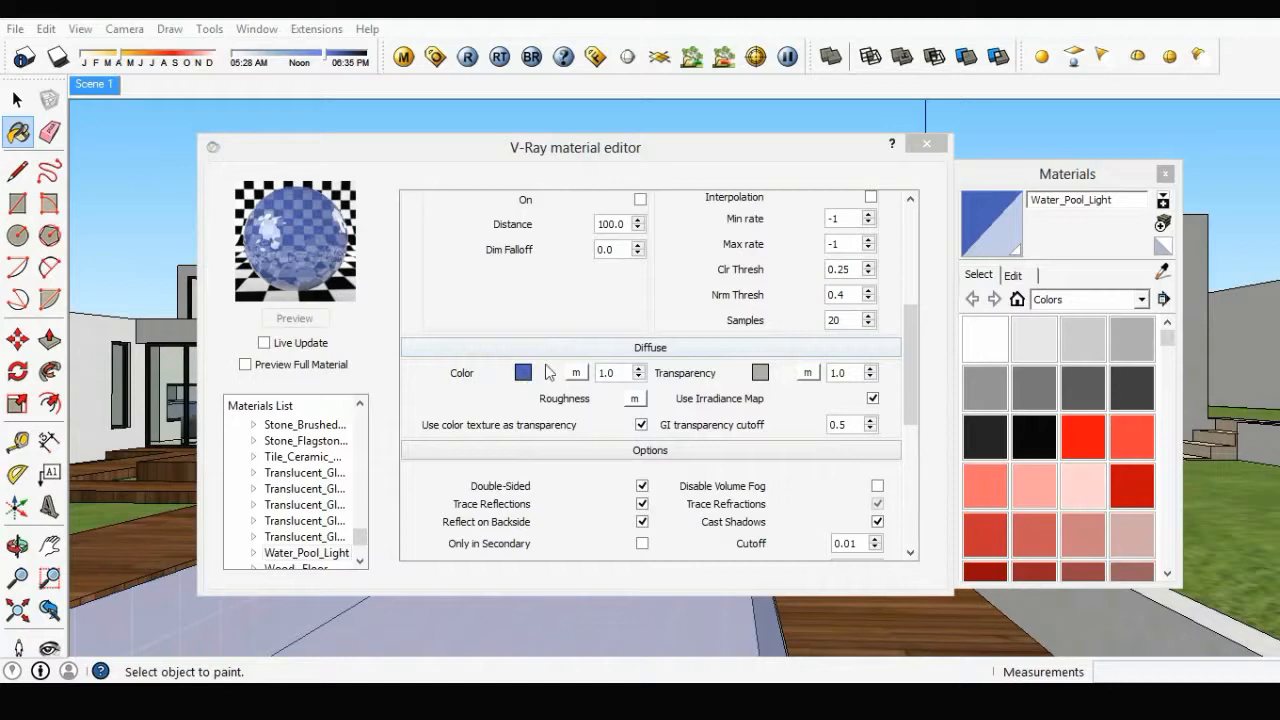
pyautogui.click(517, 356)
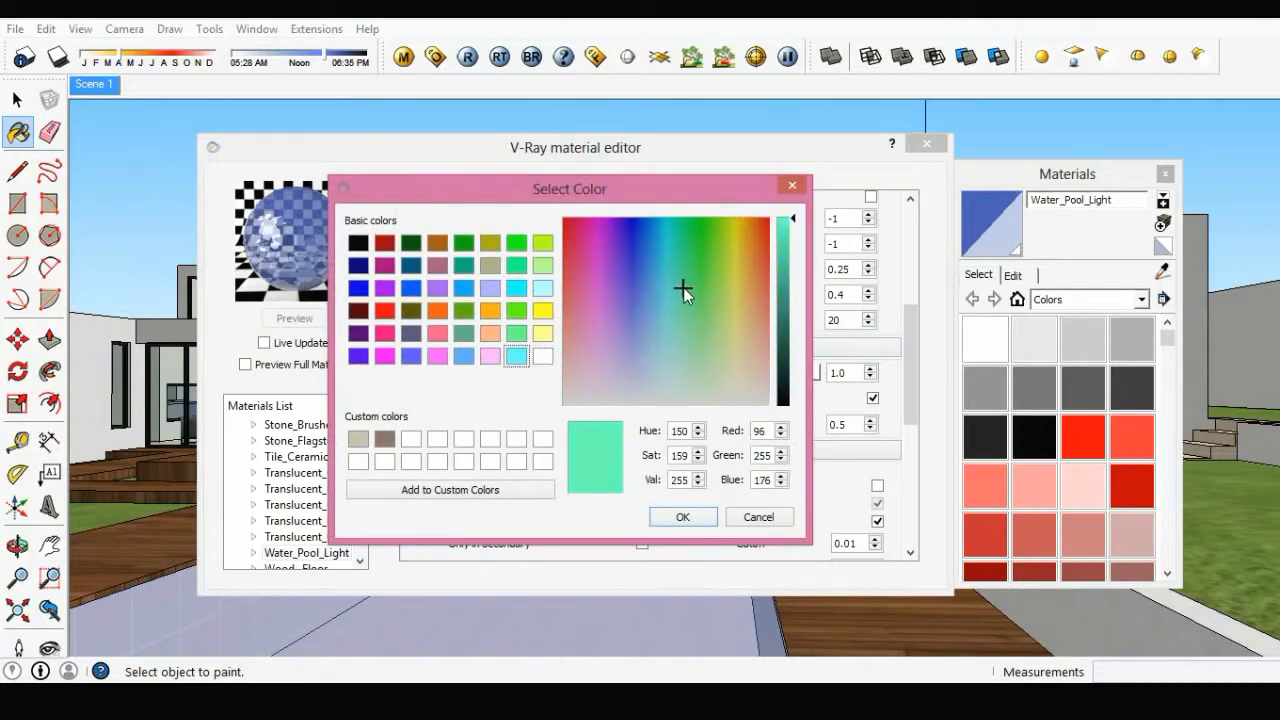
pyautogui.moveTo(667, 277); pyautogui.dragTo(656, 309)
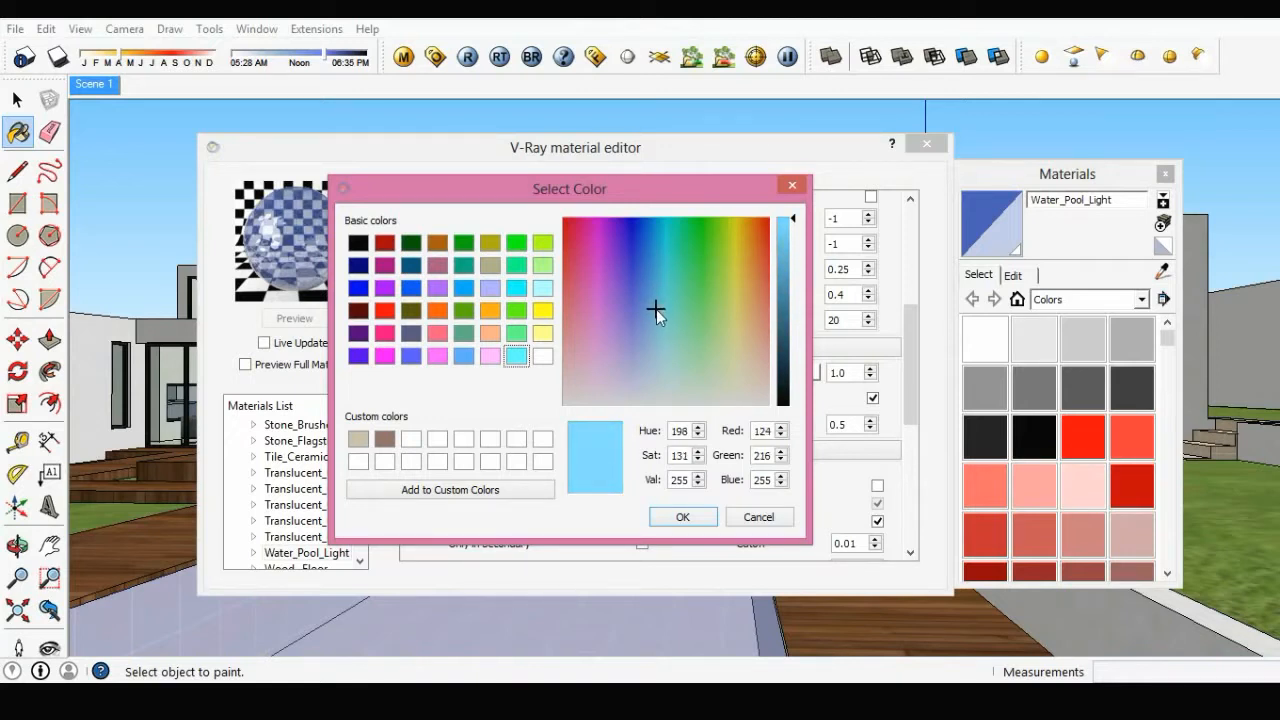
pyautogui.click(792, 185)
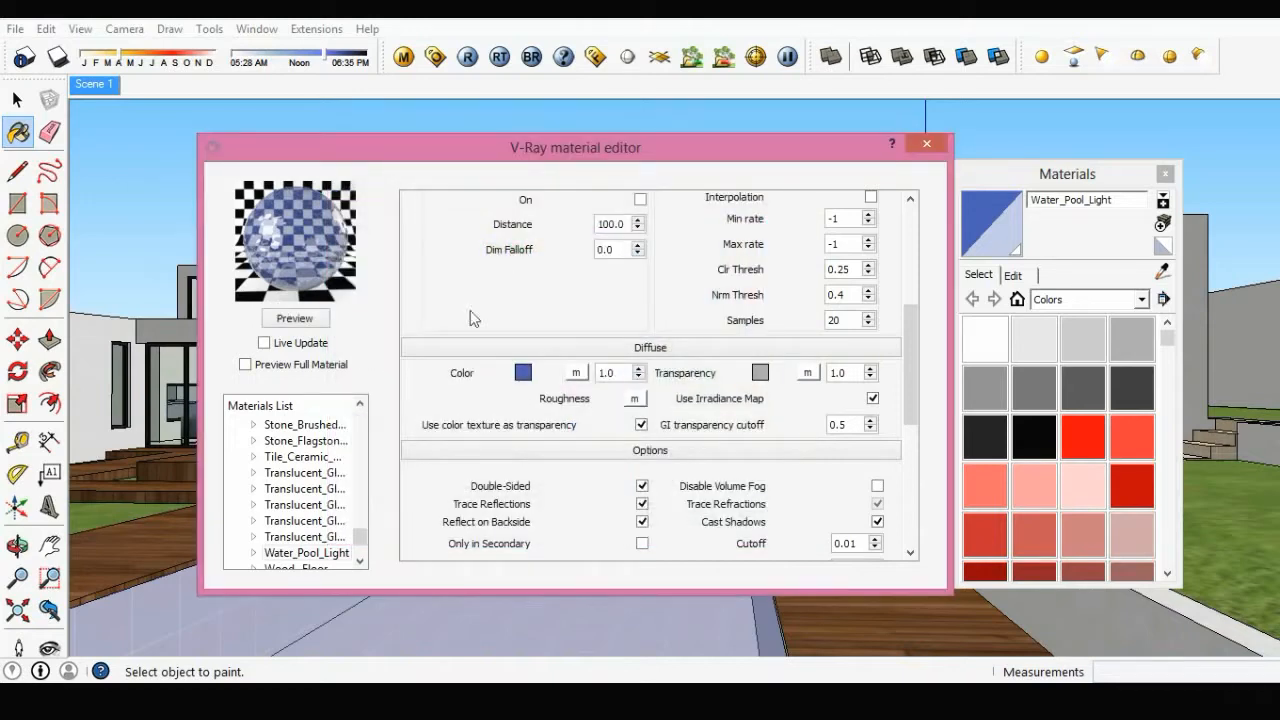
# - Close the V-Ray material editor and the Materials window, and bring up the last V-Ray render
pyautogui.click(926, 145)
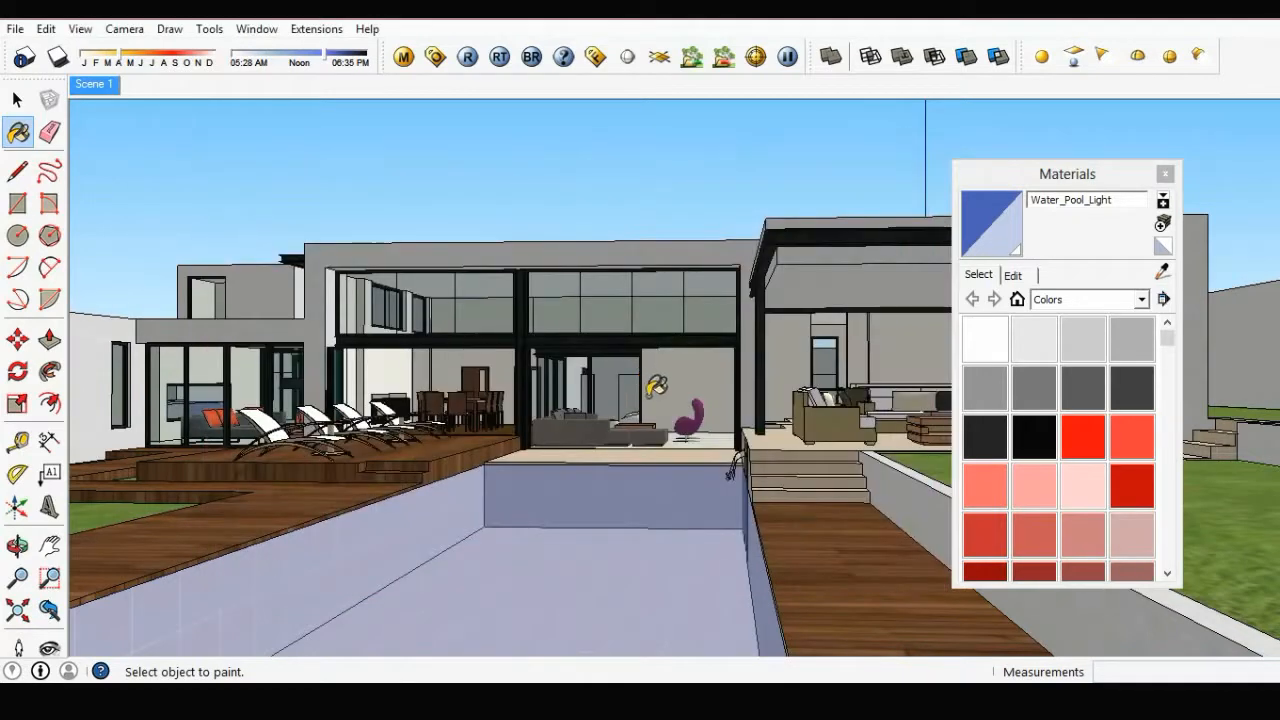
pyautogui.press('space')
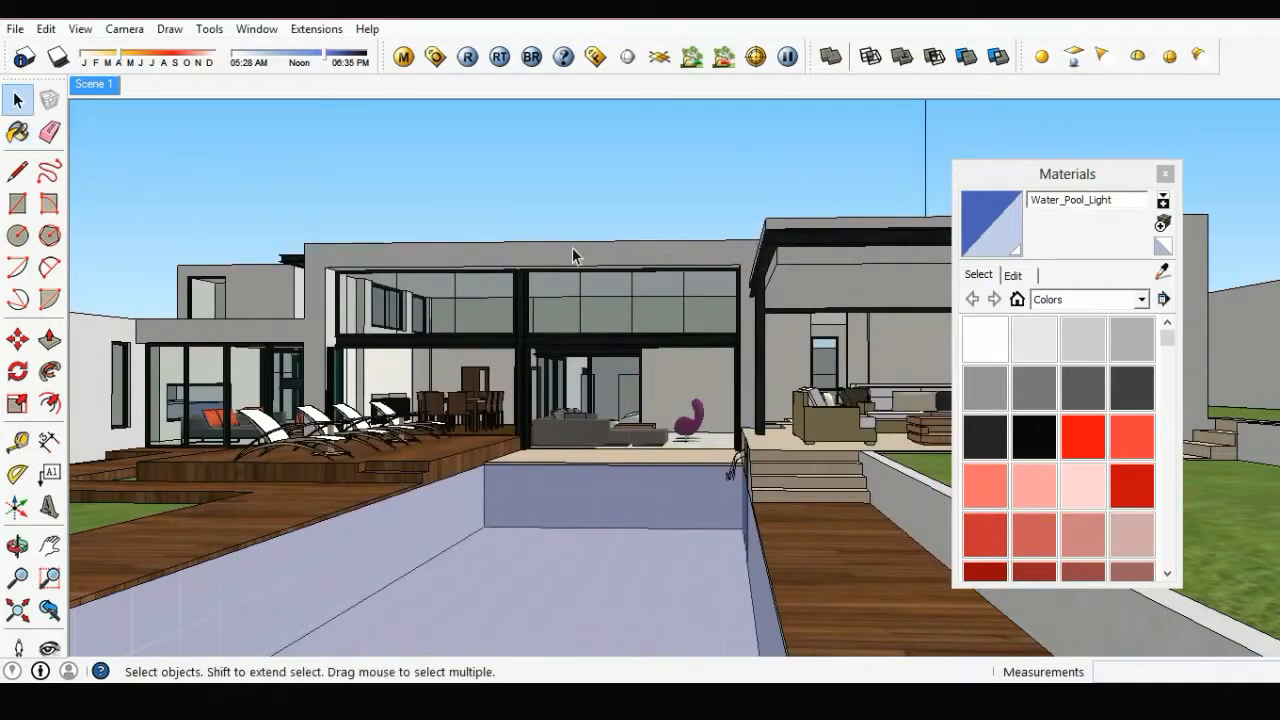
pyautogui.click(1165, 174)
pyautogui.moveTo(636, 376); pyautogui.dragTo(630, 340, button='middle')
pyautogui.click(595, 56)
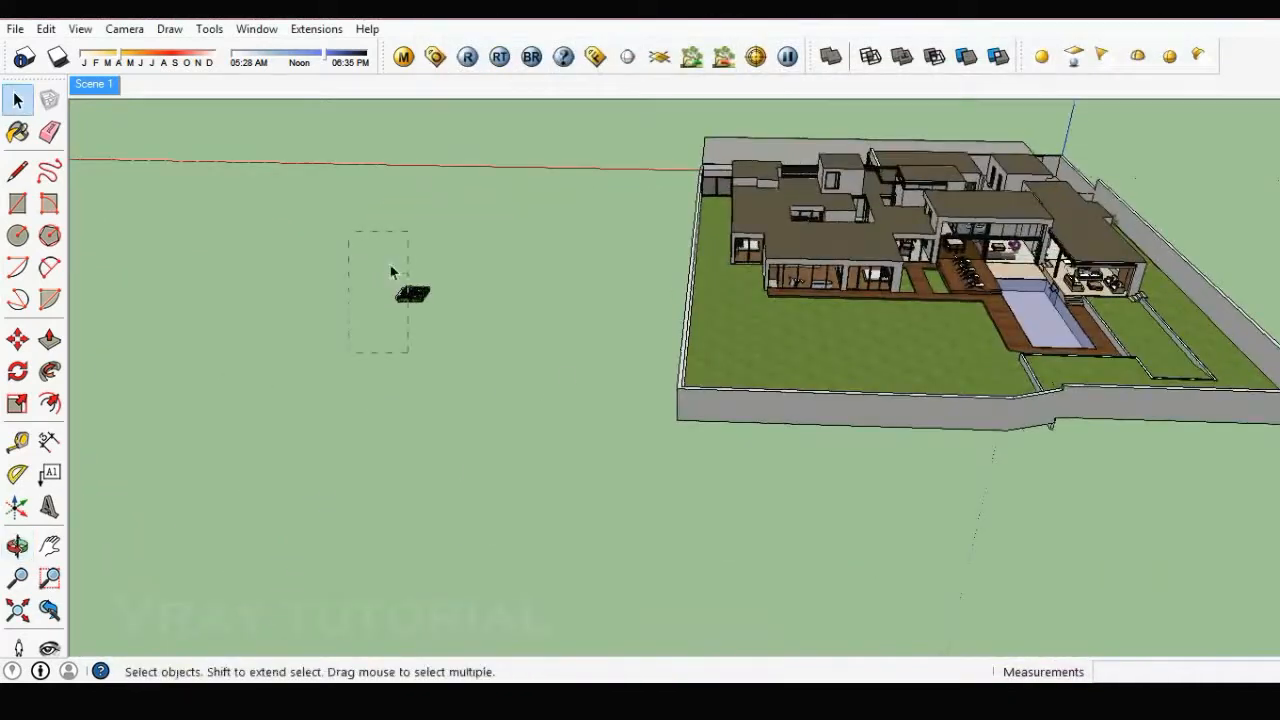
# - Move the grass patch from outside the plot onto the raised lawn beside the lounge's pool steps
pyautogui.moveTo(391, 272); pyautogui.dragTo(348, 231)
pyautogui.scroll(2, 400, 272)
pyautogui.keyDown('shift'); pyautogui.moveTo(410, 305); pyautogui.dragTo(391, 315, button='middle'); pyautogui.keyUp('shift')
pyautogui.press('m')
pyautogui.click(398, 313)
pyautogui.click(953, 354)
pyautogui.keyDown('shift'); pyautogui.moveTo(650, 360); pyautogui.dragTo(552, 365, button='middle'); pyautogui.keyUp('shift')
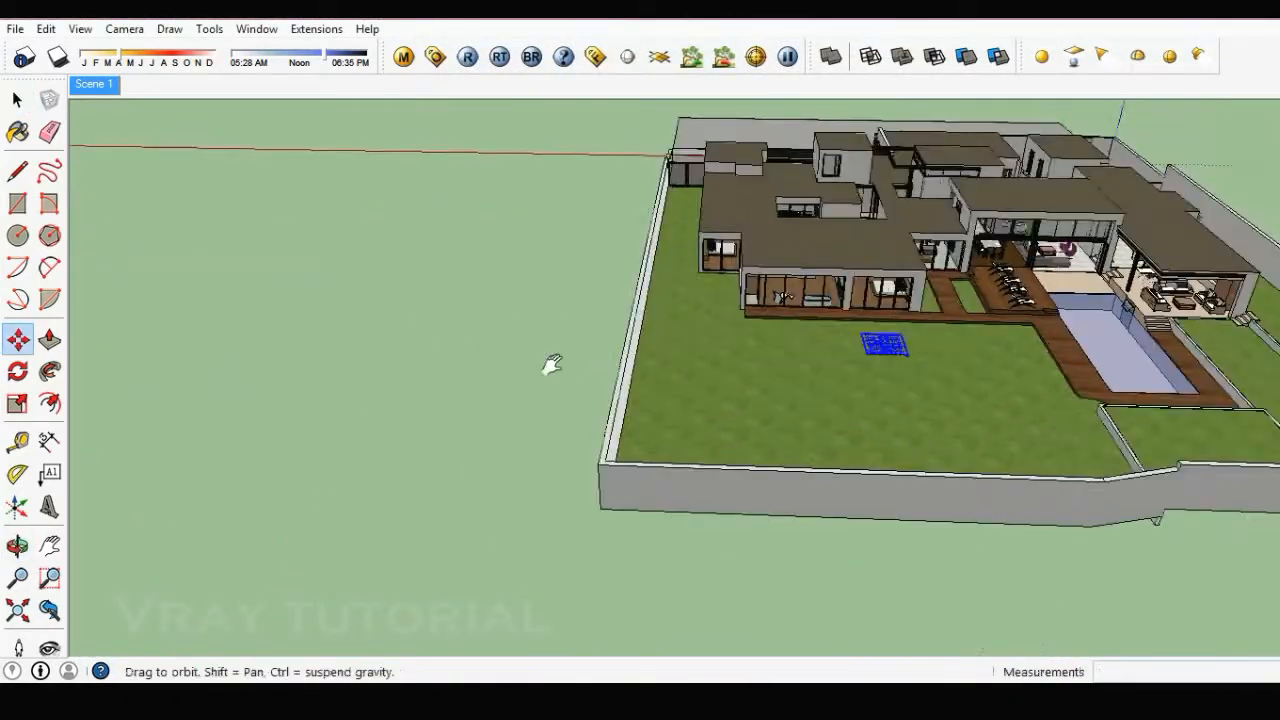
pyautogui.scroll(8, 893, 352)
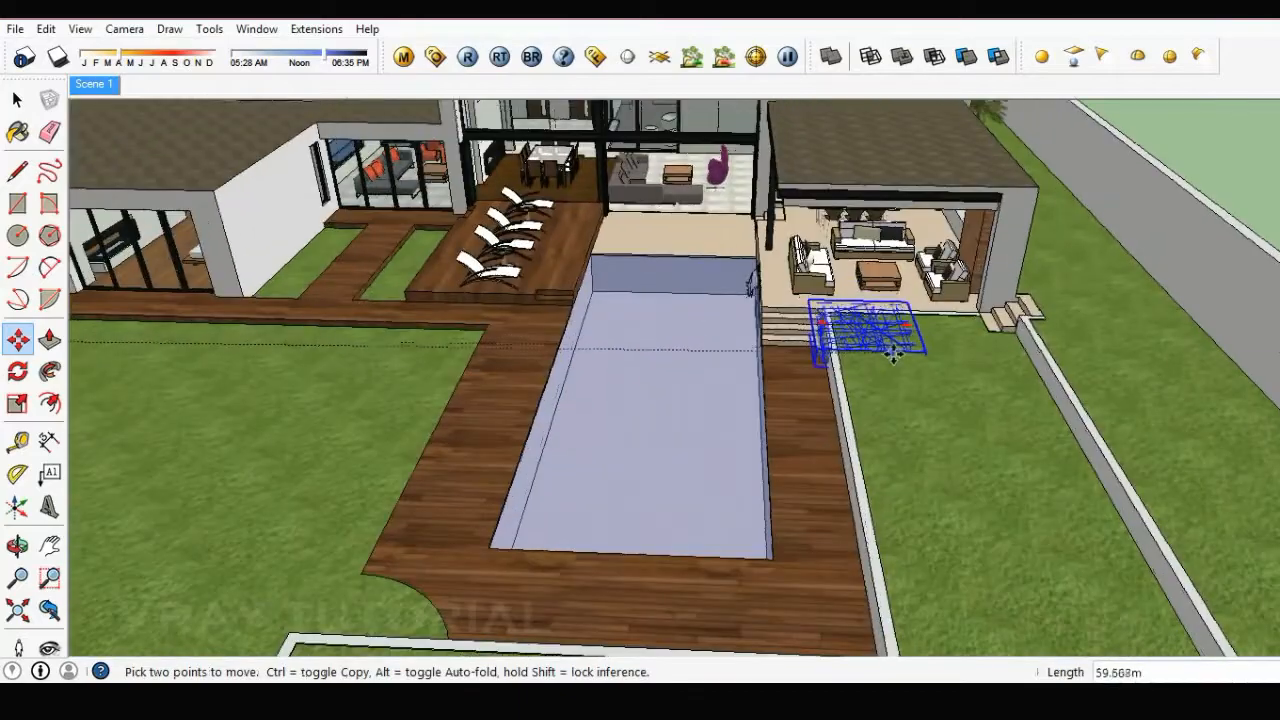
pyautogui.scroll(7, 891, 328)
# - Adjust the grass patch's height so the blades rise from the lawn surface
pyautogui.moveTo(891, 326); pyautogui.dragTo(790, 220, button='middle')
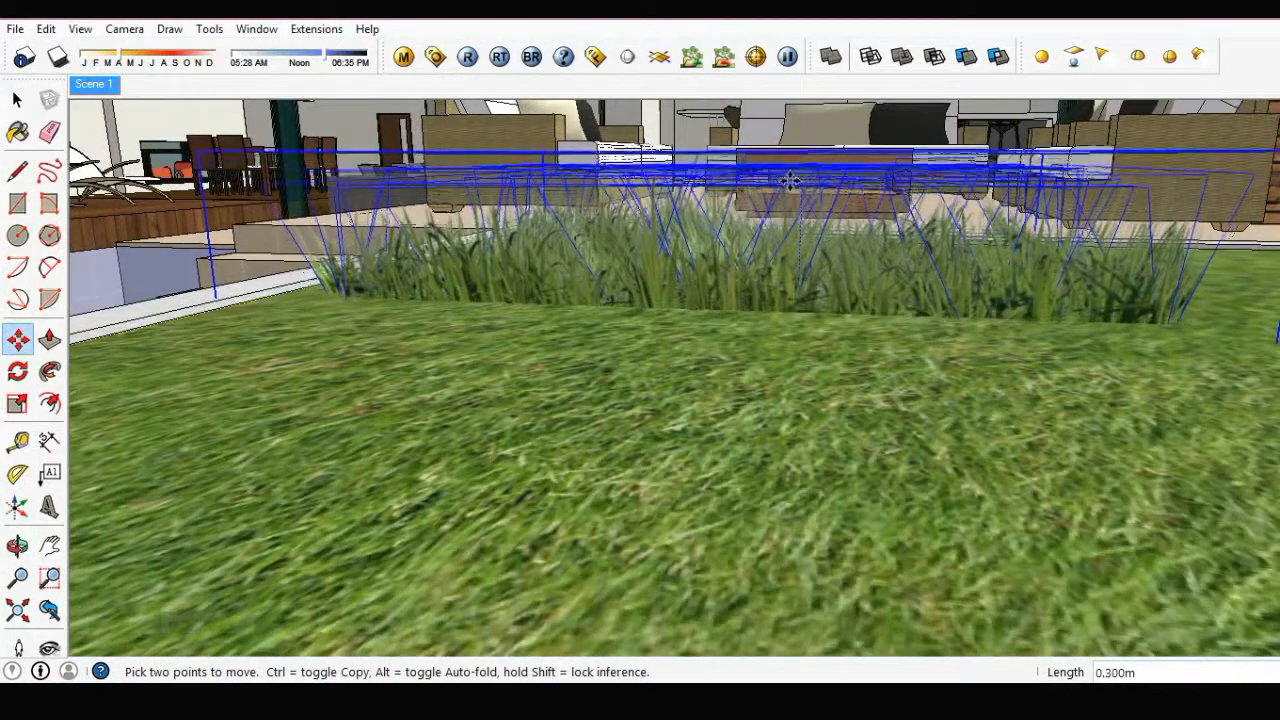
pyautogui.click(801, 272)
pyautogui.press('space')
pyautogui.scroll(3, 808, 305)
pyautogui.moveTo(809, 306); pyautogui.dragTo(815, 288, button='middle')
pyautogui.click(808, 254)
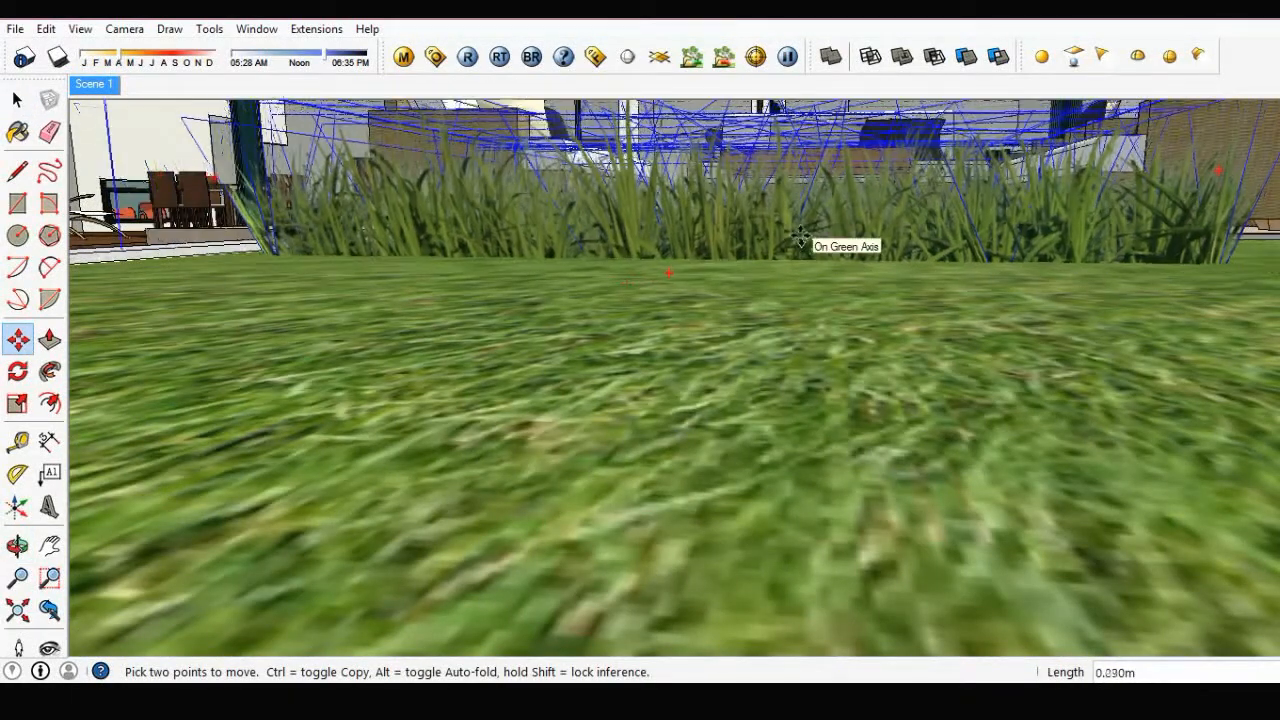
pyautogui.press('space')
# - Shift the grass patch about 0.39 m to fit it into the lawn corner beside the steps
pyautogui.moveTo(790, 266); pyautogui.dragTo(856, 364, button='middle')
pyautogui.scroll(-3, 737, 314)
pyautogui.scroll(1, 746, 390)
pyautogui.click(808, 316)
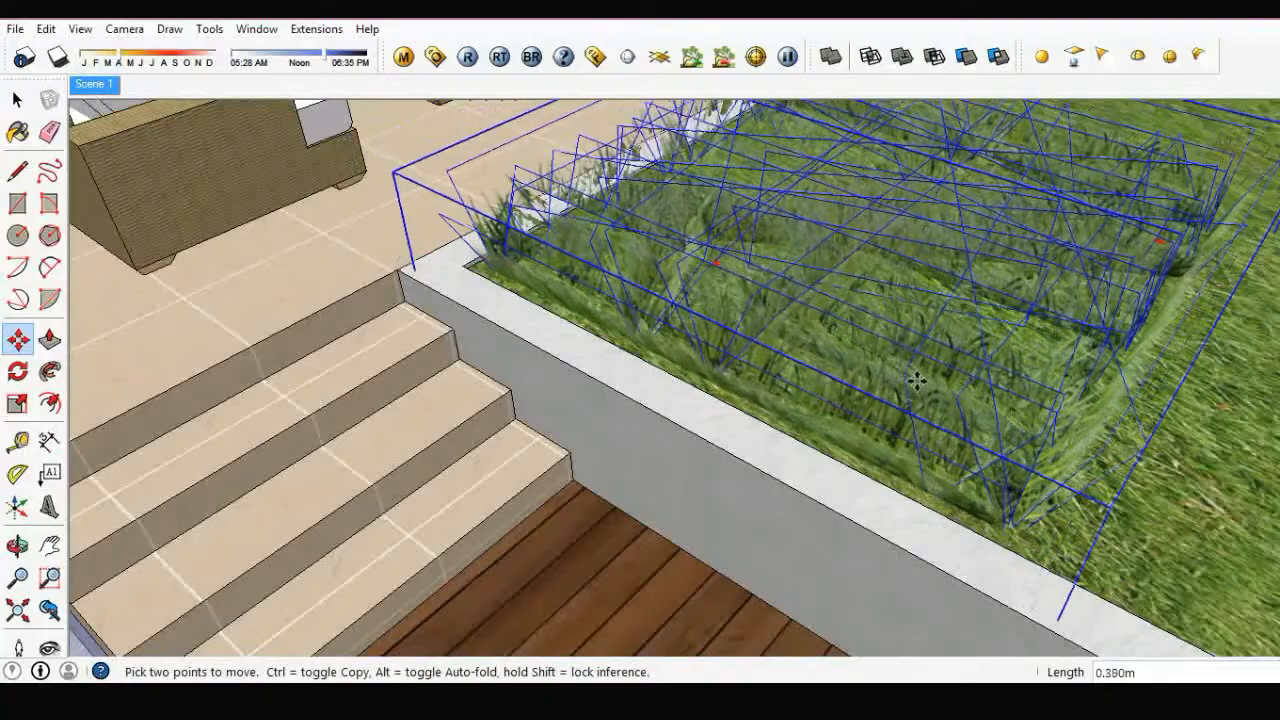
pyautogui.click(919, 386)
pyautogui.scroll(-1, 919, 386)
pyautogui.press('space')
# - Array the grass patch copy x5 along the poolside retaining wall and check the last render
pyautogui.moveTo(919, 386); pyautogui.dragTo(590, 405, button='middle')
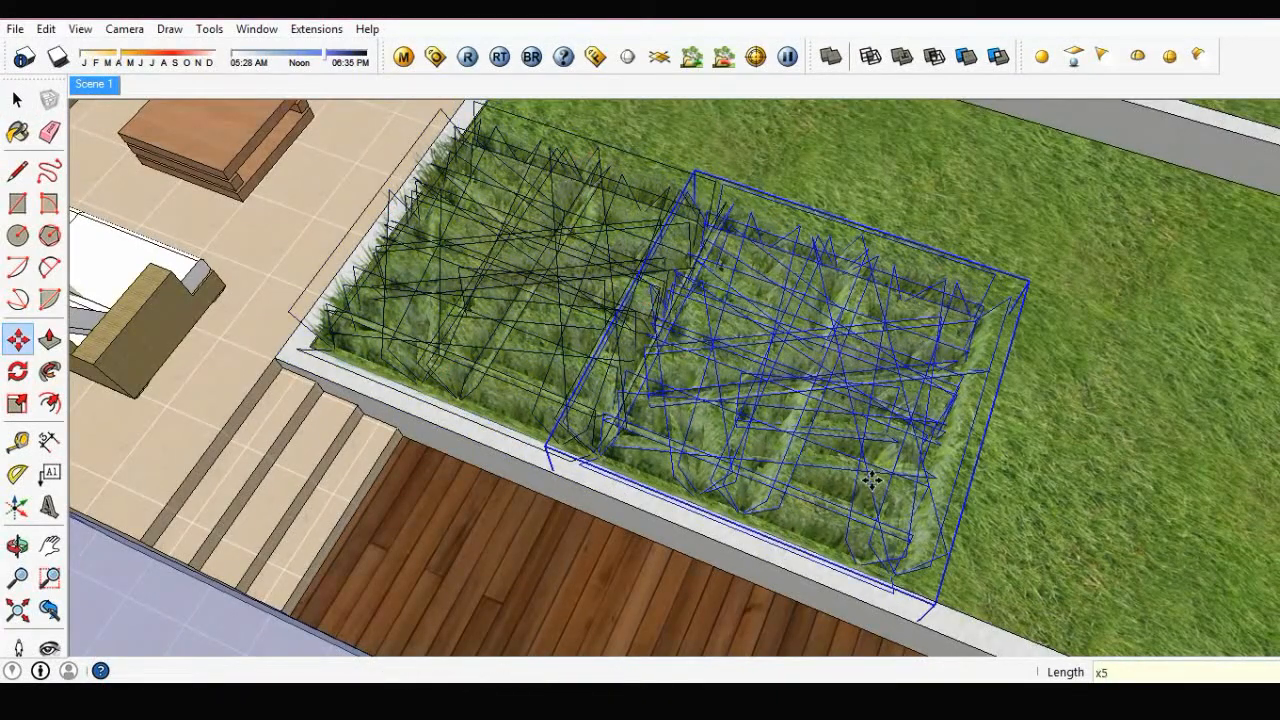
pyautogui.press('Return')
pyautogui.press('space')
pyautogui.scroll(-2, 723, 420)
pyautogui.moveTo(700, 414); pyautogui.dragTo(620, 408, button='middle')
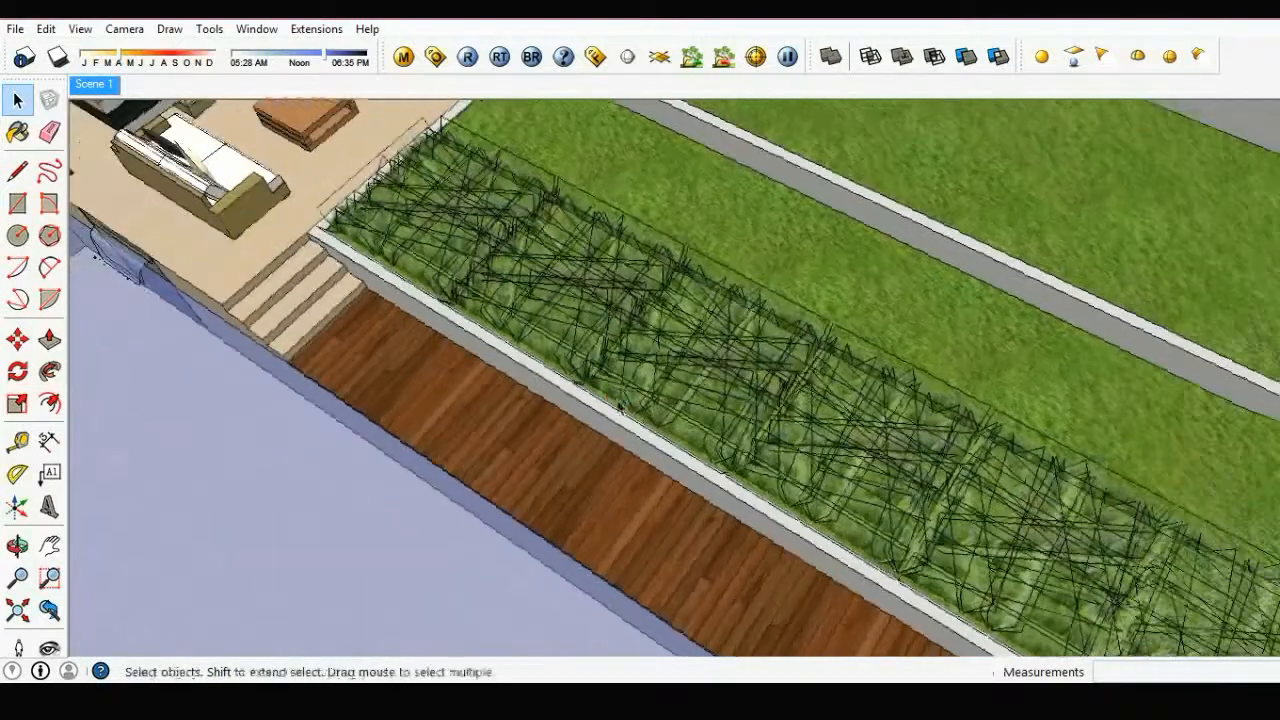
pyautogui.click(597, 57)
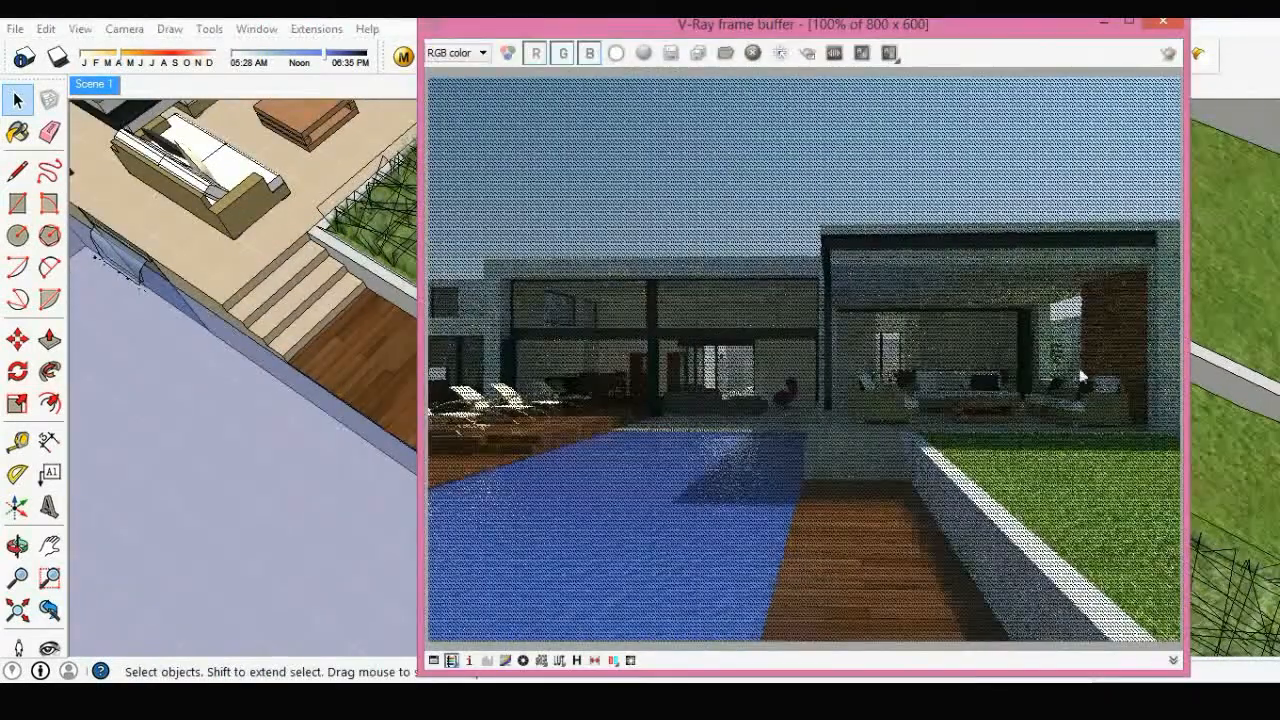
pyautogui.click(1163, 24)
# - Copy the whole row of grass patches about 1.96 m across the raised lawn and check the last render
pyautogui.moveTo(950, 392); pyautogui.dragTo(648, 445, button='middle')
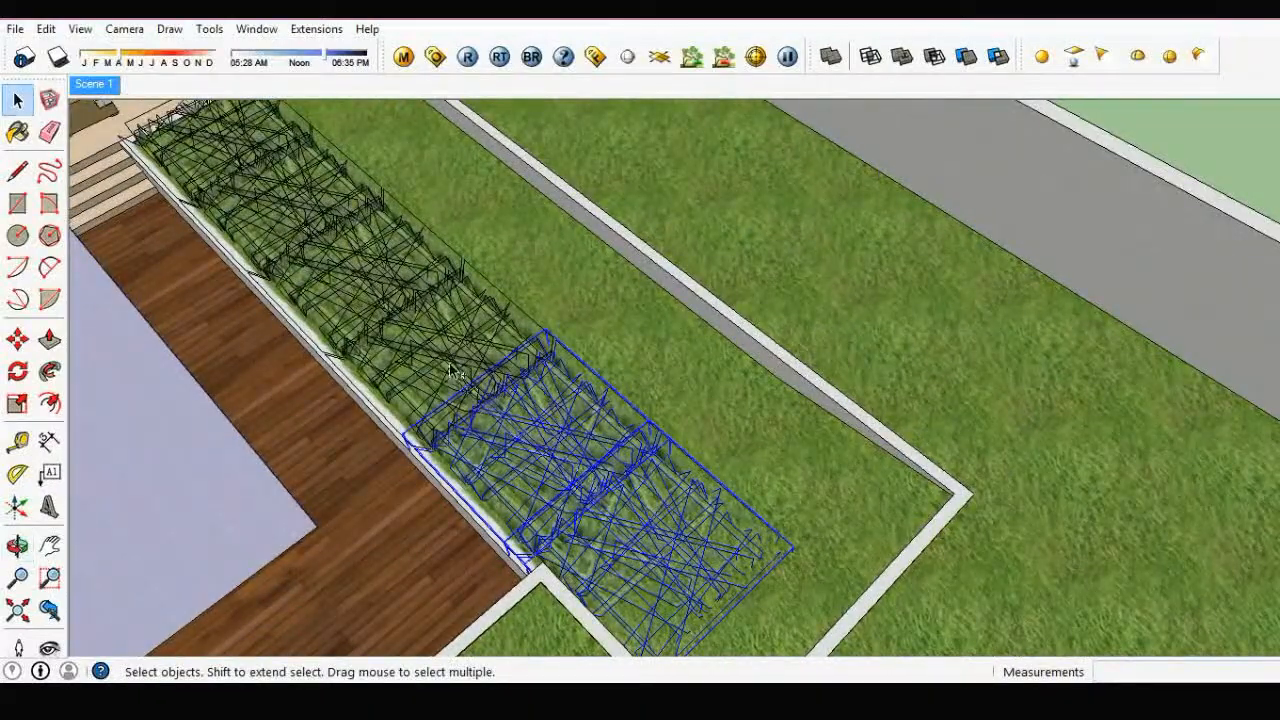
pyautogui.keyDown('shift'); pyautogui.moveTo(414, 331); pyautogui.dragTo(470, 433, button='middle'); pyautogui.keyUp('shift')
pyautogui.press('m')
pyautogui.click(448, 408)
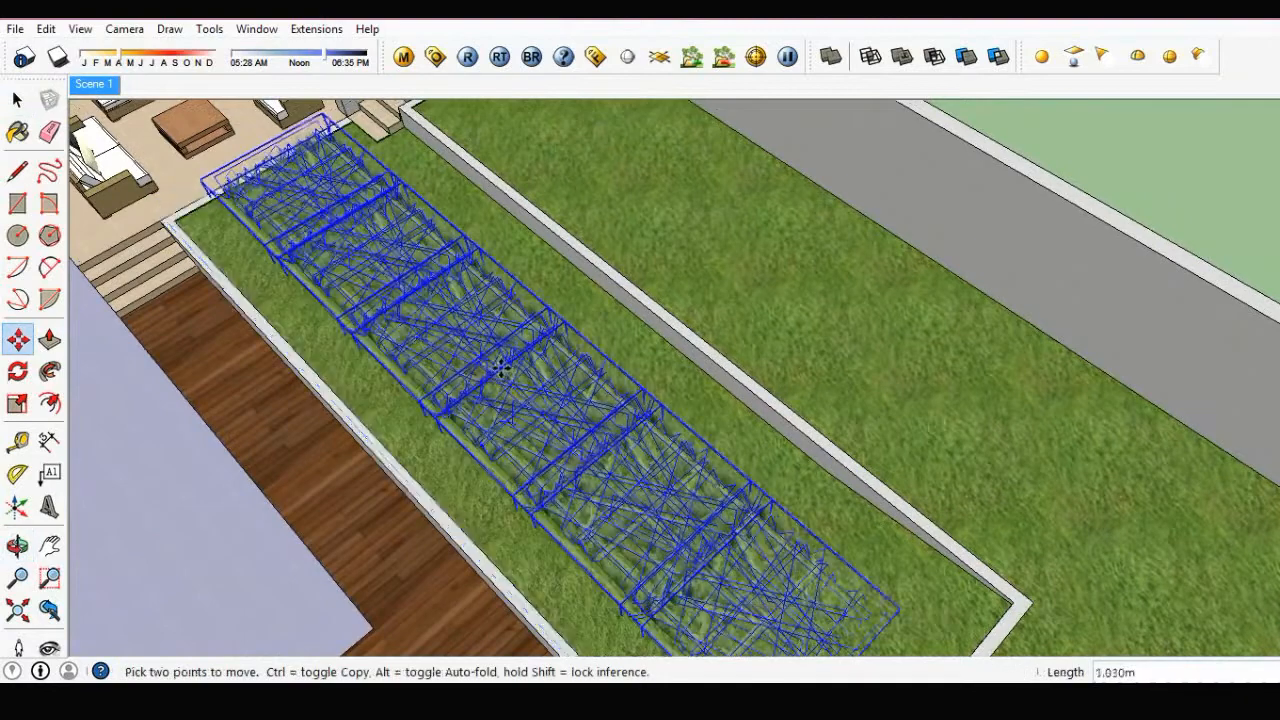
pyautogui.press('ctrl')
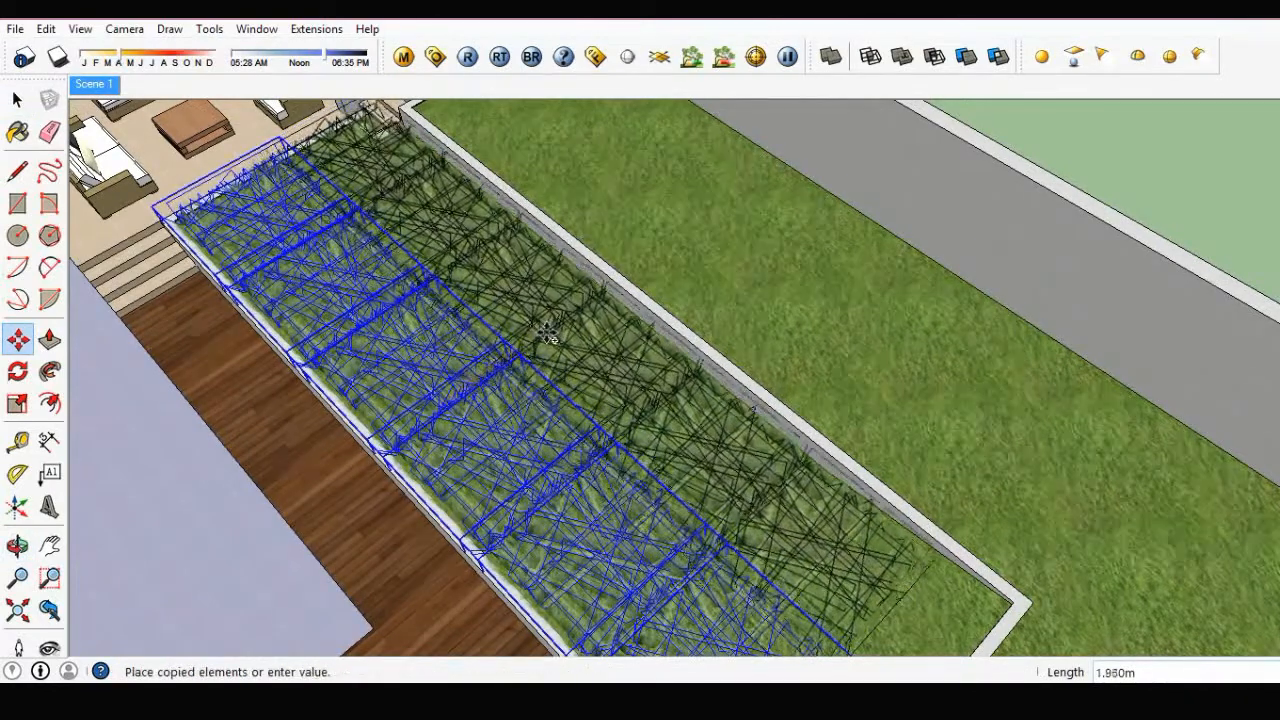
pyautogui.click(547, 335)
pyautogui.press('space')
pyautogui.click(596, 56)
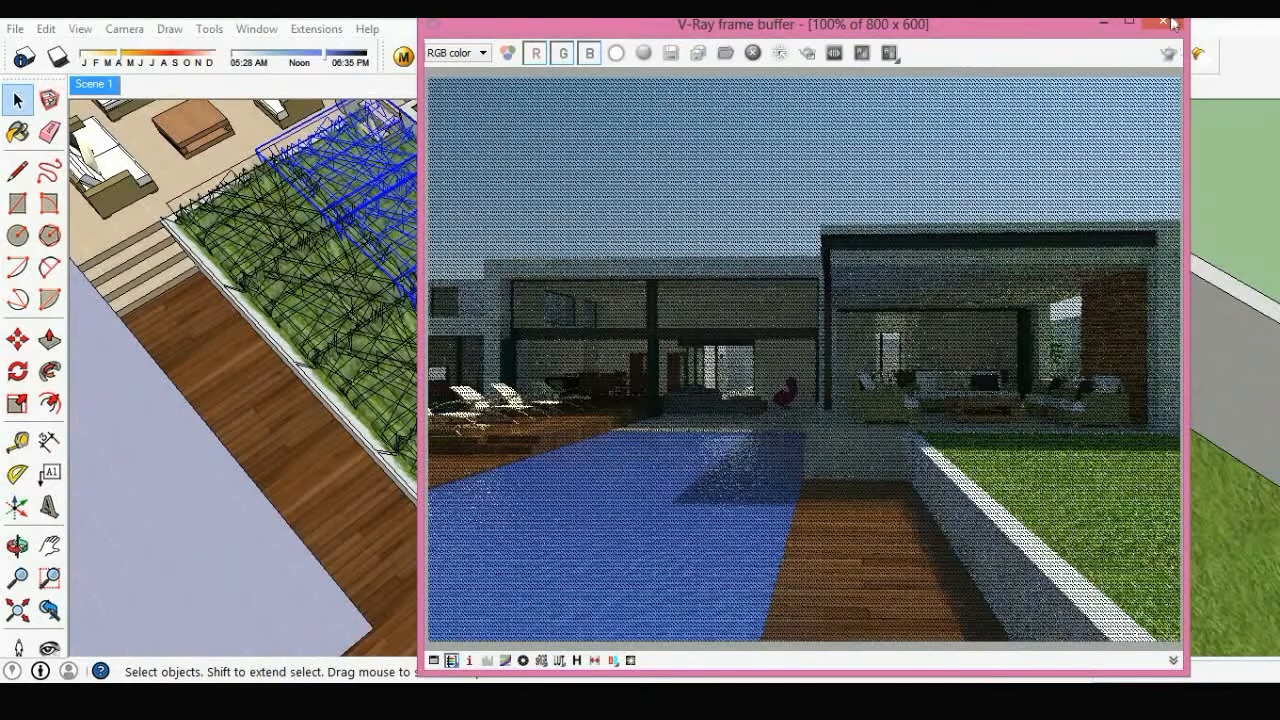
pyautogui.hotkey('alt', 'F4')
# - Move the palm plant from the far end of the side lawn to beside the lounge's outer steps
pyautogui.moveTo(856, 382); pyautogui.dragTo(691, 529, button='middle')
pyautogui.scroll(-1, 691, 529)
pyautogui.click(648, 304)
pyautogui.moveTo(648, 304); pyautogui.dragTo(740, 230, button='middle')
pyautogui.scroll(3, 537, 290)
pyautogui.moveTo(560, 420); pyautogui.dragTo(532, 362, button='middle')
pyautogui.scroll(-1, 532, 362)
pyautogui.moveTo(742, 208); pyautogui.dragTo(686, 272, button='middle')
pyautogui.scroll(-2, 686, 272)
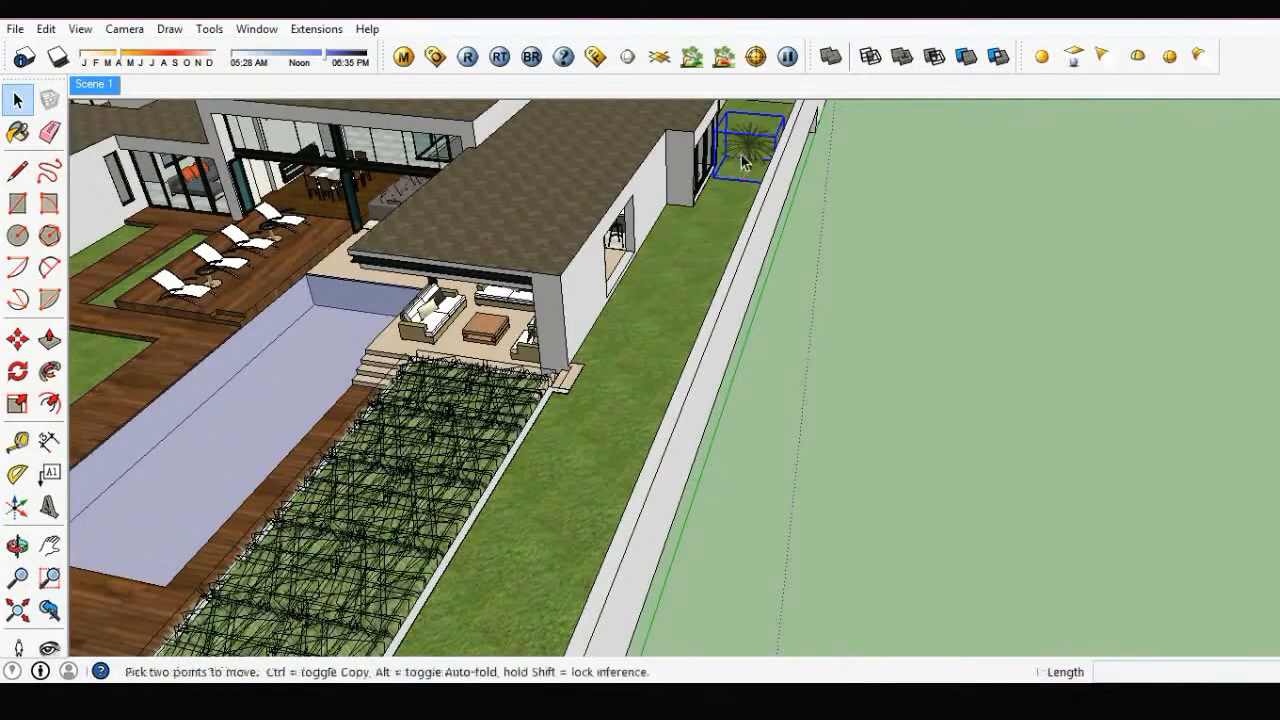
pyautogui.click(745, 157)
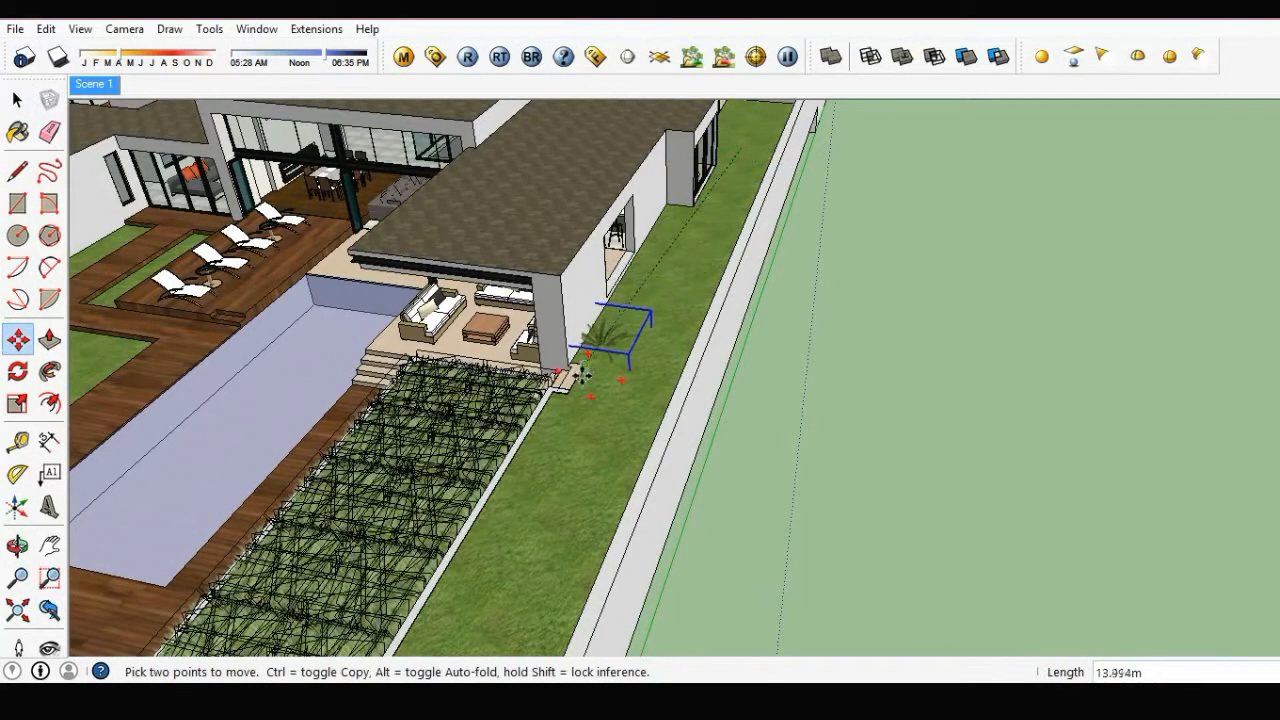
pyautogui.scroll(5, 590, 365)
pyautogui.moveTo(586, 357); pyautogui.dragTo(694, 320, button='middle')
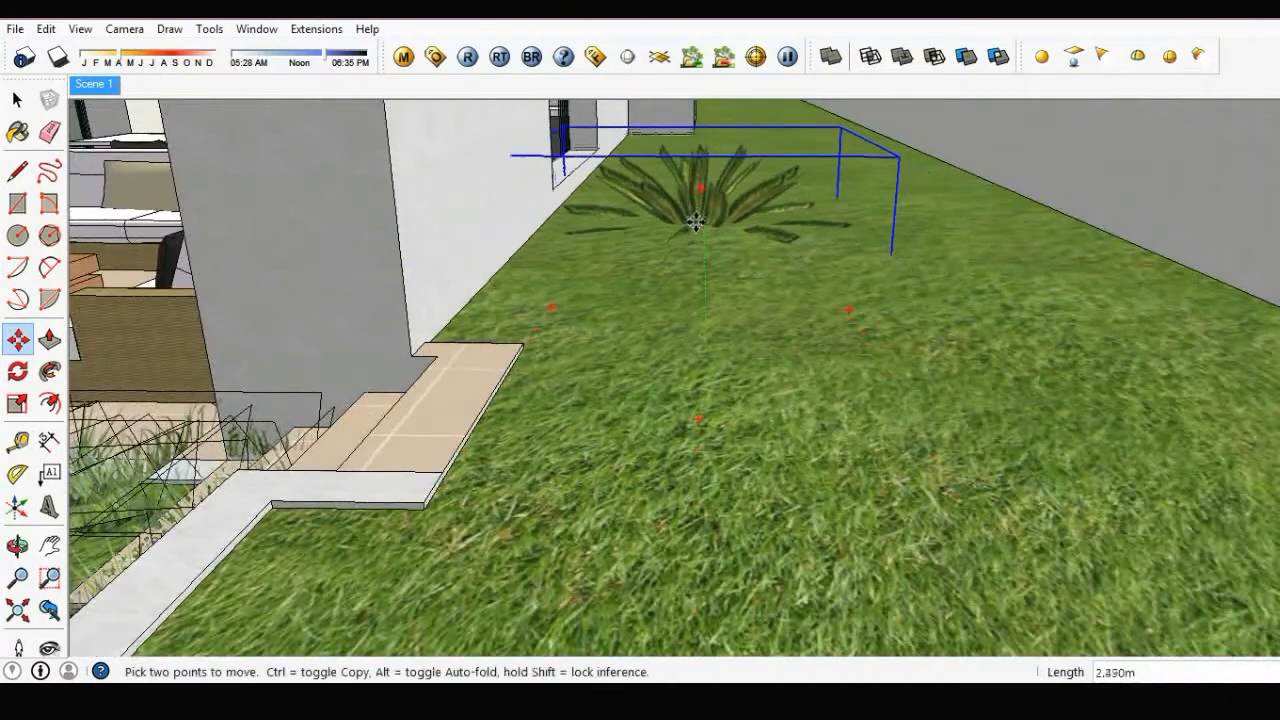
pyautogui.click(700, 204)
pyautogui.scroll(4, 700, 190)
pyautogui.press('space')
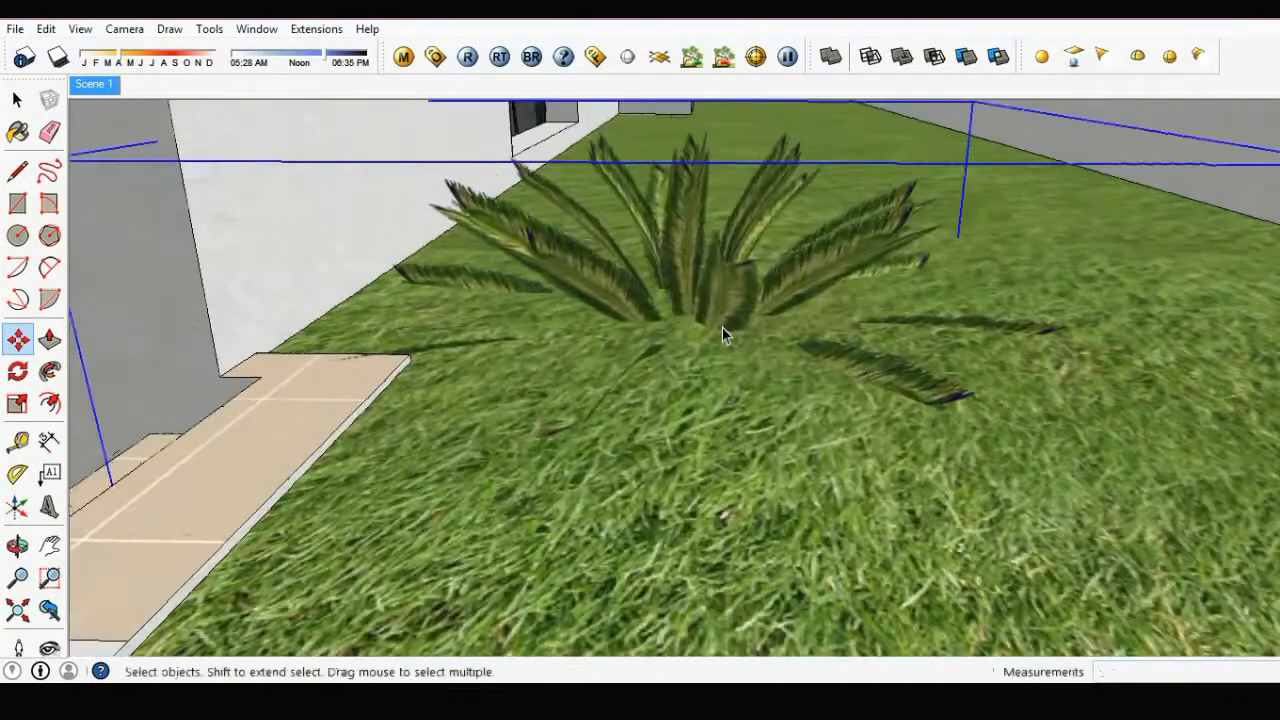
pyautogui.moveTo(722, 330); pyautogui.dragTo(719, 287, button='middle')
pyautogui.scroll(-3, 719, 289)
pyautogui.press('m')
pyautogui.click(720, 302)
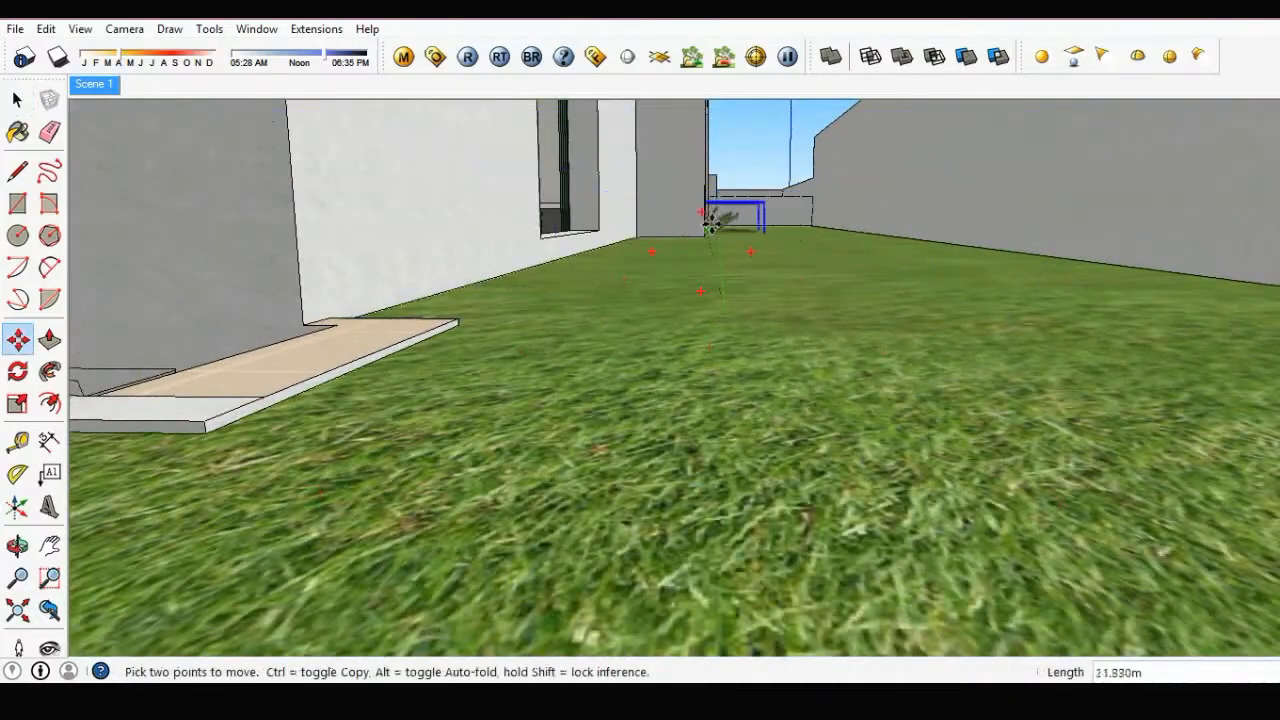
pyautogui.press('space')
# - Raise the palm vertically above the lawn beside the lounge's outer steps and check the last render
pyautogui.moveTo(729, 270); pyautogui.dragTo(708, 388, button='middle')
pyautogui.press('m')
pyautogui.click(705, 385)
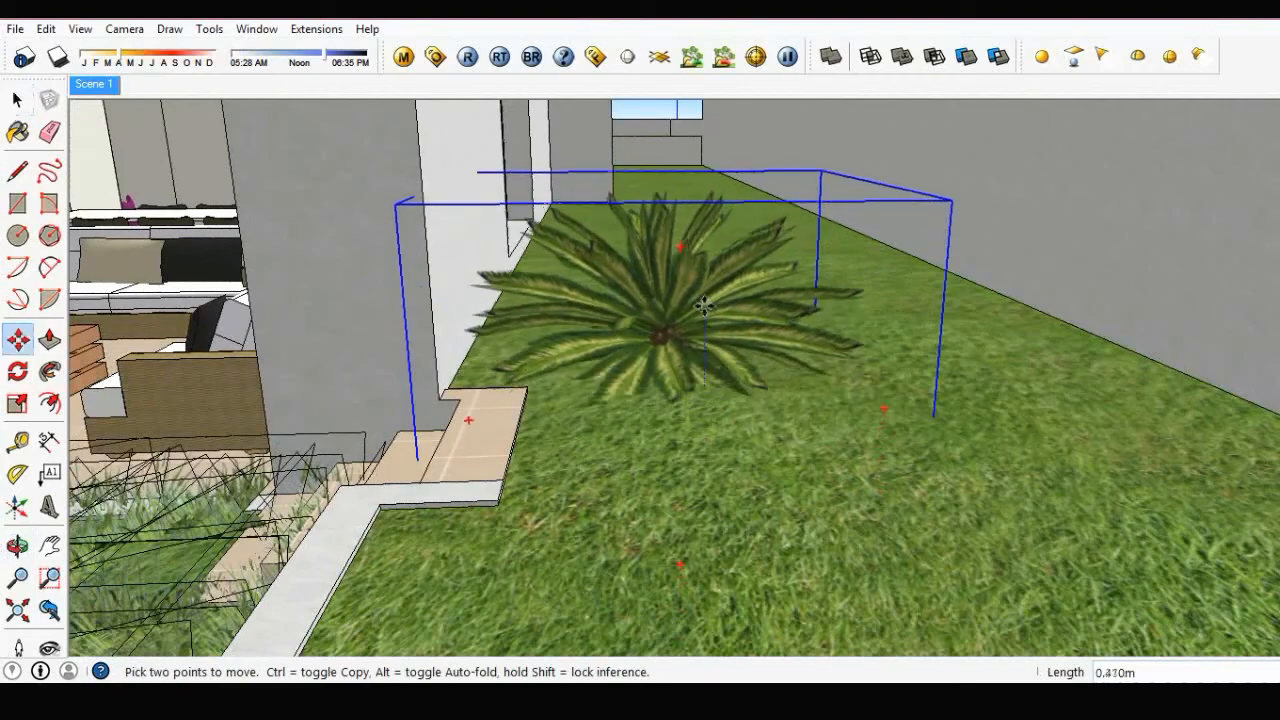
pyautogui.click(703, 300)
pyautogui.click(683, 385)
pyautogui.click(683, 298)
pyautogui.moveTo(683, 298); pyautogui.dragTo(677, 370, button='middle')
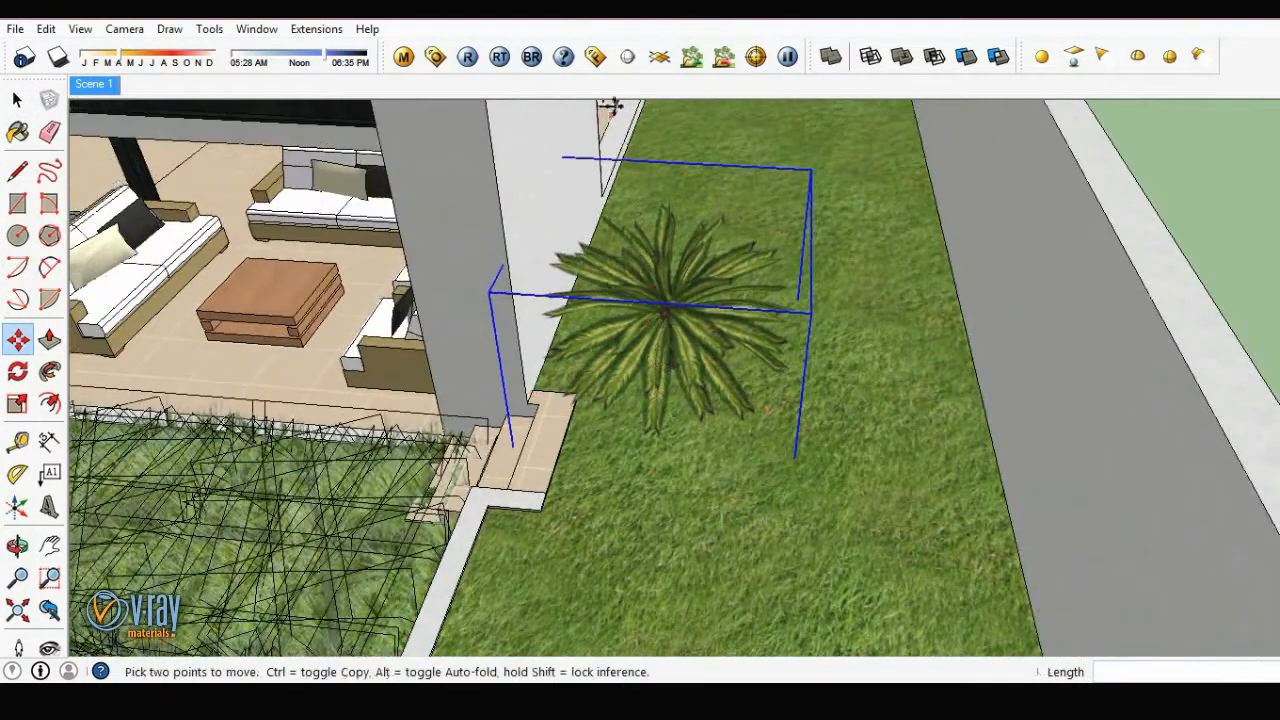
pyautogui.click(596, 60)
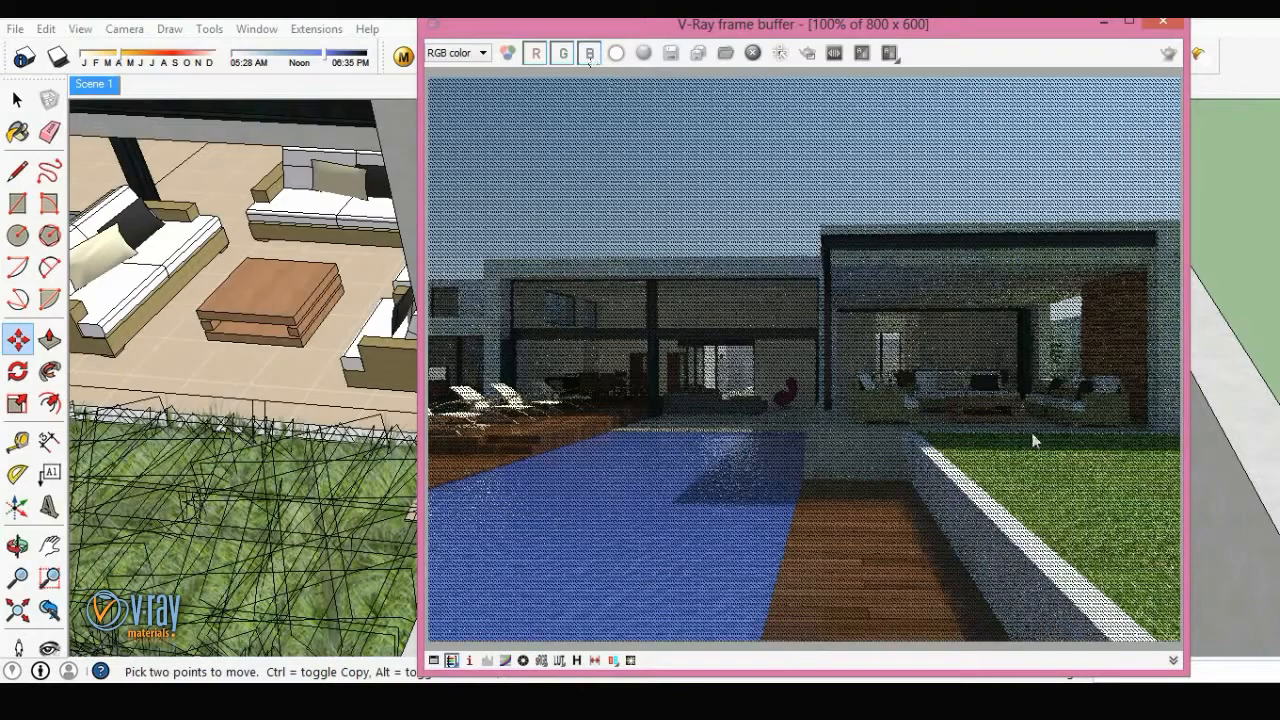
pyautogui.click(1162, 24)
# - Copy the palm about 3.37 m along the side lawn to a spot beside the grass-filled bed
pyautogui.moveTo(894, 366)
pyautogui.mouseDown(button='middle')
pyautogui.moveTo(749, 451)
pyautogui.moveTo(893, 278)
pyautogui.mouseUp(button='middle')
pyautogui.click(862, 224)
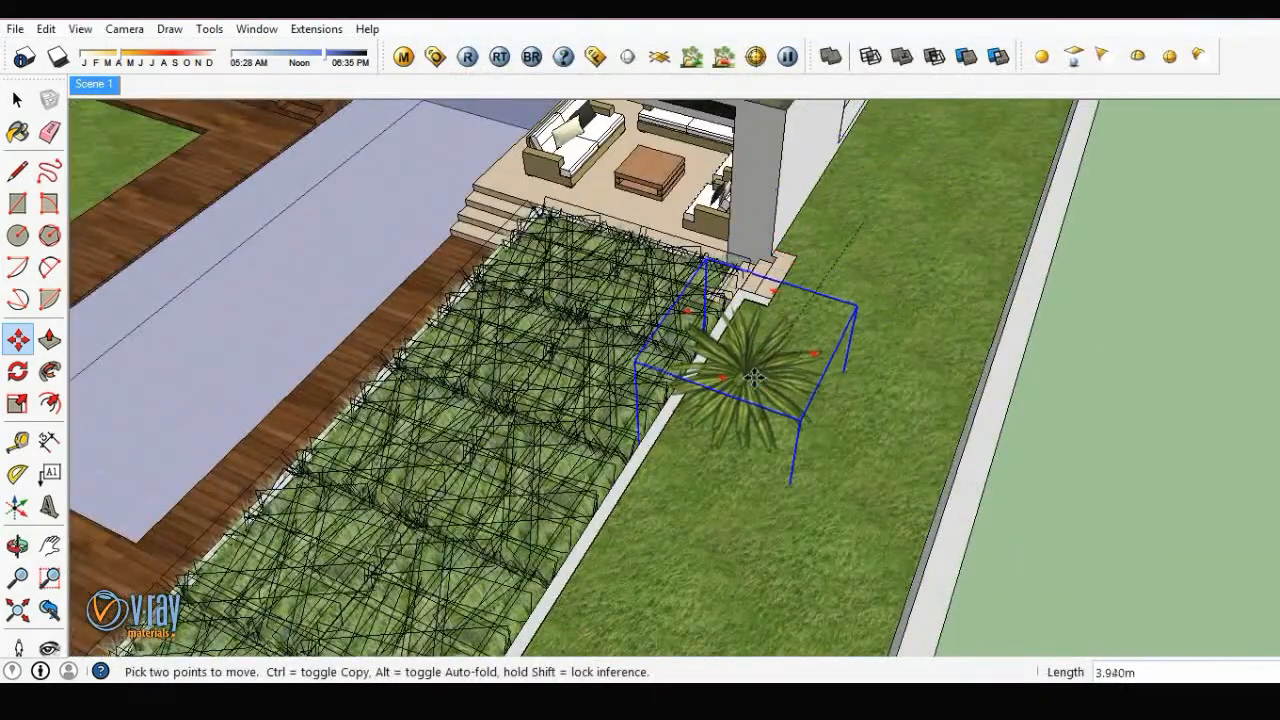
pyautogui.press('ctrl')
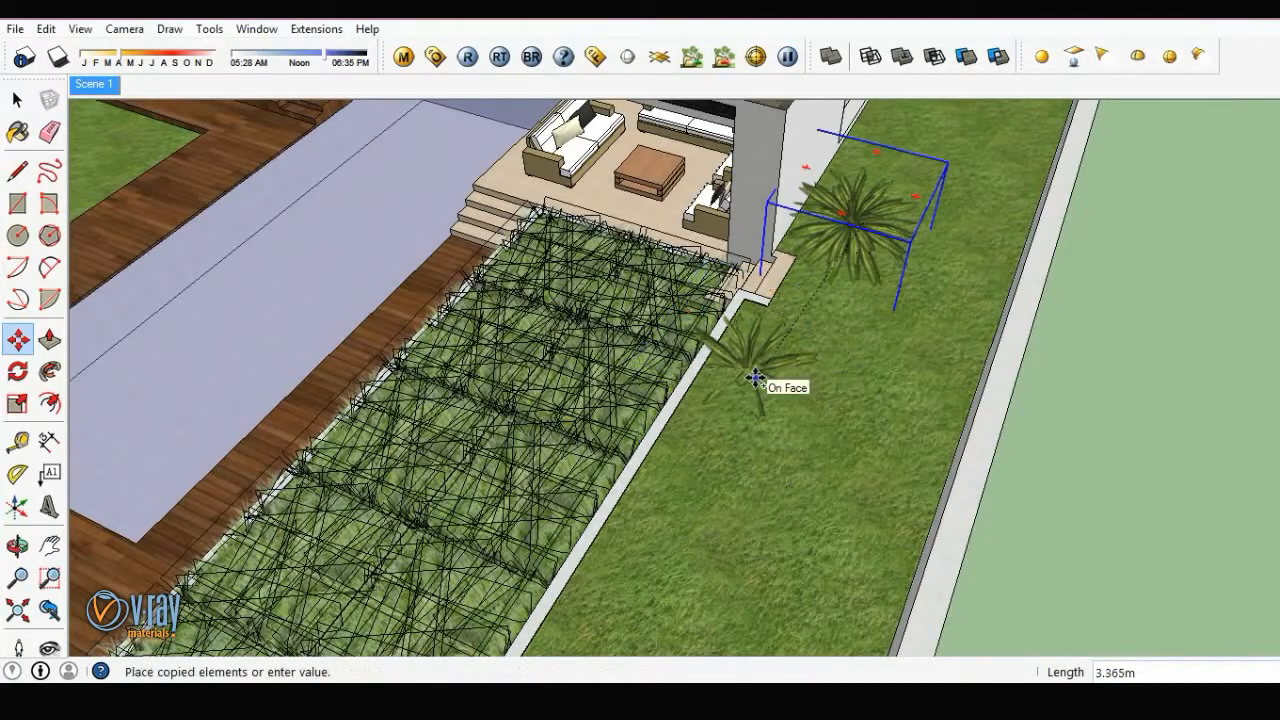
pyautogui.click(756, 378)
# - Reposition the copied palm along the green axis beside the white-topped retaining wall
pyautogui.scroll(3, 749, 391)
pyautogui.moveTo(749, 391); pyautogui.dragTo(782, 418, button='middle')
pyautogui.scroll(2, 777, 258)
pyautogui.scroll(1, 777, 258)
pyautogui.click(782, 418)
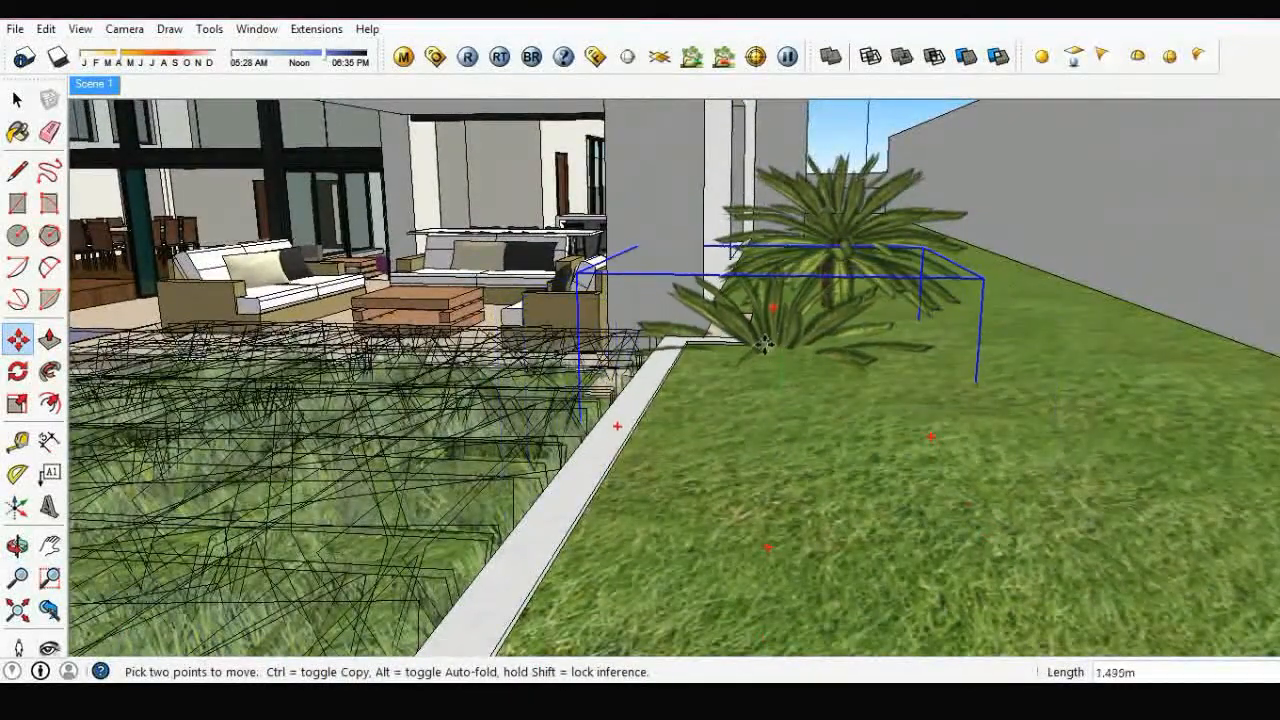
pyautogui.click(784, 332)
pyautogui.press('space')
# - Raise the copied palm so its trunk stands on the lawn, and check the last render
pyautogui.scroll(4, 782, 341)
pyautogui.moveTo(782, 341); pyautogui.dragTo(822, 398, button='middle')
pyautogui.press('m')
pyautogui.click(816, 416)
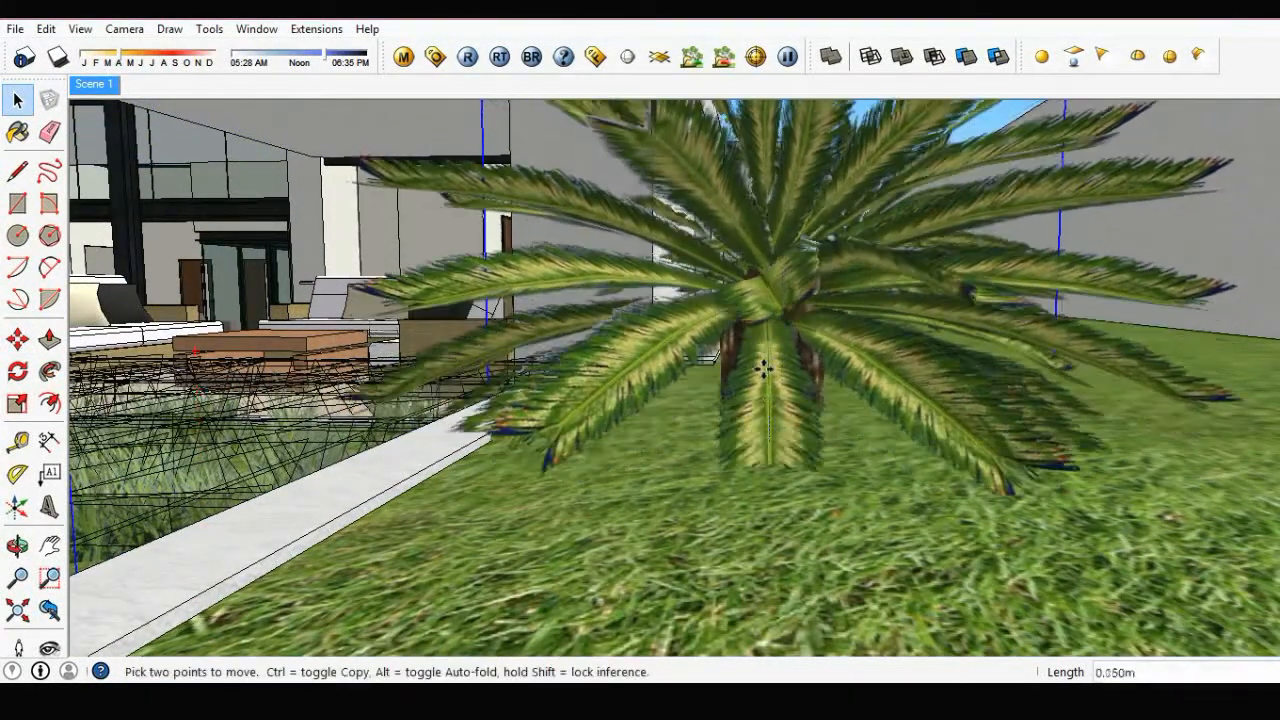
pyautogui.moveTo(764, 344); pyautogui.dragTo(872, 455, button='middle')
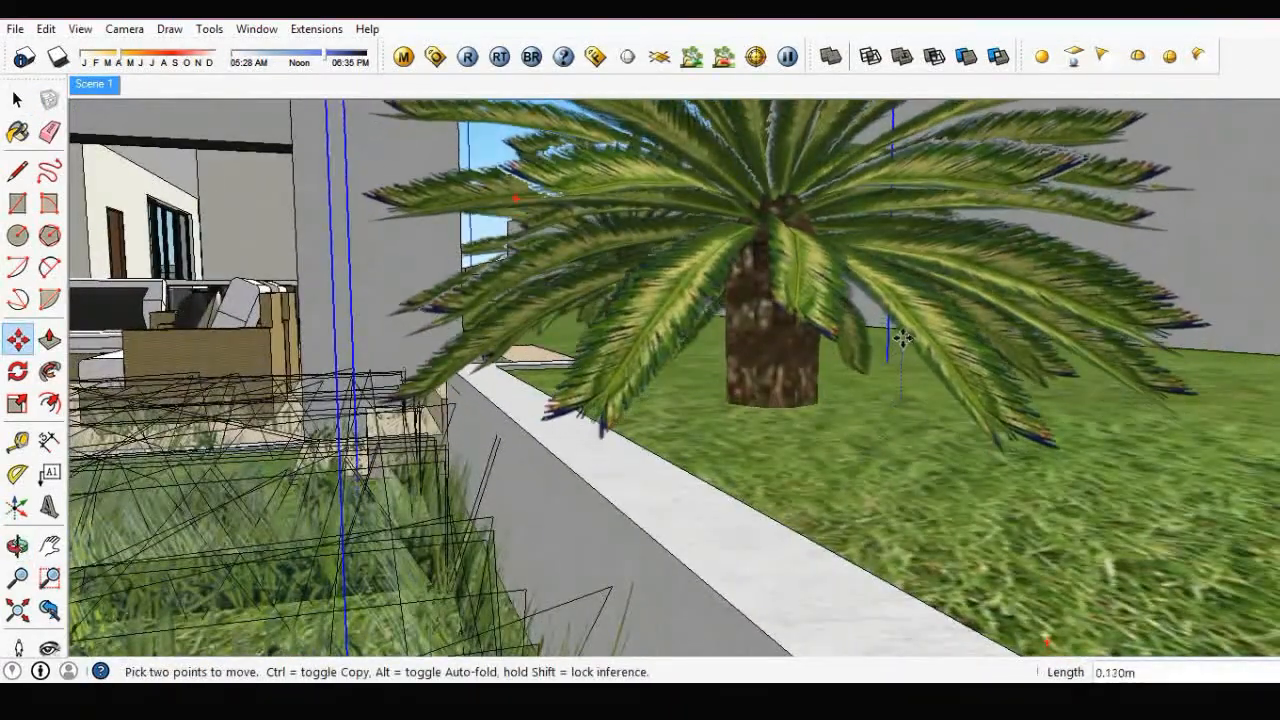
pyautogui.press('space')
pyautogui.moveTo(894, 294); pyautogui.dragTo(793, 387, button='middle')
pyautogui.moveTo(855, 448); pyautogui.dragTo(785, 360)
pyautogui.press('space')
pyautogui.click(595, 58)
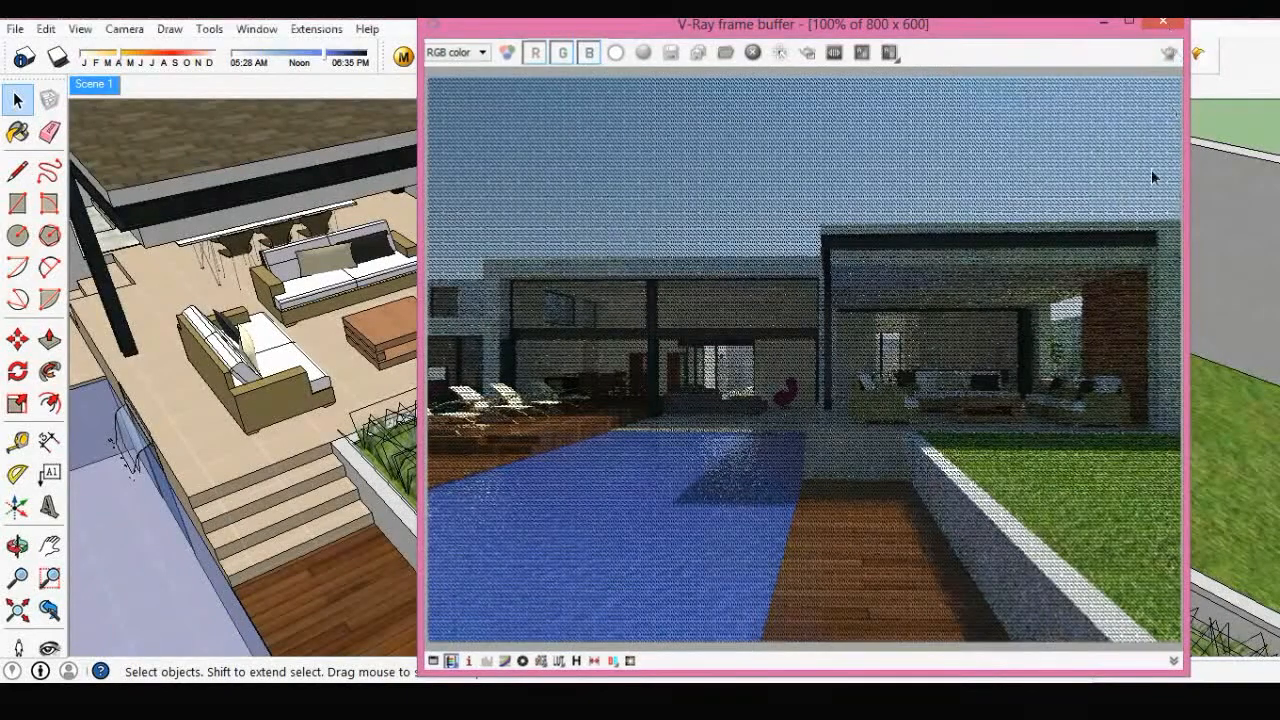
pyautogui.click(1165, 25)
# - Array the palm into two more copies spaced about 2.1 m apart along the green axis on the lawn beside the retaining wall
pyautogui.moveTo(1029, 366)
pyautogui.mouseDown(button='middle')
pyautogui.moveTo(831, 386)
pyautogui.moveTo(778, 368)
pyautogui.moveTo(754, 385)
pyautogui.mouseUp(button='middle')
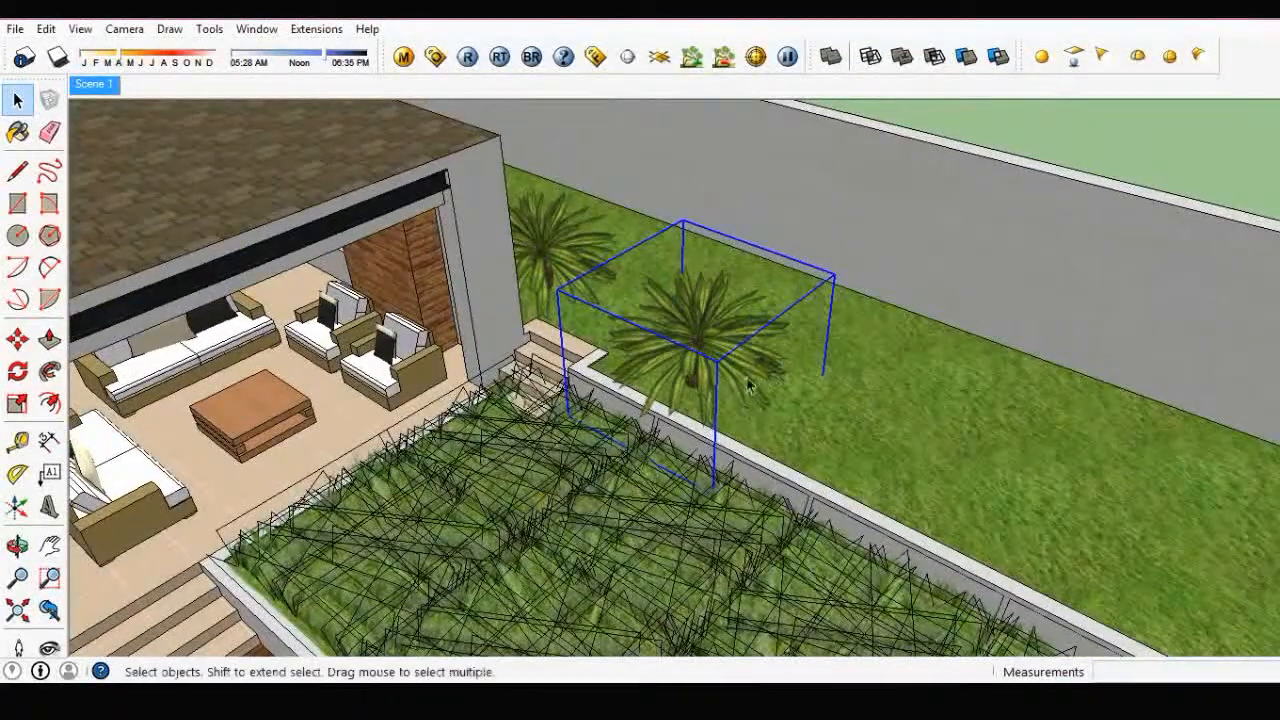
pyautogui.click(698, 340)
pyautogui.press('ctrl')
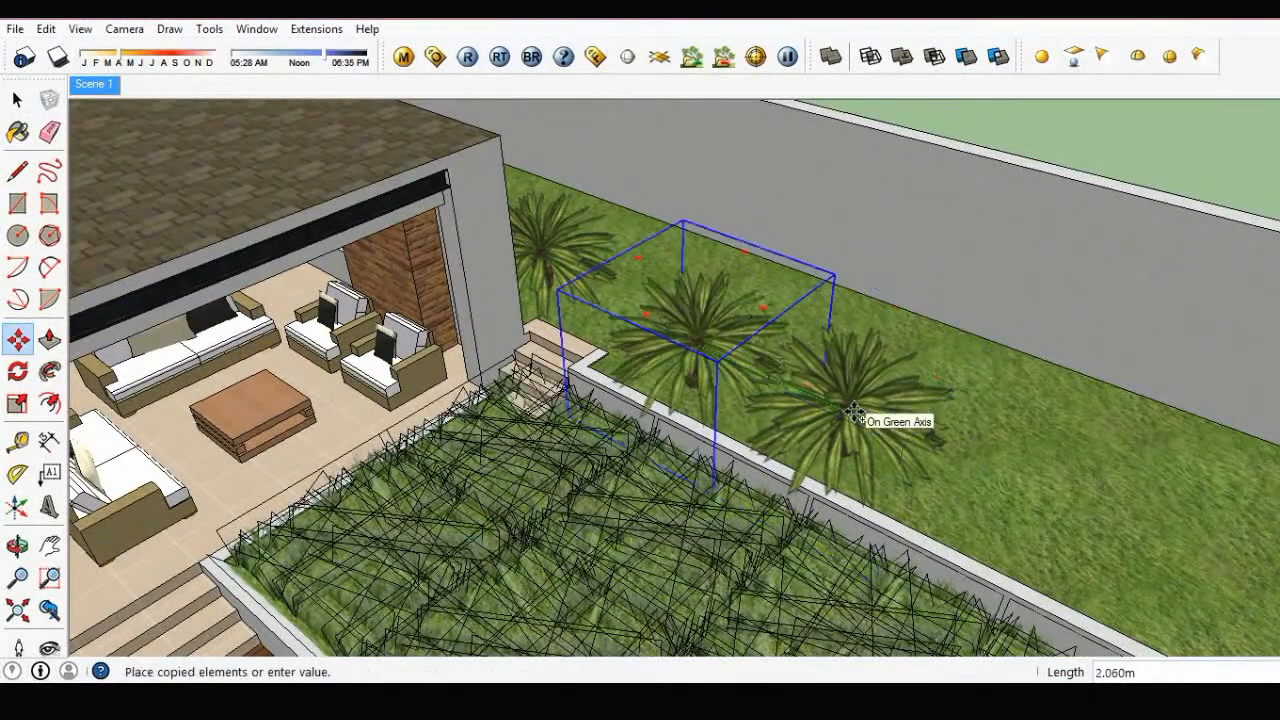
pyautogui.click(860, 415)
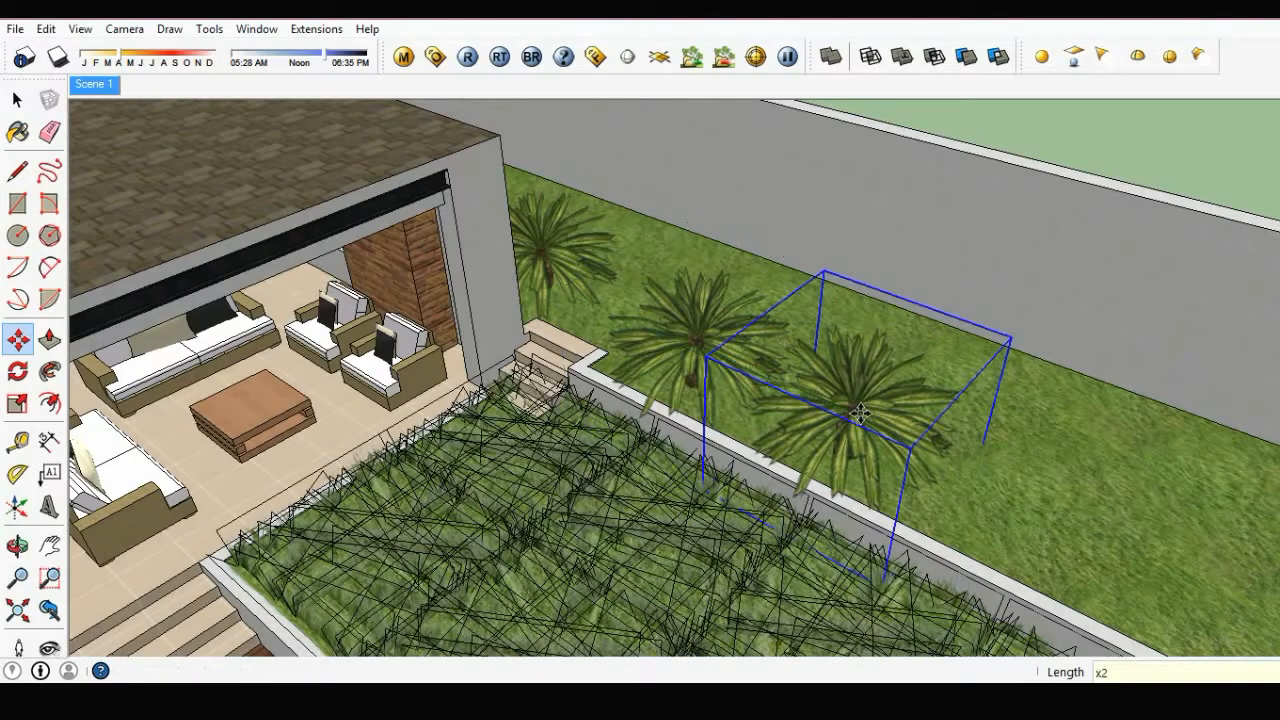
pyautogui.write('x2')
pyautogui.press('Return')
# - Sample the blue translucent glass of the upper window and add a reflection layer to it in the V-Ray material editor
pyautogui.moveTo(860, 415); pyautogui.dragTo(700, 465, button='middle')
pyautogui.scroll(5, 590, 400)
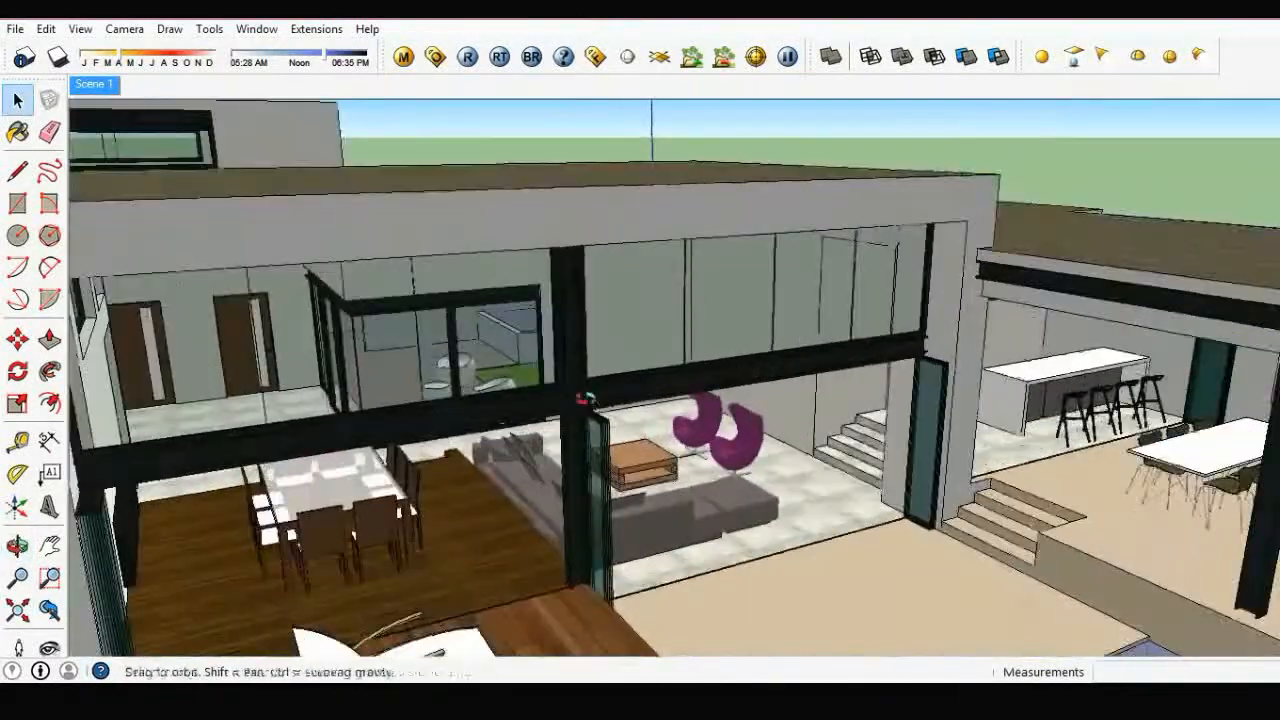
pyautogui.moveTo(590, 395); pyautogui.dragTo(494, 277, button='middle')
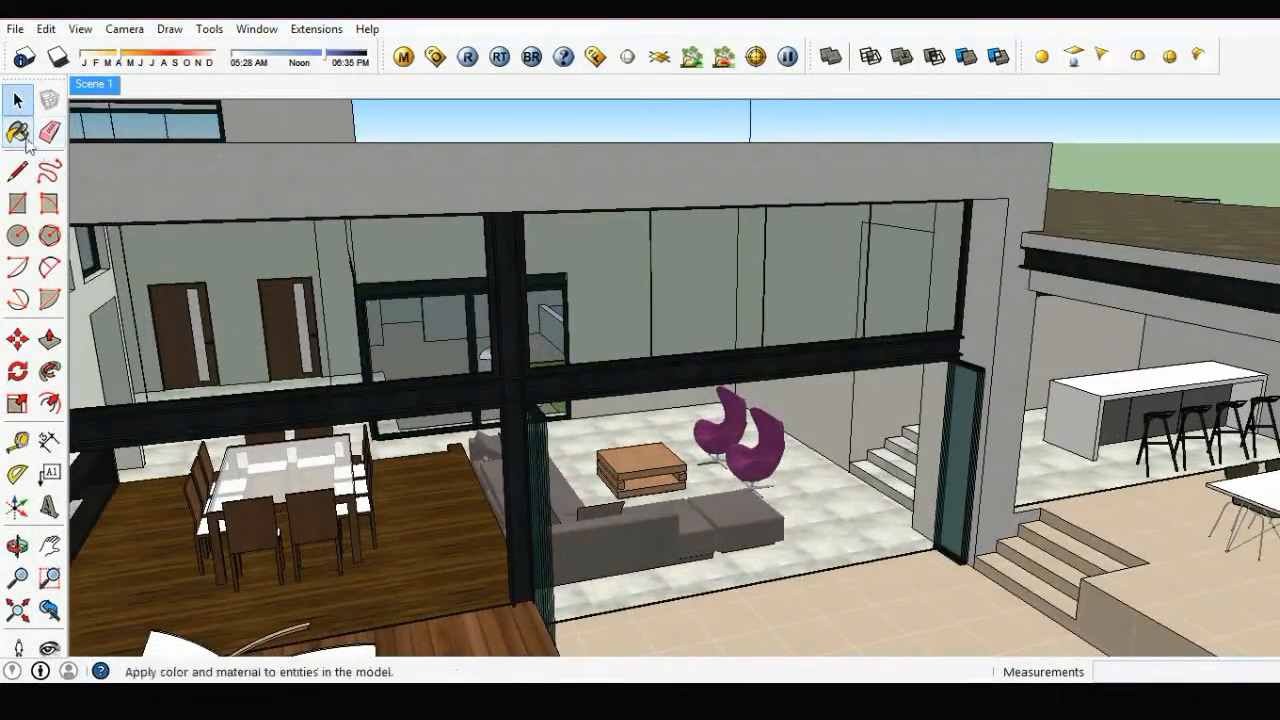
pyautogui.click(22, 138)
pyautogui.click(1133, 345)
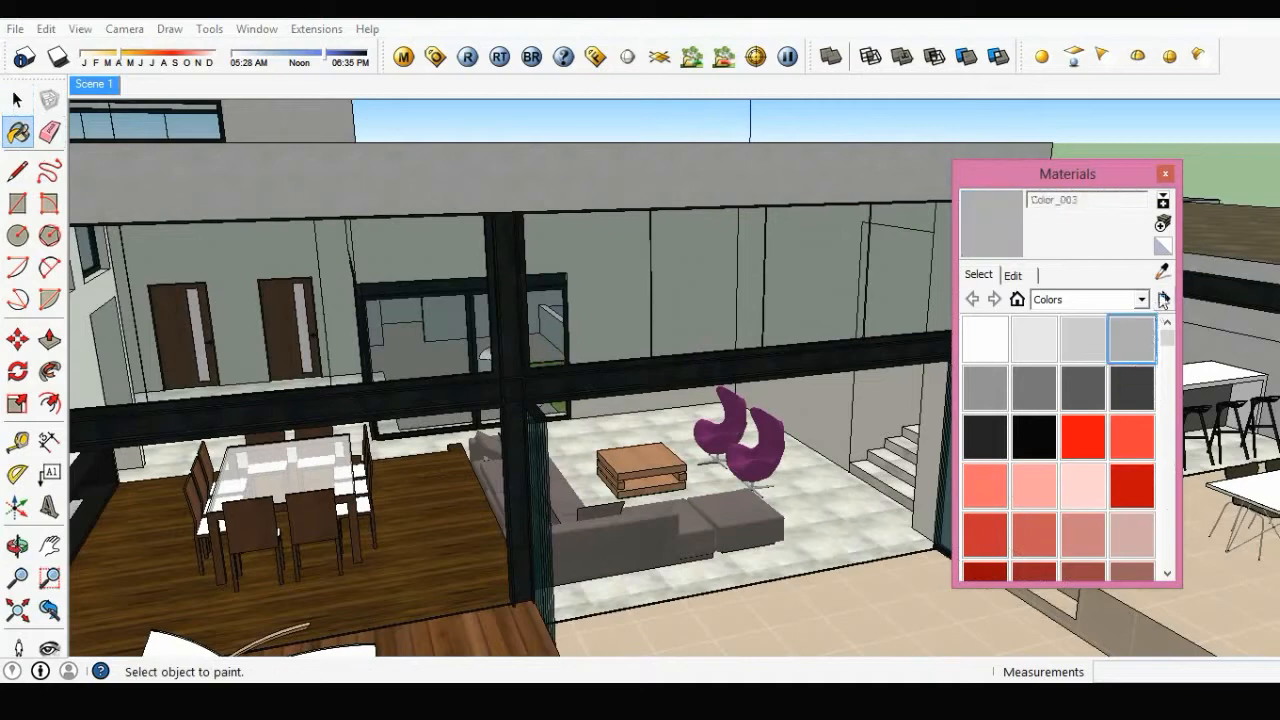
pyautogui.keyDown('alt'); pyautogui.click(598, 318); pyautogui.keyUp('alt')
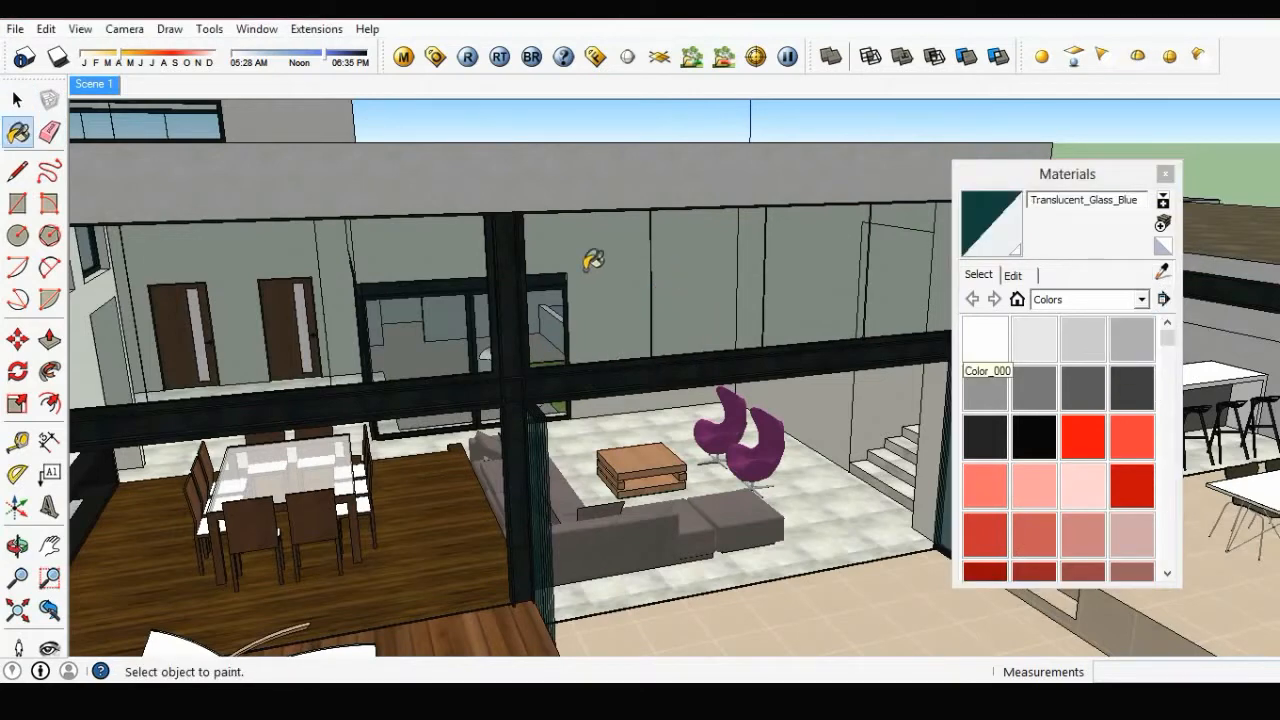
pyautogui.click(403, 58)
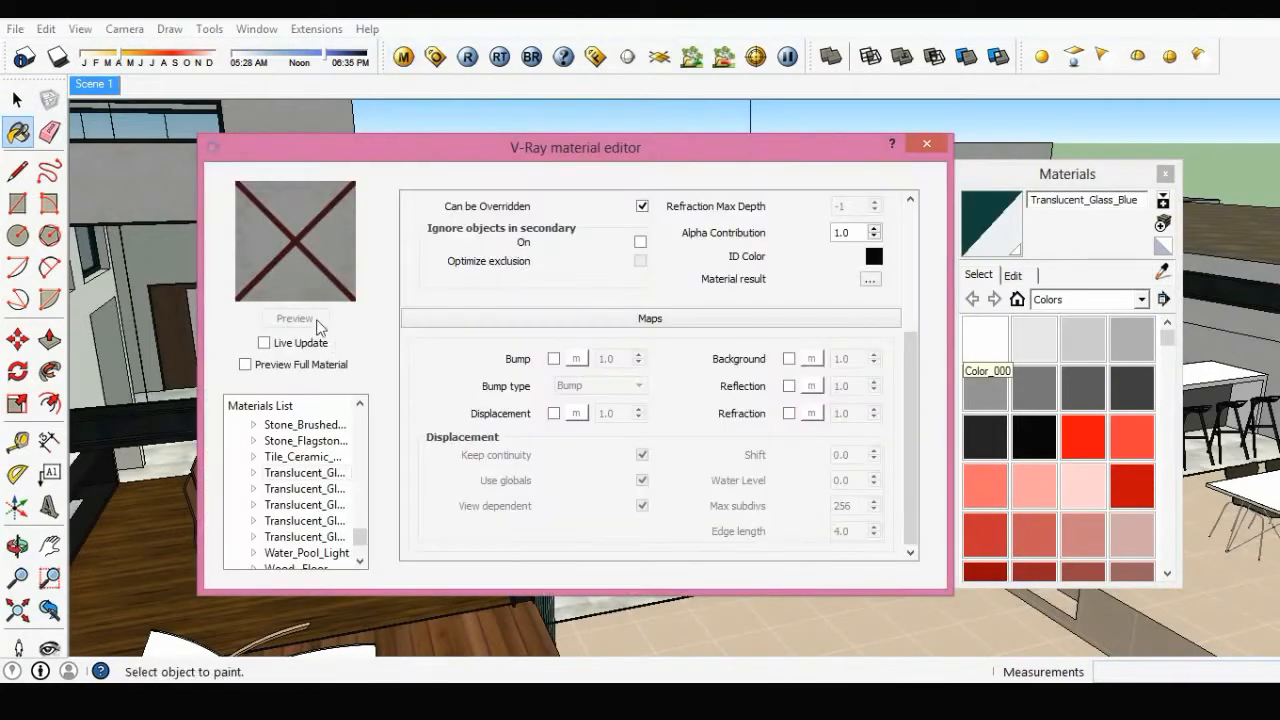
pyautogui.rightClick(343, 482)
pyautogui.moveTo(398, 490)
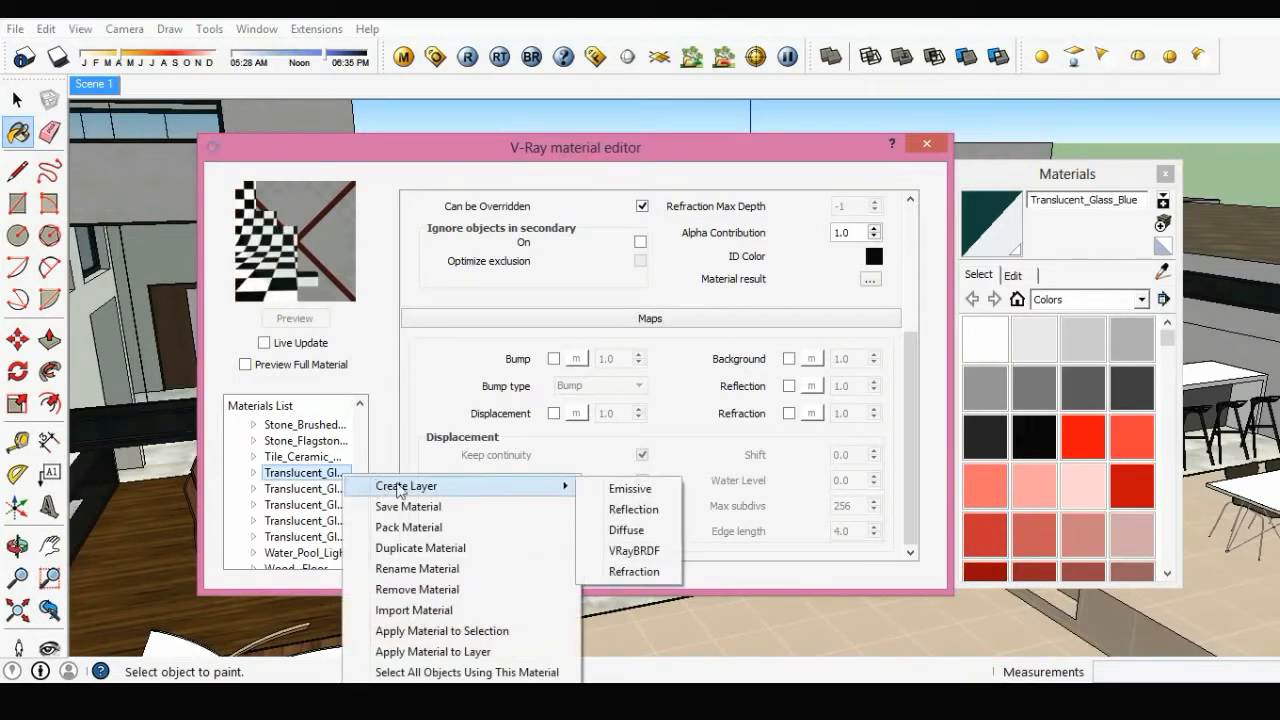
pyautogui.click(633, 509)
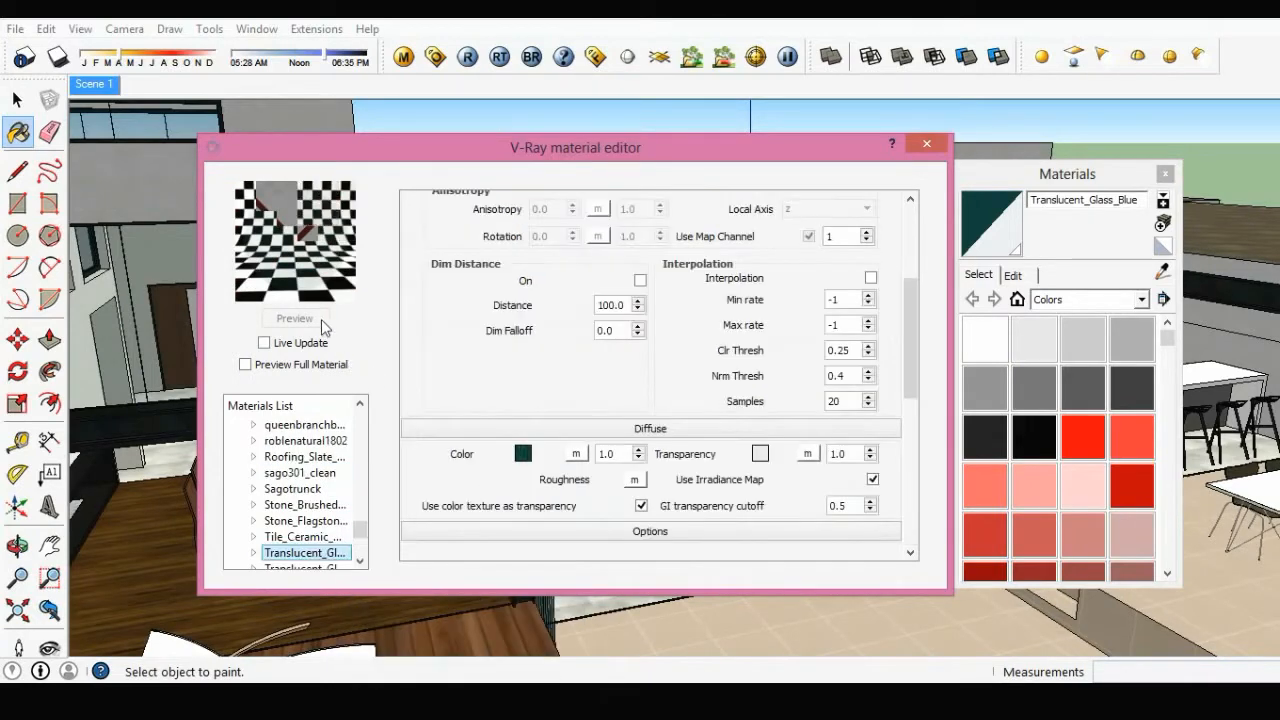
# - Set the glass reflection's Fresnel IOR to 2.55, preview the material and close the material editor
pyautogui.moveTo(907, 326); pyautogui.dragTo(912, 239)
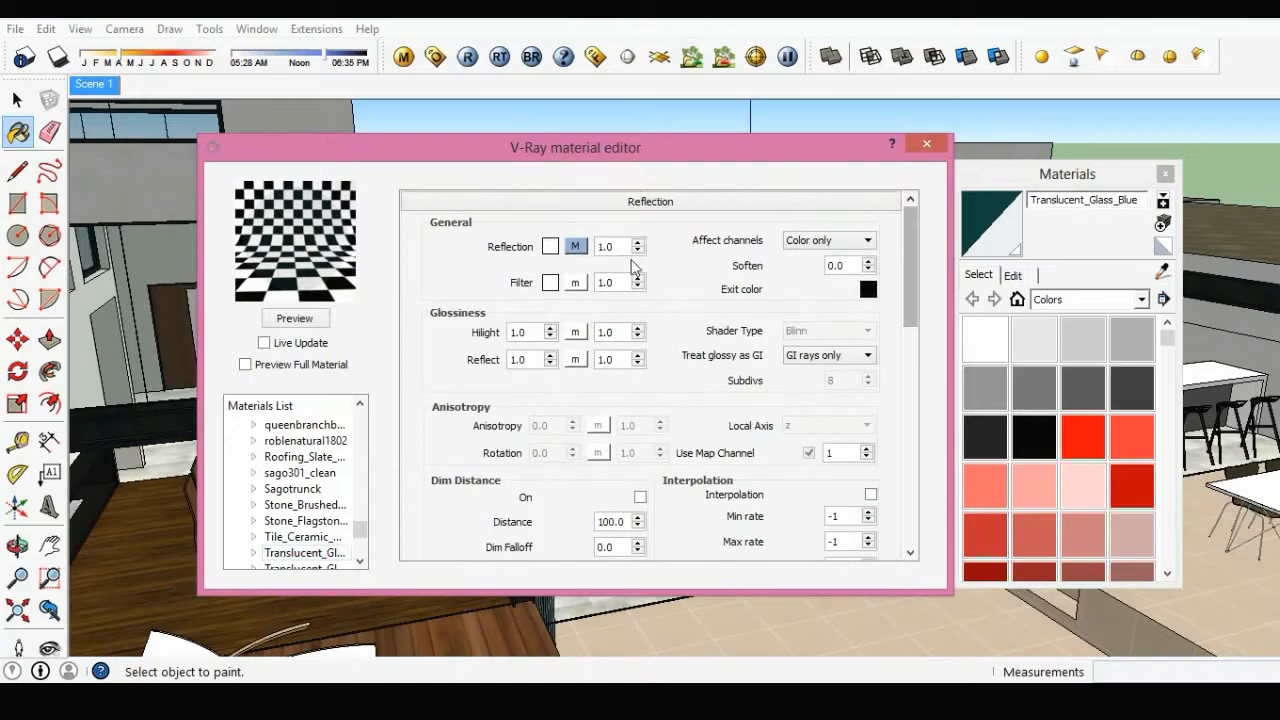
pyautogui.click(577, 247)
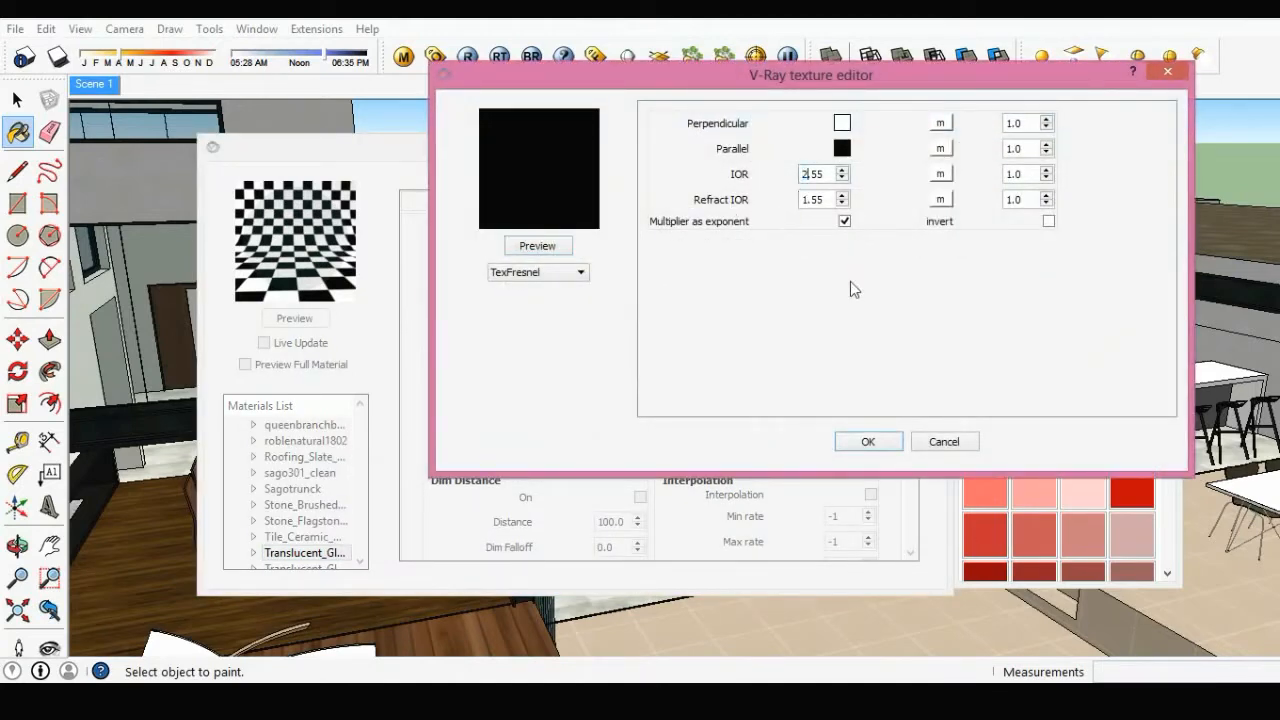
pyautogui.click(857, 440)
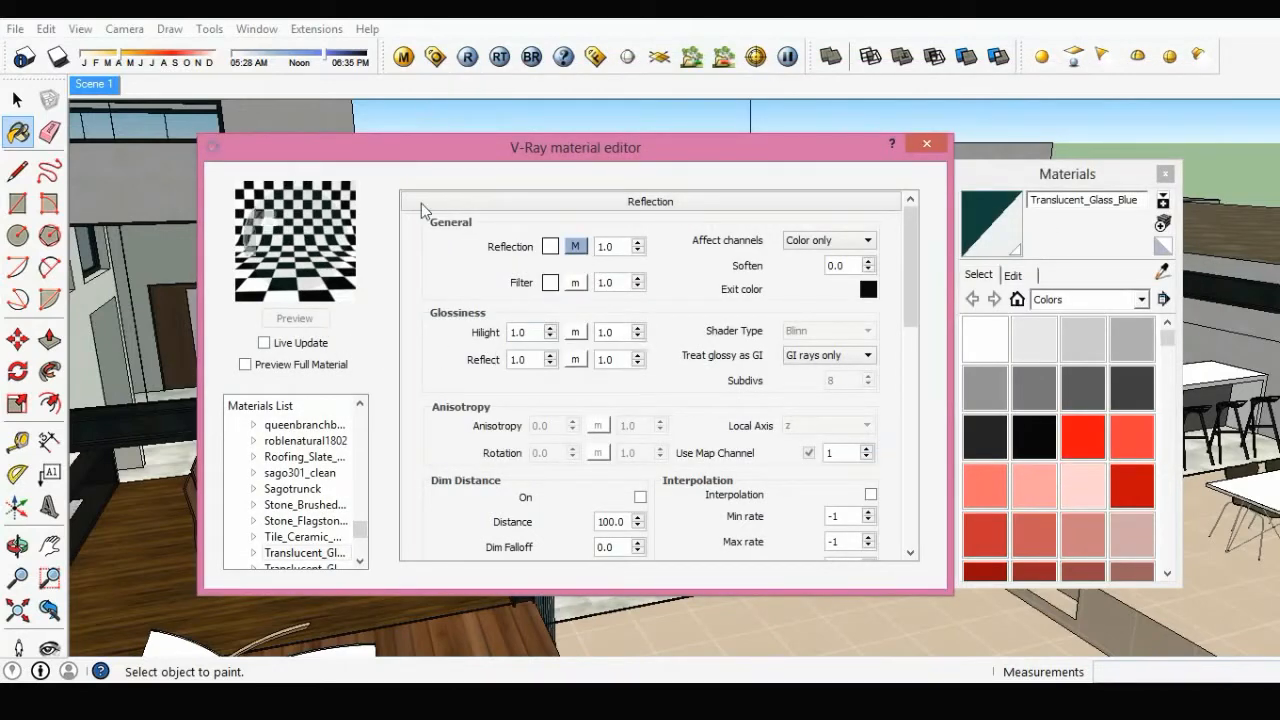
pyautogui.click(938, 147)
# - Place a V-Ray sphere light over the glass dining table inside the house
pyautogui.press('space')
pyautogui.scroll(-4, 612, 388)
pyautogui.moveTo(612, 388); pyautogui.dragTo(606, 424, button='middle')
pyautogui.scroll(2, 514, 450)
pyautogui.scroll(3, 514, 450)
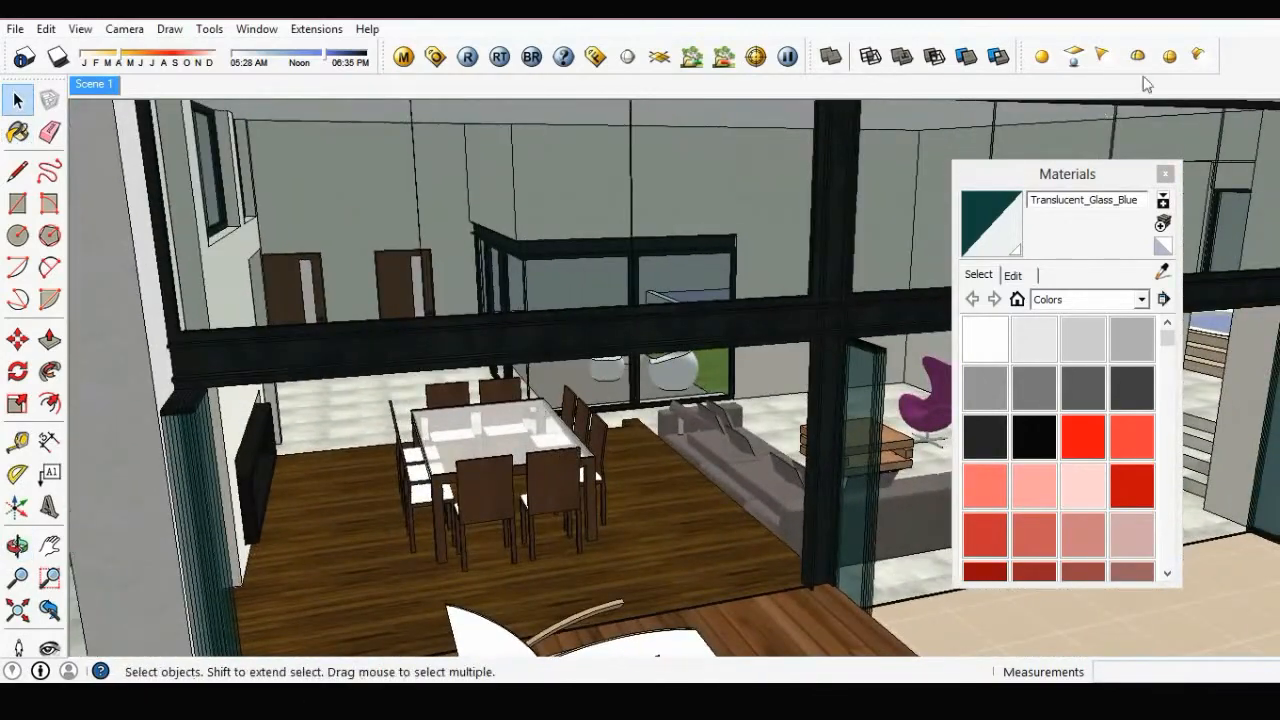
pyautogui.click(516, 428)
pyautogui.press('space')
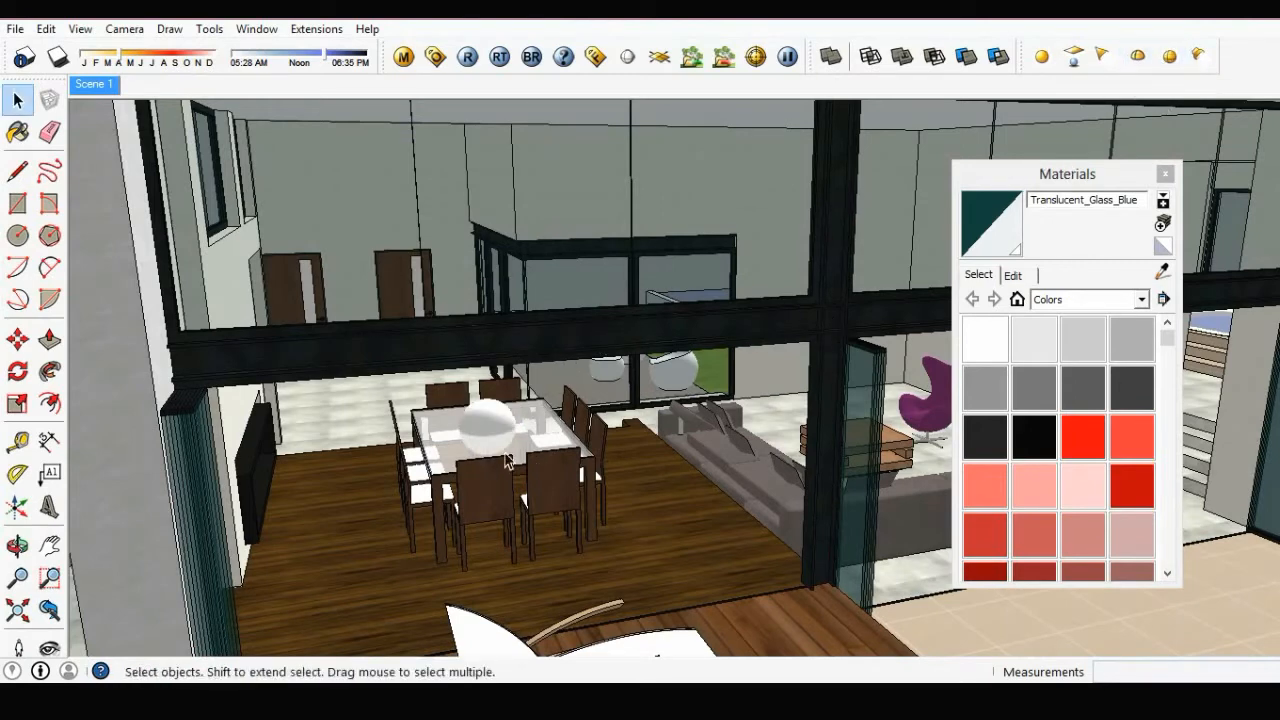
# - Raise the sphere light about 2.03 m along the blue axis above the dining table
pyautogui.scroll(2, 506, 458)
pyautogui.click(495, 411)
pyautogui.moveTo(495, 408)
pyautogui.mouseDown(button='middle')
pyautogui.moveTo(497, 347)
pyautogui.moveTo(476, 434)
pyautogui.moveTo(500, 430)
pyautogui.moveTo(486, 426)
pyautogui.mouseUp(button='middle')
pyautogui.scroll(1, 486, 426)
pyautogui.press('m')
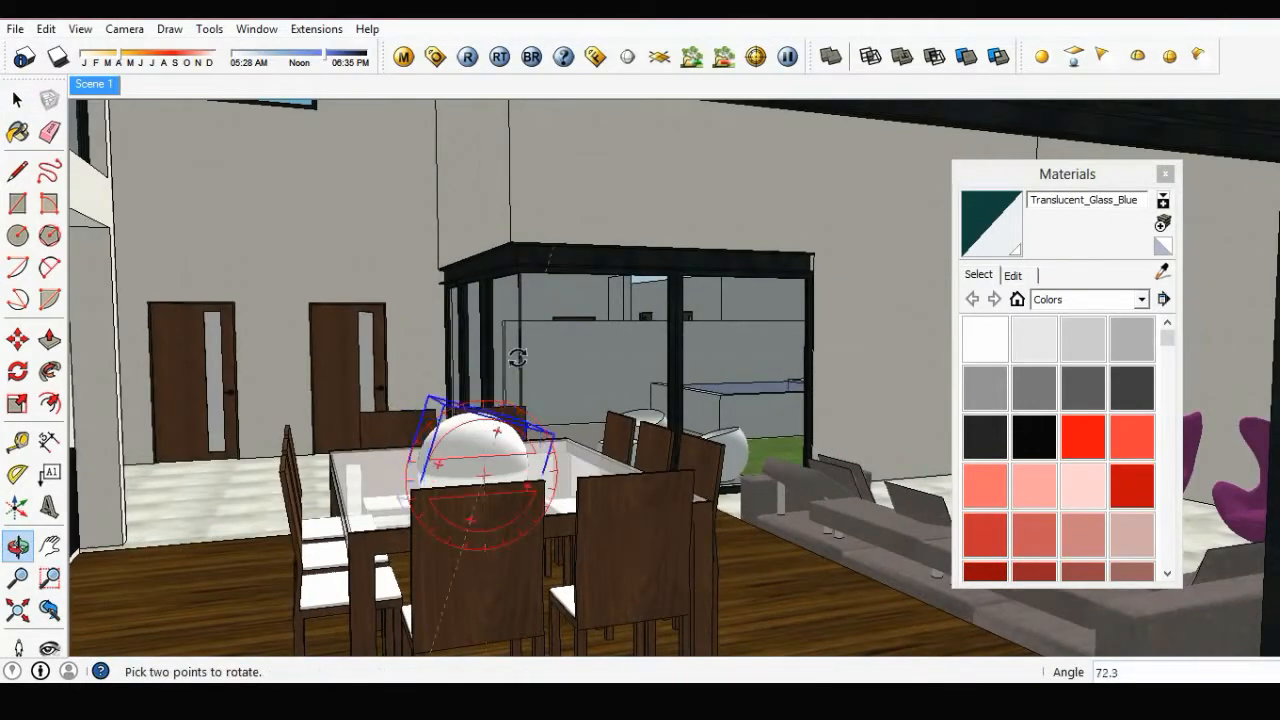
pyautogui.press('space')
pyautogui.press('m')
pyautogui.scroll(5, 483, 260)
pyautogui.moveTo(500, 329); pyautogui.dragTo(535, 370, button='middle')
pyautogui.scroll(-5, 540, 330)
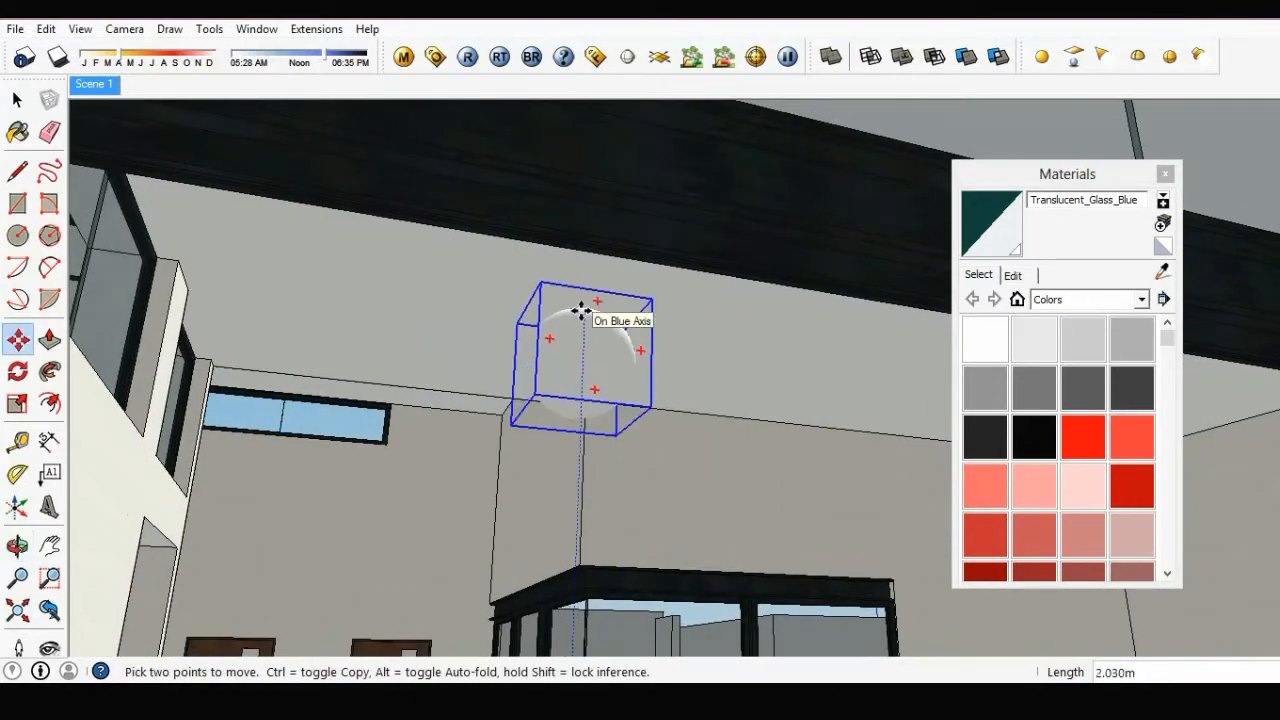
pyautogui.click(582, 311)
pyautogui.press('space')
# - Set the sphere light's intensity to 400 and its colour to a light orange of RGB 255, 200, 144
pyautogui.moveTo(614, 389)
pyautogui.mouseDown(button='middle')
pyautogui.moveTo(641, 439)
pyautogui.moveTo(605, 525)
pyautogui.moveTo(606, 408)
pyautogui.mouseUp(button='middle')
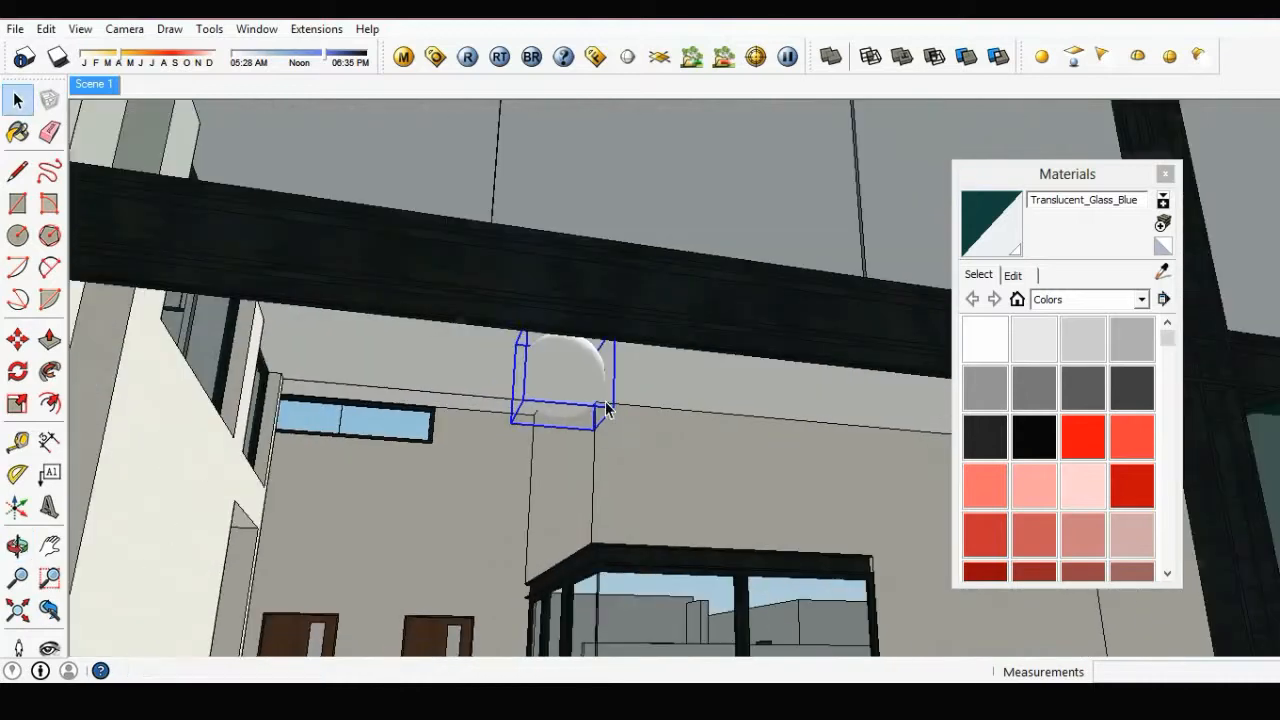
pyautogui.rightClick(578, 395)
pyautogui.moveTo(660, 372)
pyautogui.click(785, 372)
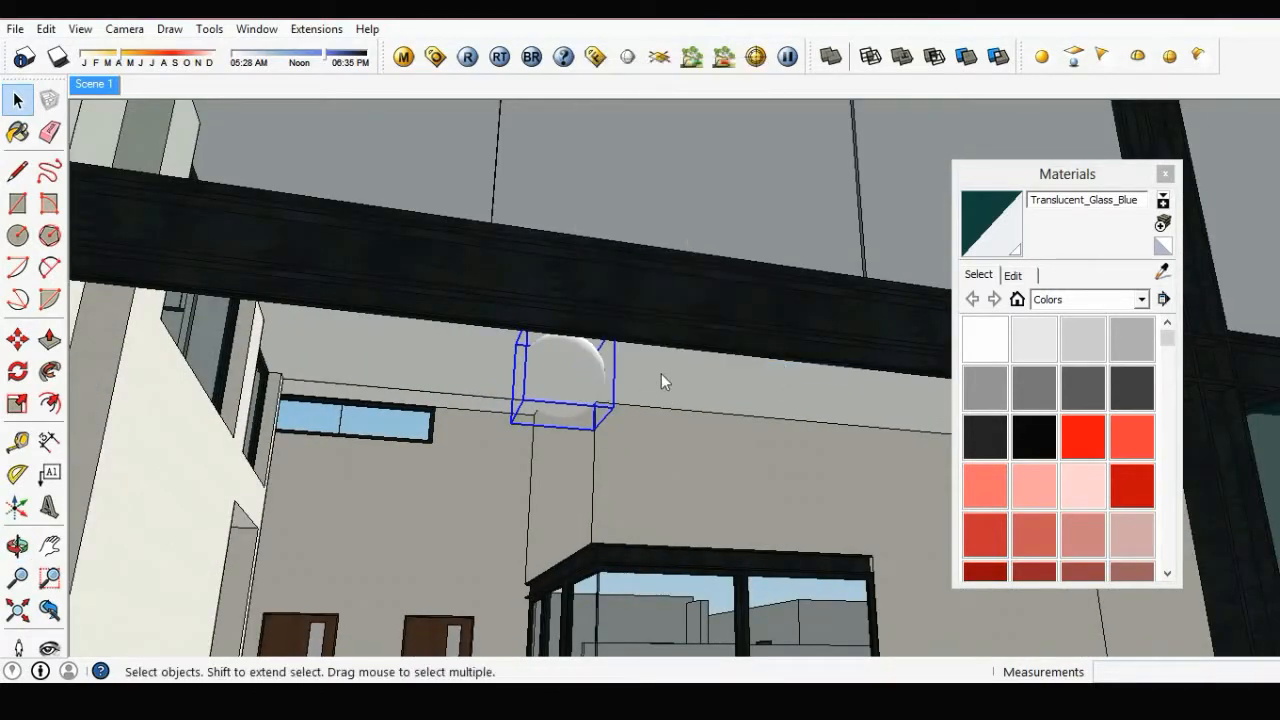
pyautogui.write('400')
pyautogui.click(842, 243)
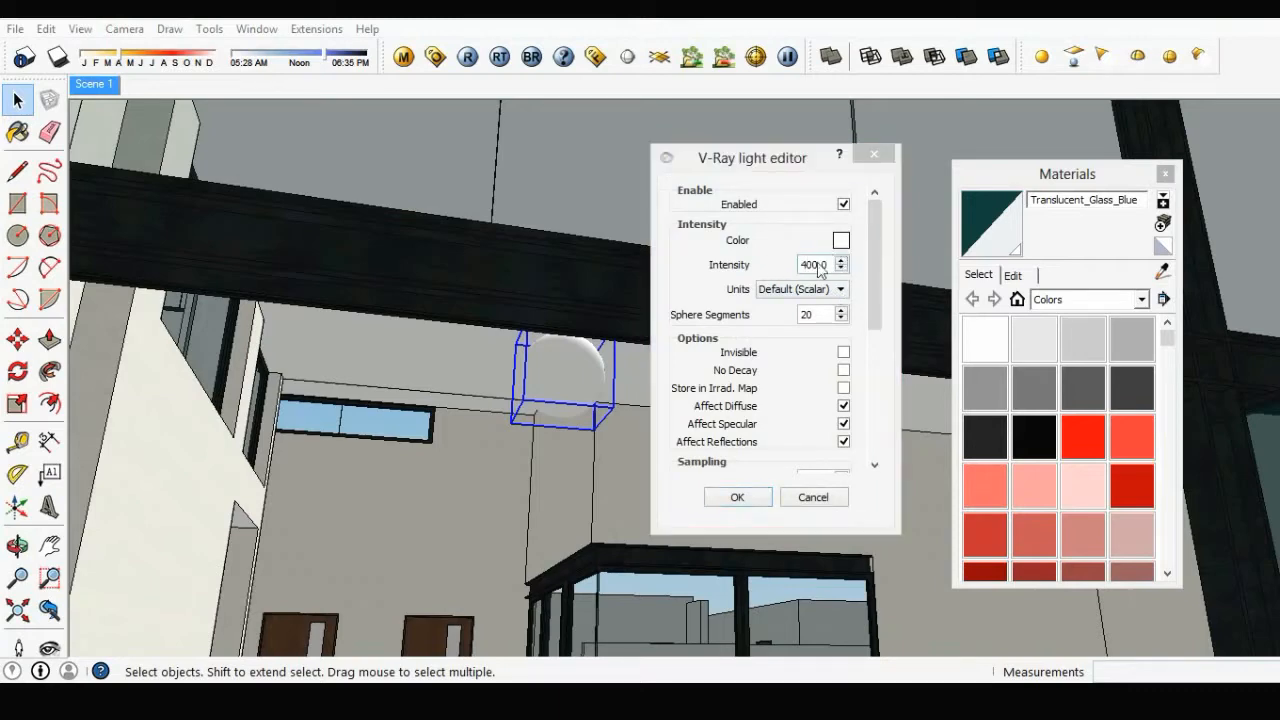
pyautogui.click(744, 309)
pyautogui.click(690, 285)
pyautogui.click(942, 204)
pyautogui.click(948, 291)
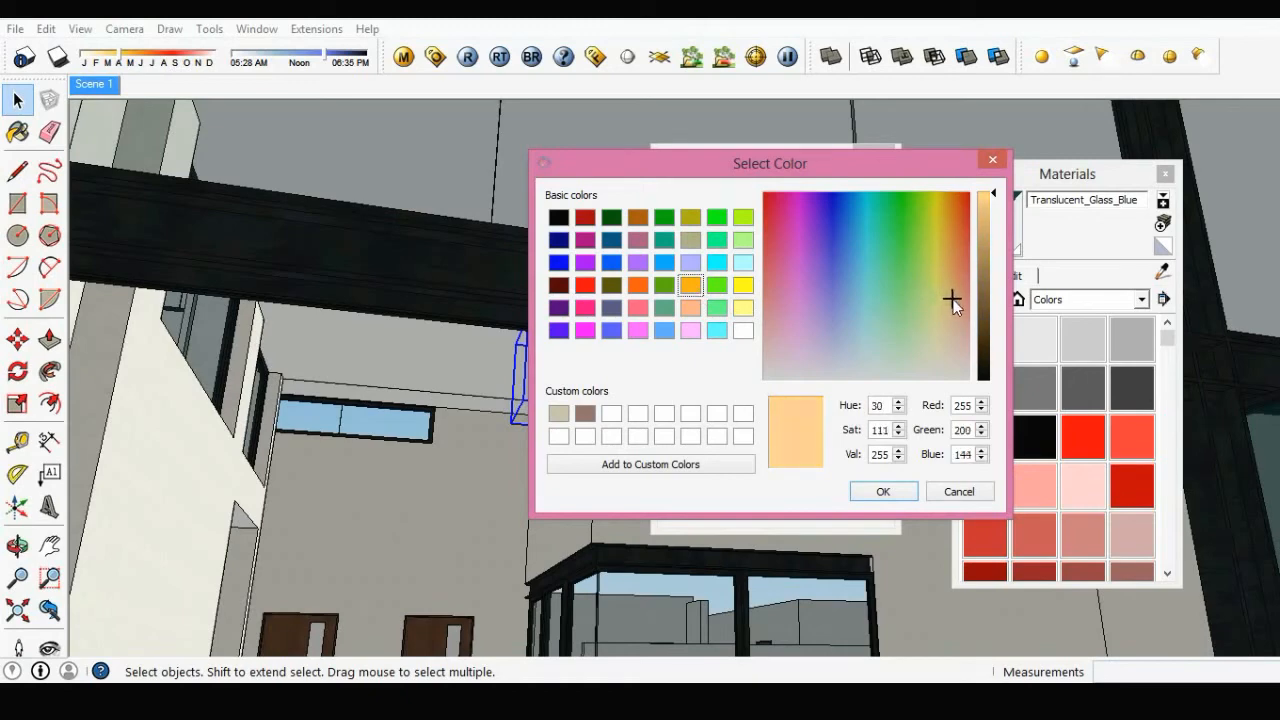
pyautogui.click(883, 491)
# - Make the sphere light invisible without affecting reflections, set its sampling subdivs to 20, and close the materials browser
pyautogui.moveTo(869, 328); pyautogui.dragTo(876, 345)
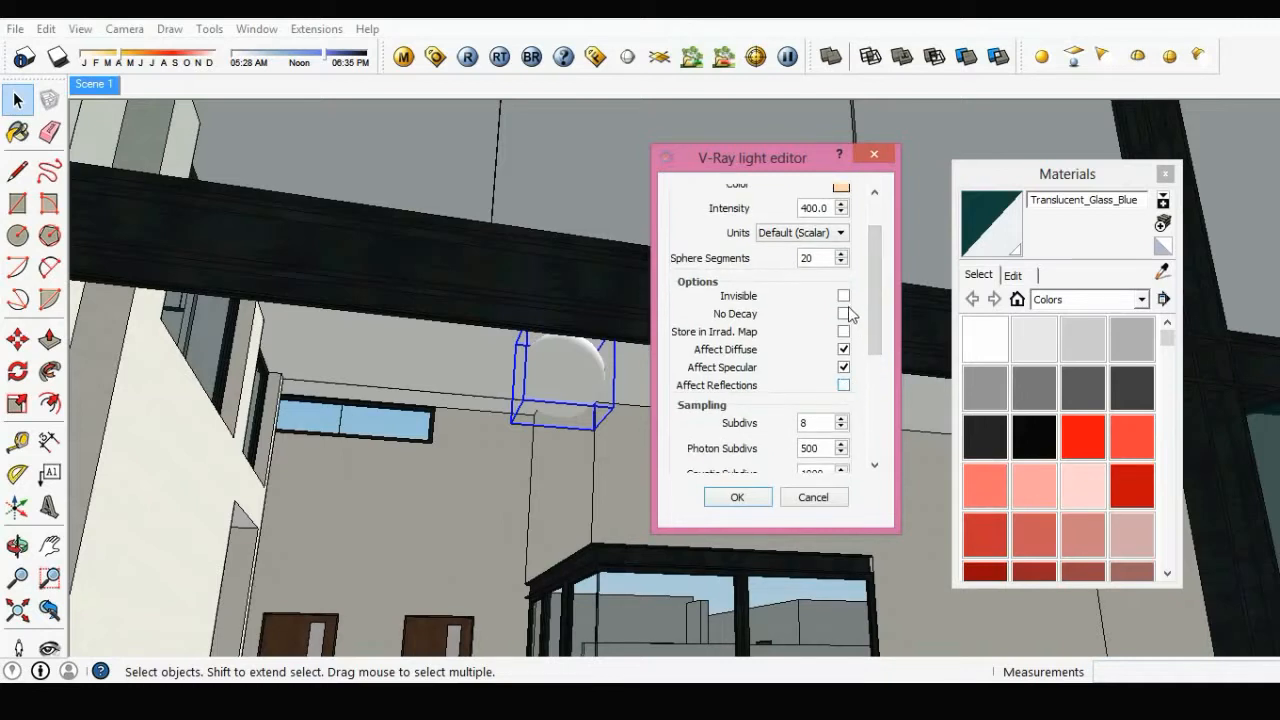
pyautogui.moveTo(877, 336); pyautogui.dragTo(880, 365)
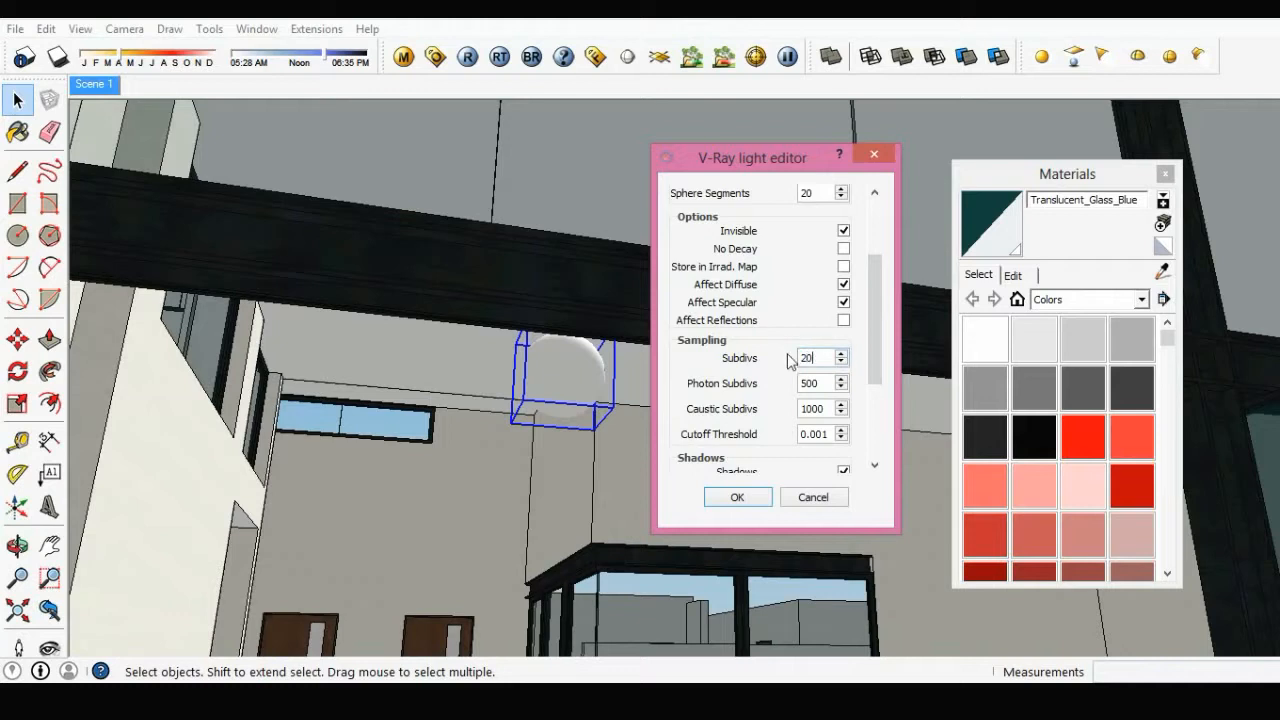
pyautogui.click(760, 497)
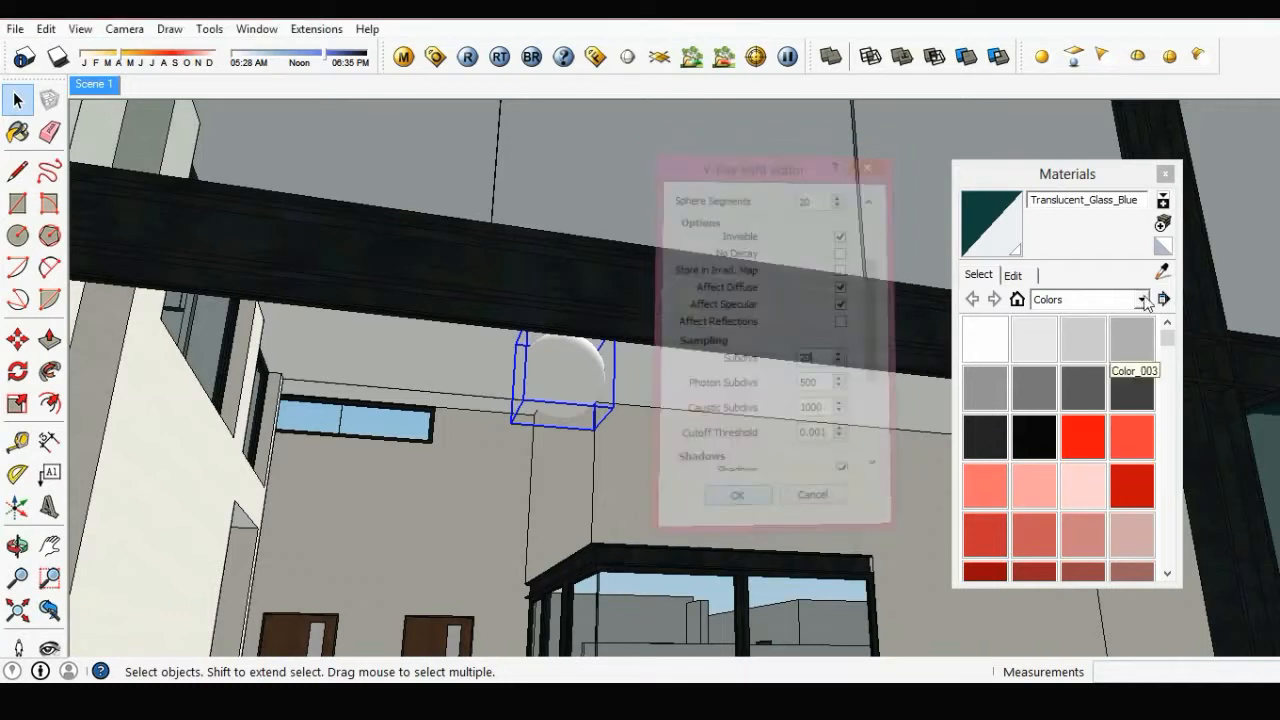
pyautogui.click(1165, 173)
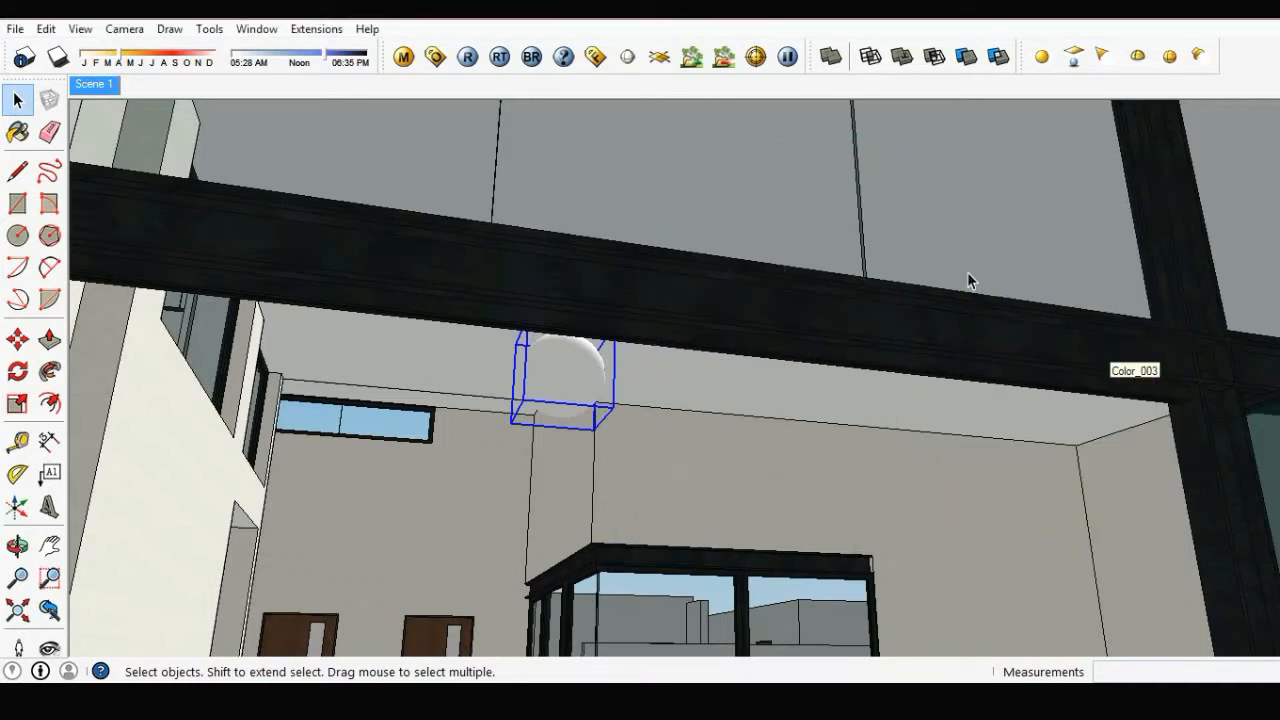
# - Return to Scene 1, run a V-Ray test render of the poolside view and stop it after the light cache preview
pyautogui.click(104, 86)
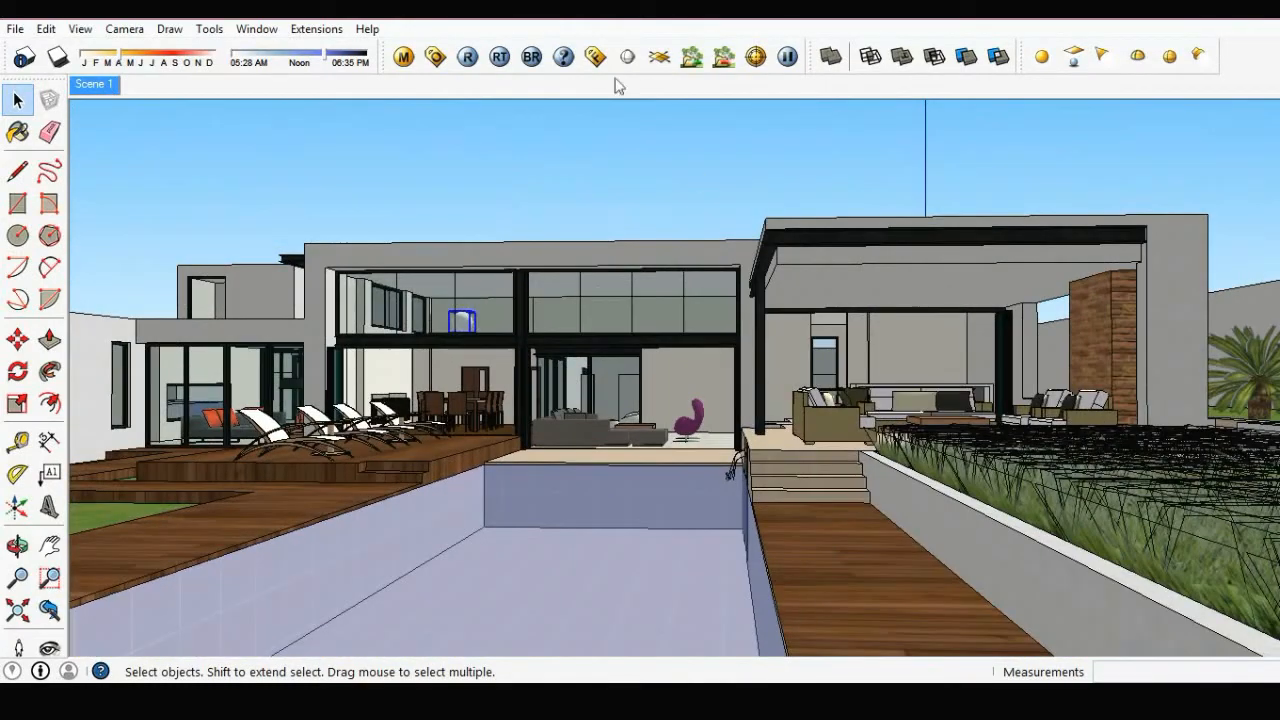
pyautogui.click(599, 60)
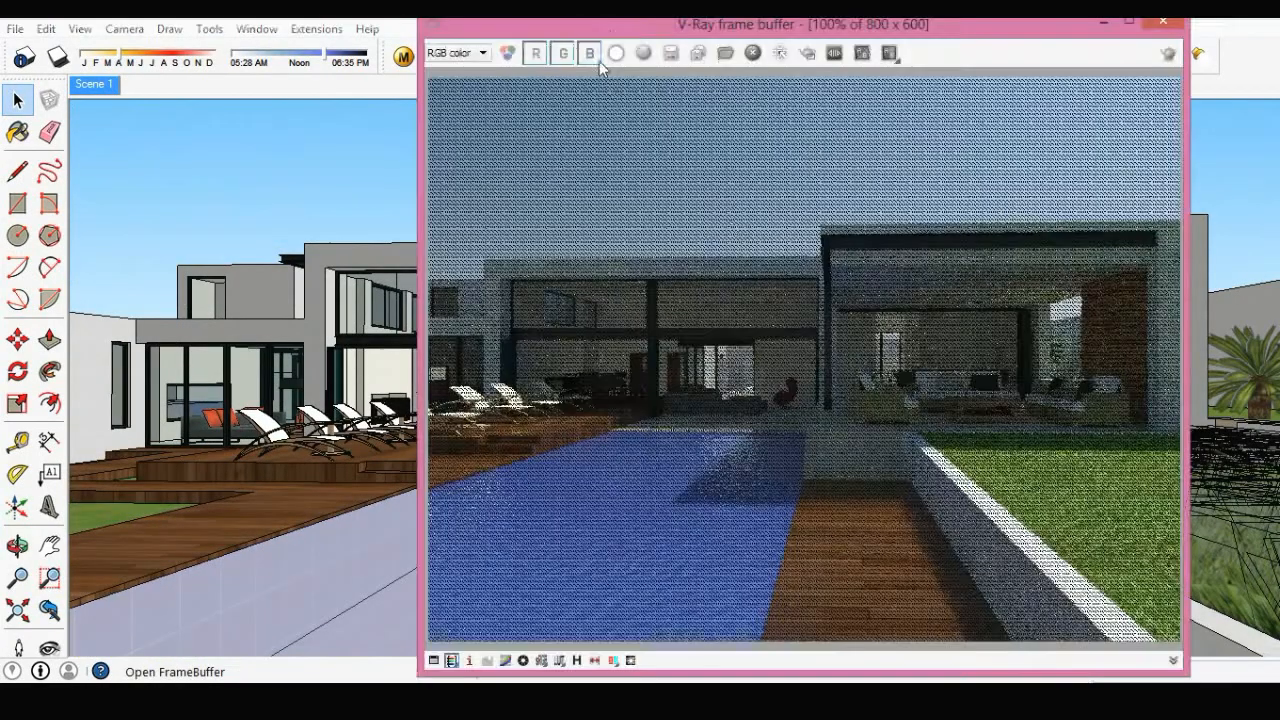
pyautogui.click(1176, 22)
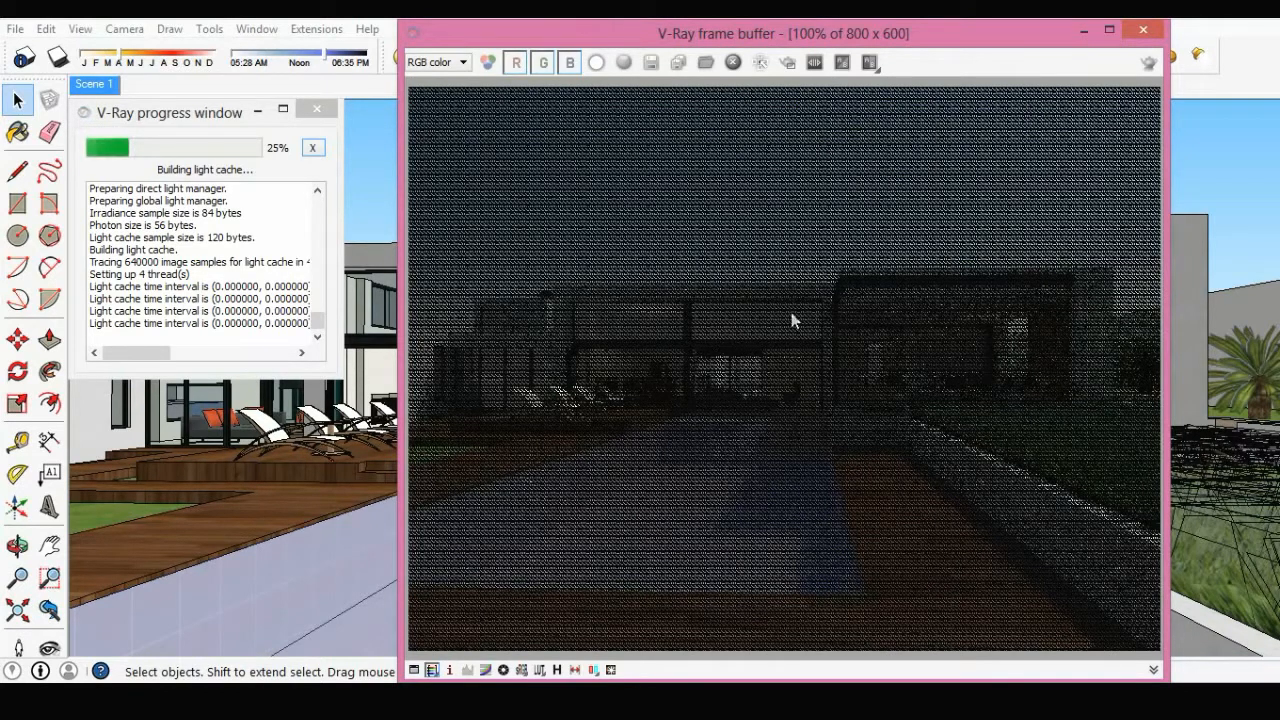
pyautogui.click(1144, 32)
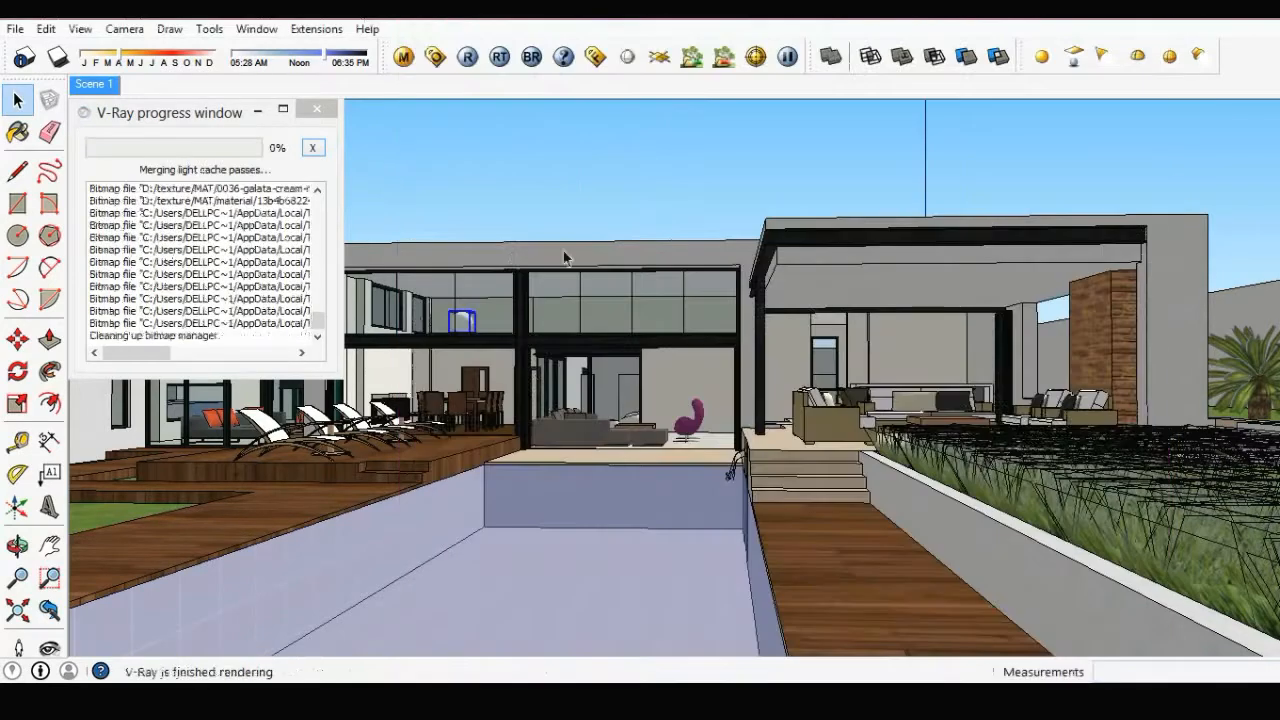
pyautogui.click(312, 147)
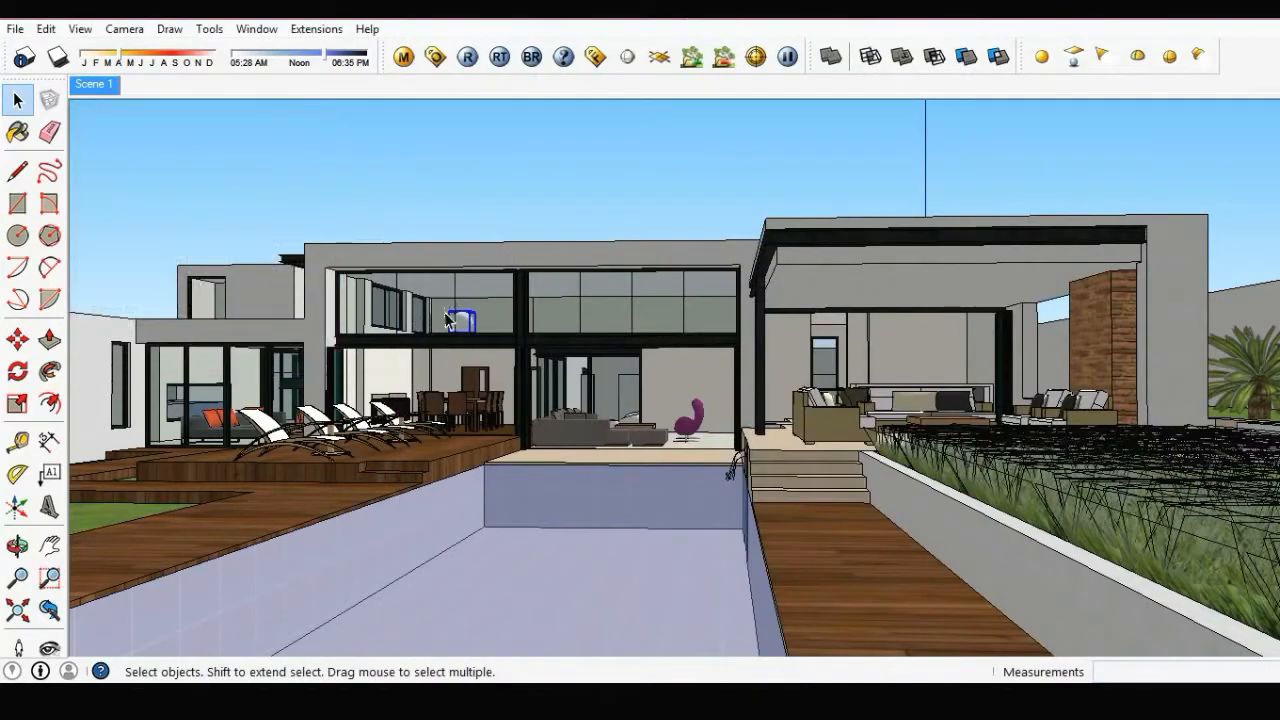
# - Lower the sphere light about 0.55 m beneath the dining area's ceiling
pyautogui.scroll(10, 454, 337)
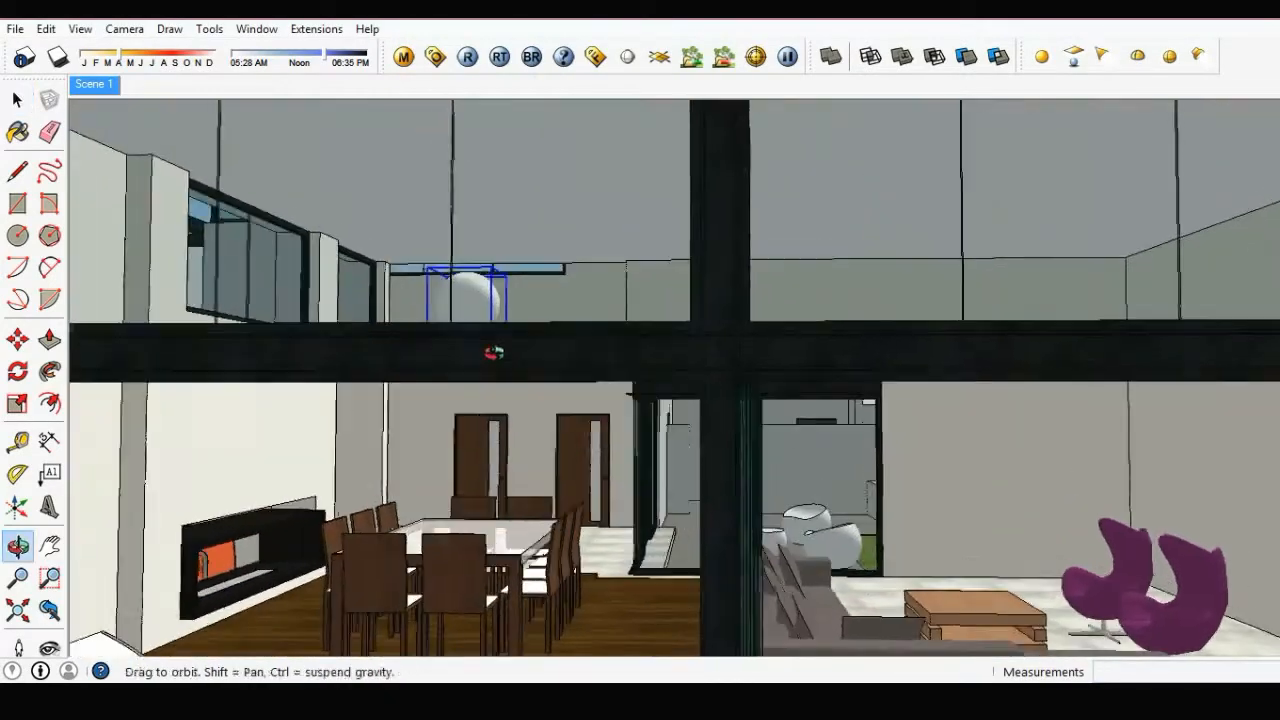
pyautogui.moveTo(494, 352); pyautogui.dragTo(520, 270, button='middle')
pyautogui.scroll(5, 463, 368)
pyautogui.scroll(-1, 469, 344)
pyautogui.moveTo(469, 344); pyautogui.dragTo(474, 366, button='middle')
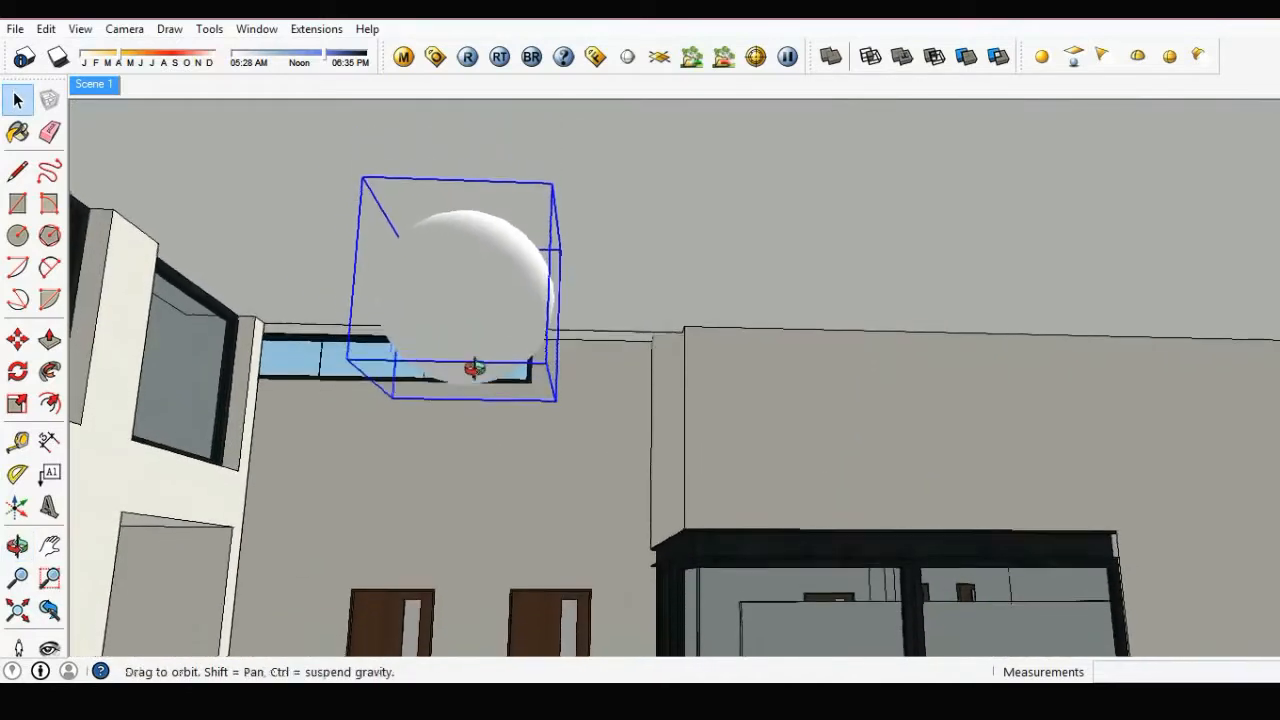
pyautogui.press('m')
pyautogui.click(463, 345)
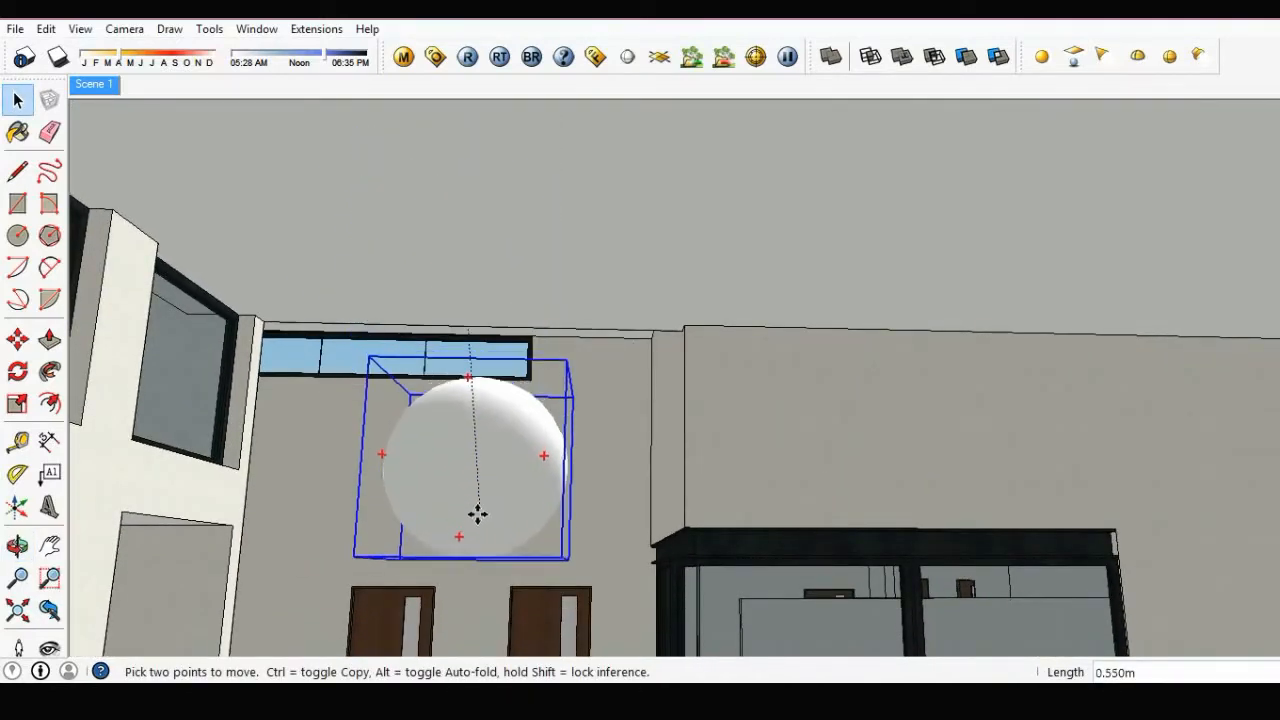
pyautogui.click(457, 540)
# - Copy the sphere light along the red axis from the dining area towards the living area
pyautogui.scroll(-2, 458, 527)
pyautogui.scroll(-2, 460, 523)
pyautogui.moveTo(460, 520); pyautogui.dragTo(509, 206, button='middle')
pyautogui.scroll(1, 492, 372)
pyautogui.keyDown('shift'); pyautogui.moveTo(486, 380); pyautogui.dragTo(457, 334, button='middle'); pyautogui.keyUp('shift')
pyautogui.click(457, 334)
pyautogui.press('ctrl')
pyautogui.scroll(3, 690, 328)
pyautogui.scroll(1, 721, 325)
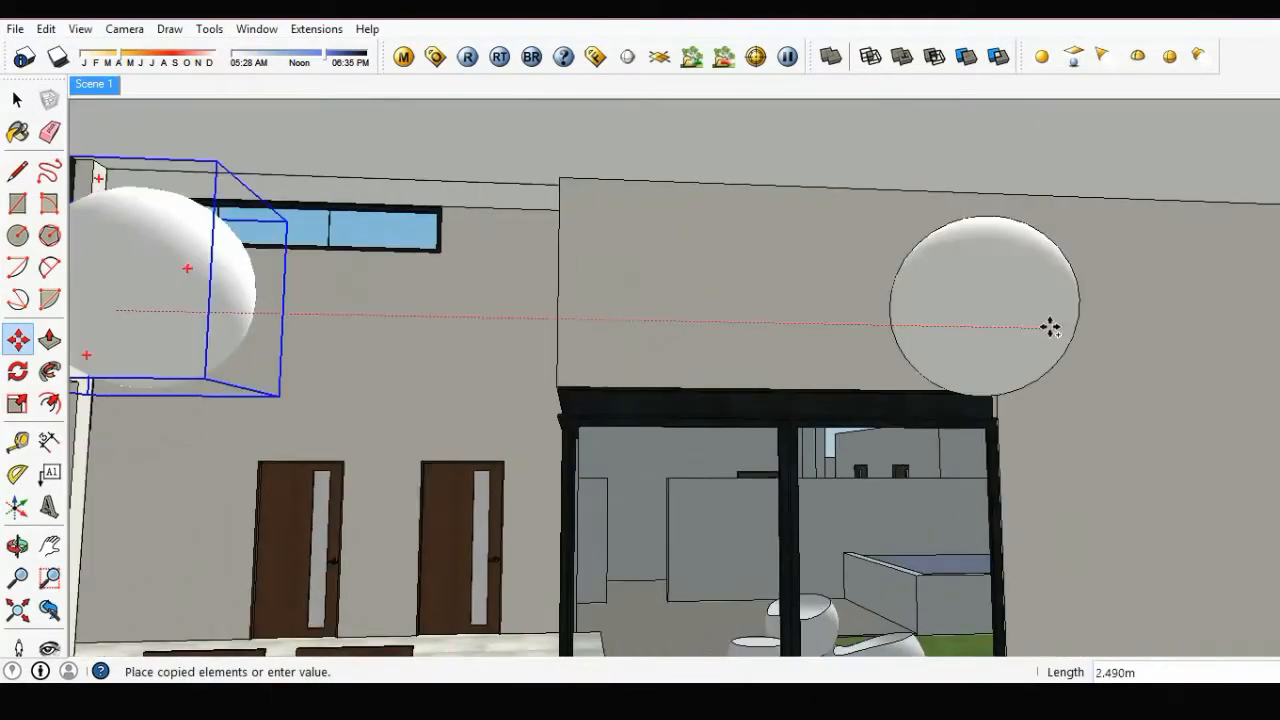
pyautogui.click(1190, 325)
# - Place the sphere light copy in the living area and shift it horizontally above the sofa seating
pyautogui.moveTo(1089, 329); pyautogui.dragTo(829, 340, button='middle')
pyautogui.scroll(-1, 900, 451)
pyautogui.keyDown('shift'); pyautogui.moveTo(900, 451); pyautogui.dragTo(830, 340, button='middle'); pyautogui.keyUp('shift')
pyautogui.scroll(-1, 769, 249)
pyautogui.keyDown('shift'); pyautogui.moveTo(700, 455); pyautogui.dragTo(614, 231, button='middle'); pyautogui.keyUp('shift')
pyautogui.keyDown('shift'); pyautogui.moveTo(1060, 411); pyautogui.dragTo(845, 305, button='middle'); pyautogui.keyUp('shift')
pyautogui.moveTo(1020, 240); pyautogui.dragTo(994, 220, button='middle')
pyautogui.click(996, 220)
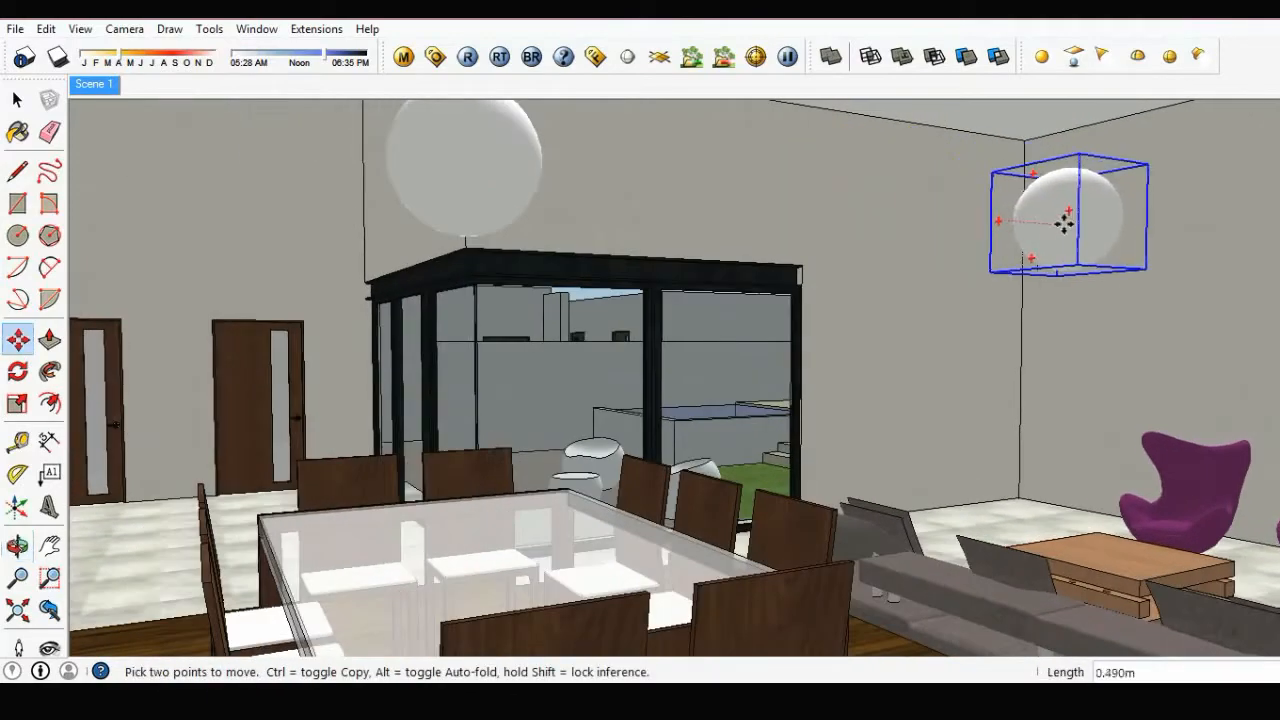
pyautogui.click(1150, 236)
# - Check the last test render in the V-Ray frame buffer and close it
pyautogui.scroll(-3, 1100, 254)
pyautogui.moveTo(1097, 254); pyautogui.dragTo(1011, 263, button='middle')
pyautogui.scroll(-1, 1011, 263)
pyautogui.click(605, 64)
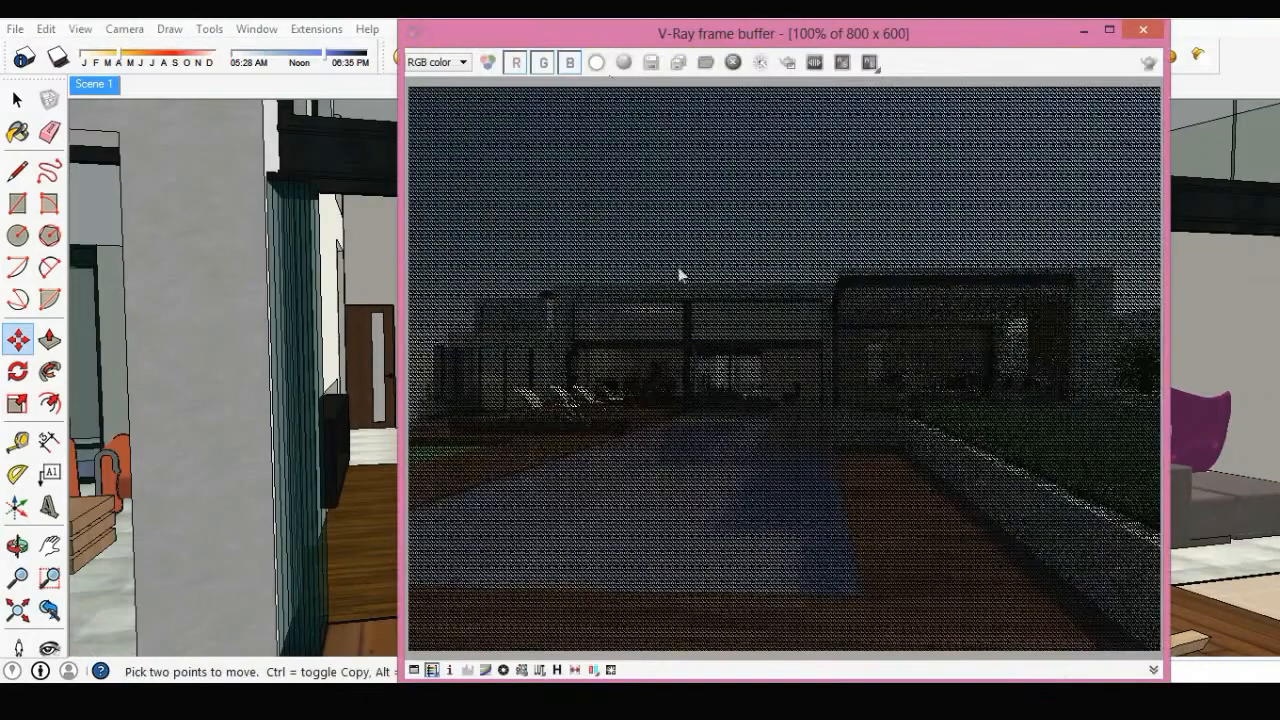
pyautogui.click(1144, 31)
# - Copy the living area's sphere light about 7.3 m along the red axis to the kitchen bar area
pyautogui.press('space')
pyautogui.moveTo(829, 320); pyautogui.dragTo(836, 366, button='middle')
pyautogui.scroll(-4, 794, 354)
pyautogui.moveTo(936, 398); pyautogui.dragTo(820, 340, button='middle')
pyautogui.scroll(3, 606, 318)
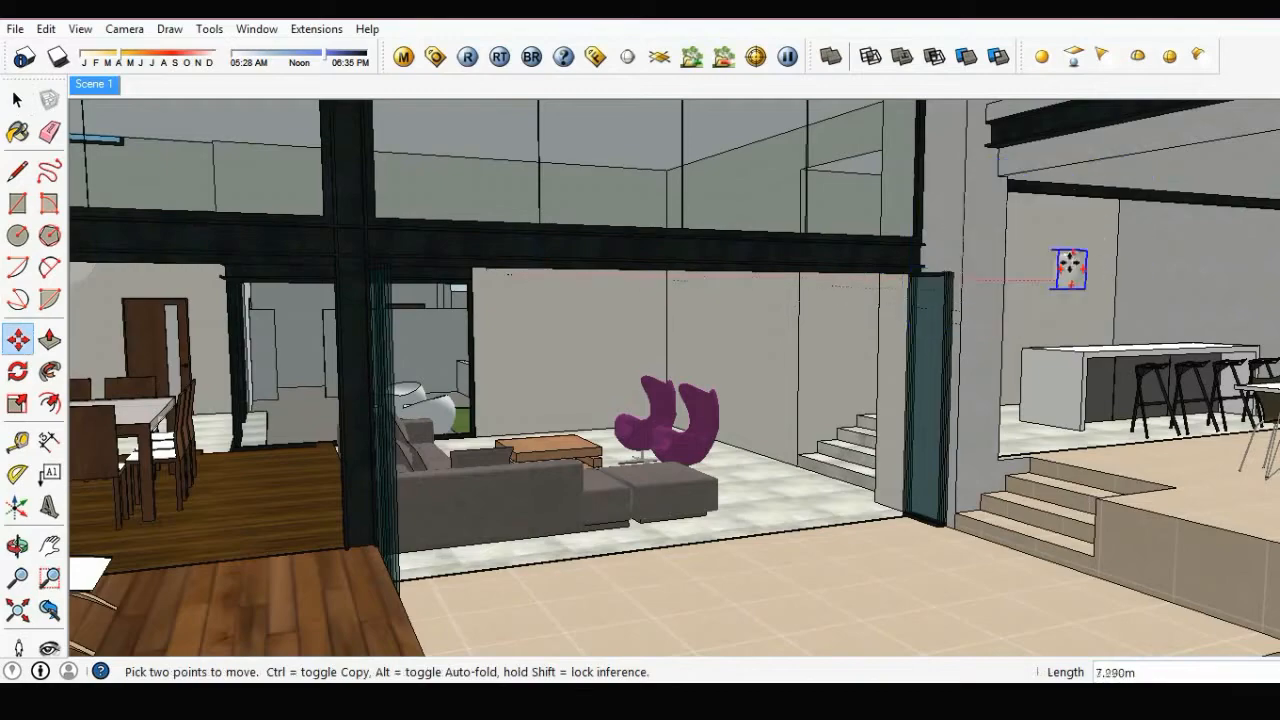
pyautogui.scroll(4, 1080, 250)
pyautogui.click(1012, 261)
# - Shift the new sphere light about 1.5 m along the green axis and fine-tune its position over the kitchen bar
pyautogui.moveTo(1012, 261); pyautogui.dragTo(760, 277, button='middle')
pyautogui.click(762, 279)
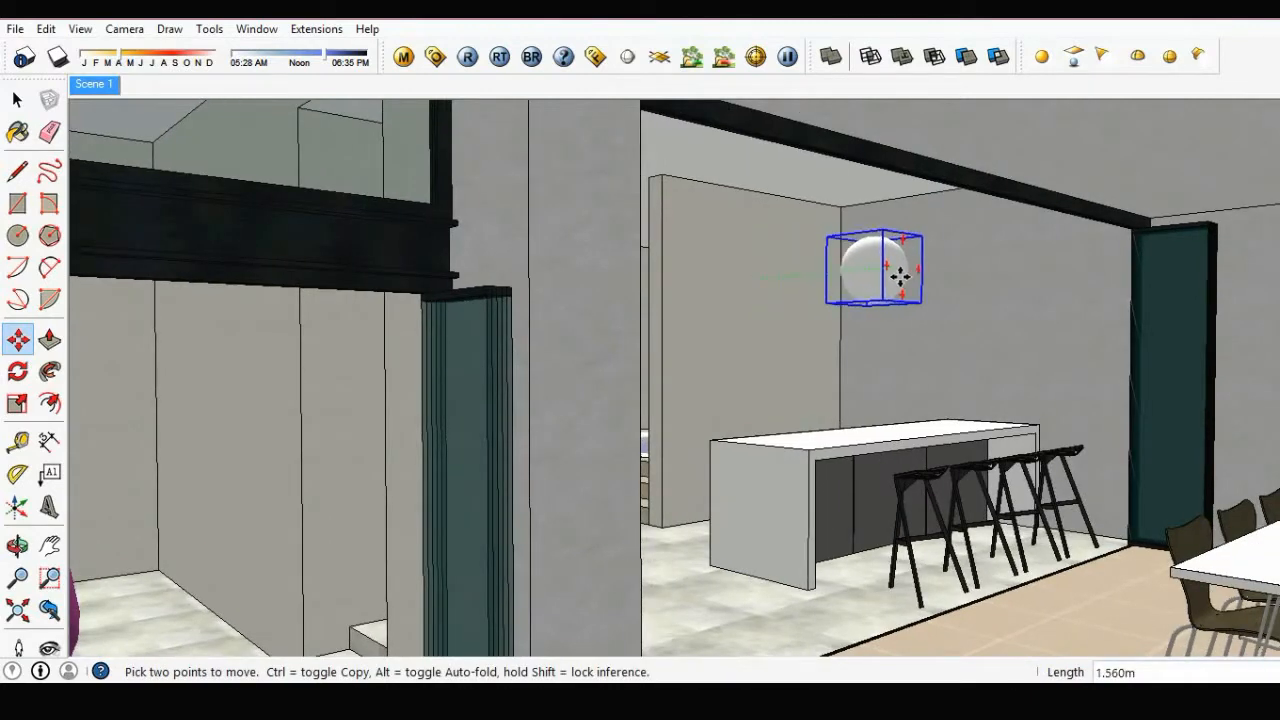
pyautogui.click(890, 282)
pyautogui.moveTo(890, 282); pyautogui.dragTo(805, 297, button='middle')
pyautogui.click(803, 298)
pyautogui.click(688, 301)
# - Copy the kitchen's sphere light along the red axis to the covered outdoor lounge and adjust its position above the sofas
pyautogui.scroll(-5, 694, 300)
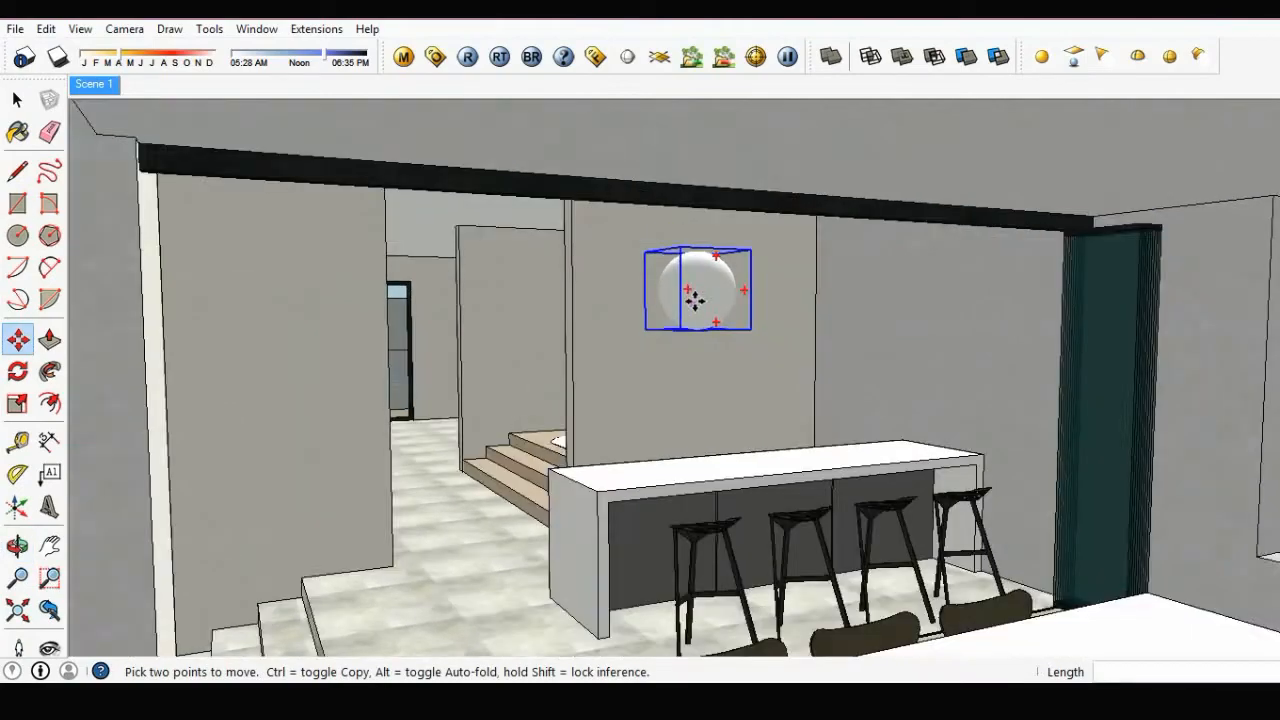
pyautogui.press('space')
pyautogui.moveTo(706, 325); pyautogui.dragTo(756, 329, button='middle')
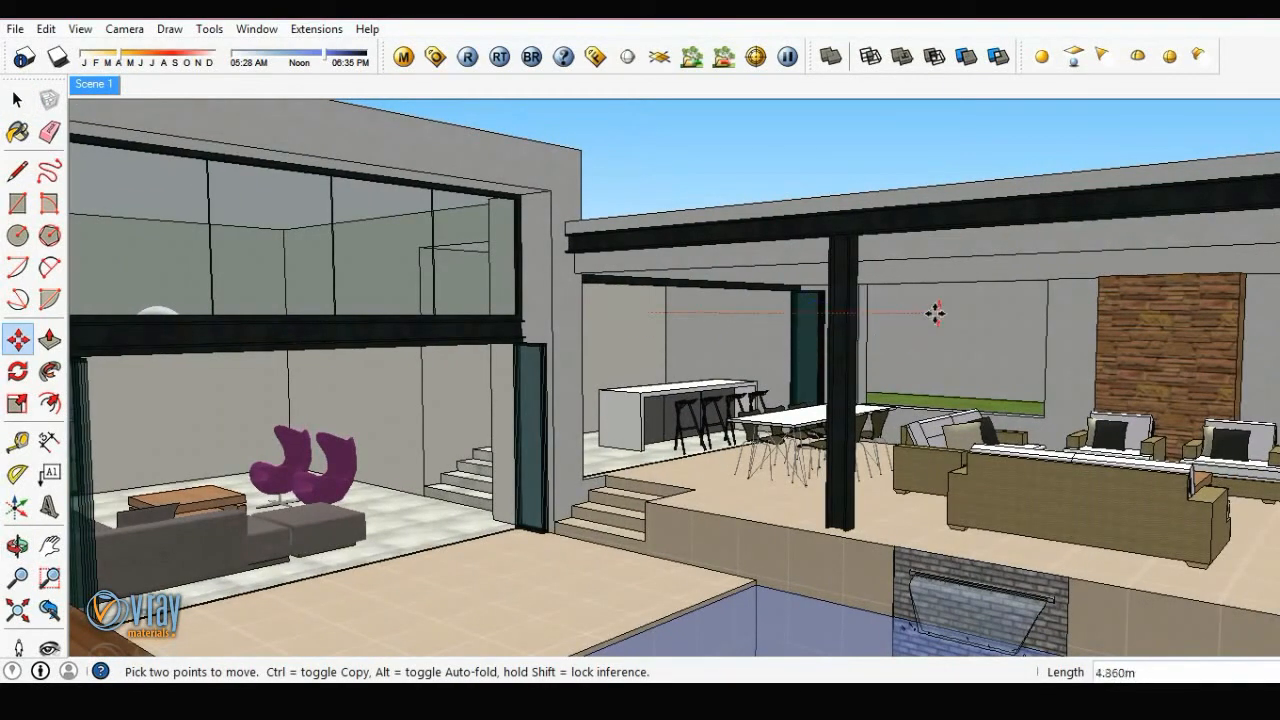
pyautogui.moveTo(959, 320); pyautogui.dragTo(659, 276, button='middle')
pyautogui.click(614, 268)
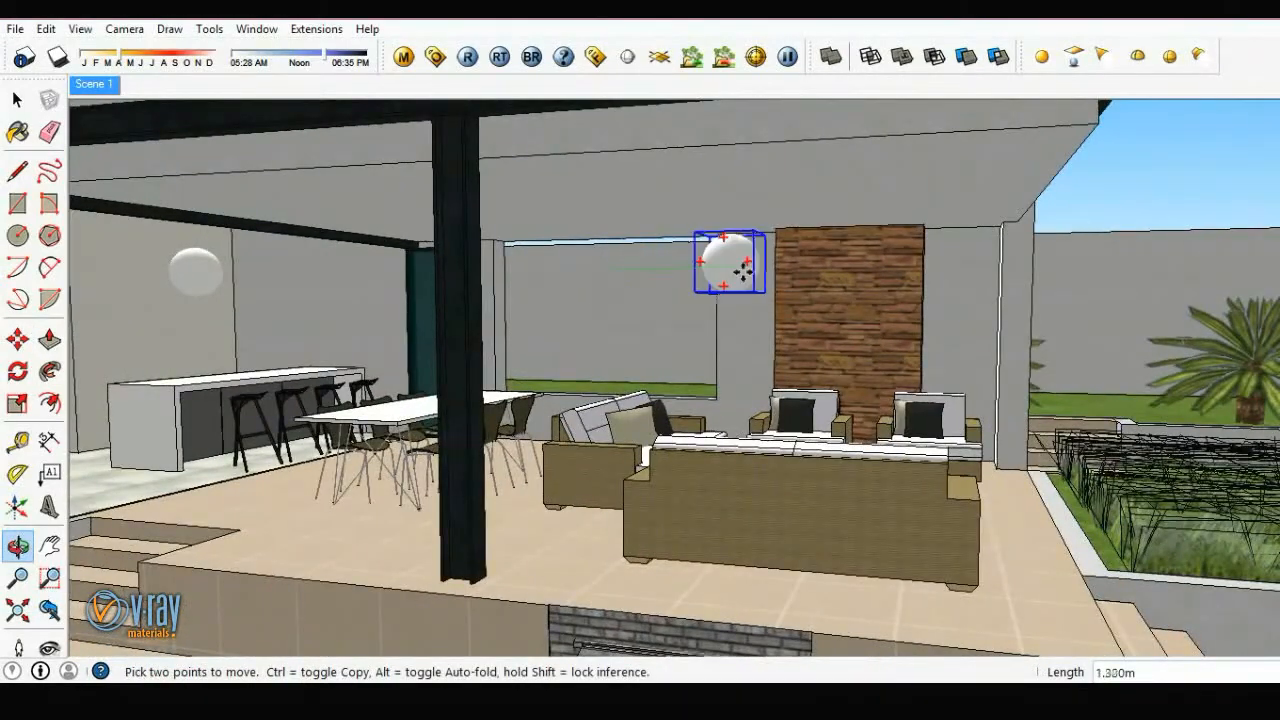
pyautogui.moveTo(751, 270); pyautogui.dragTo(538, 283, button='middle')
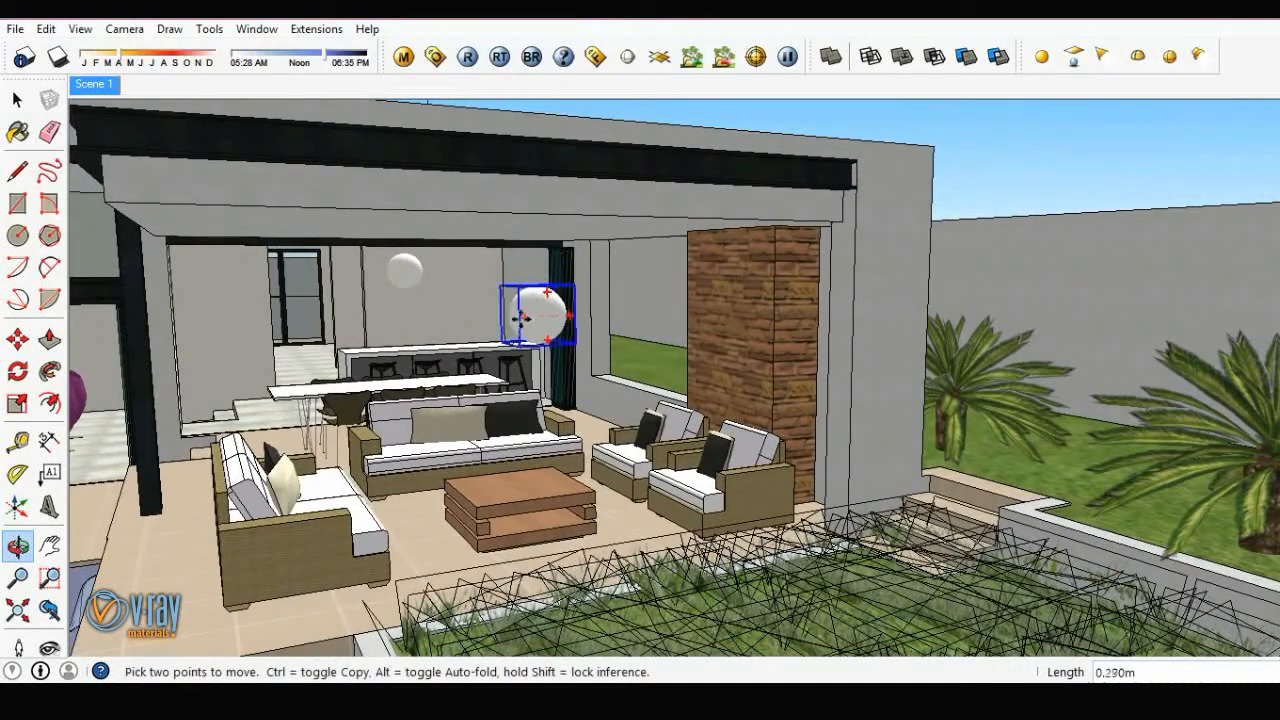
pyautogui.click(501, 320)
# - Copy the outdoor lounge's sphere light along the red axis into the indoor lounge with the orange armchairs
pyautogui.press('space')
pyautogui.scroll(-3, 501, 320)
pyautogui.moveTo(501, 320); pyautogui.dragTo(900, 390, button='middle')
pyautogui.moveTo(705, 405); pyautogui.dragTo(779, 391, button='middle')
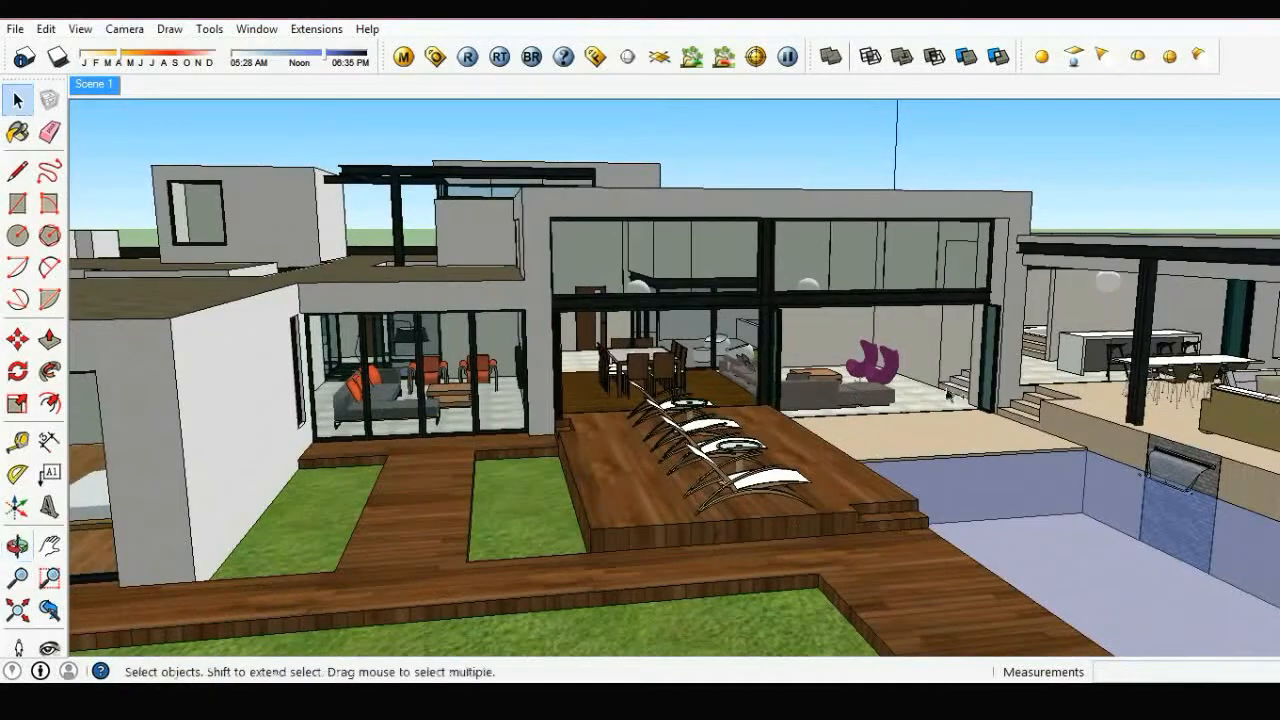
pyautogui.moveTo(950, 397); pyautogui.dragTo(795, 372, button='middle')
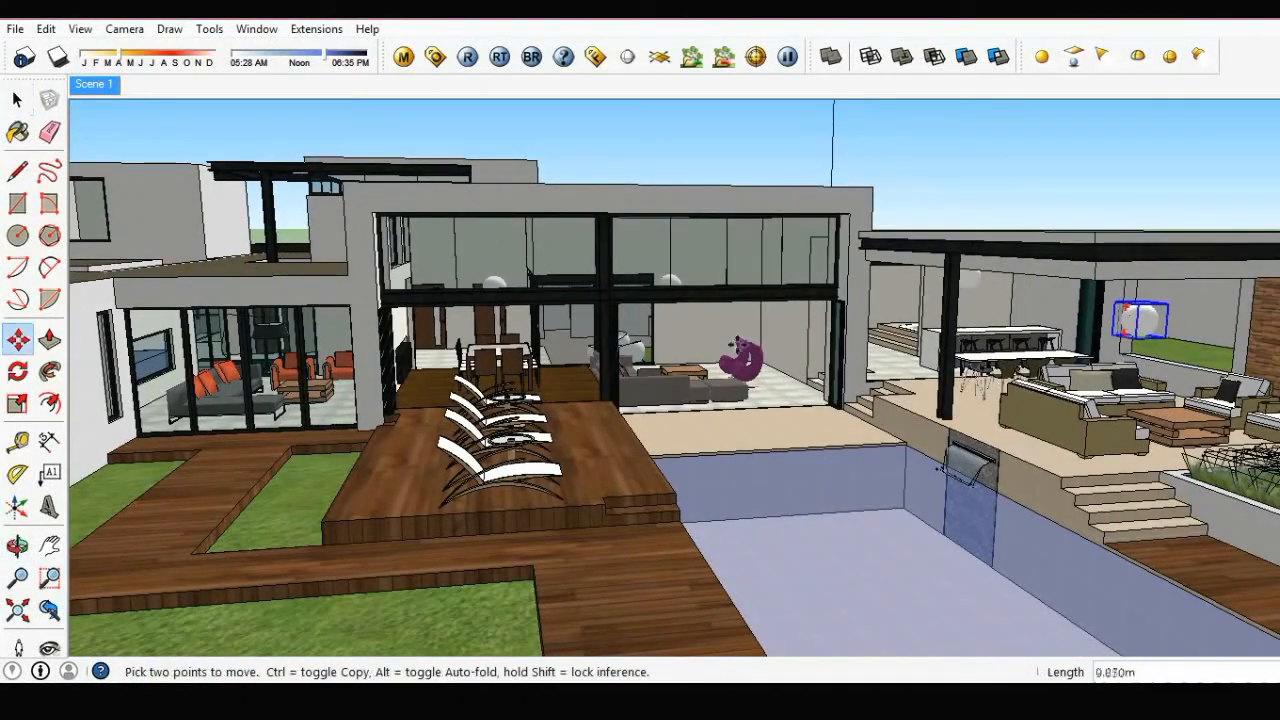
pyautogui.press('ctrl')
pyautogui.moveTo(404, 352); pyautogui.dragTo(462, 364, button='middle')
pyautogui.scroll(5, 420, 354)
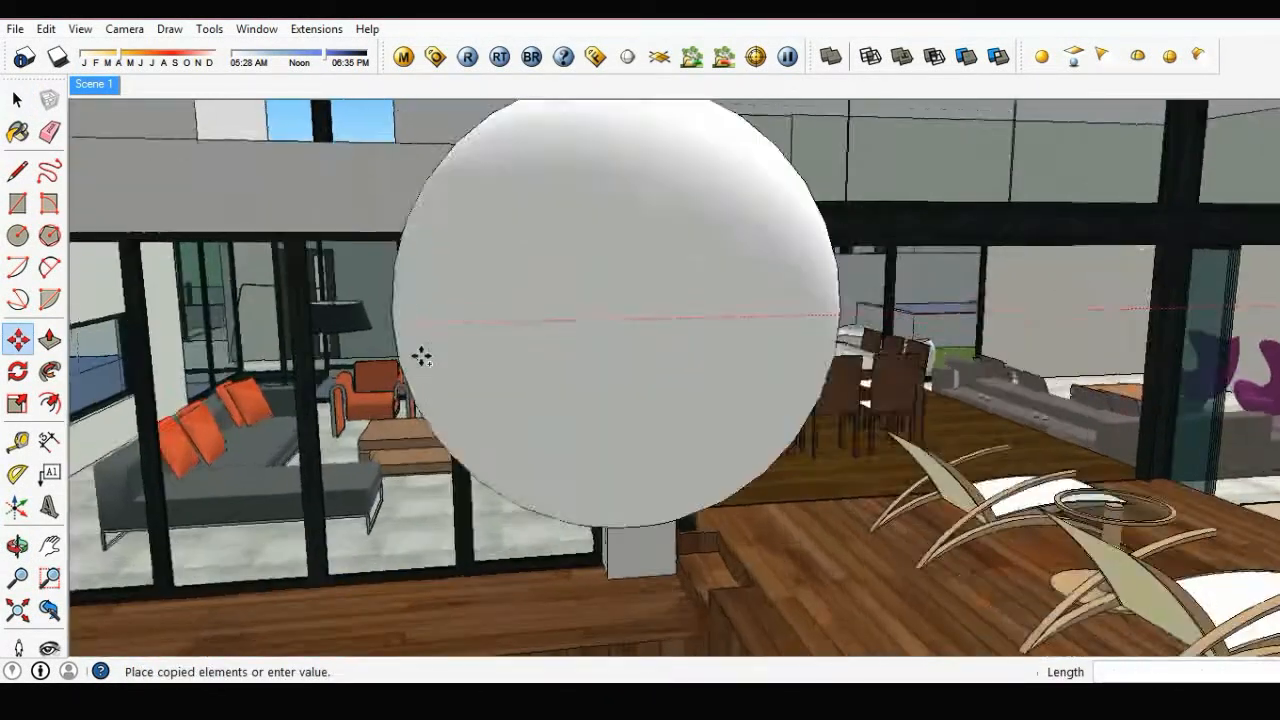
pyautogui.scroll(8, 363, 348)
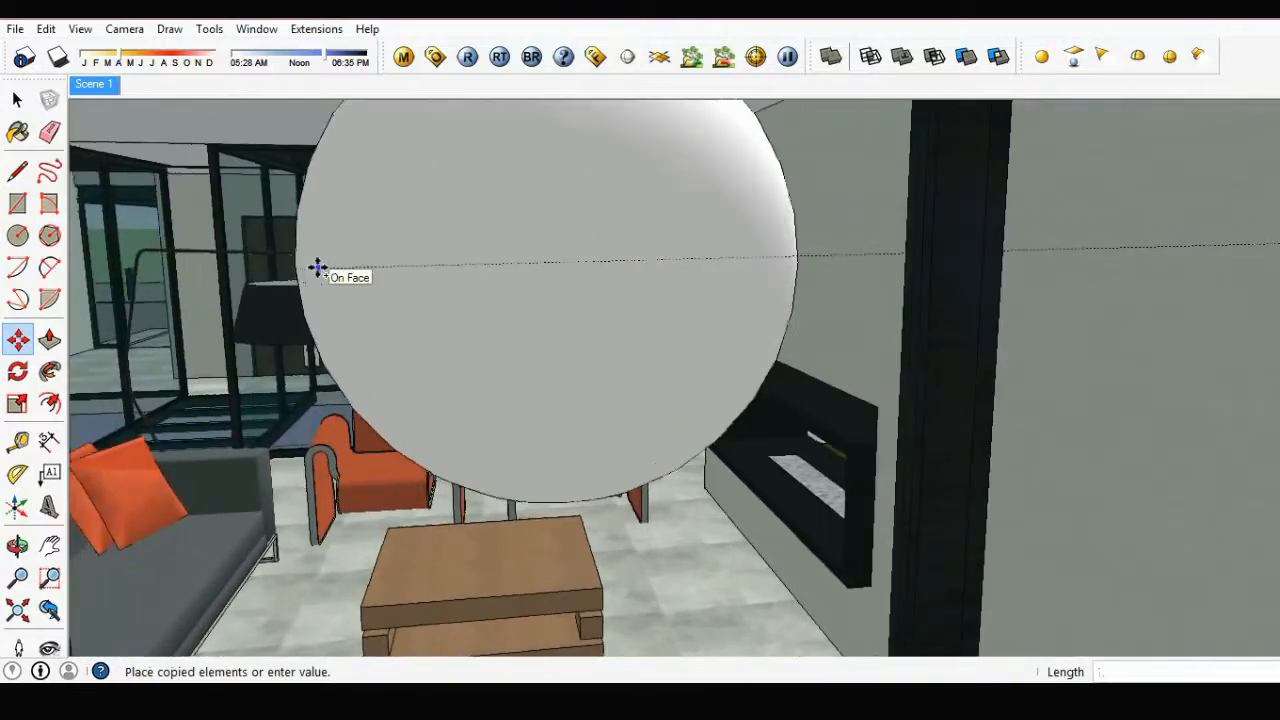
pyautogui.scroll(3, 317, 267)
pyautogui.scroll(4, 370, 334)
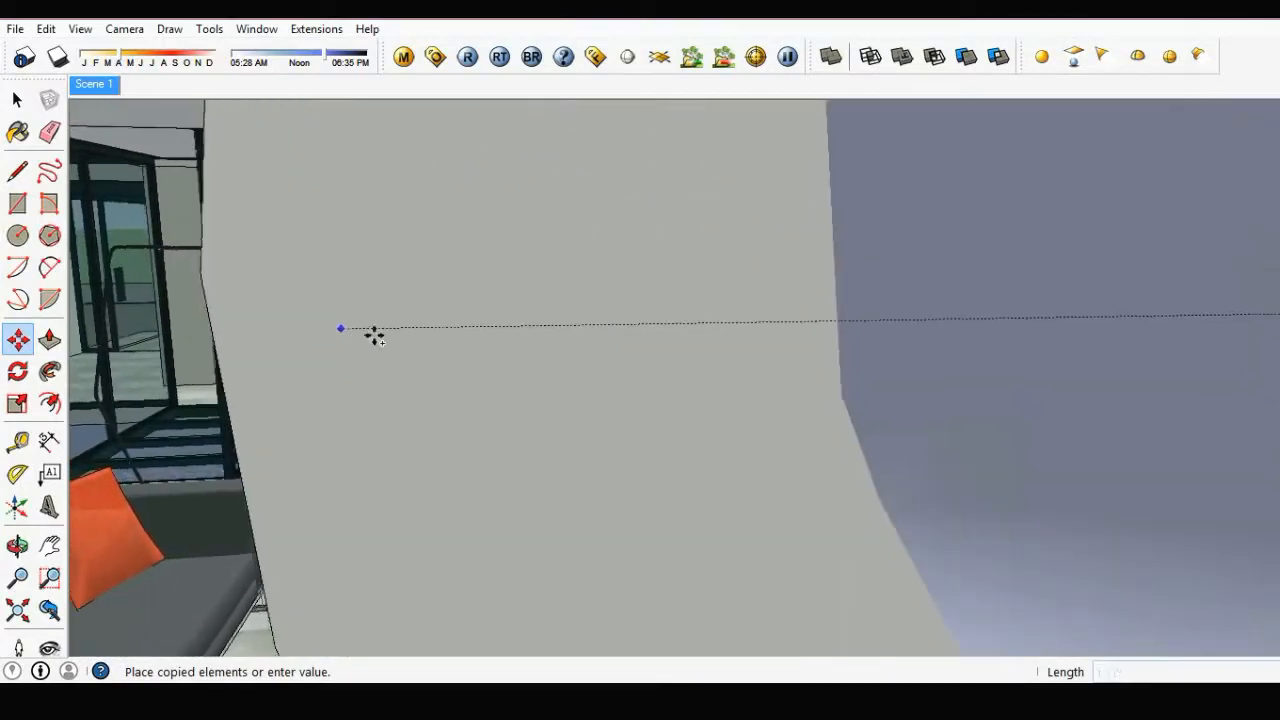
pyautogui.scroll(-6, 370, 334)
pyautogui.moveTo(486, 371); pyautogui.dragTo(731, 306, button='middle')
pyautogui.moveTo(523, 411); pyautogui.dragTo(432, 378, button='middle')
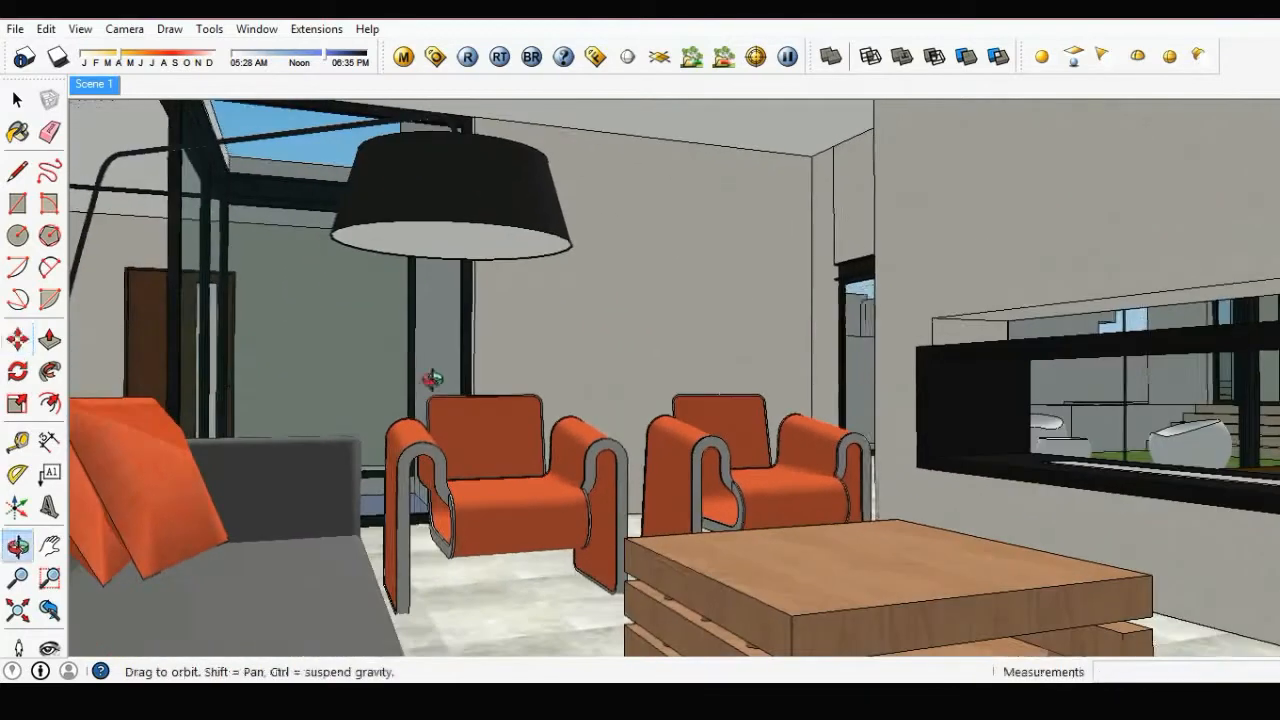
pyautogui.click(412, 218)
# - Move the indoor lounge's sphere light clear of the floor lamp and raise it slightly above the armchairs
pyautogui.click(479, 247)
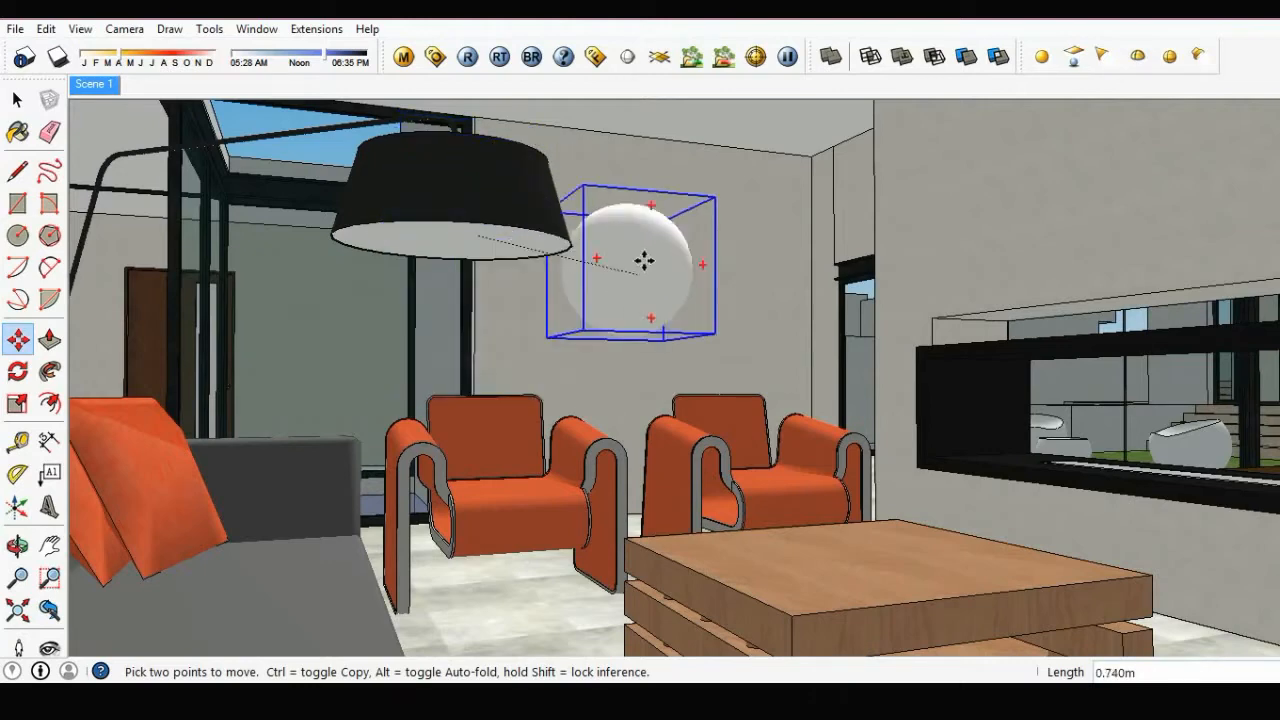
pyautogui.click(666, 240)
pyautogui.moveTo(666, 240); pyautogui.dragTo(691, 340, button='middle')
pyautogui.click(625, 300)
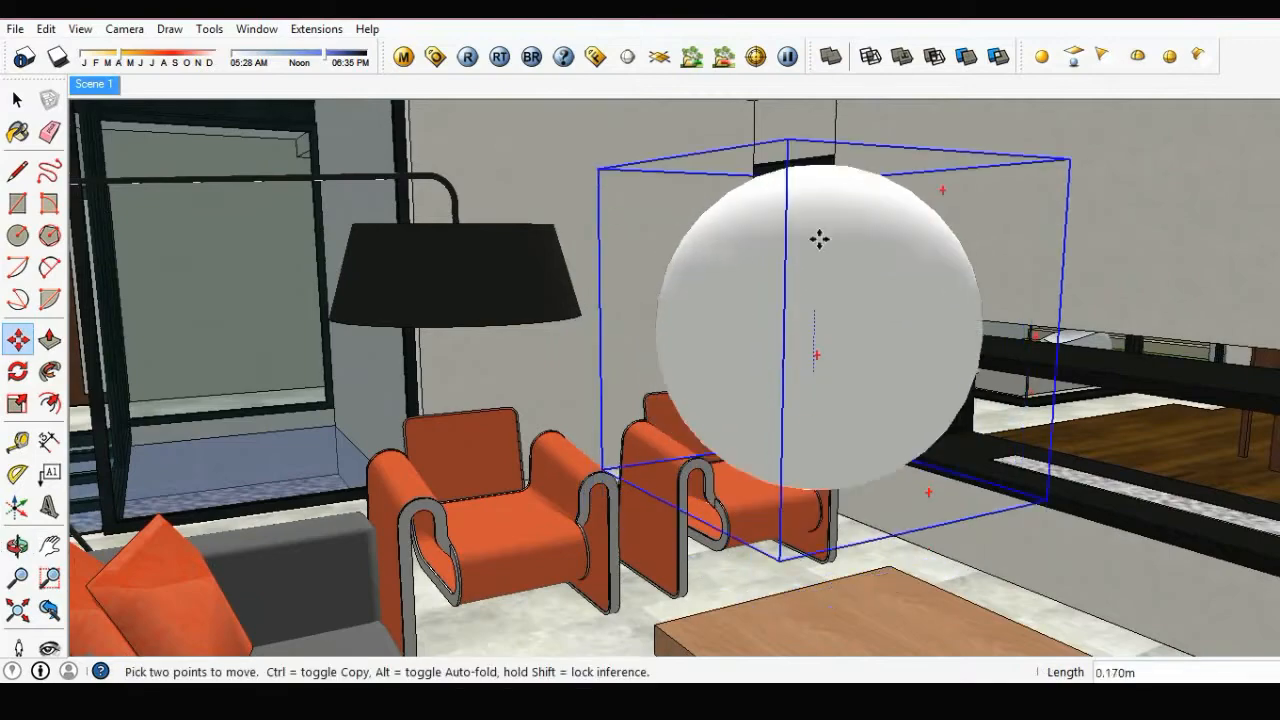
pyautogui.click(821, 215)
pyautogui.press('space')
# - Review the previous test render in the frame buffer to see the indoor lounge's place in the view
pyautogui.moveTo(815, 277); pyautogui.dragTo(743, 316, button='middle')
pyautogui.scroll(-10, 746, 308)
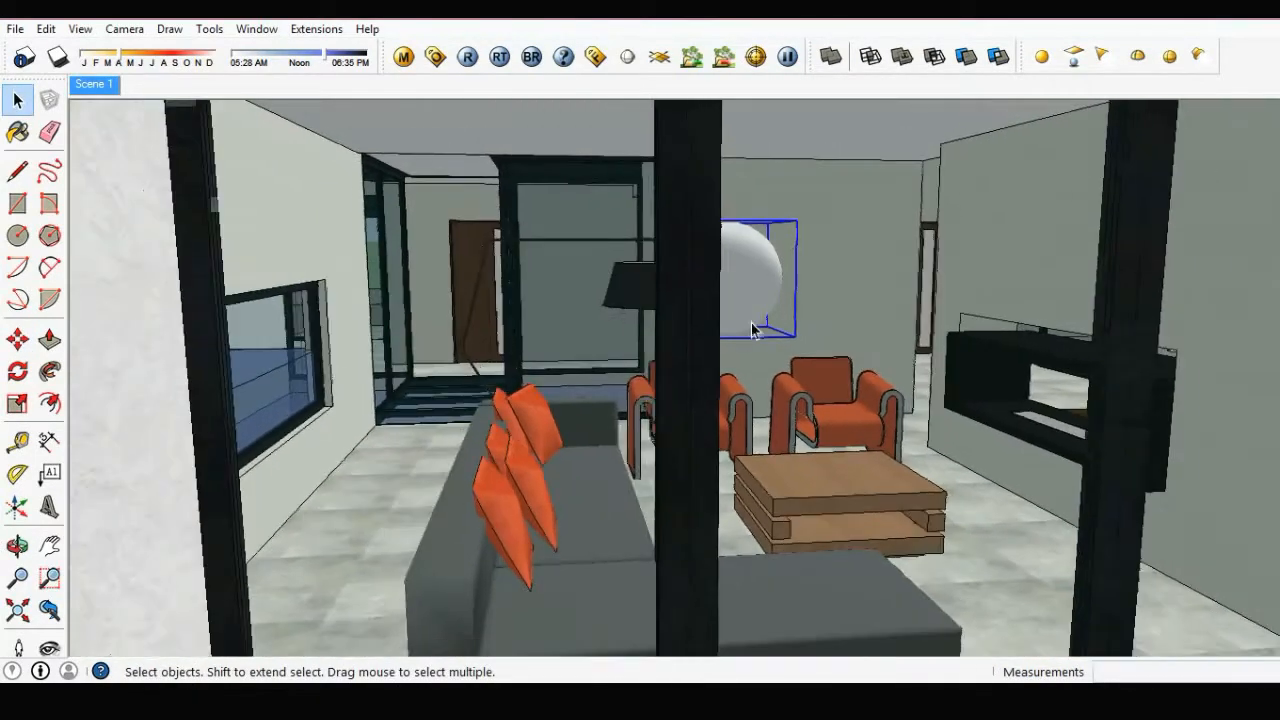
pyautogui.click(598, 58)
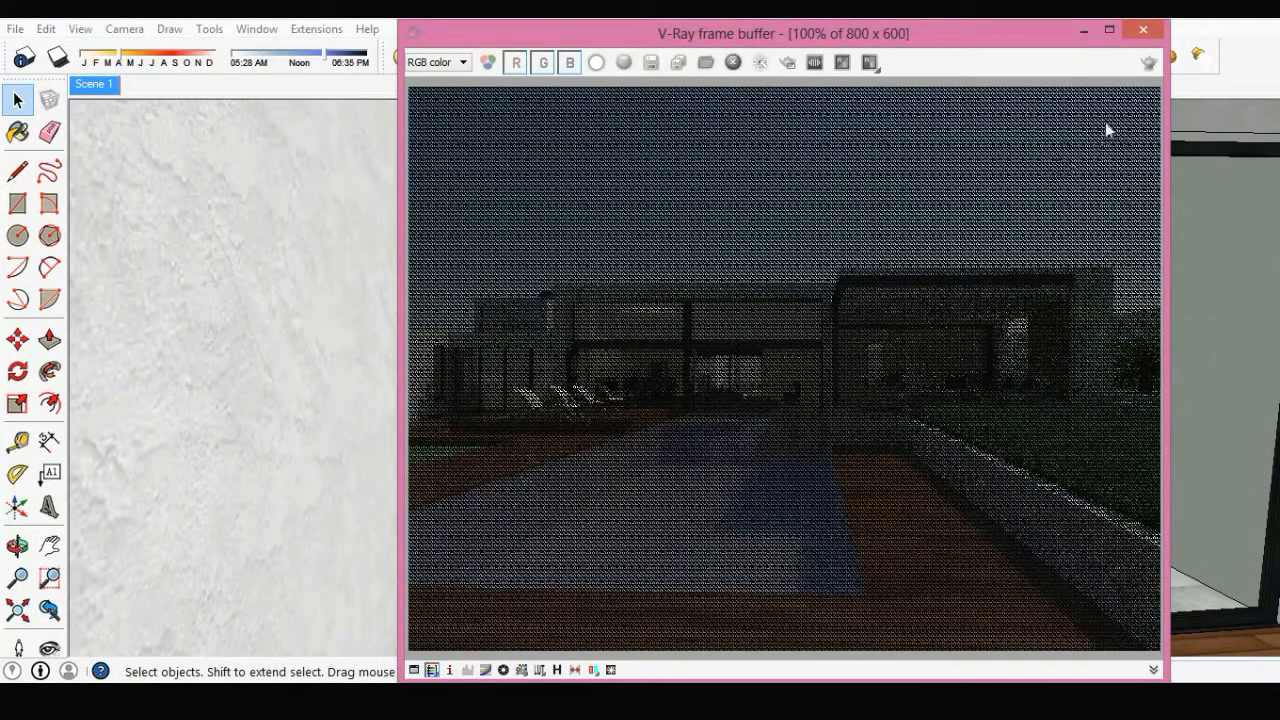
pyautogui.click(1144, 33)
# - Return to the Scene 1 poolside view and reopen the V-Ray frame buffer
pyautogui.scroll(-10, 742, 305)
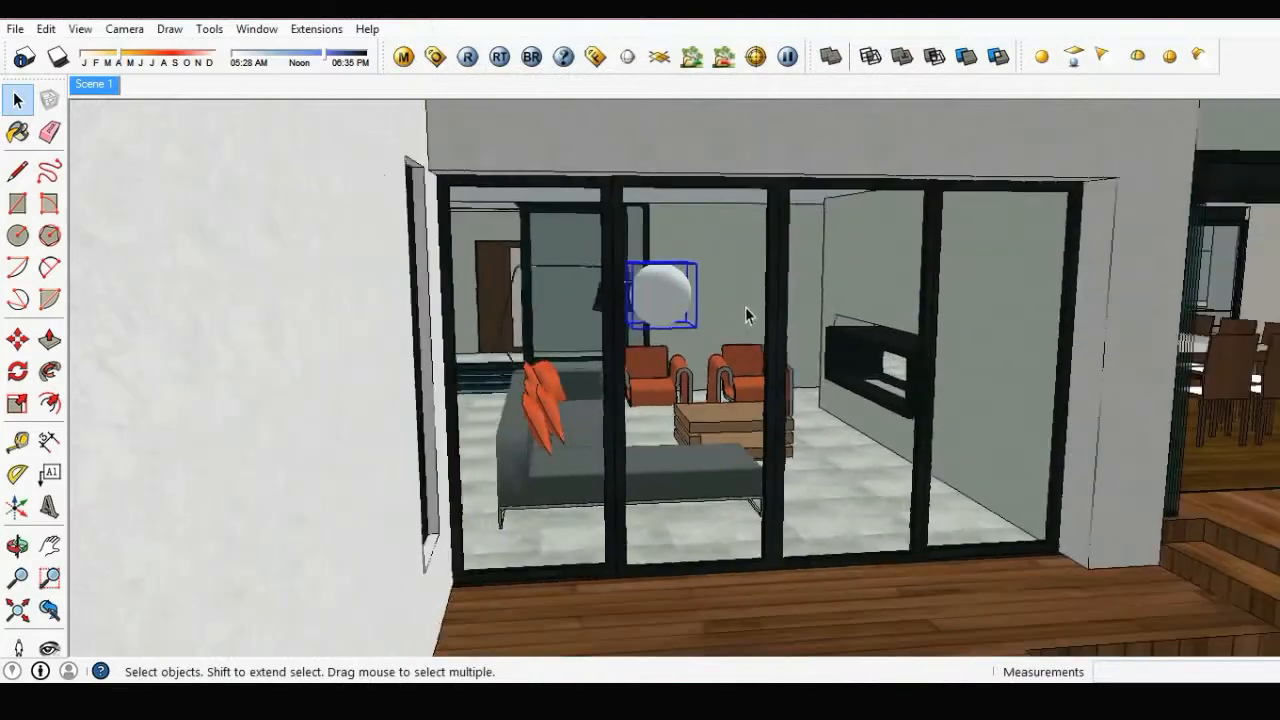
pyautogui.scroll(-5, 735, 333)
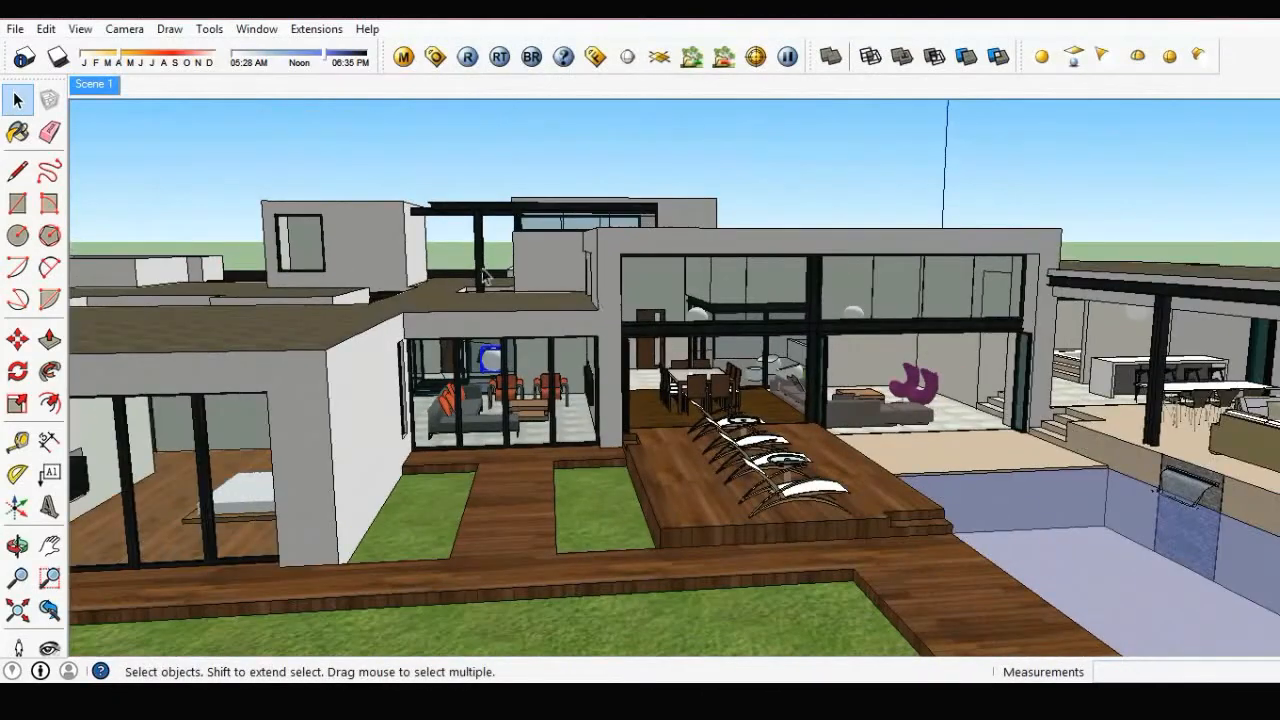
pyautogui.click(95, 84)
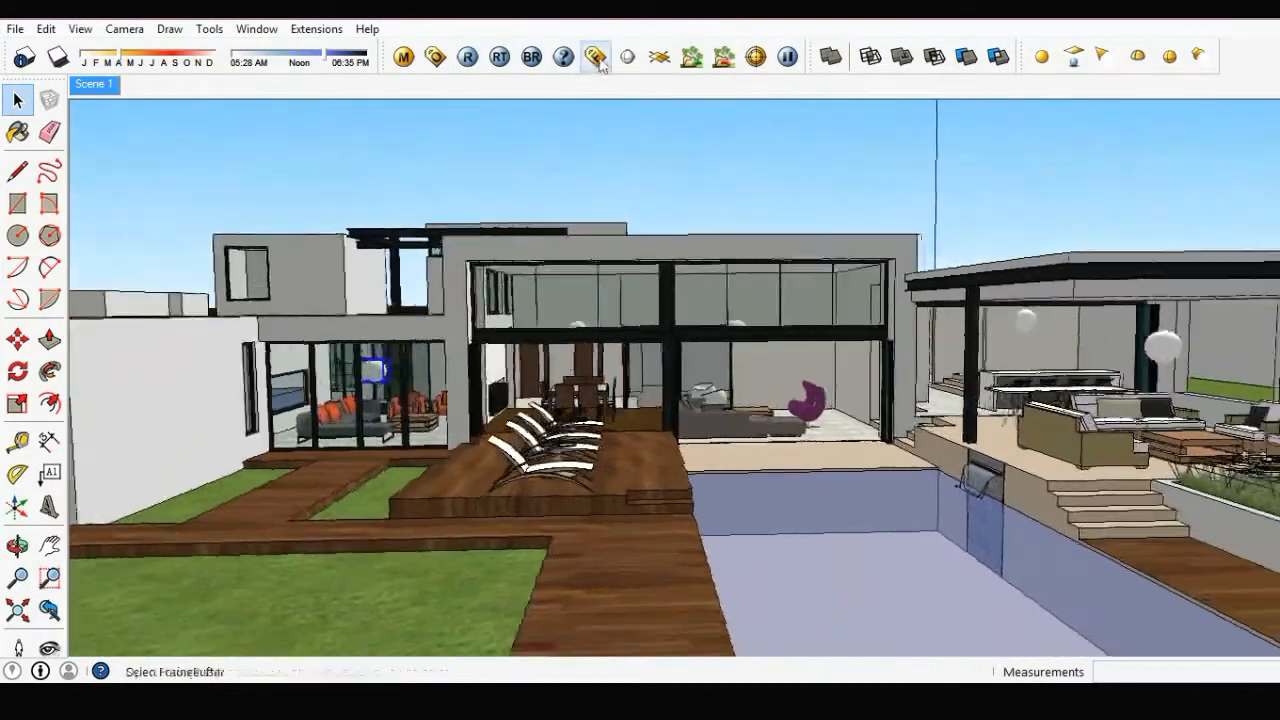
pyautogui.click(595, 57)
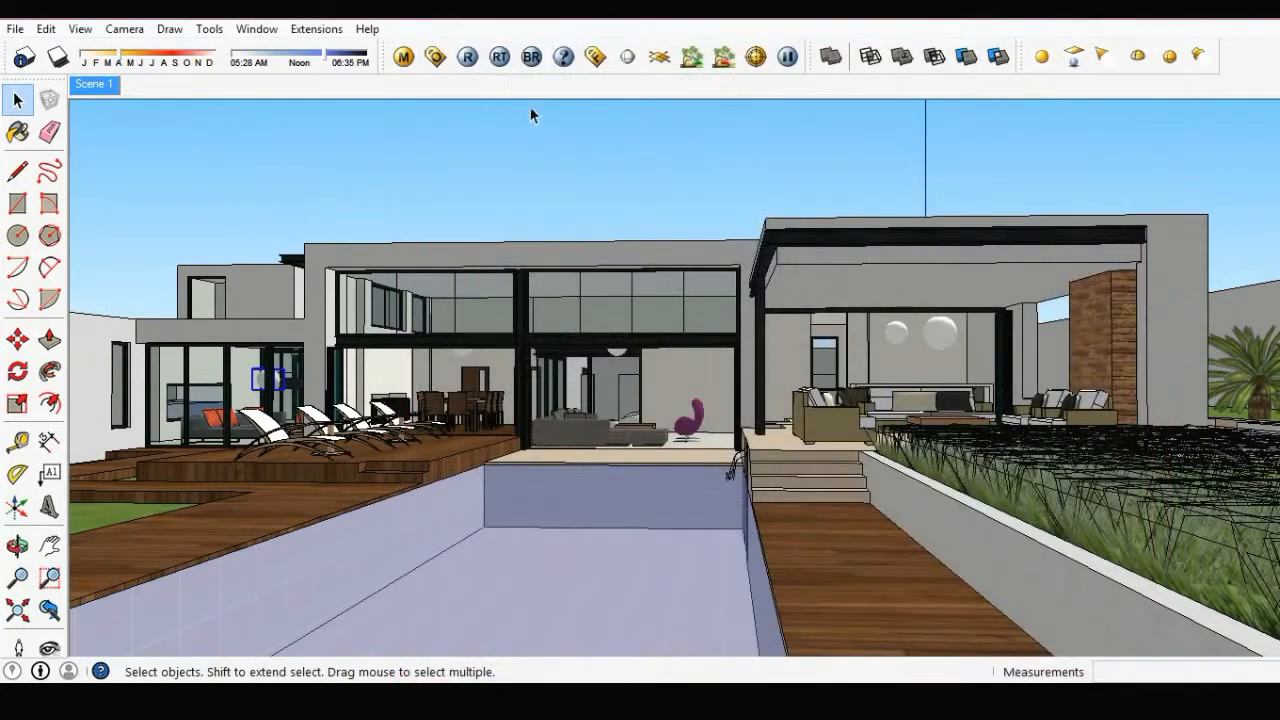
# - Load VizPeople_non_commercial_hdr_v1_09.hdr as a TexBitmap for the V-Ray environment's reflection/refraction background
pyautogui.click(435, 57)
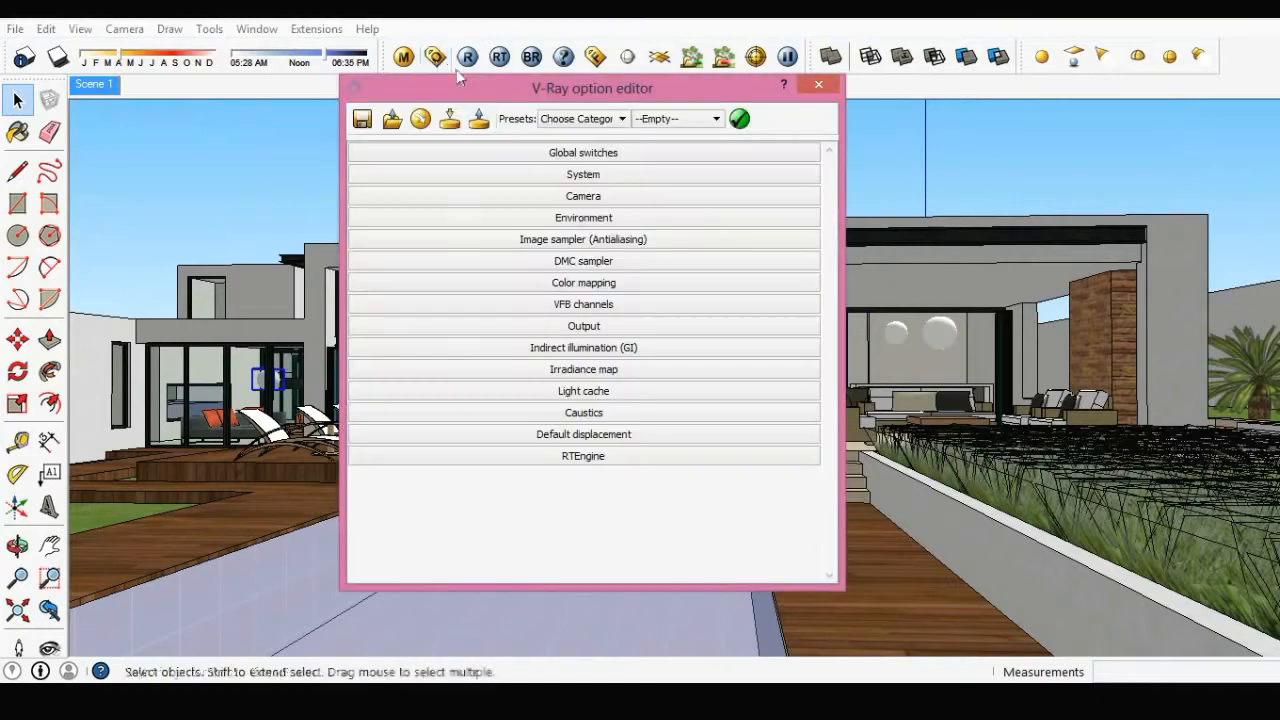
pyautogui.click(578, 218)
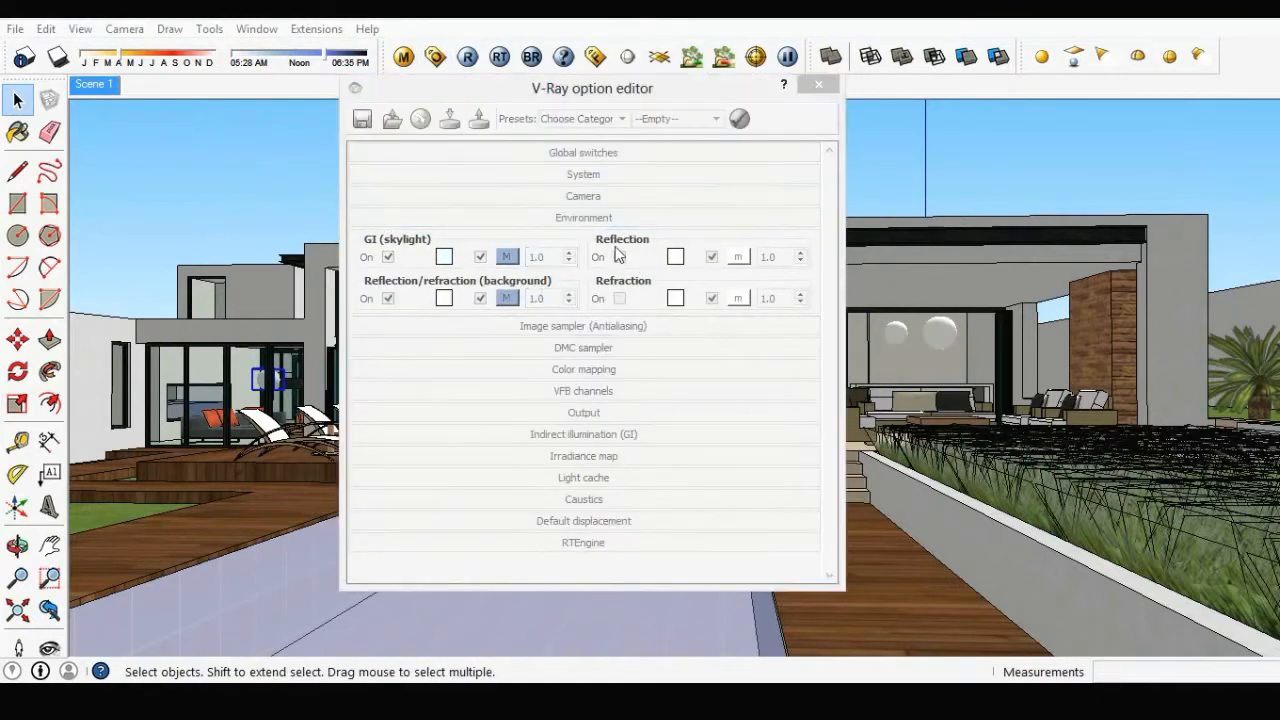
pyautogui.click(577, 271)
pyautogui.scroll(6, 541, 335)
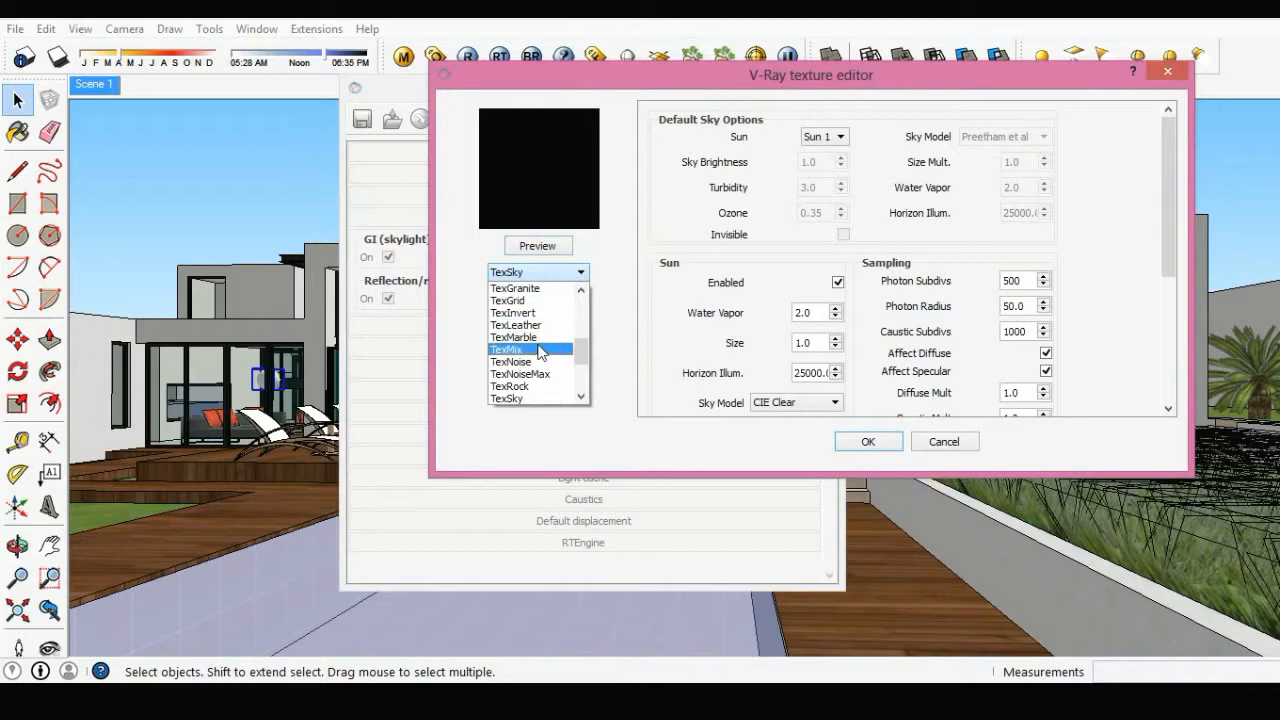
pyautogui.click(541, 338)
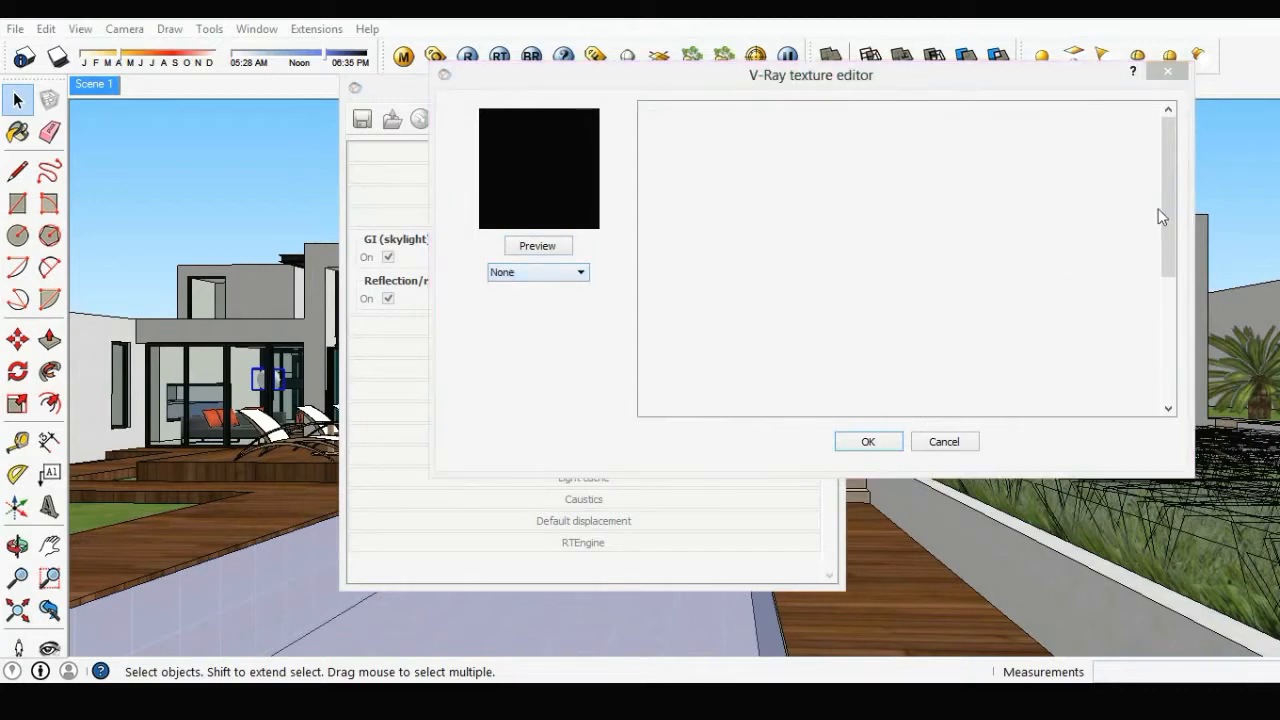
pyautogui.moveTo(1046, 239); pyautogui.dragTo(1047, 420)
pyautogui.click(685, 386)
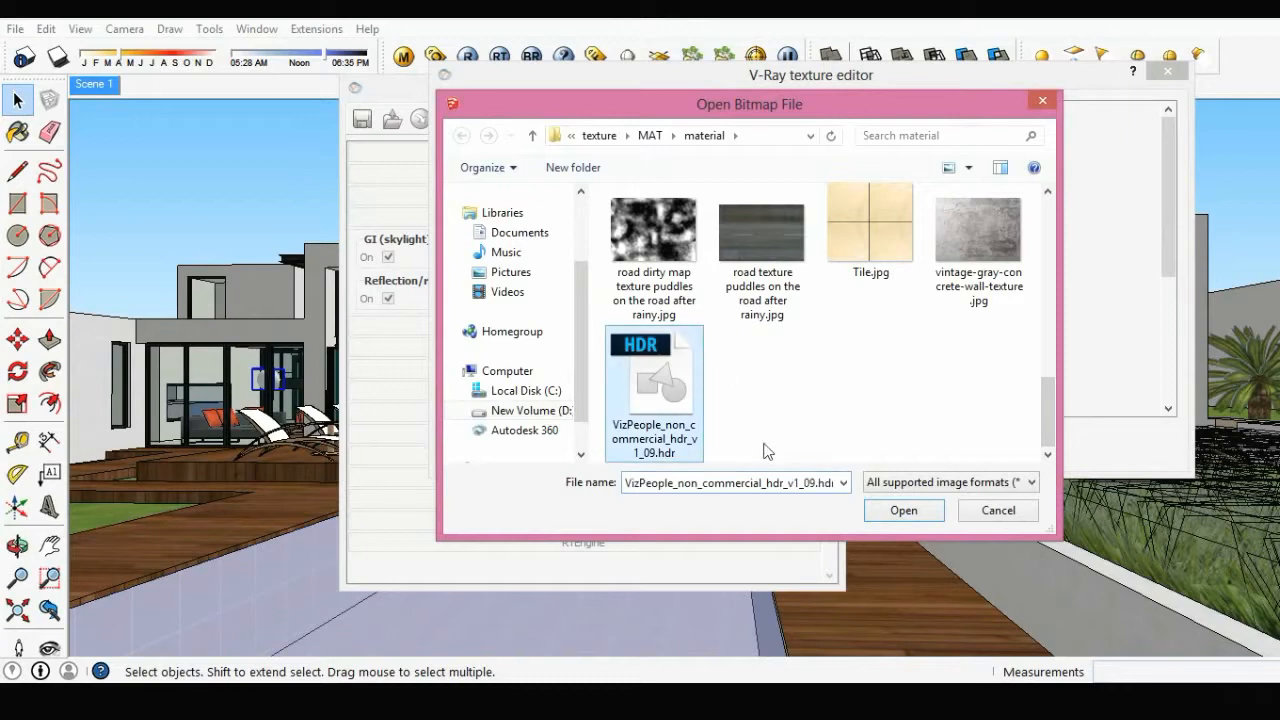
pyautogui.click(900, 510)
# - Set the HDR texture's UVW type to UVWGenEnvironment and the background multiplier to 4.0, and close the V-Ray options
pyautogui.moveTo(1168, 220); pyautogui.dragTo(1140, 376)
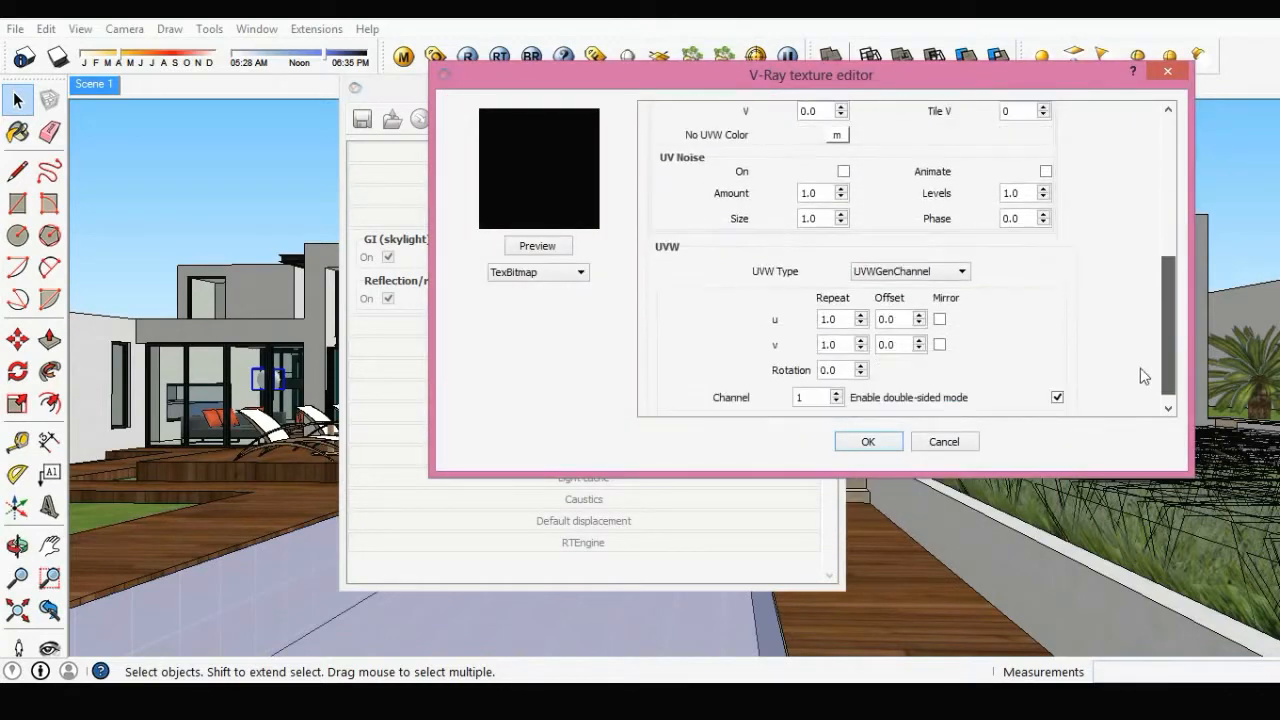
pyautogui.click(950, 271)
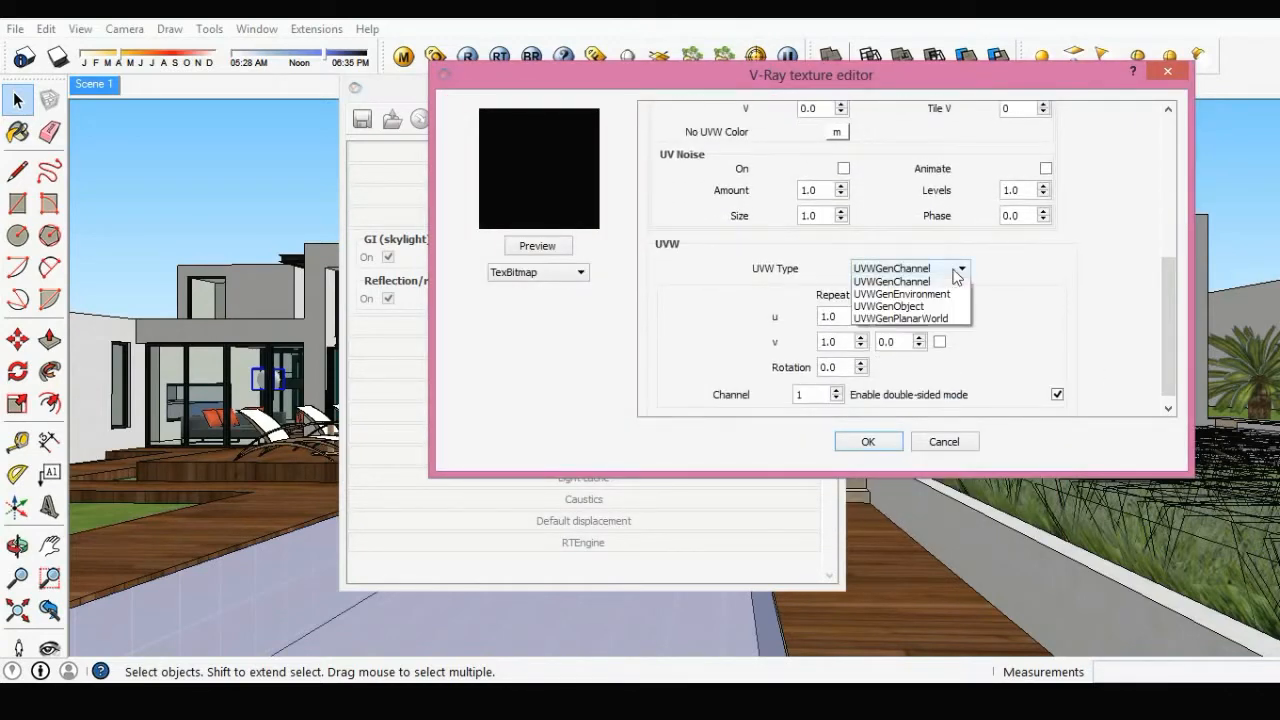
pyautogui.click(924, 296)
pyautogui.click(866, 441)
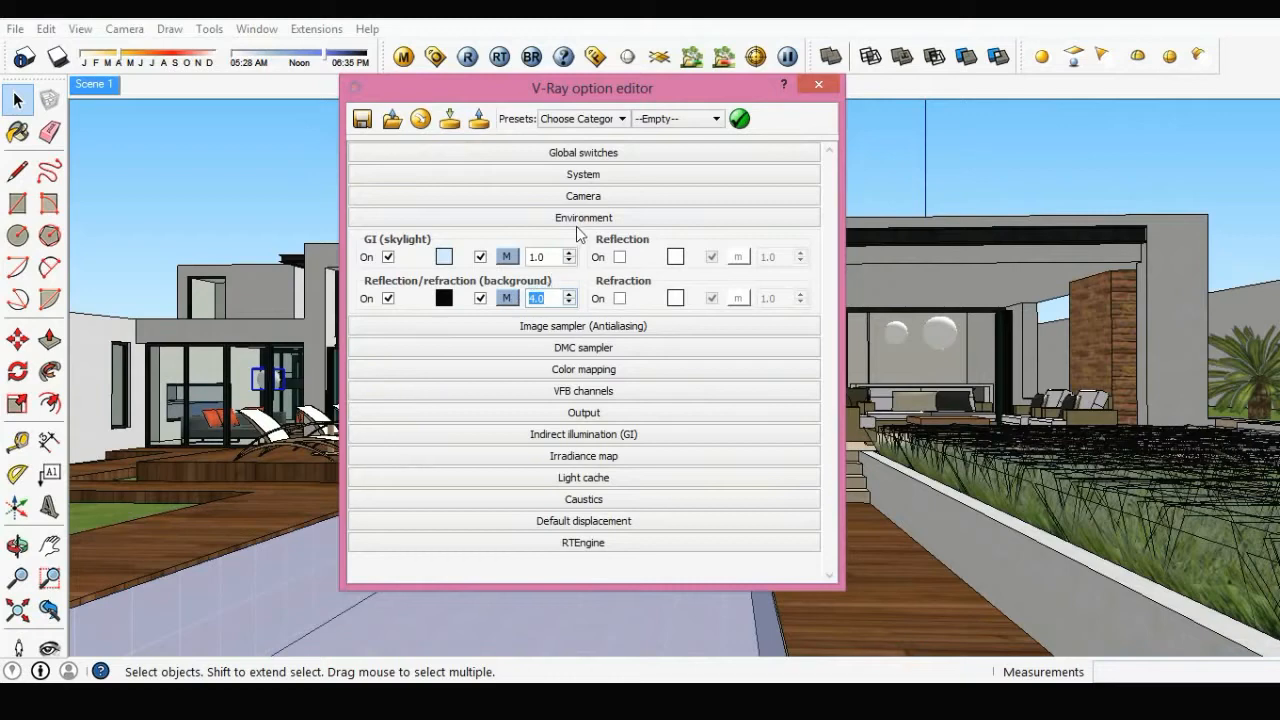
pyautogui.click(585, 222)
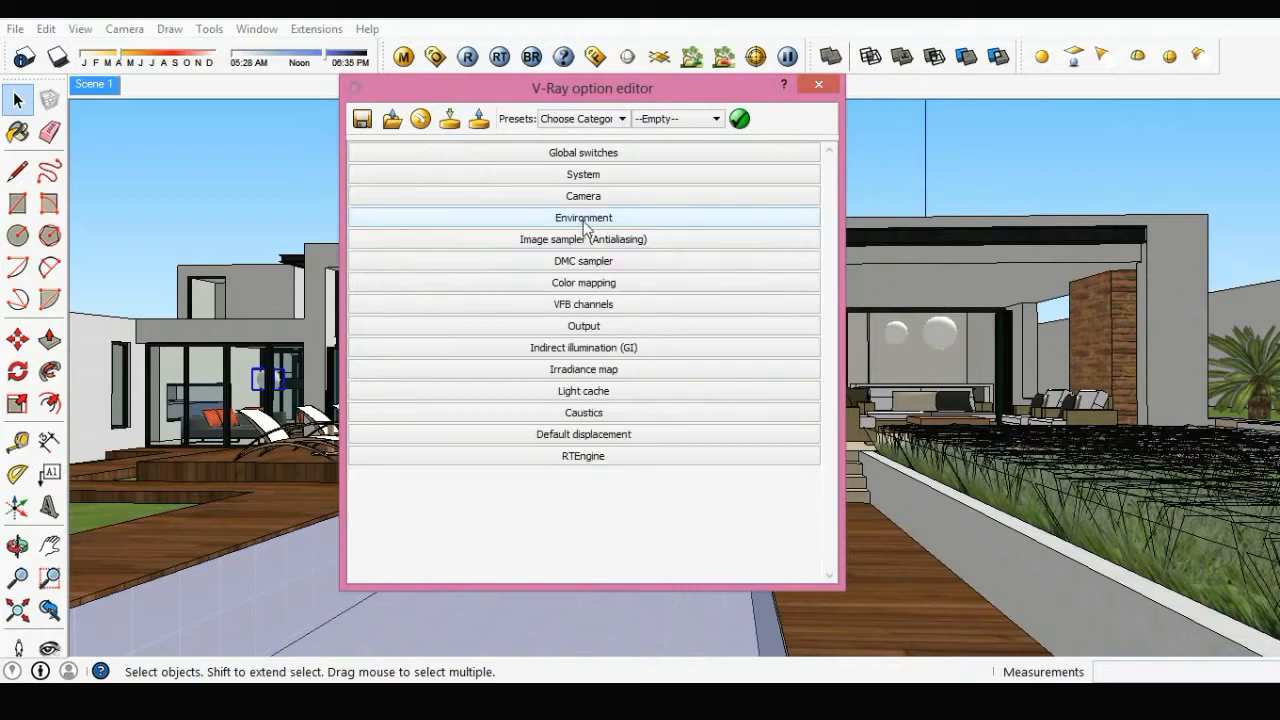
pyautogui.click(817, 90)
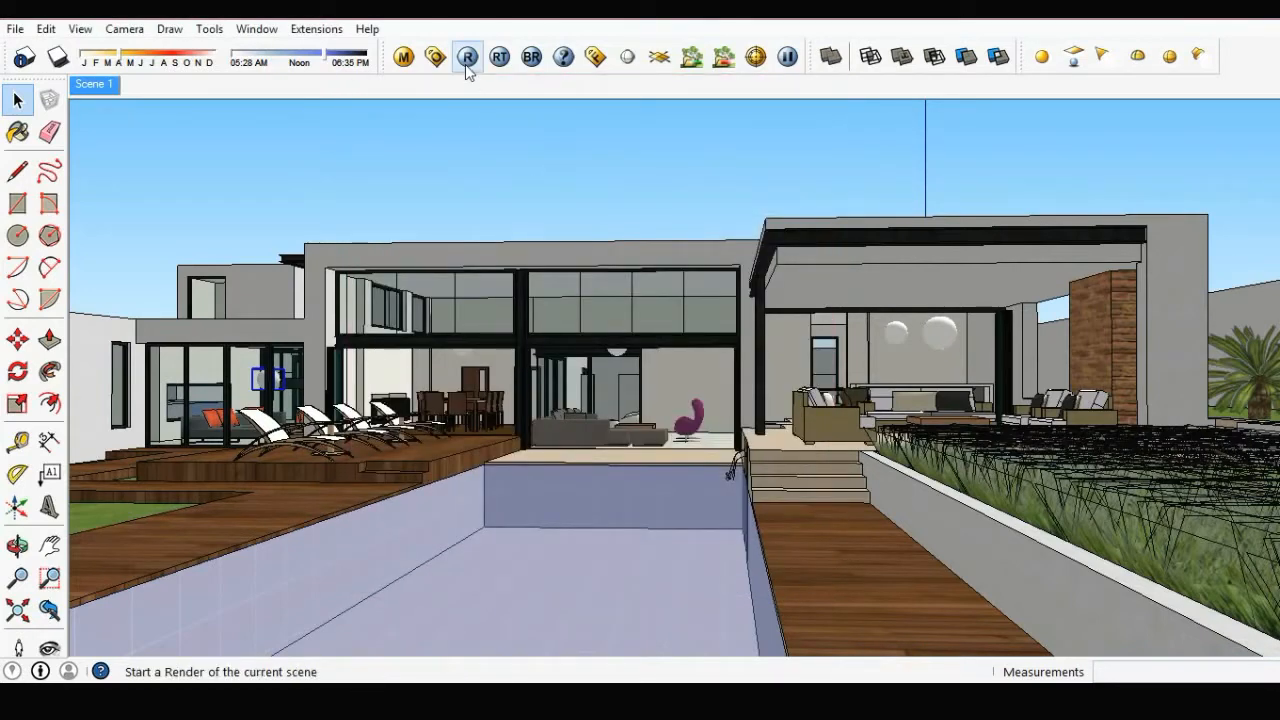
# - Run a V-Ray test render of the poolside view and stop it during the light cache pass
pyautogui.click(467, 60)
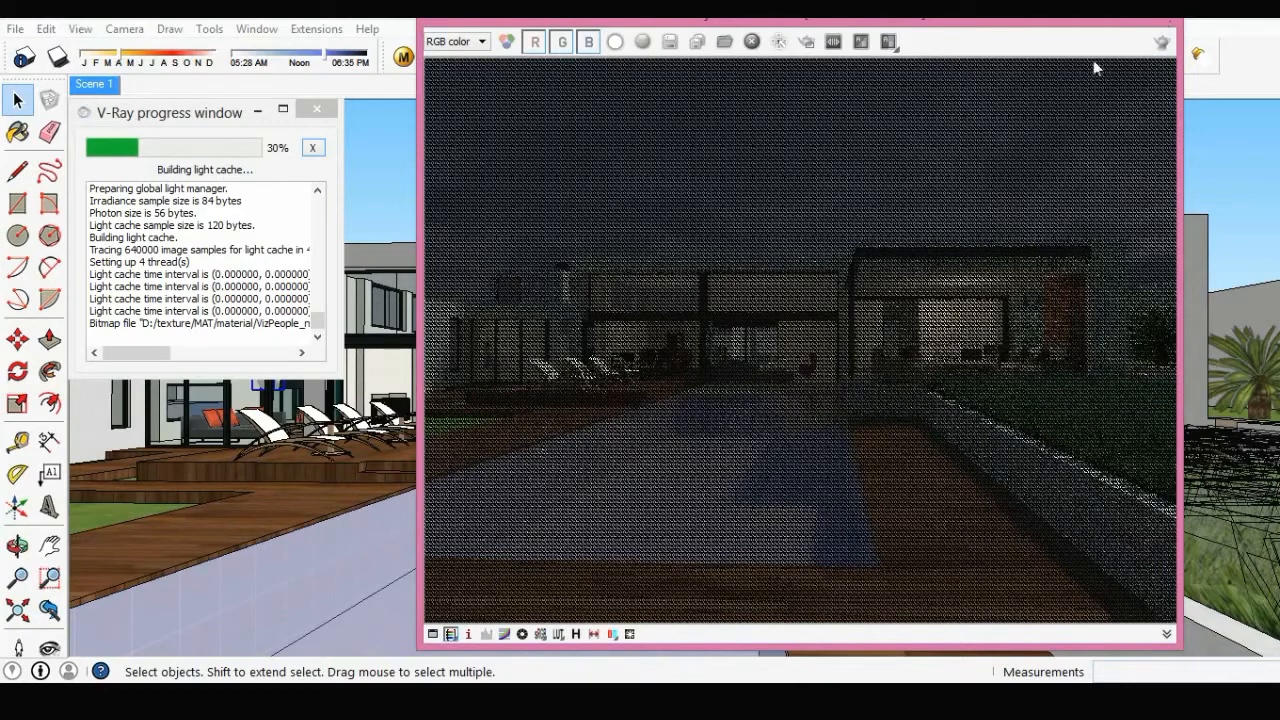
pyautogui.click(1162, 16)
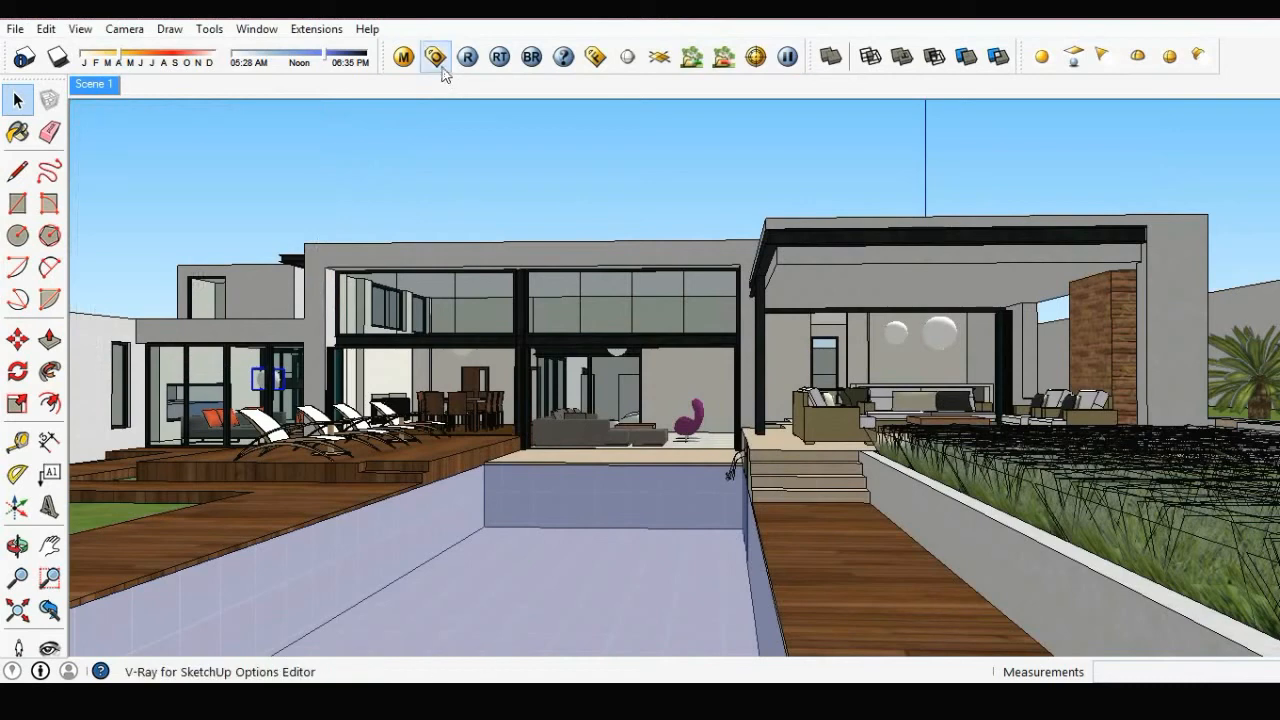
# - Set the V-Ray environment's background multiplier to 5
pyautogui.click(435, 57)
pyautogui.click(565, 217)
pyautogui.write('5')
pyautogui.press('Return')
pyautogui.click(588, 218)
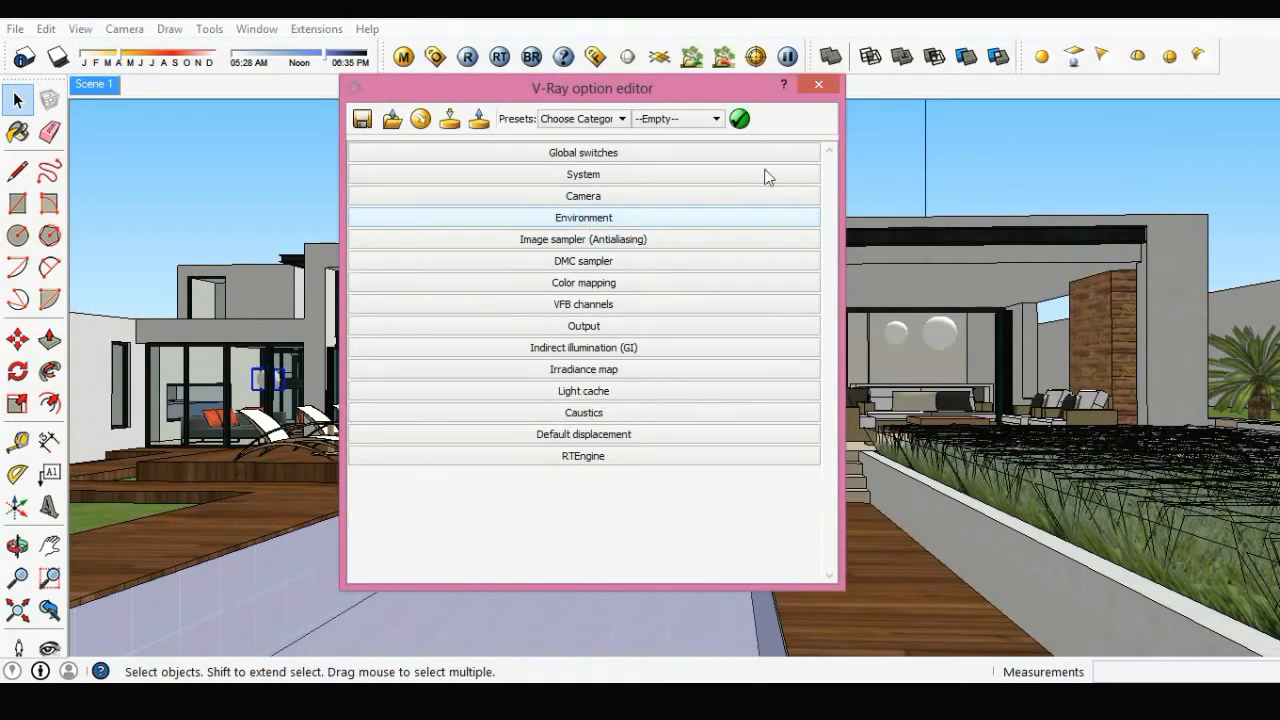
# - Close the V-Ray options and check the light settings of the sphere light above the living room, accepting them
pyautogui.click(817, 85)
pyautogui.scroll(10, 634, 400)
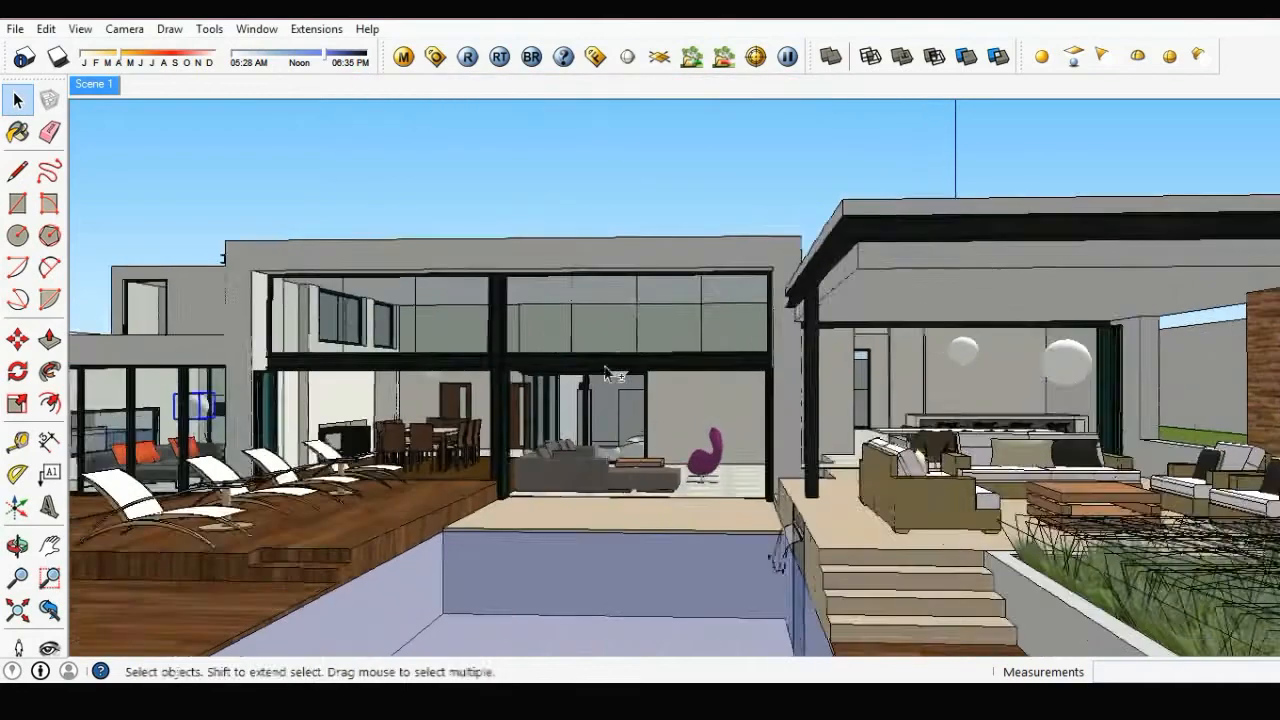
pyautogui.moveTo(640, 424); pyautogui.dragTo(618, 222, button='middle')
pyautogui.click(615, 212)
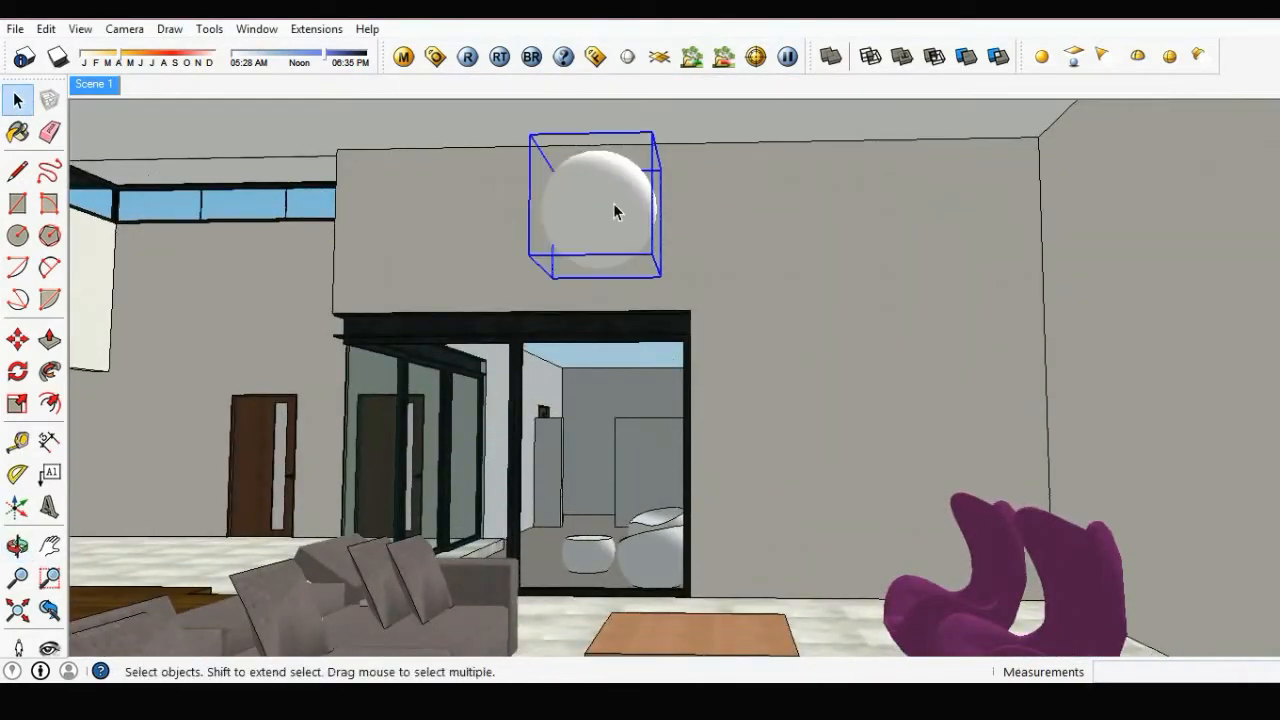
pyautogui.rightClick(613, 203)
pyautogui.moveTo(720, 518)
pyautogui.click(830, 516)
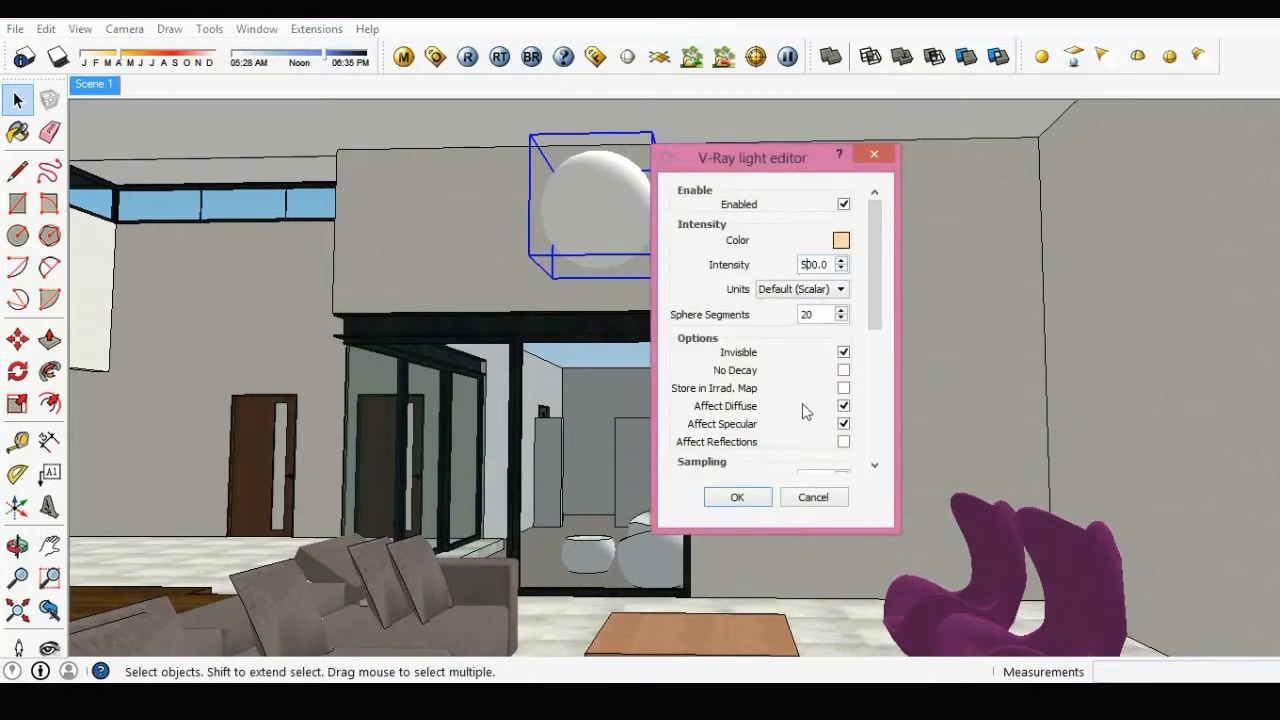
pyautogui.click(749, 497)
# - Check the V-Ray light settings of the sphere light hanging above the dining table
pyautogui.keyDown('shift'); pyautogui.moveTo(486, 415); pyautogui.dragTo(726, 423, button='middle'); pyautogui.keyUp('shift')
pyautogui.keyDown('shift'); pyautogui.moveTo(403, 412); pyautogui.dragTo(340, 276, button='middle'); pyautogui.keyUp('shift')
pyautogui.click(340, 276)
pyautogui.rightClick(340, 272)
pyautogui.moveTo(532, 582)
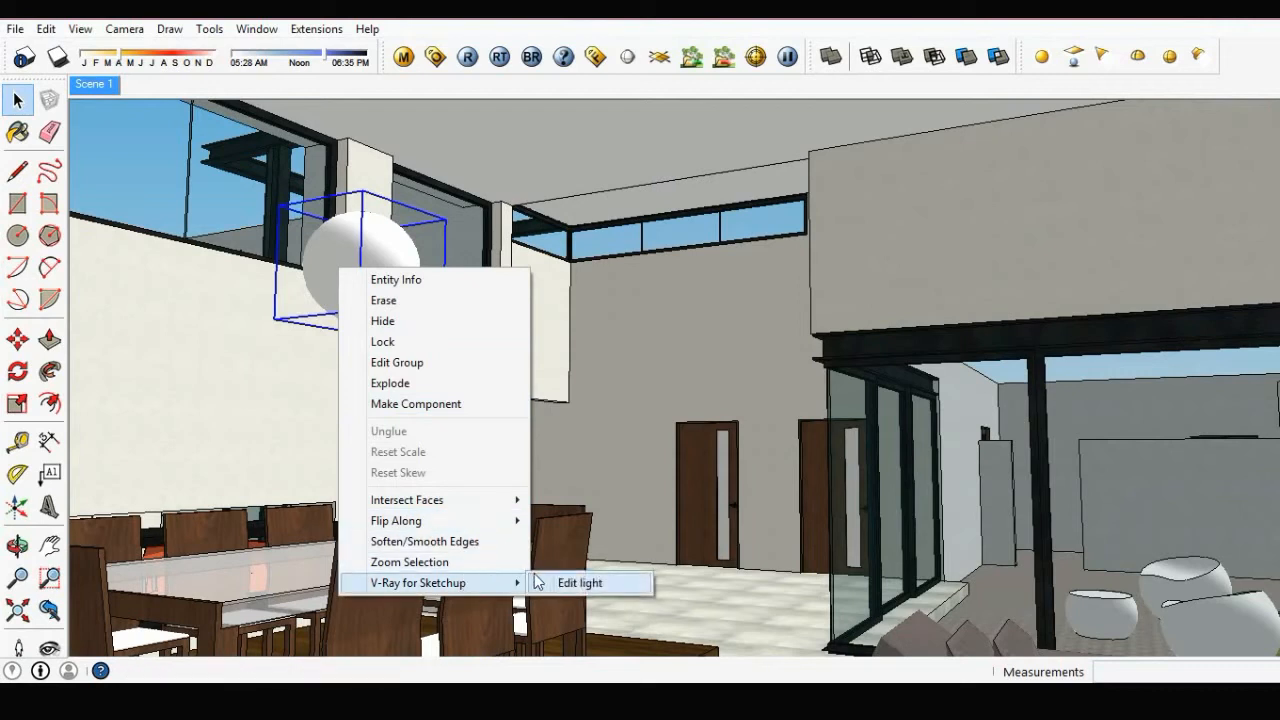
pyautogui.click(576, 583)
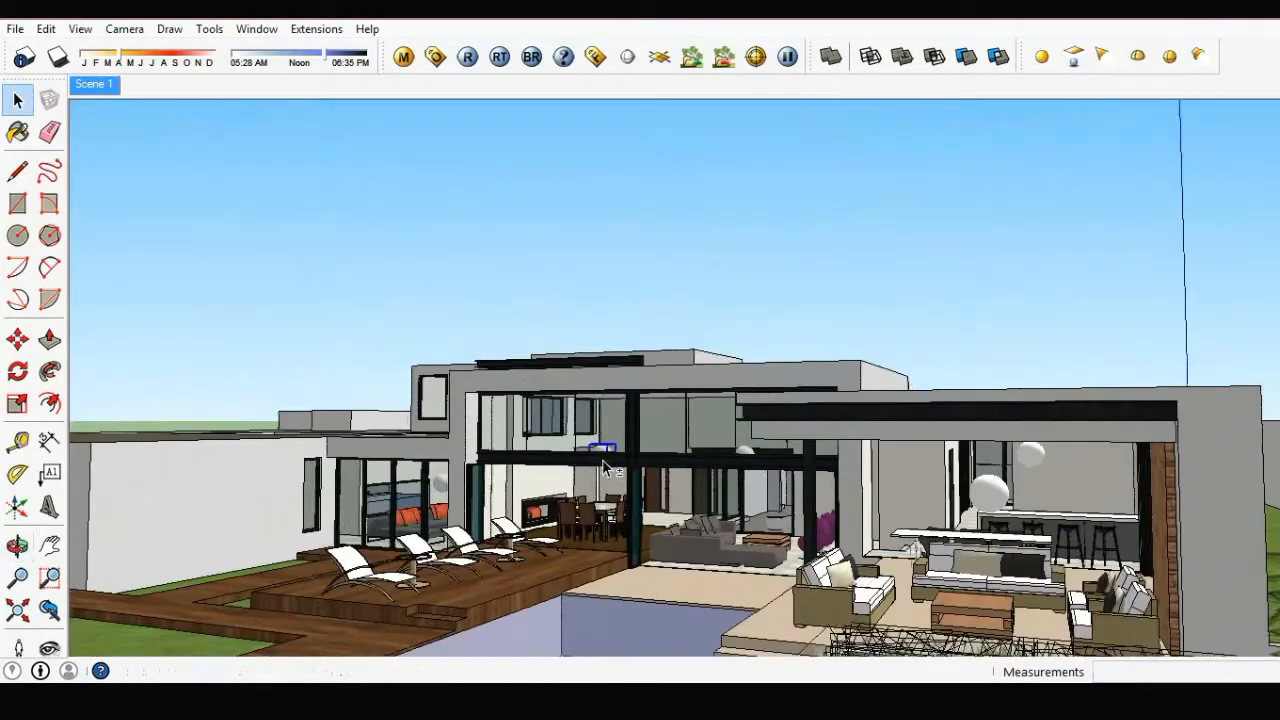
pyautogui.moveTo(604, 466); pyautogui.dragTo(293, 241, button='middle')
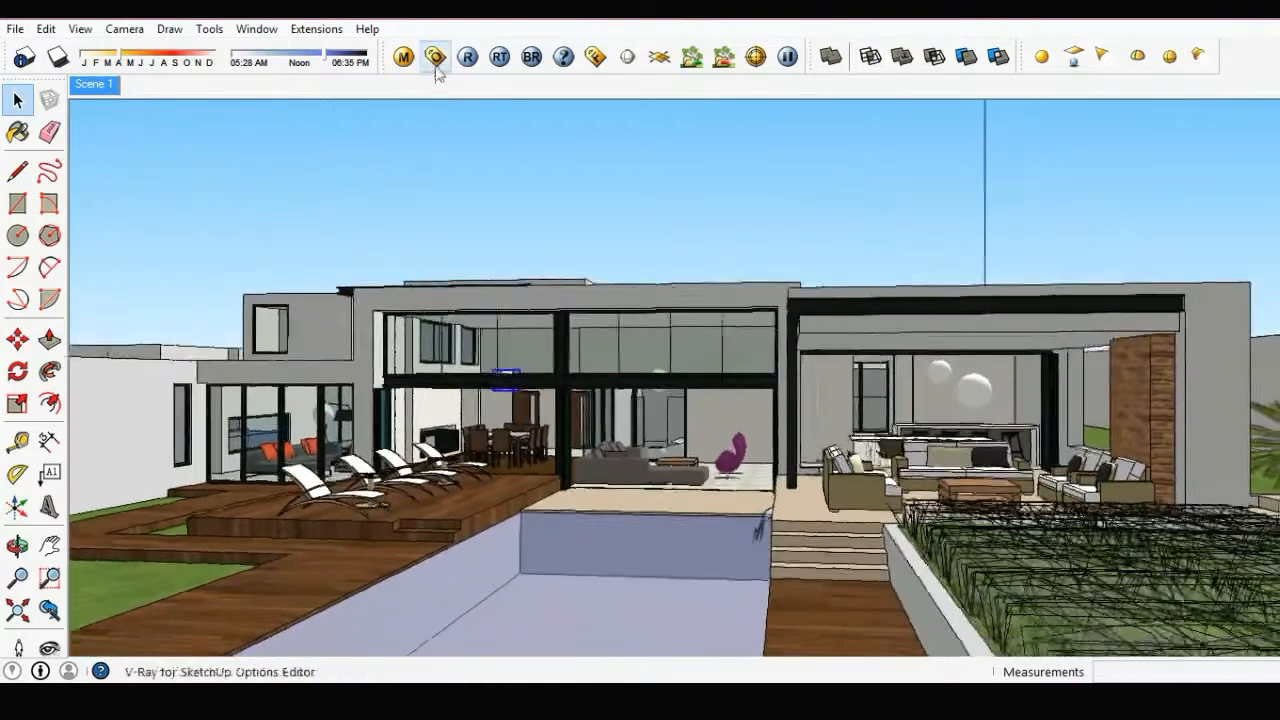
# - Set the V-Ray image sampler's antialiasing filter to Catmull Rom
pyautogui.click(435, 57)
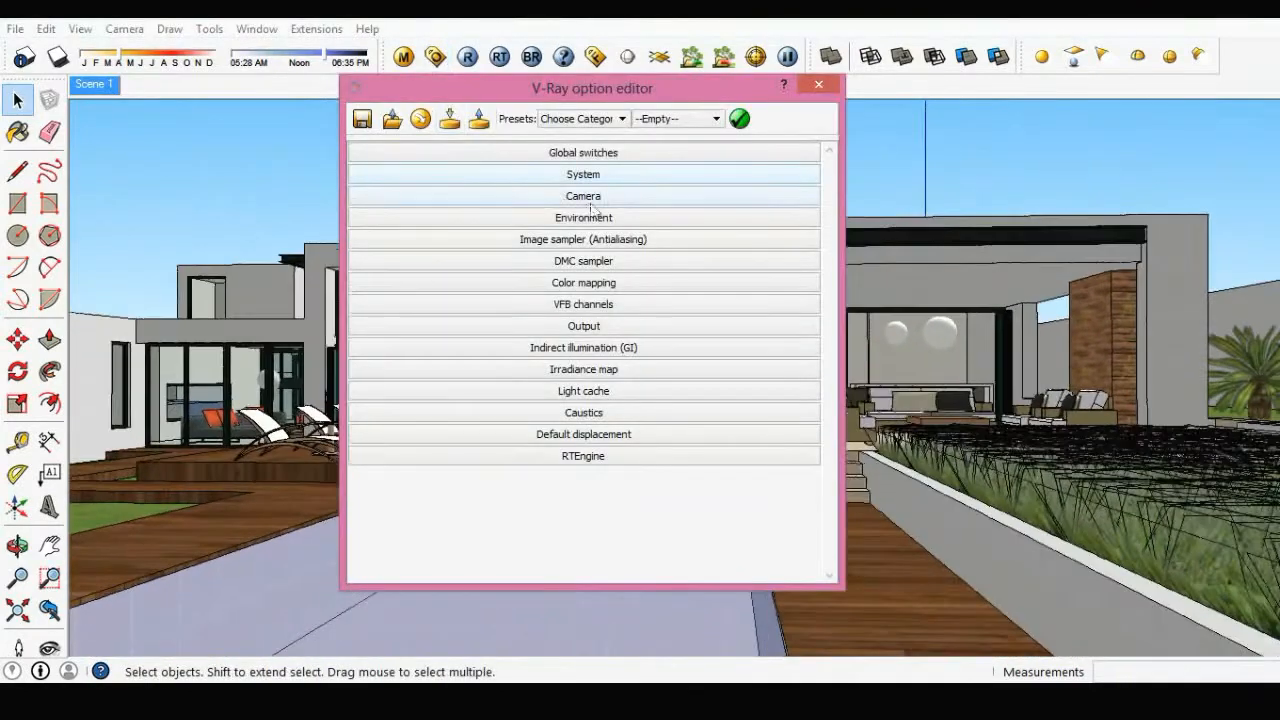
pyautogui.click(590, 198)
pyautogui.click(595, 201)
pyautogui.click(594, 222)
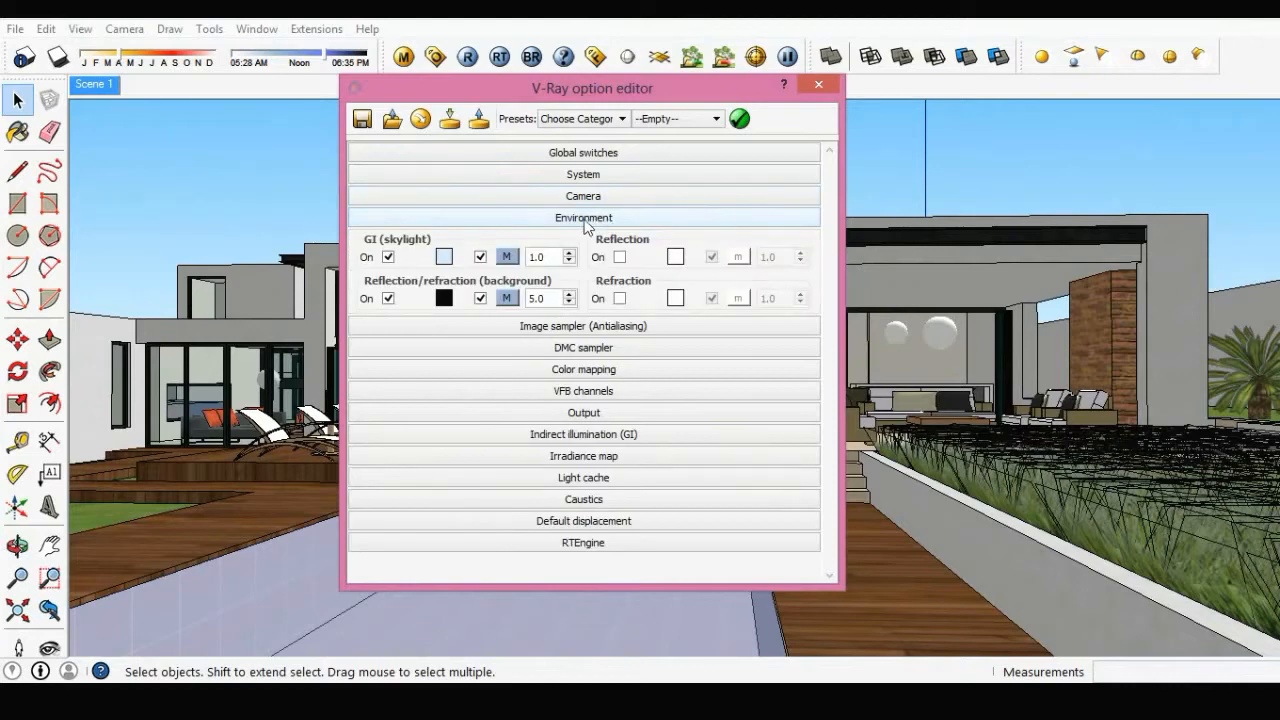
pyautogui.click(590, 220)
pyautogui.click(585, 240)
pyautogui.click(532, 421)
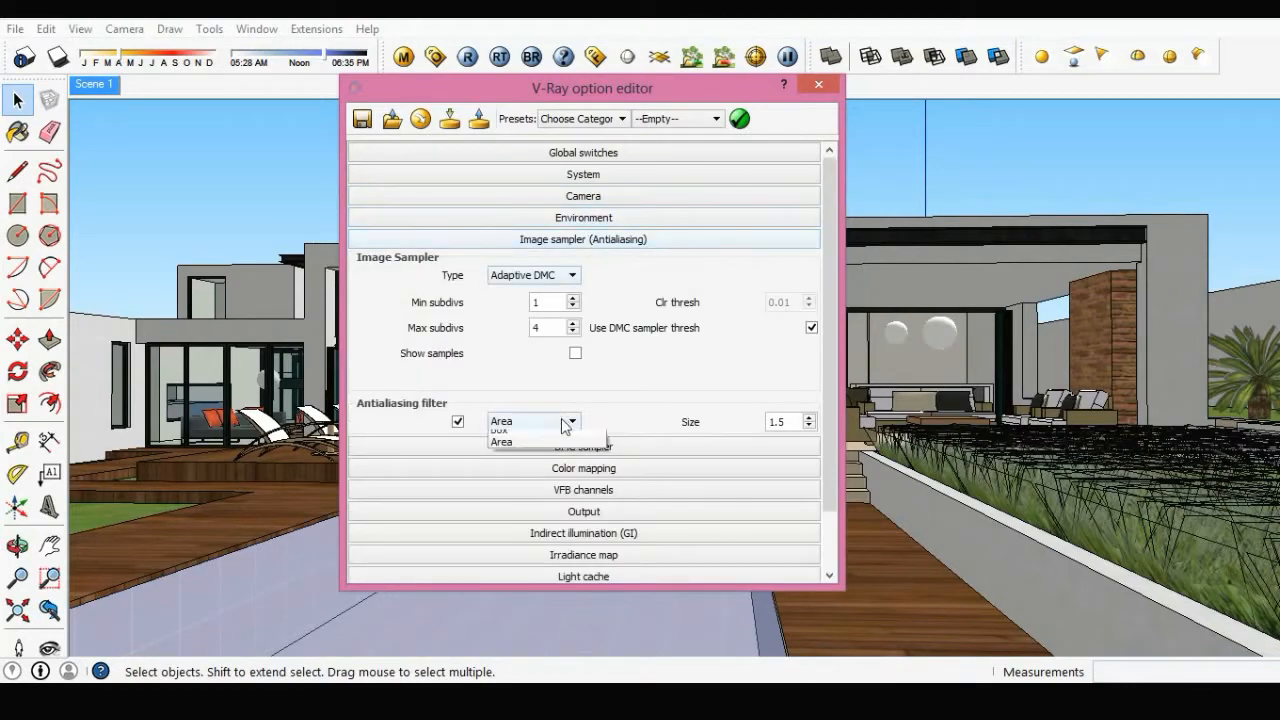
pyautogui.click(515, 456)
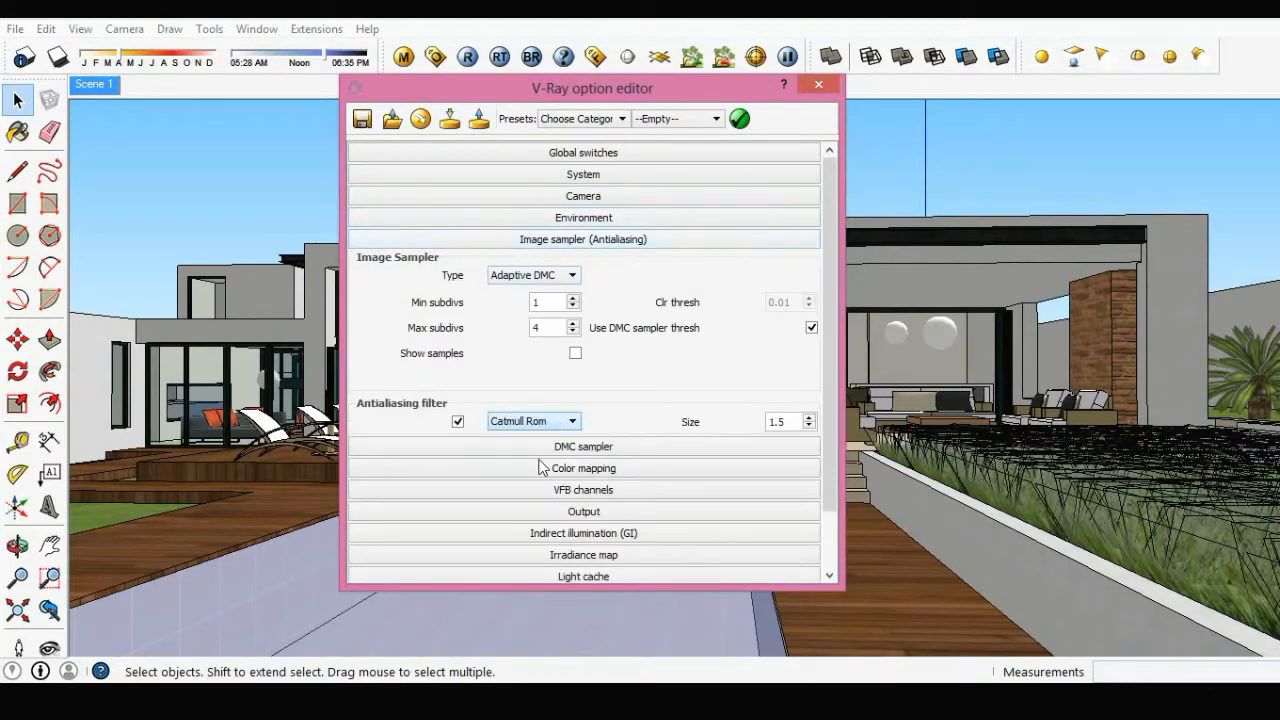
# - Check the DMC sampler settings and choose the color mapping type in the V-Ray options
pyautogui.click(610, 242)
pyautogui.click(606, 261)
pyautogui.click(606, 261)
pyautogui.click(608, 283)
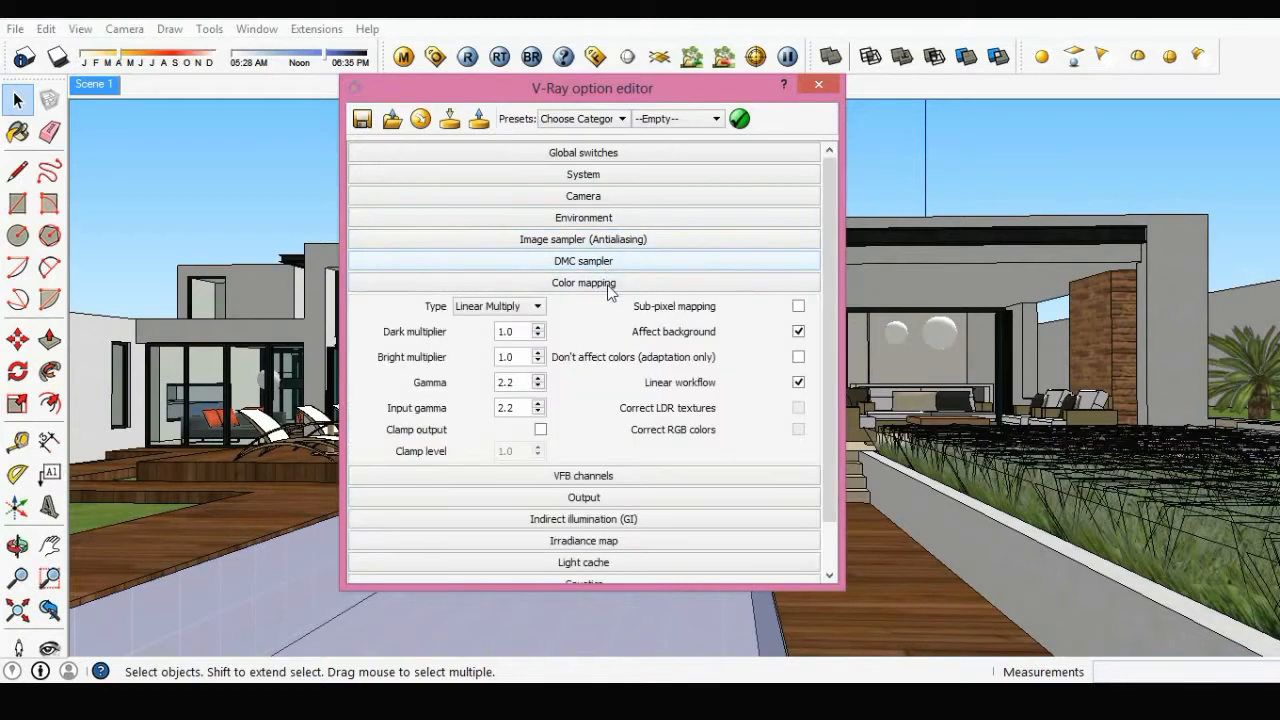
pyautogui.click(536, 307)
pyautogui.click(505, 333)
pyautogui.click(645, 285)
# - Go through the VFB channels, output and indirect illumination settings in the V-Ray options
pyautogui.click(630, 305)
pyautogui.click(622, 308)
pyautogui.click(620, 328)
pyautogui.click(489, 412)
pyautogui.click(597, 328)
pyautogui.click(700, 348)
pyautogui.click(797, 420)
pyautogui.click(642, 349)
# - Check the irradiance map and light cache settings, and close the V-Ray options
pyautogui.click(619, 374)
pyautogui.click(618, 370)
pyautogui.click(622, 392)
pyautogui.click(623, 392)
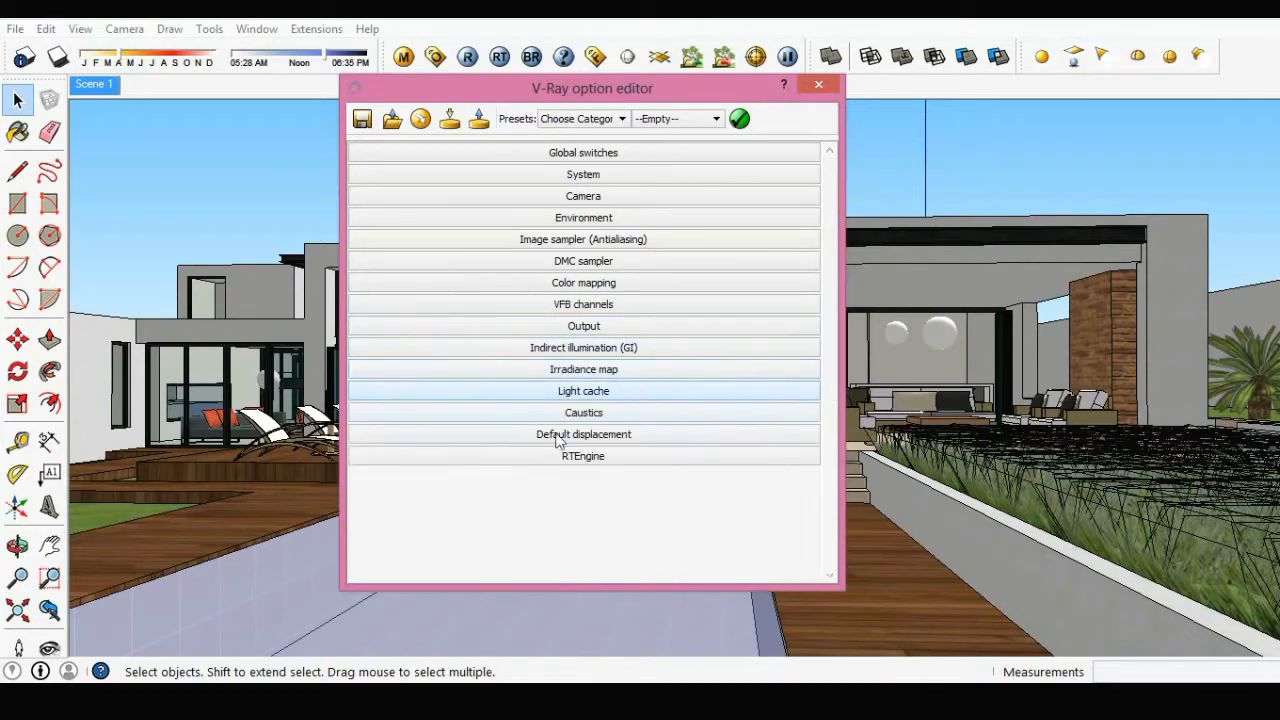
pyautogui.click(818, 86)
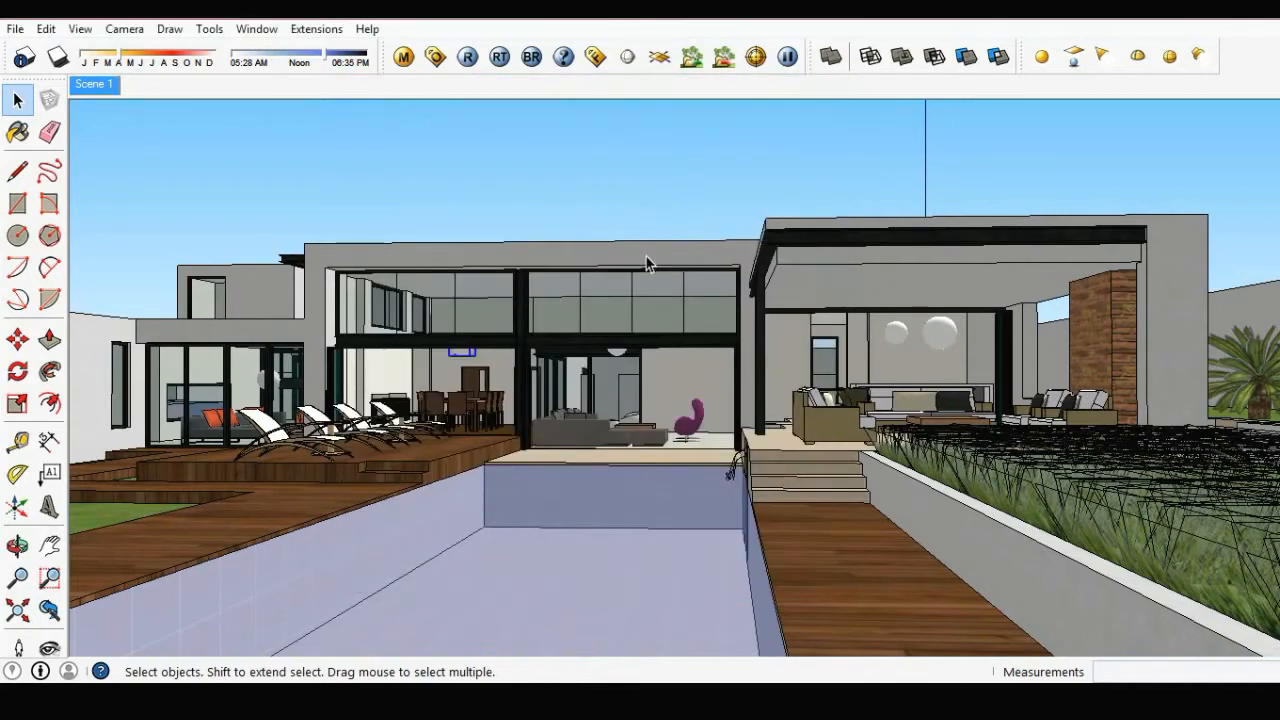
# - Render the poolside view with V-Ray to completion and bring the frame buffer window in front
pyautogui.click(466, 57)
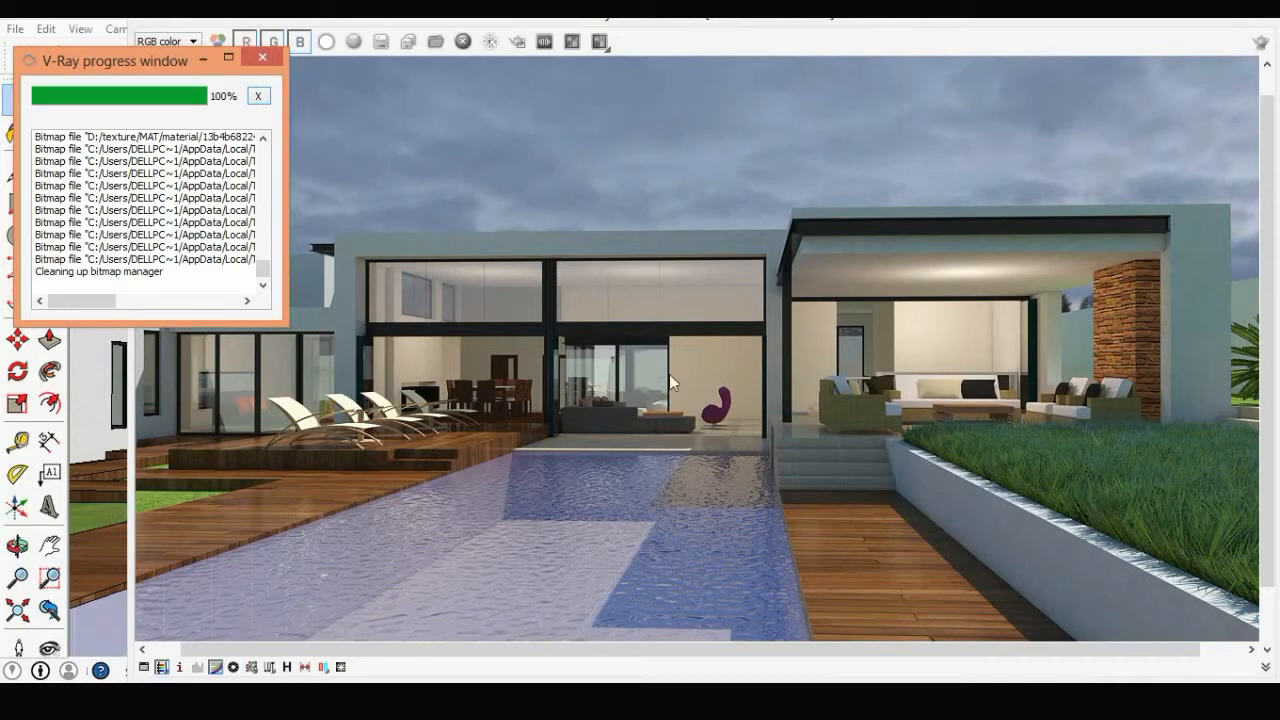
pyautogui.click(1059, 60)
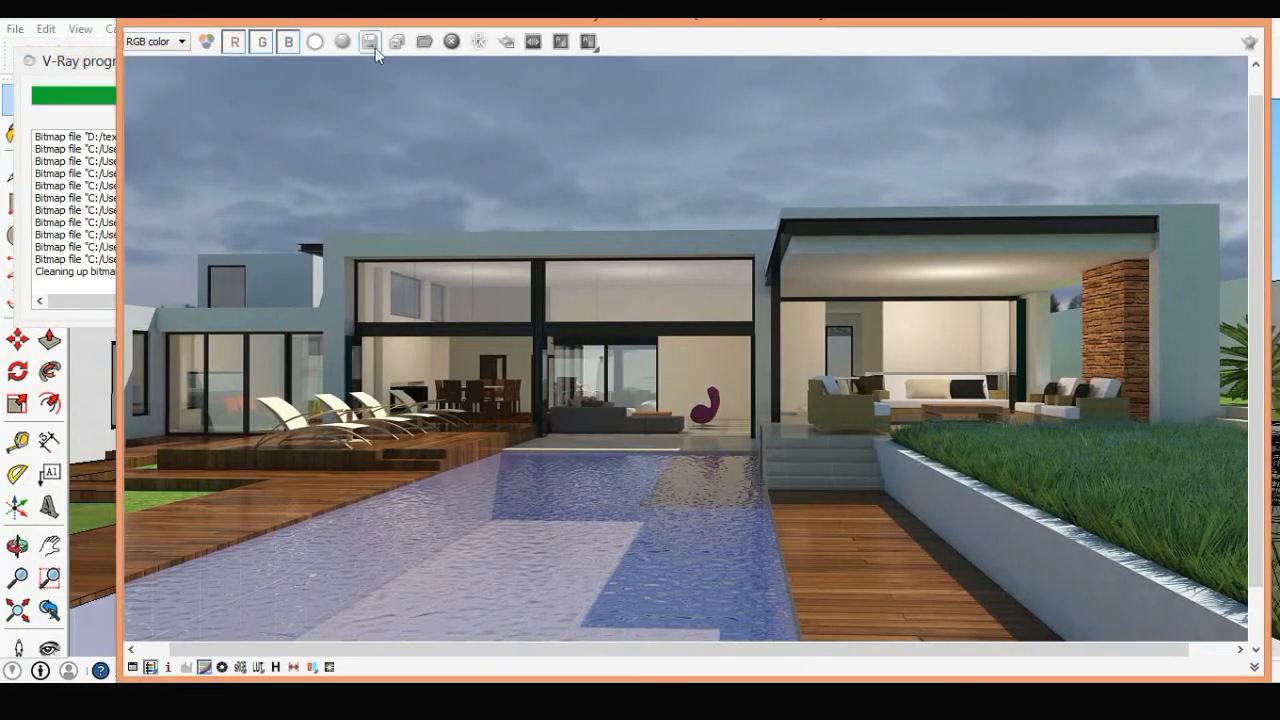